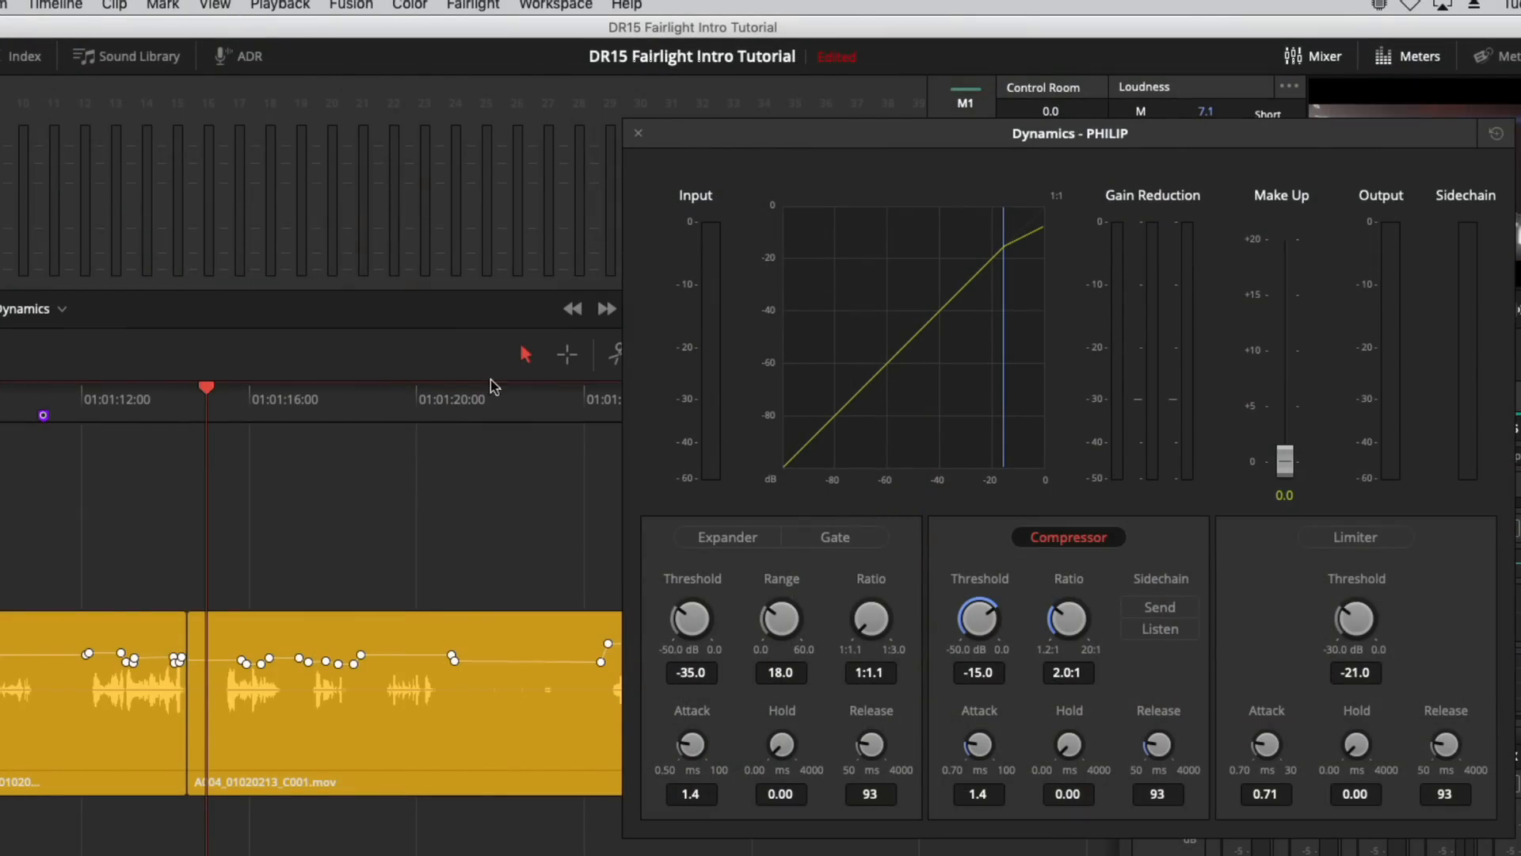
Step: Audition the PHILIP clip as a range, then lower its compressor threshold to about -19.7 dB
left_click(568, 355)
left_click(454, 708)
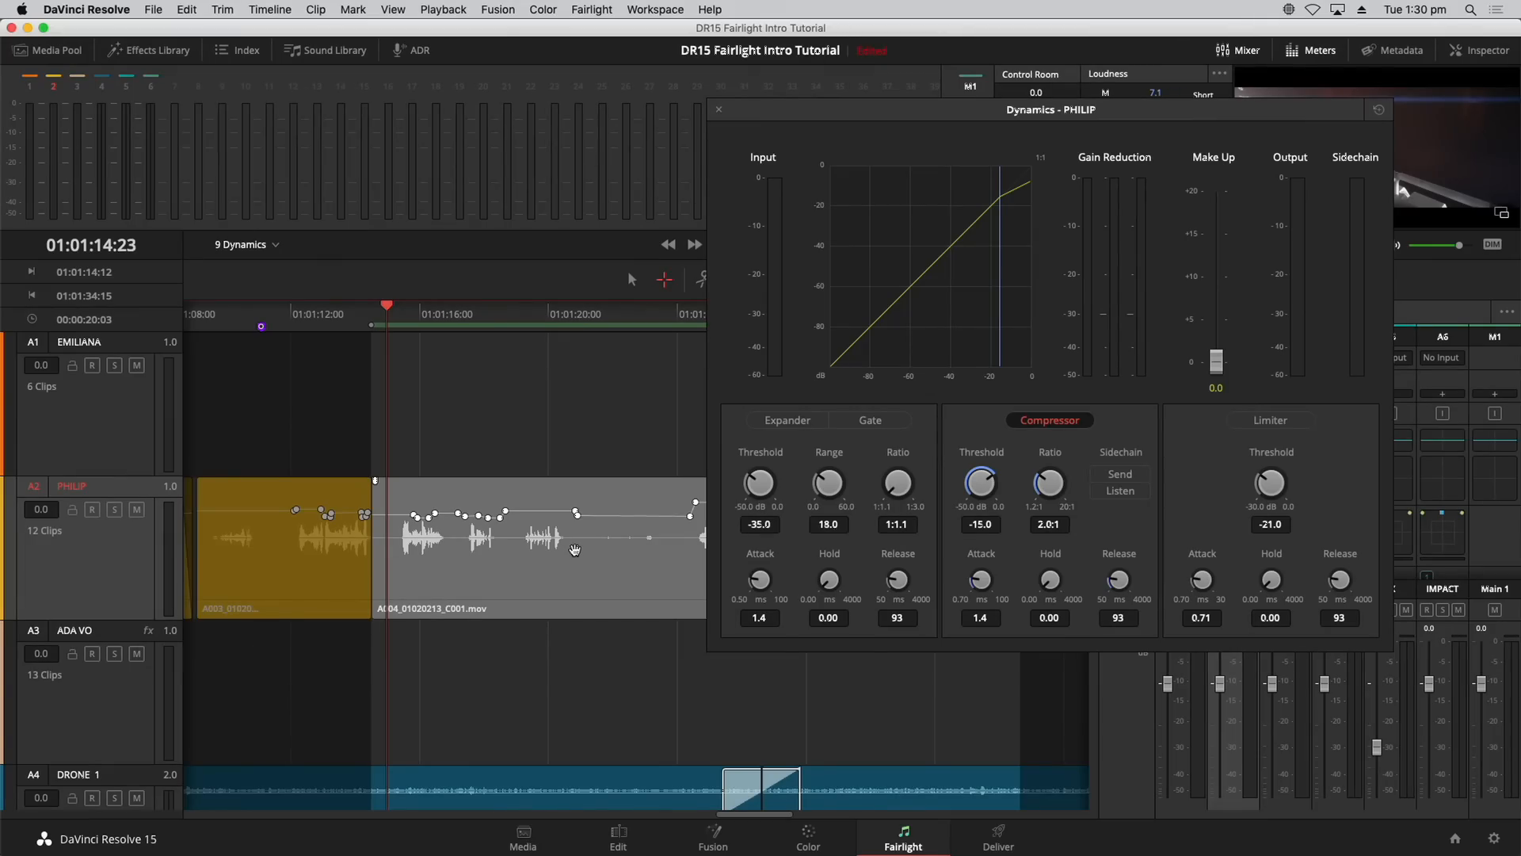
key("space")
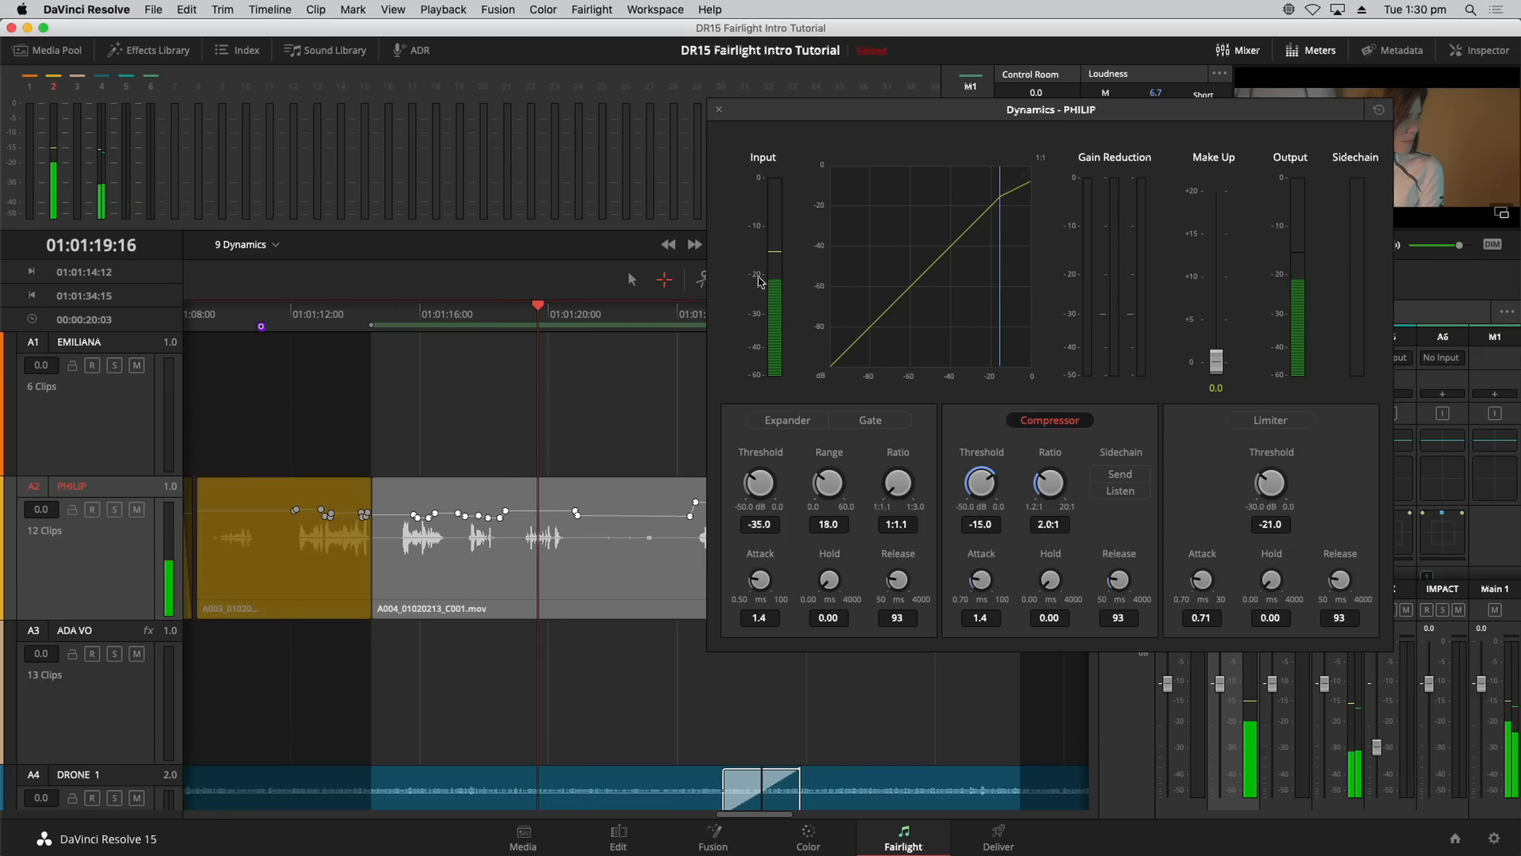
key("space")
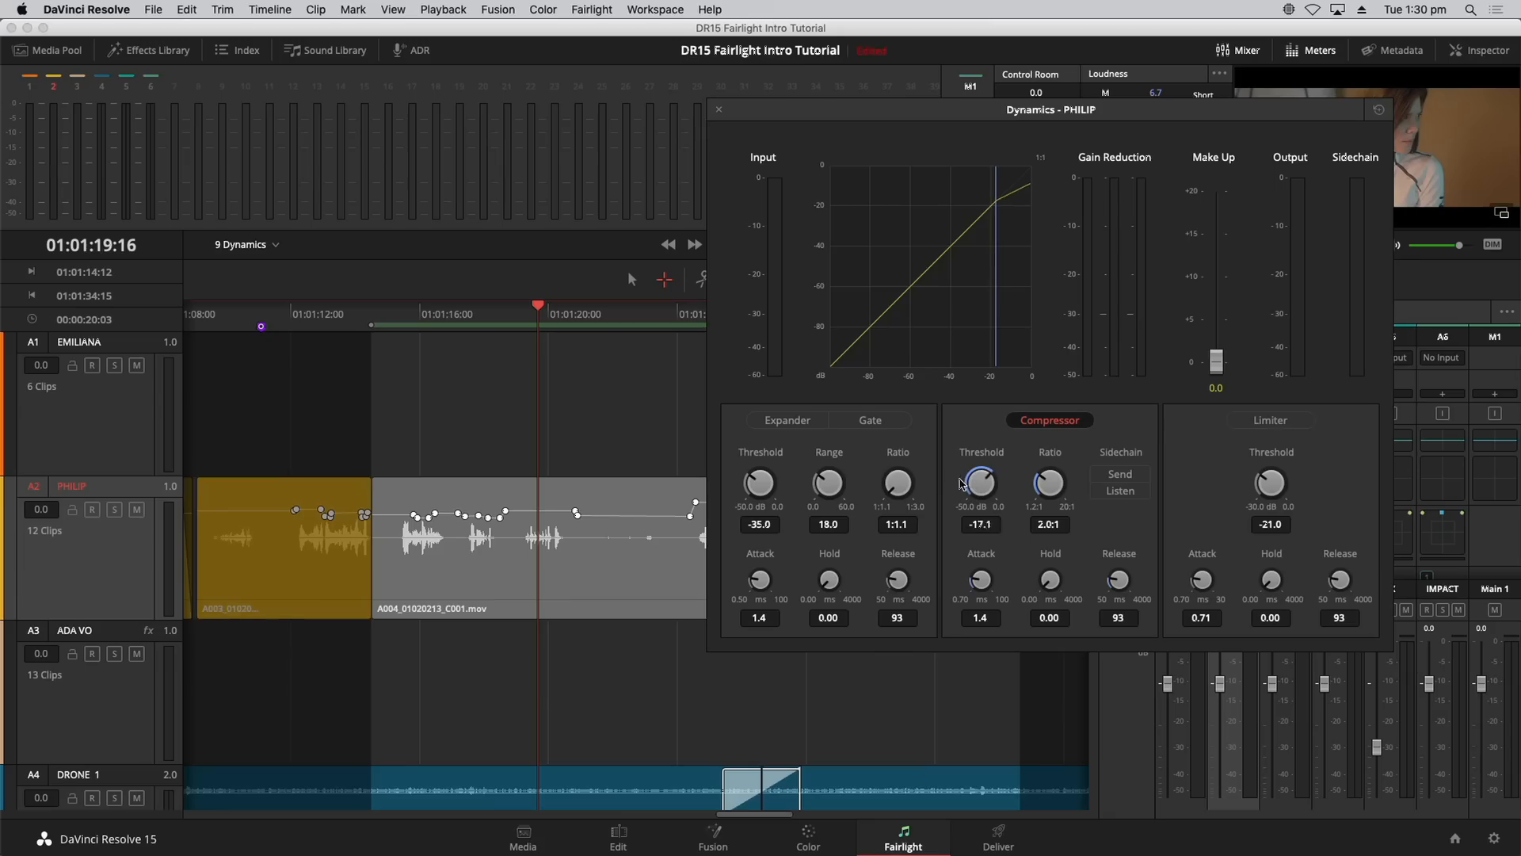
left_click_drag(962, 484, 948, 483)
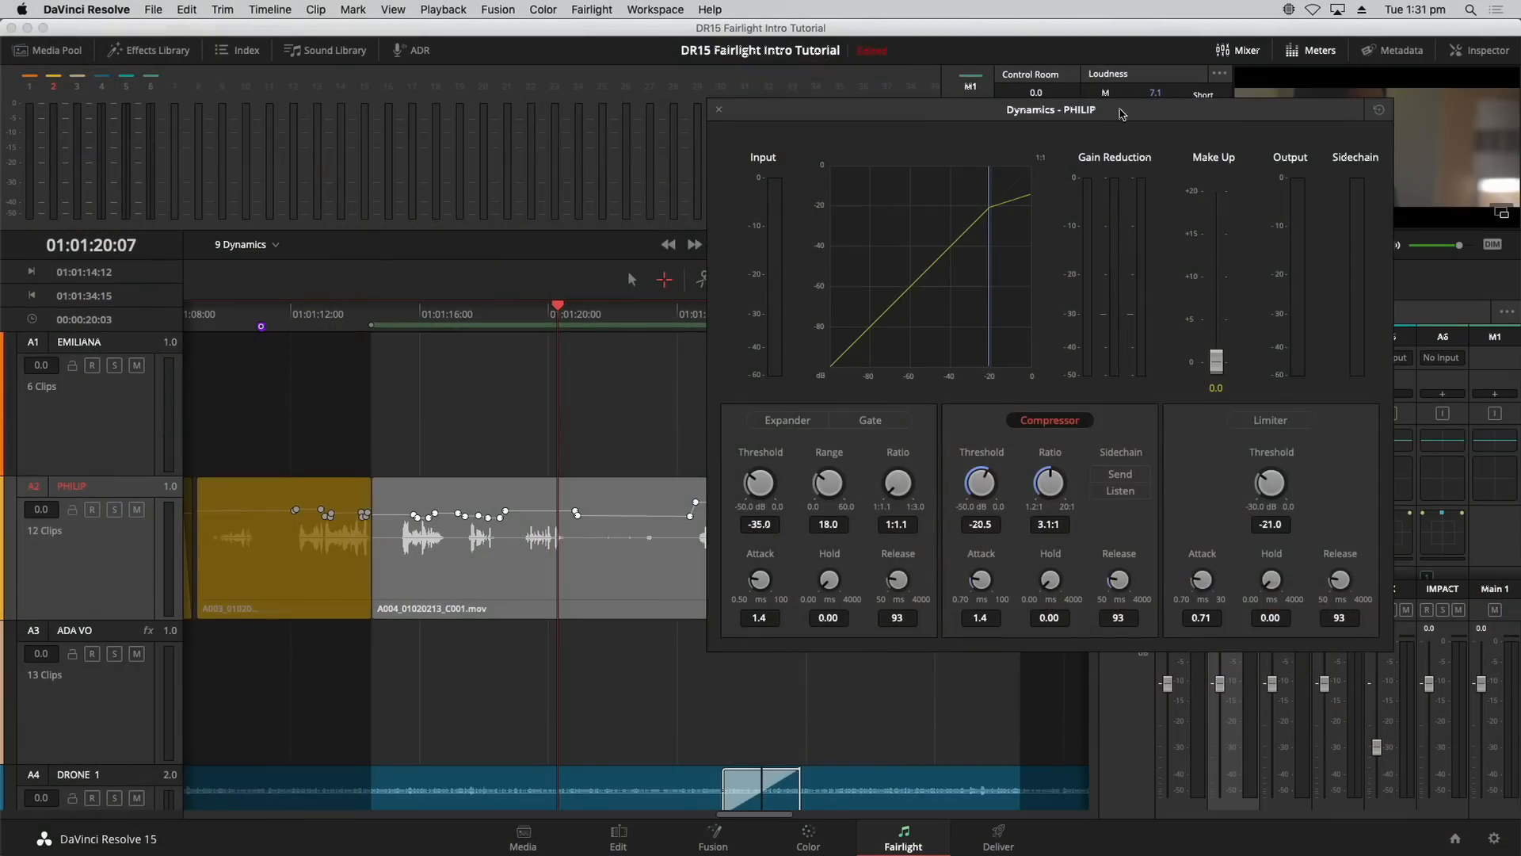
Step: Replay PHILIP, raise its compressor make-up gain to about 3.6 dB, and fit the timeline to view
left_click_drag(1120, 112, 833, 212)
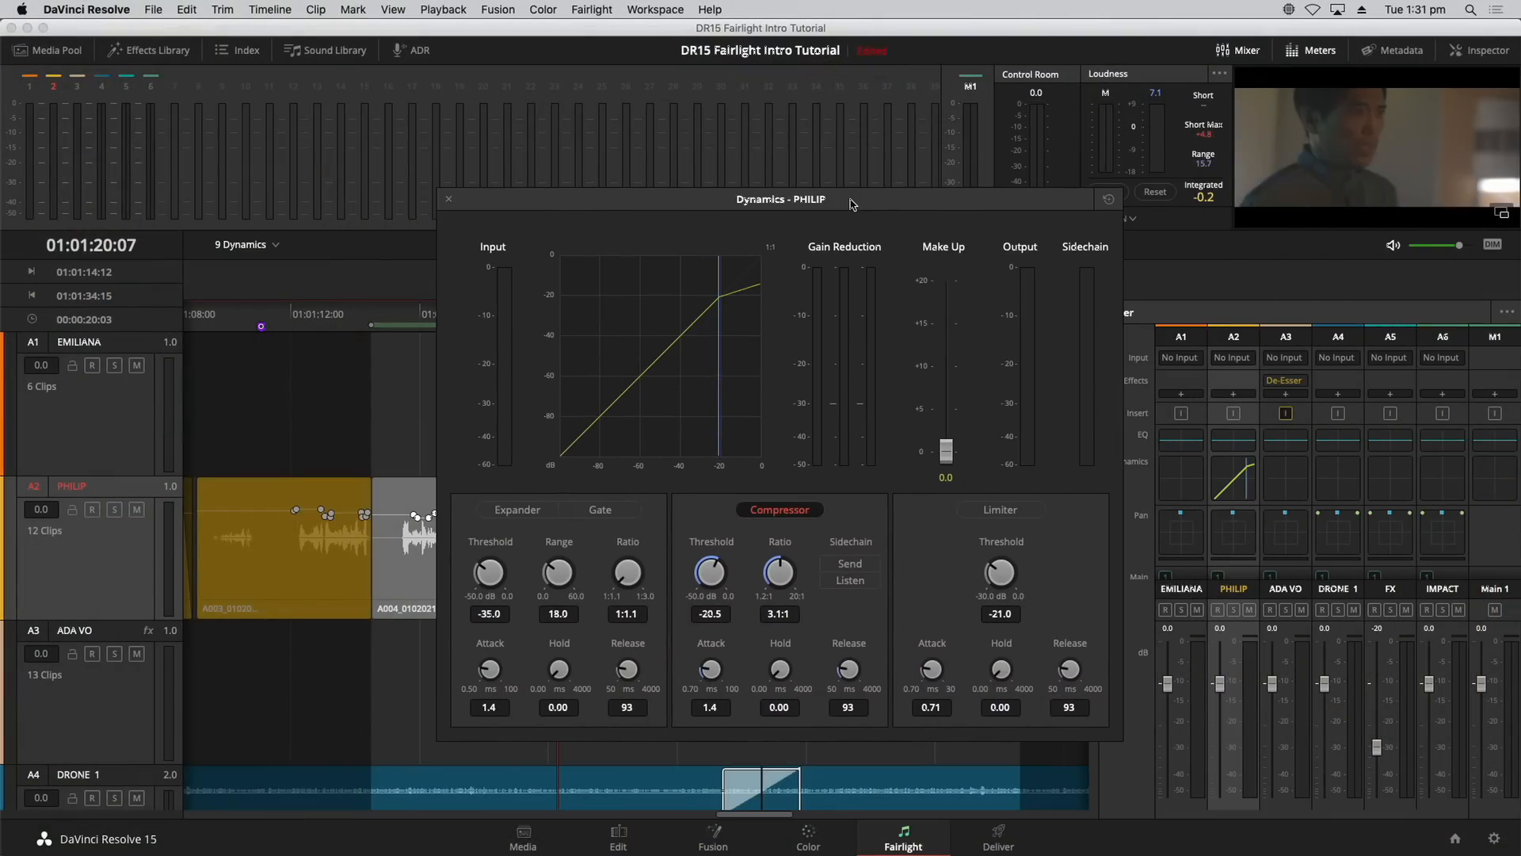
key("space")
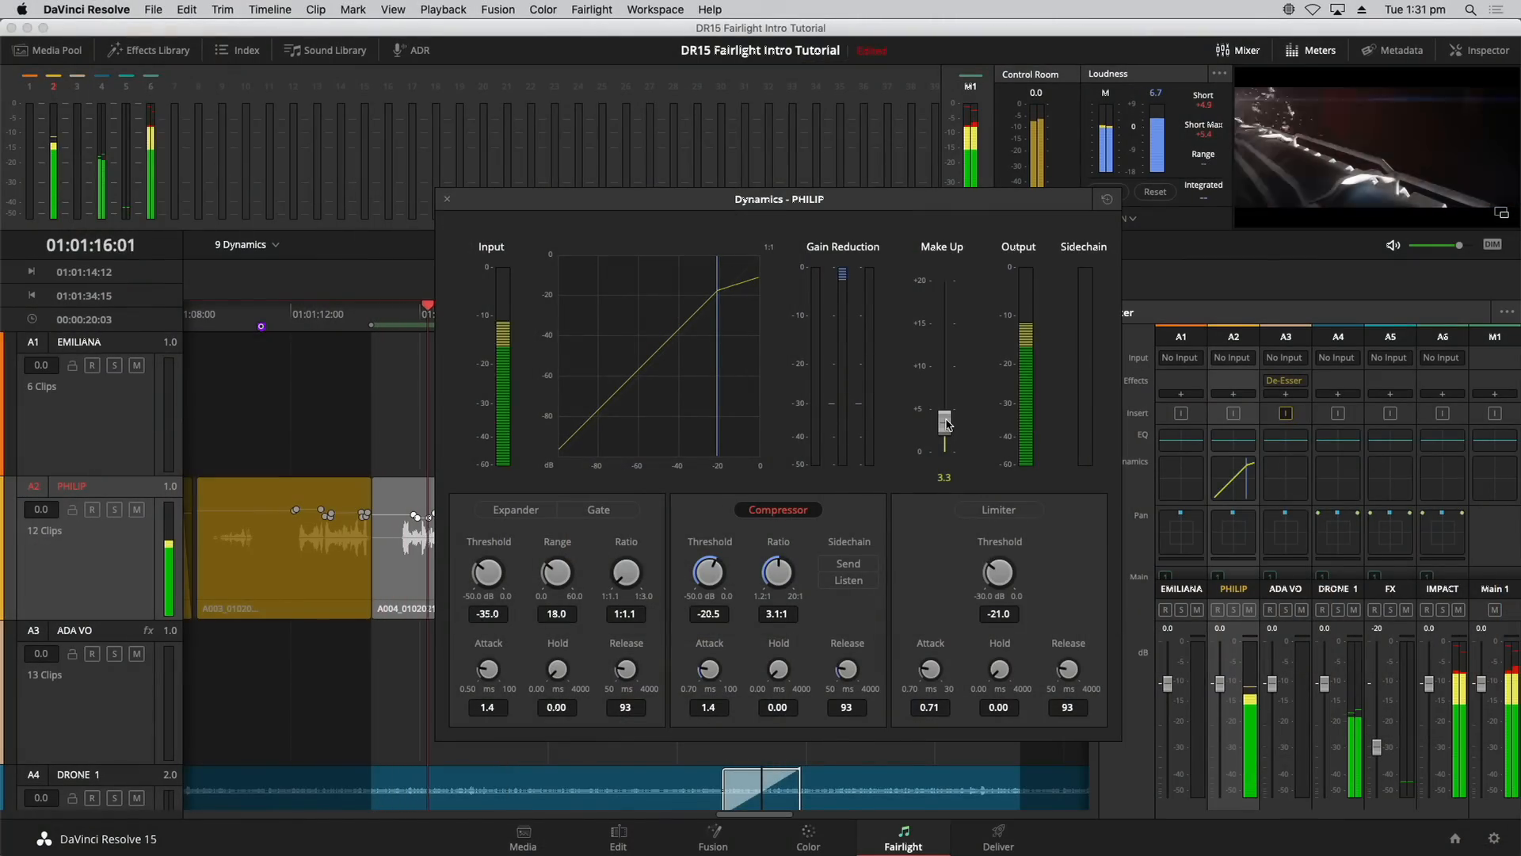
left_click_drag(947, 424, 949, 423)
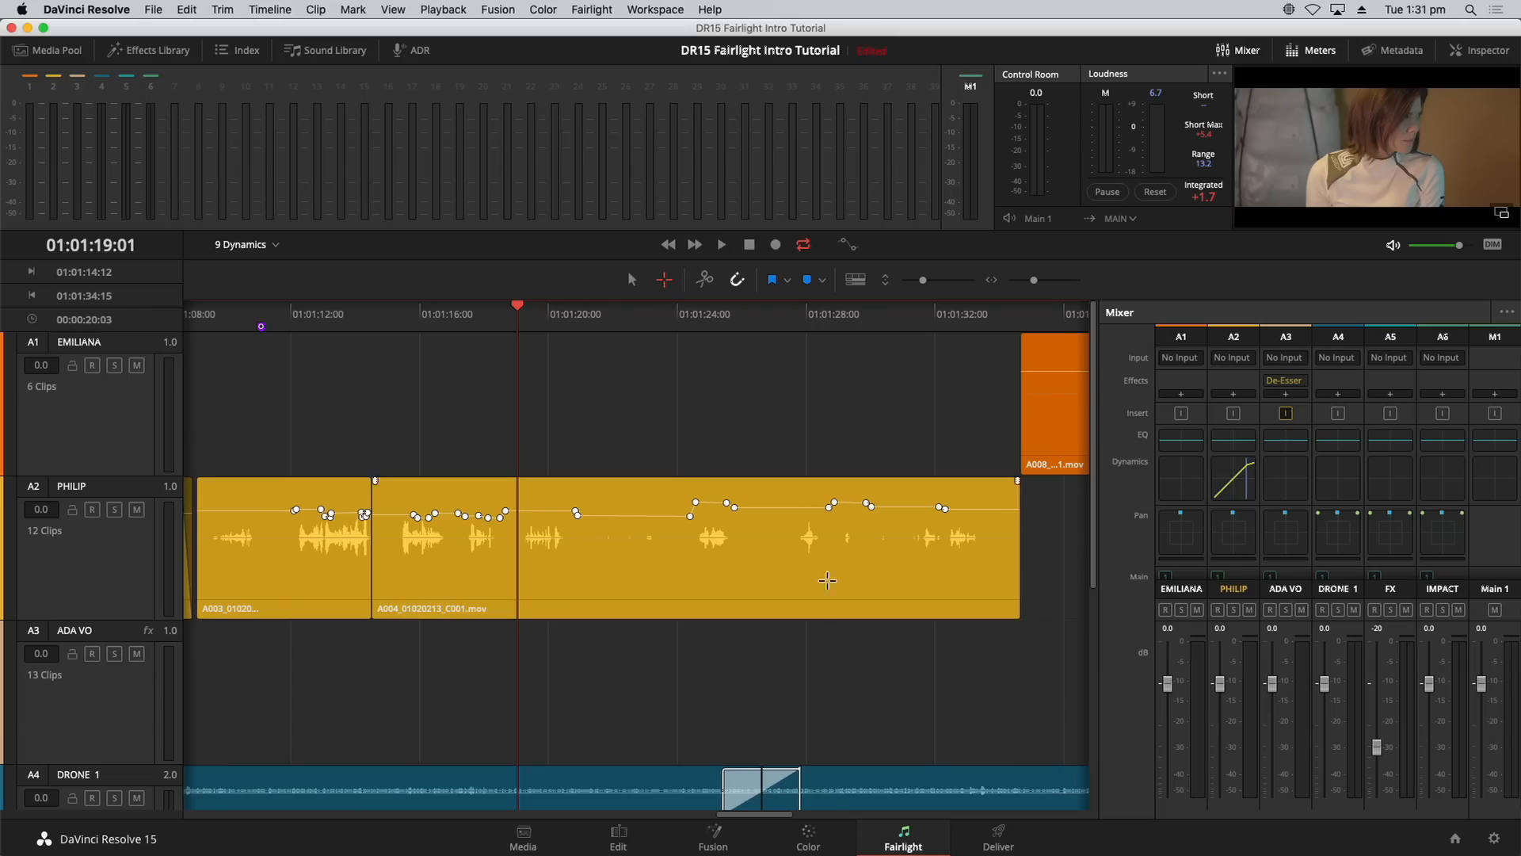
key("shift+z")
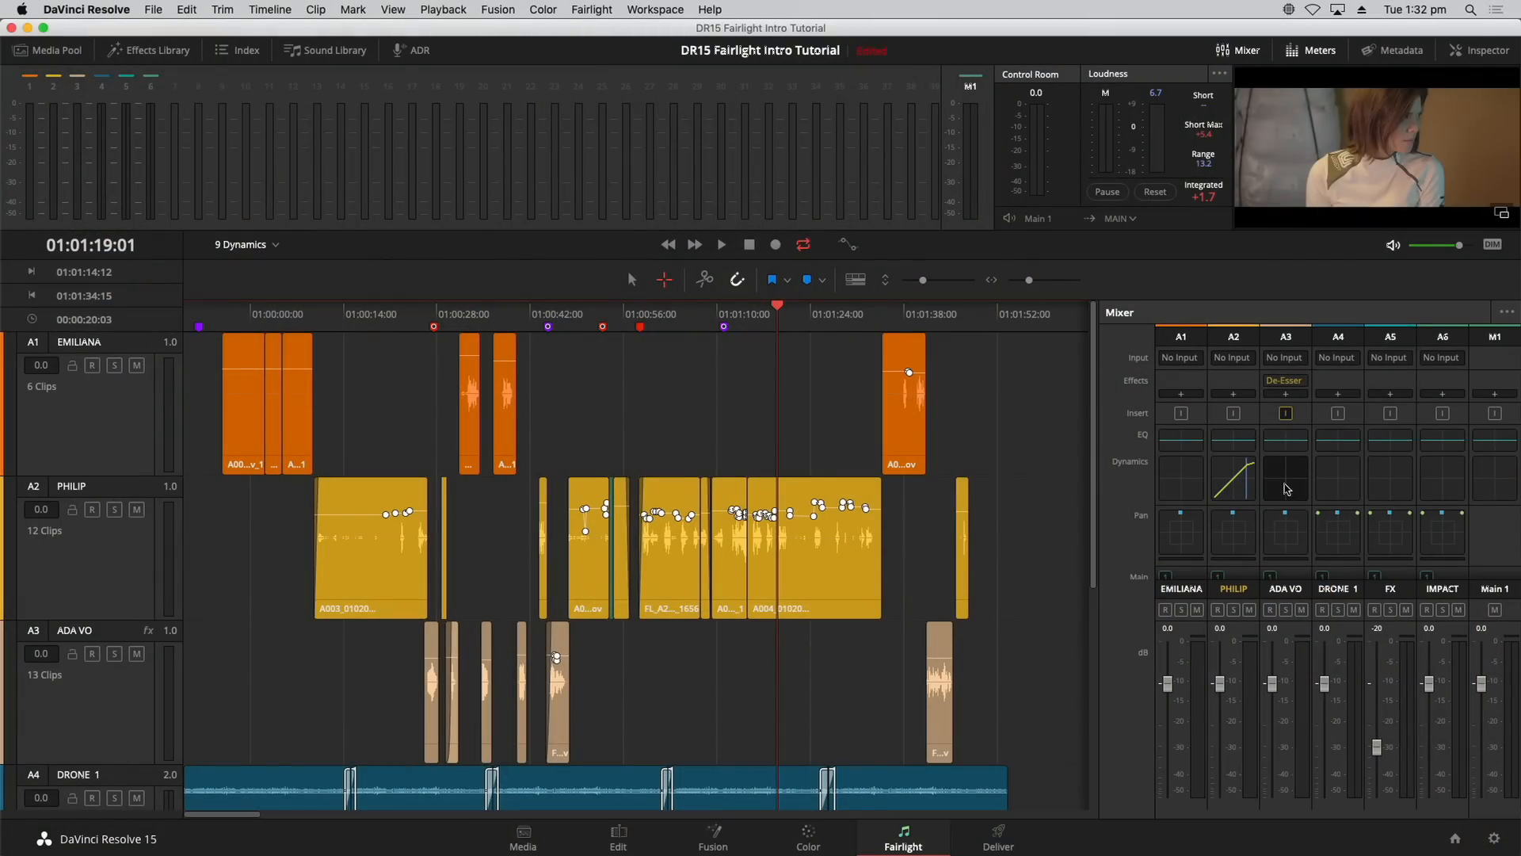
Step: Open ADA VO's dynamics, enable the compressor, and adjust its threshold
double_click(1285, 476)
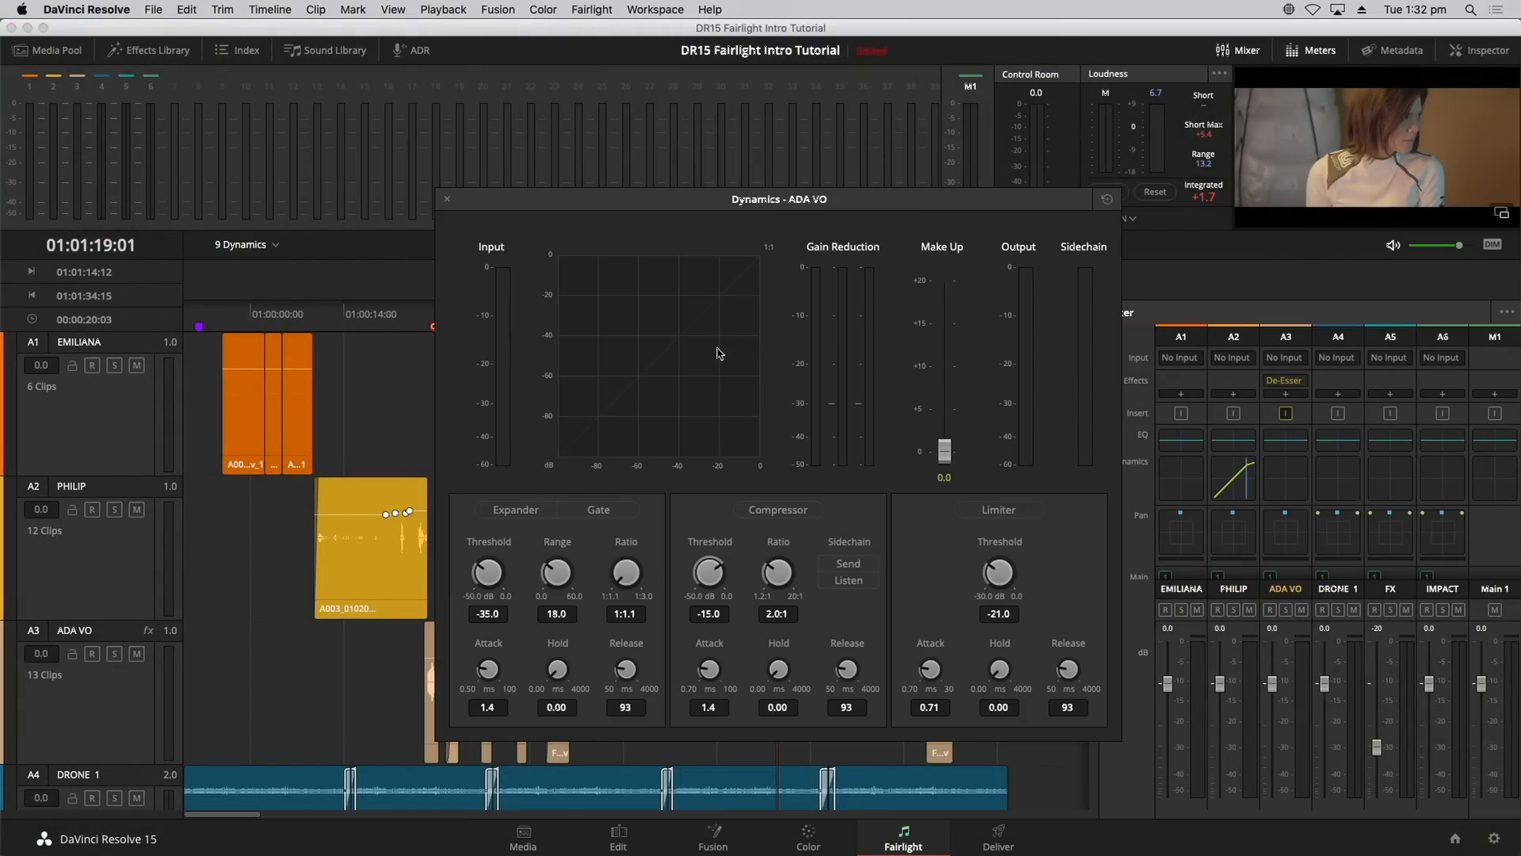
left_click(809, 510)
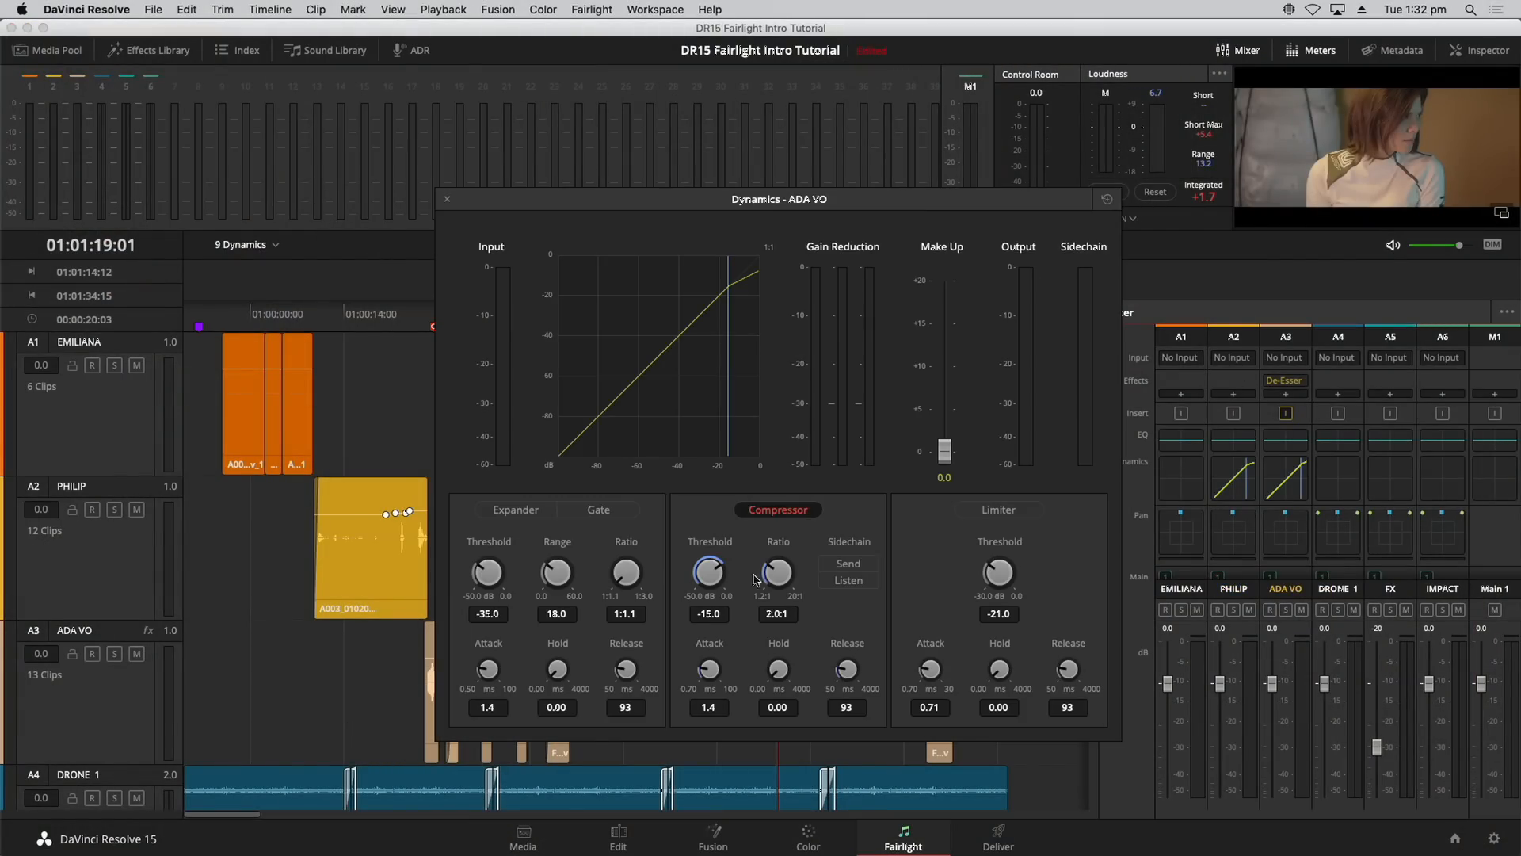
left_click_drag(692, 571, 604, 558)
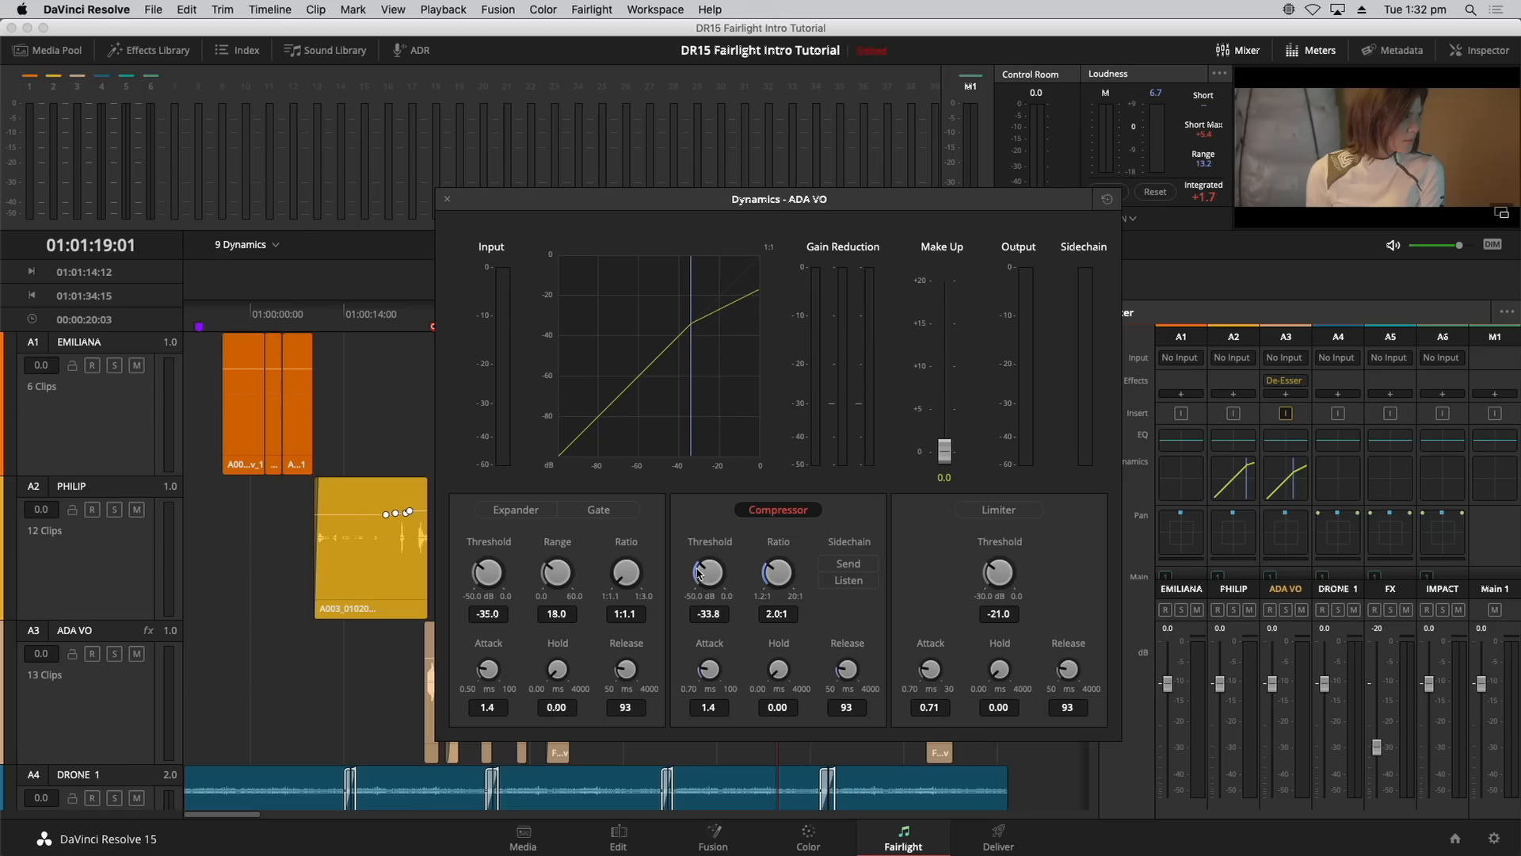
left_click_drag(700, 572, 748, 560)
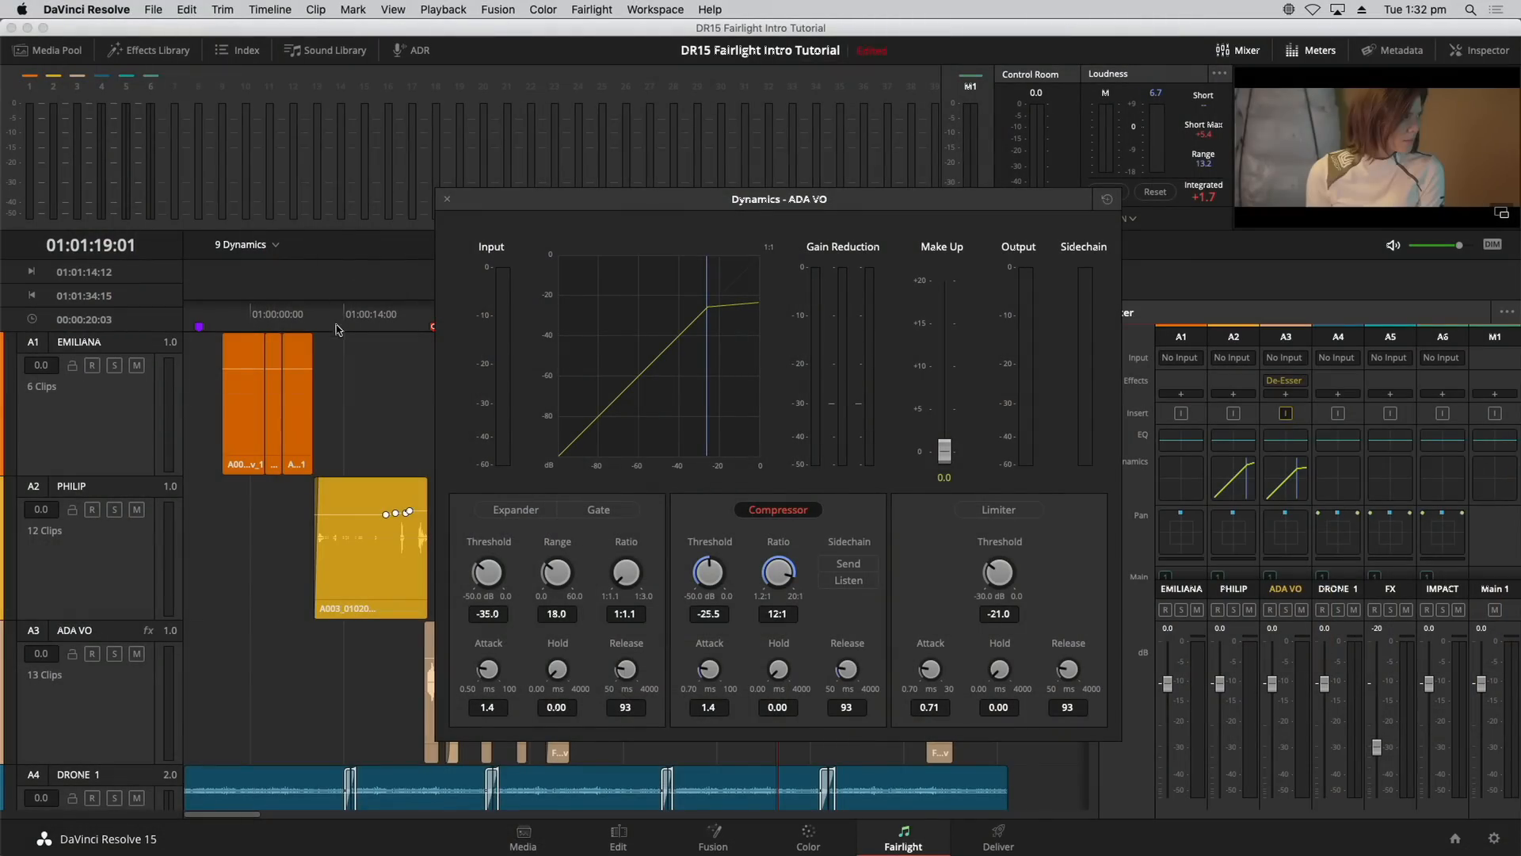
Step: Audition the ADA VO dialogue from 01:00:26, raise make-up gain to about 9.7 dB, and close the window
left_click(352, 321)
left_click(127, 714)
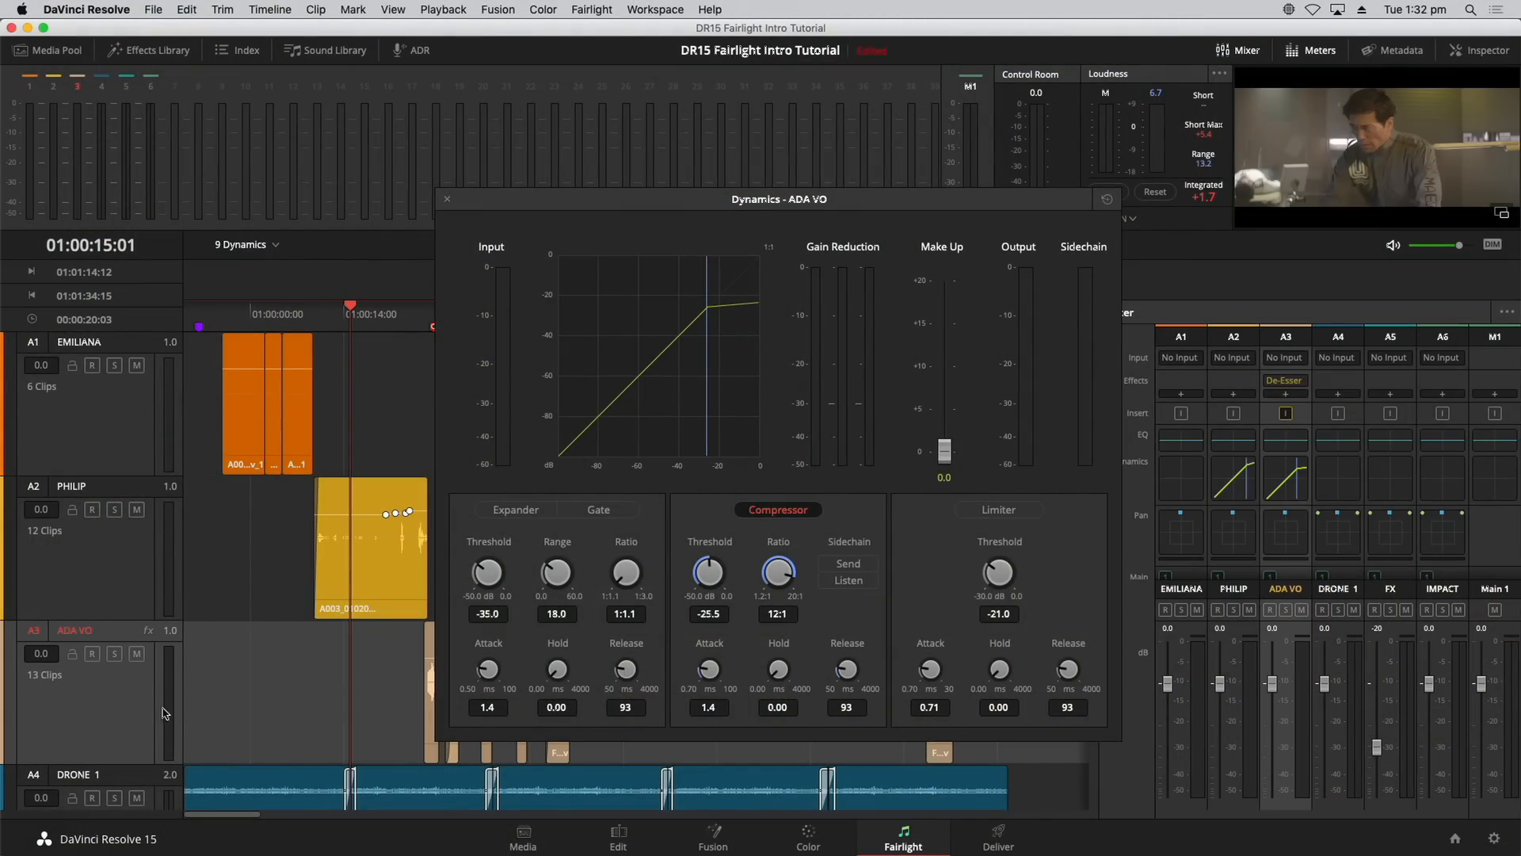
key("space")
key("space")
left_click_drag(743, 199, 971, 166)
left_click(423, 314)
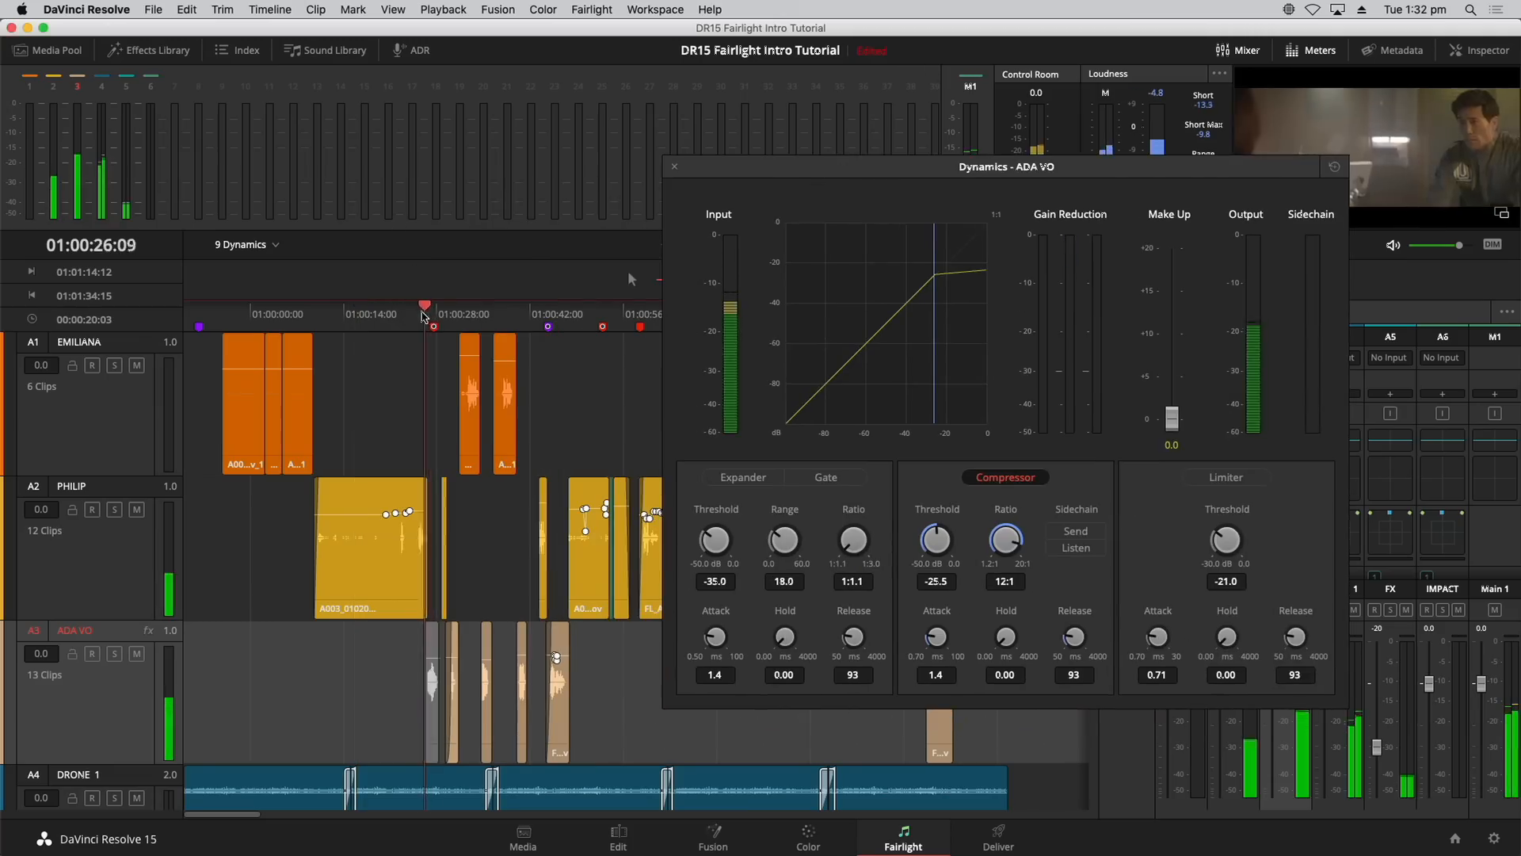
key("space")
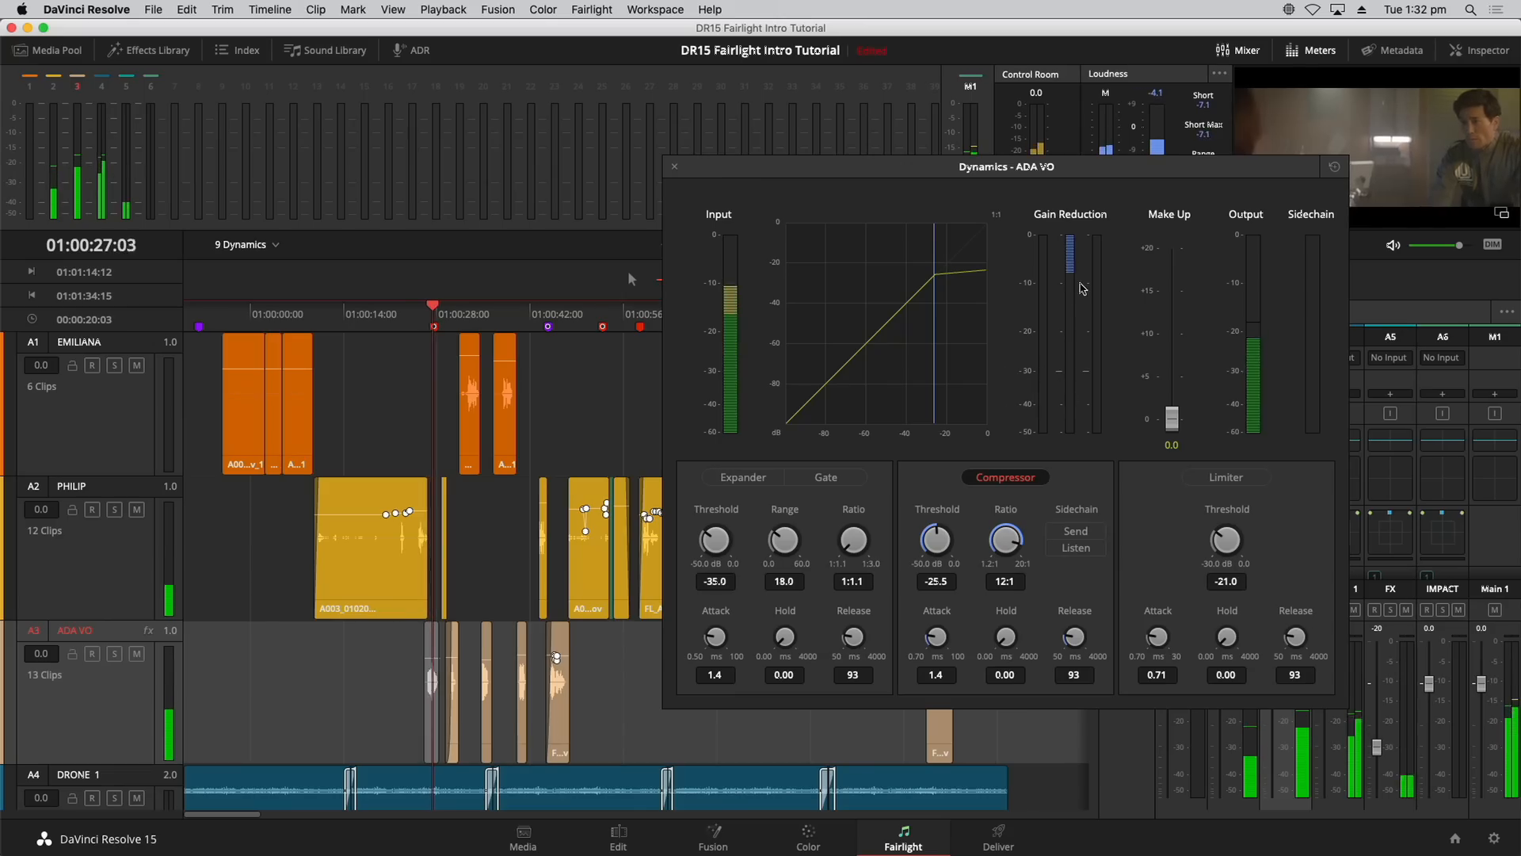
left_click_drag(1171, 417, 1175, 334)
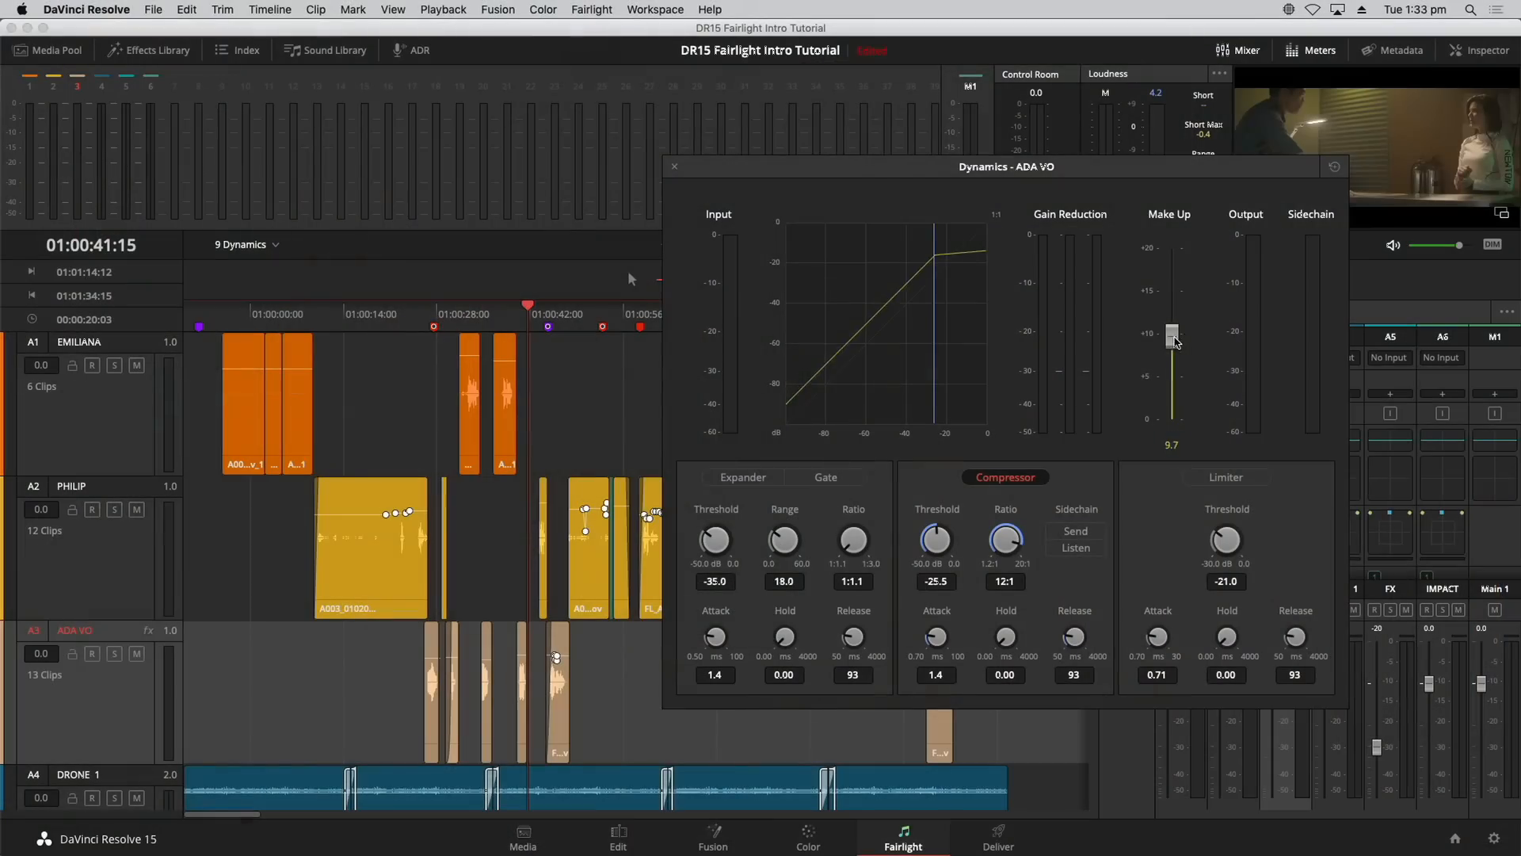
left_click(672, 169)
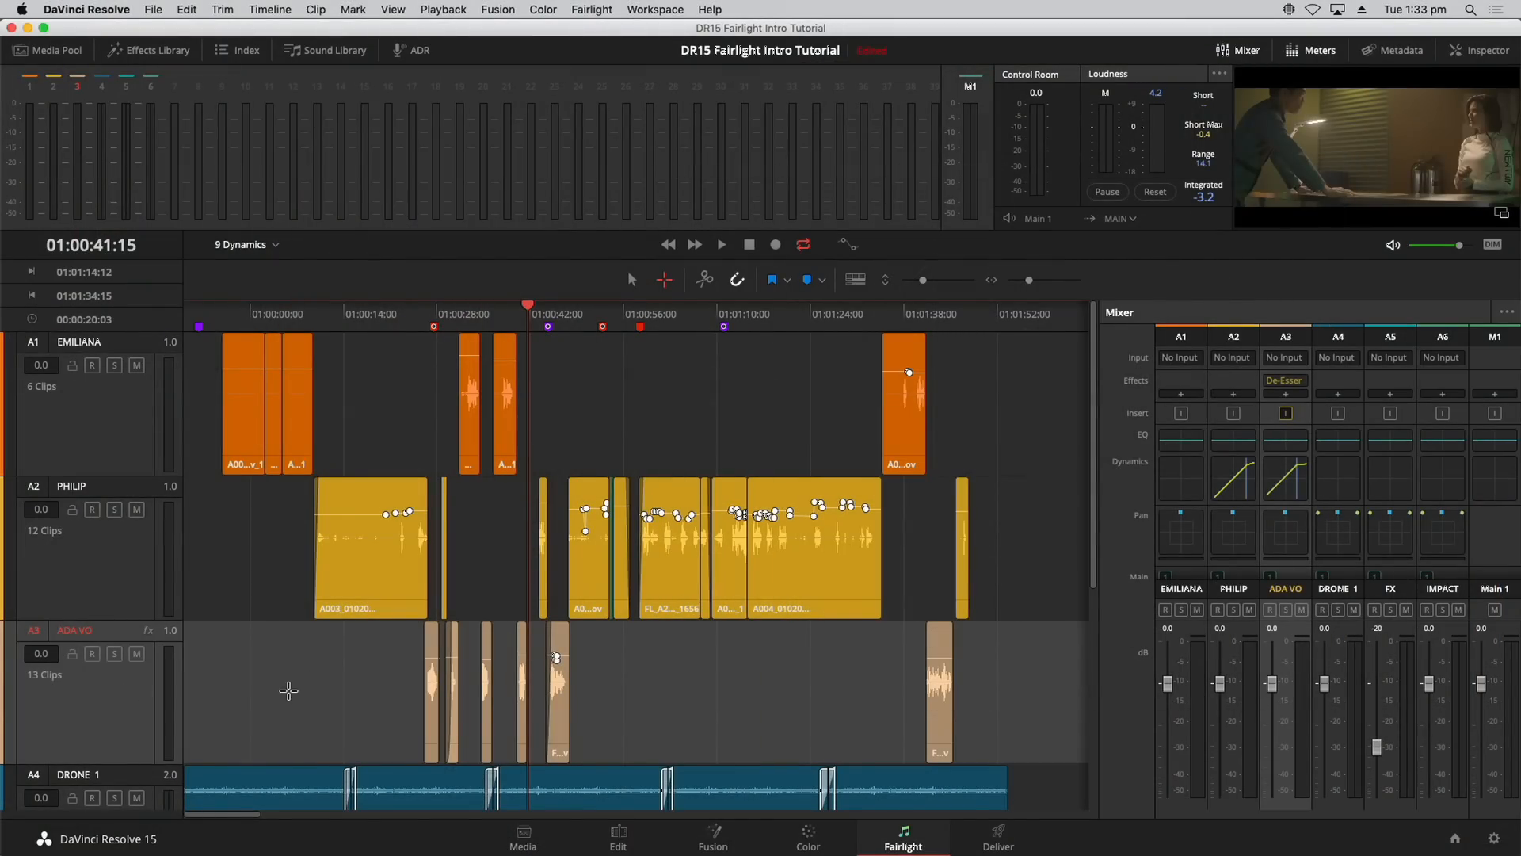
left_click(722, 717)
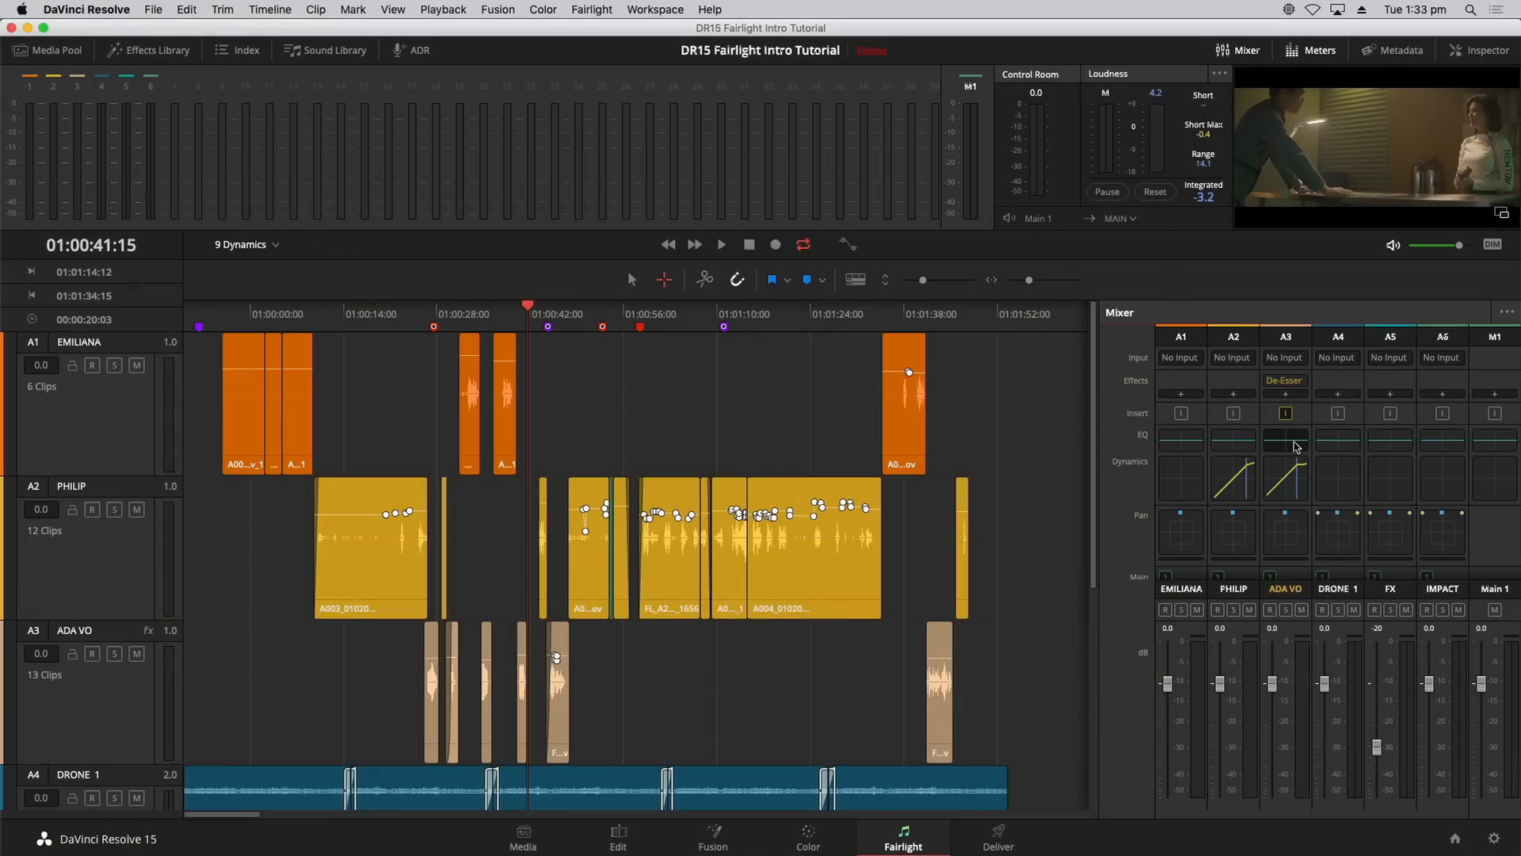
Step: Open the ADA VO equalizer and position its window clear of the timeline
double_click(1294, 447)
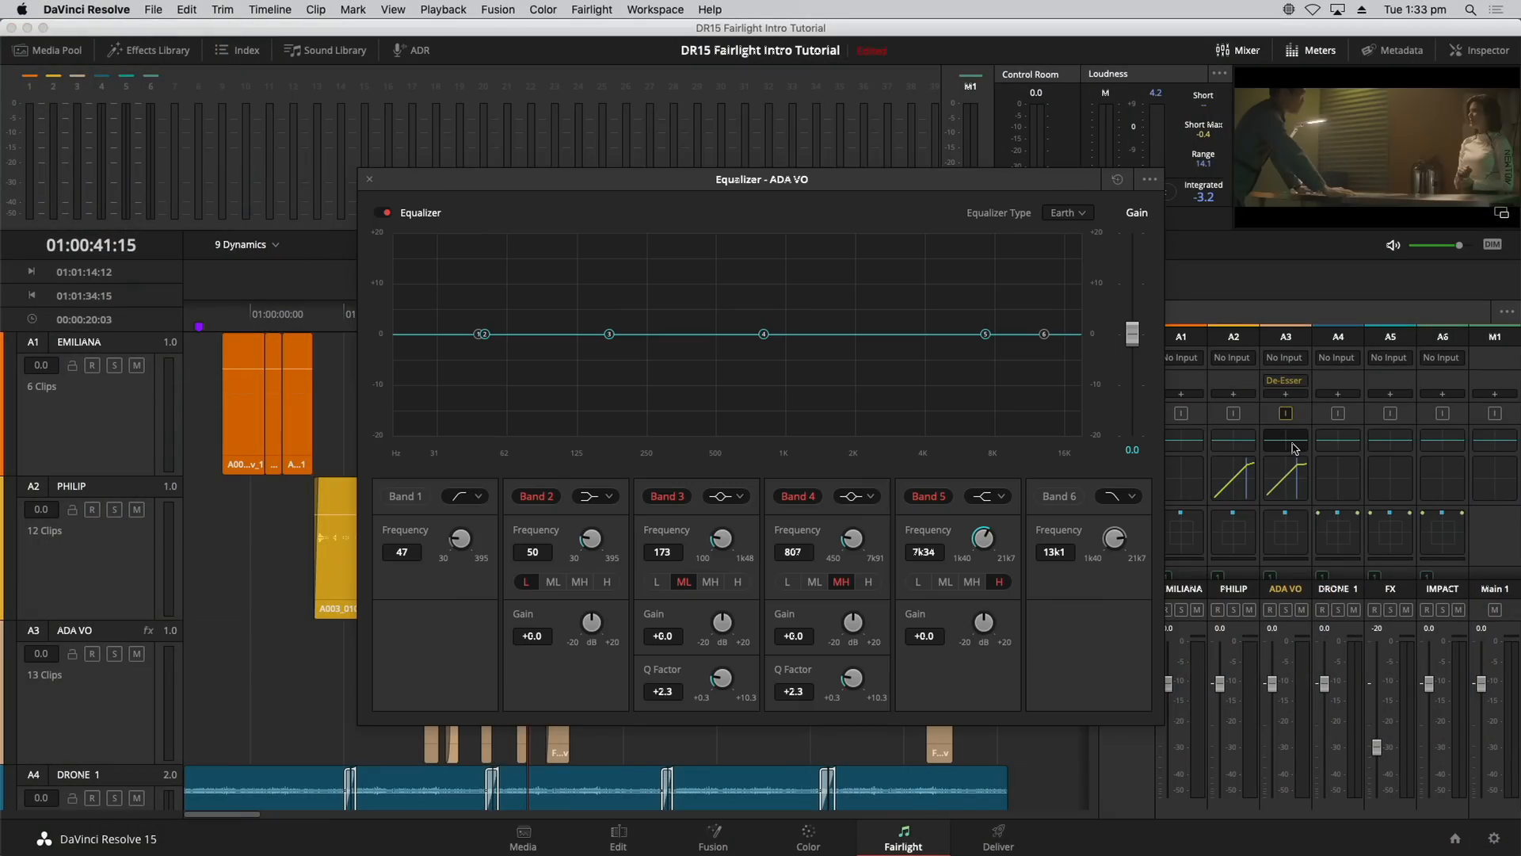
left_click_drag(1031, 219, 1022, 164)
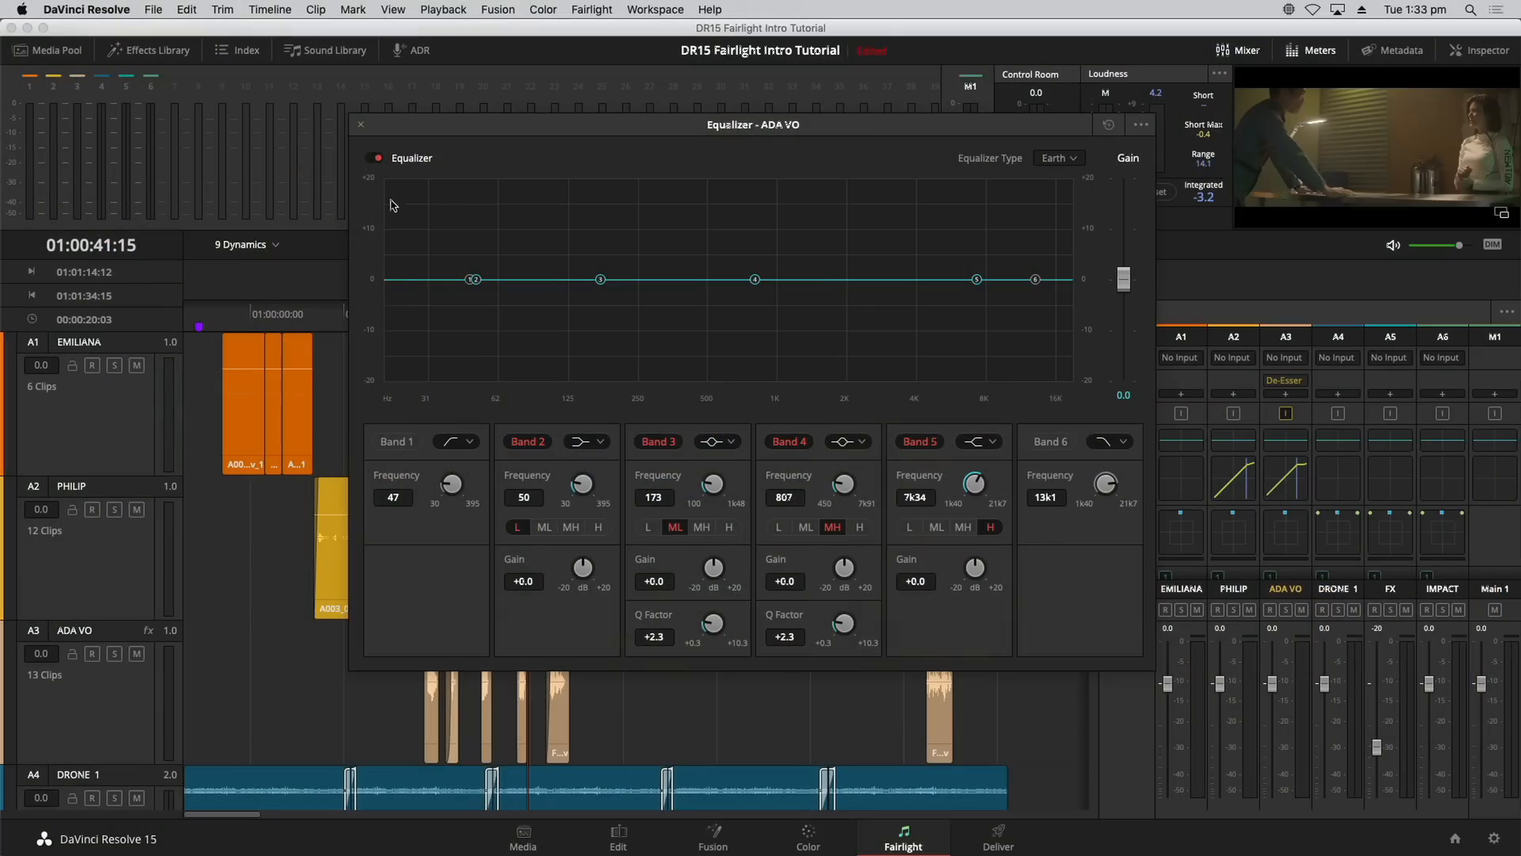
left_click_drag(460, 129, 663, 380)
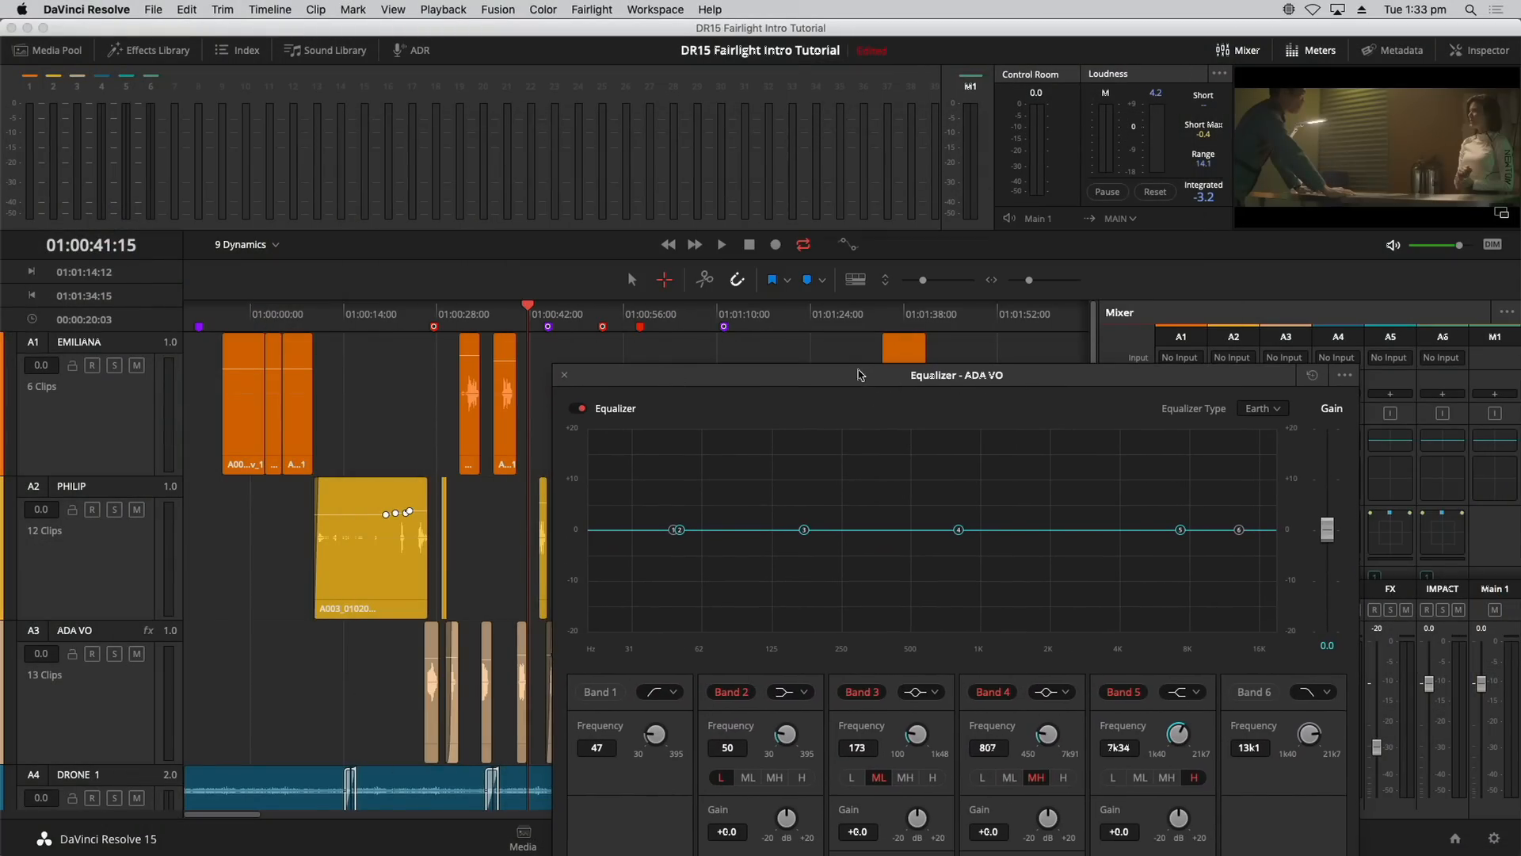
left_click_drag(861, 375, 880, 301)
Step: Mark a play range from 01:00:25:17 to 01:00:31:04 and play it
mouse_move(429, 321)
left_mouse_down()
mouse_move(491, 319)
mouse_move(449, 321)
left_mouse_up()
key("i")
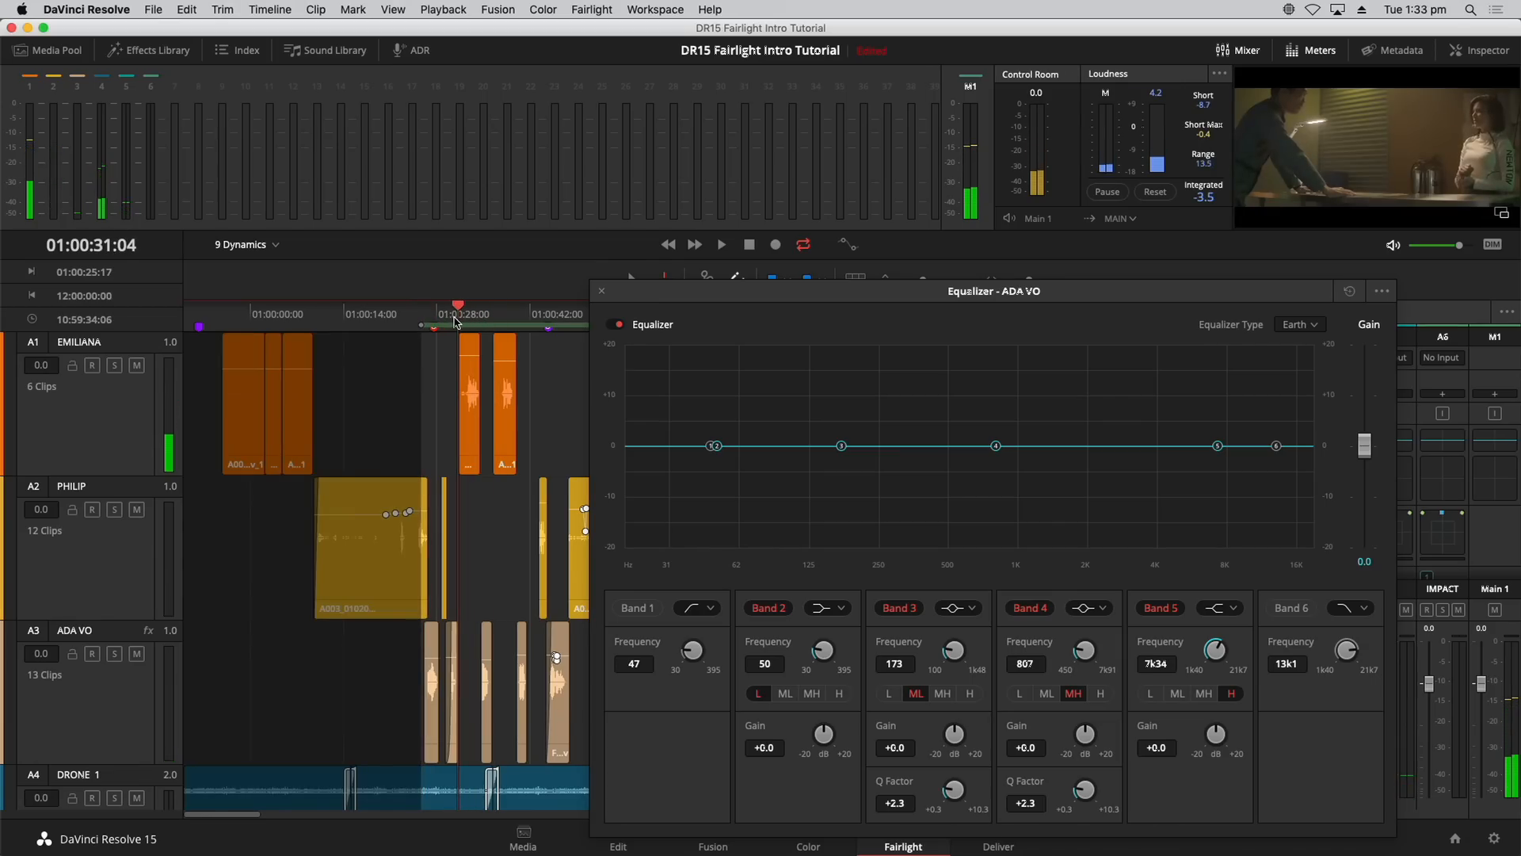
key("o")
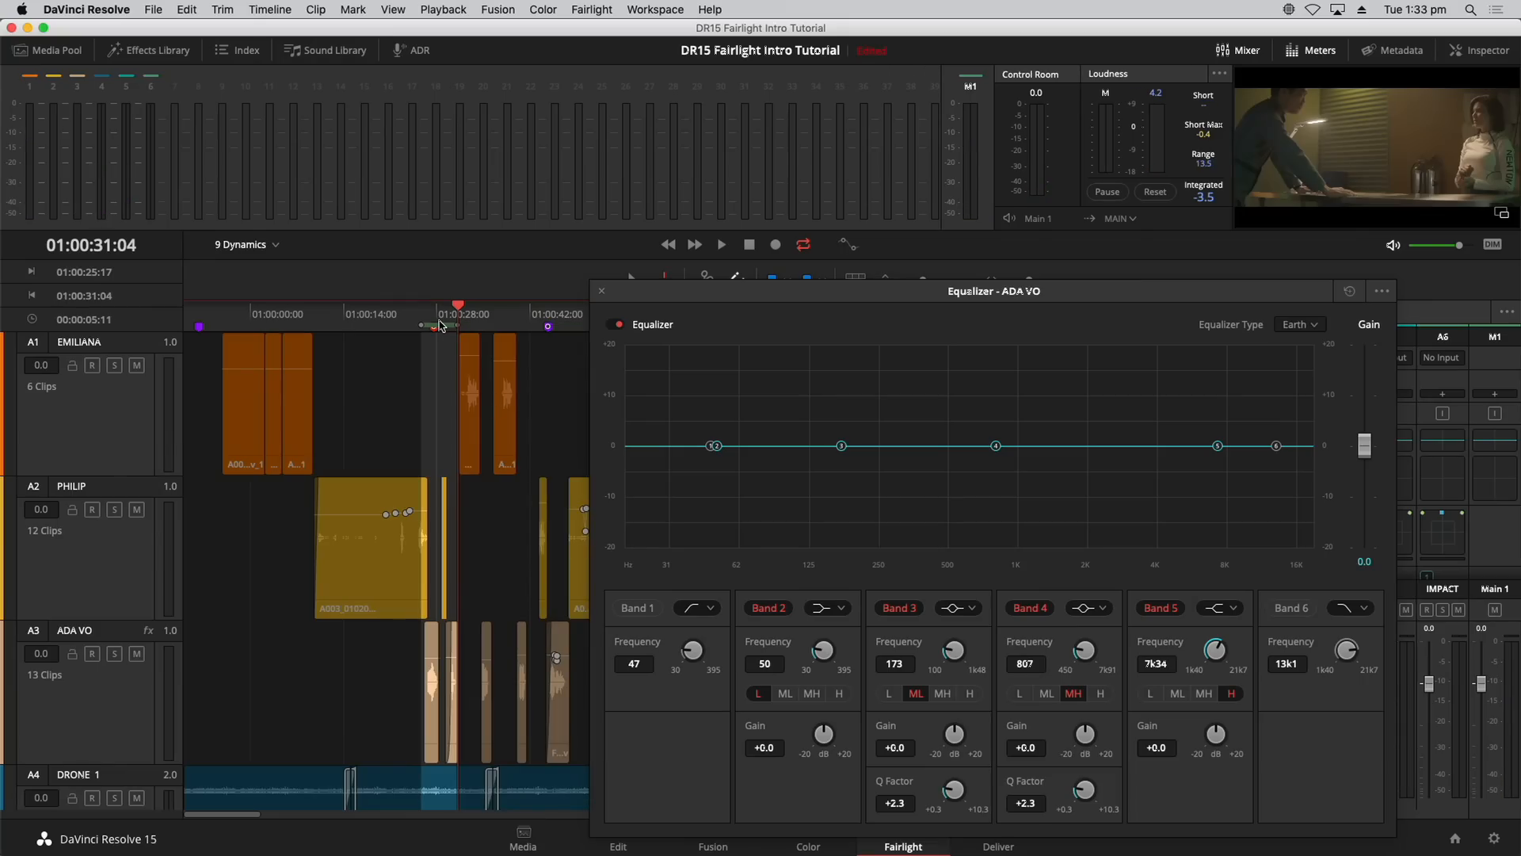
left_click_drag(724, 295, 597, 175)
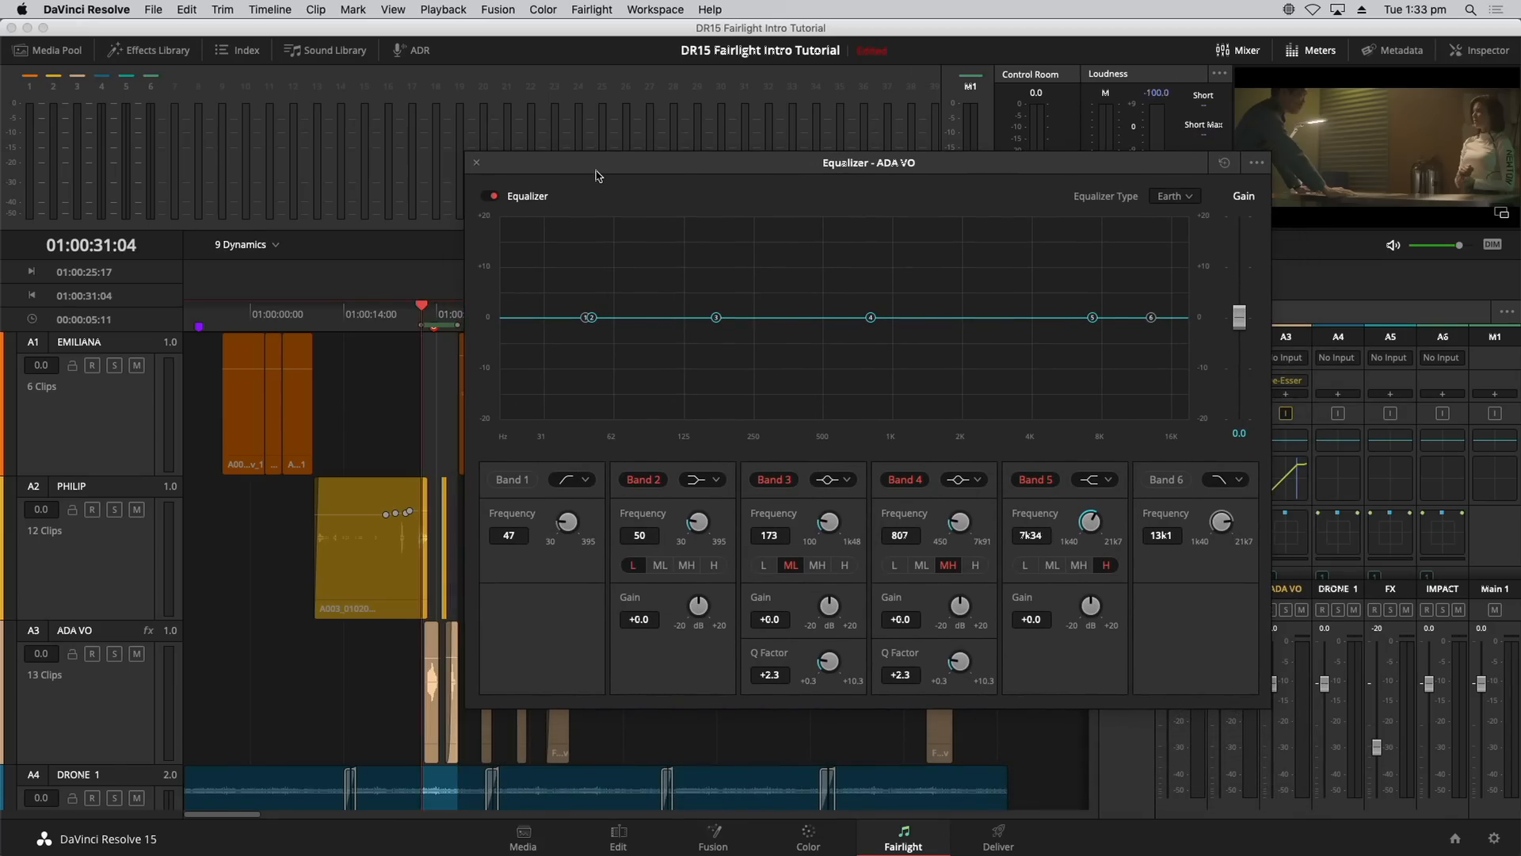
key("space")
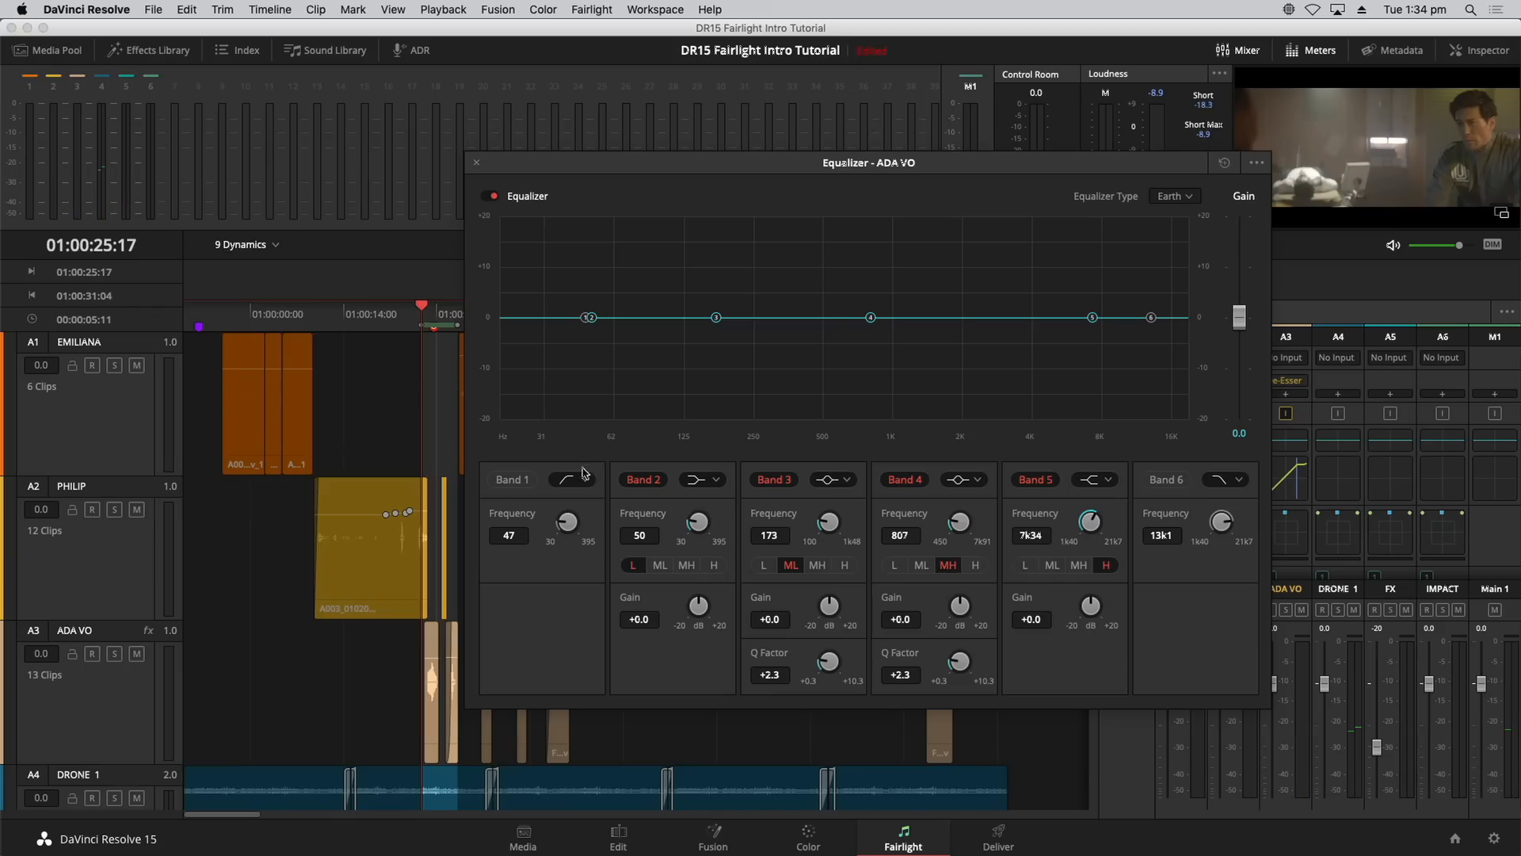
Step: Enable a low cut at about 54 Hz and a high cut lowered to about 3k34
left_click(511, 480)
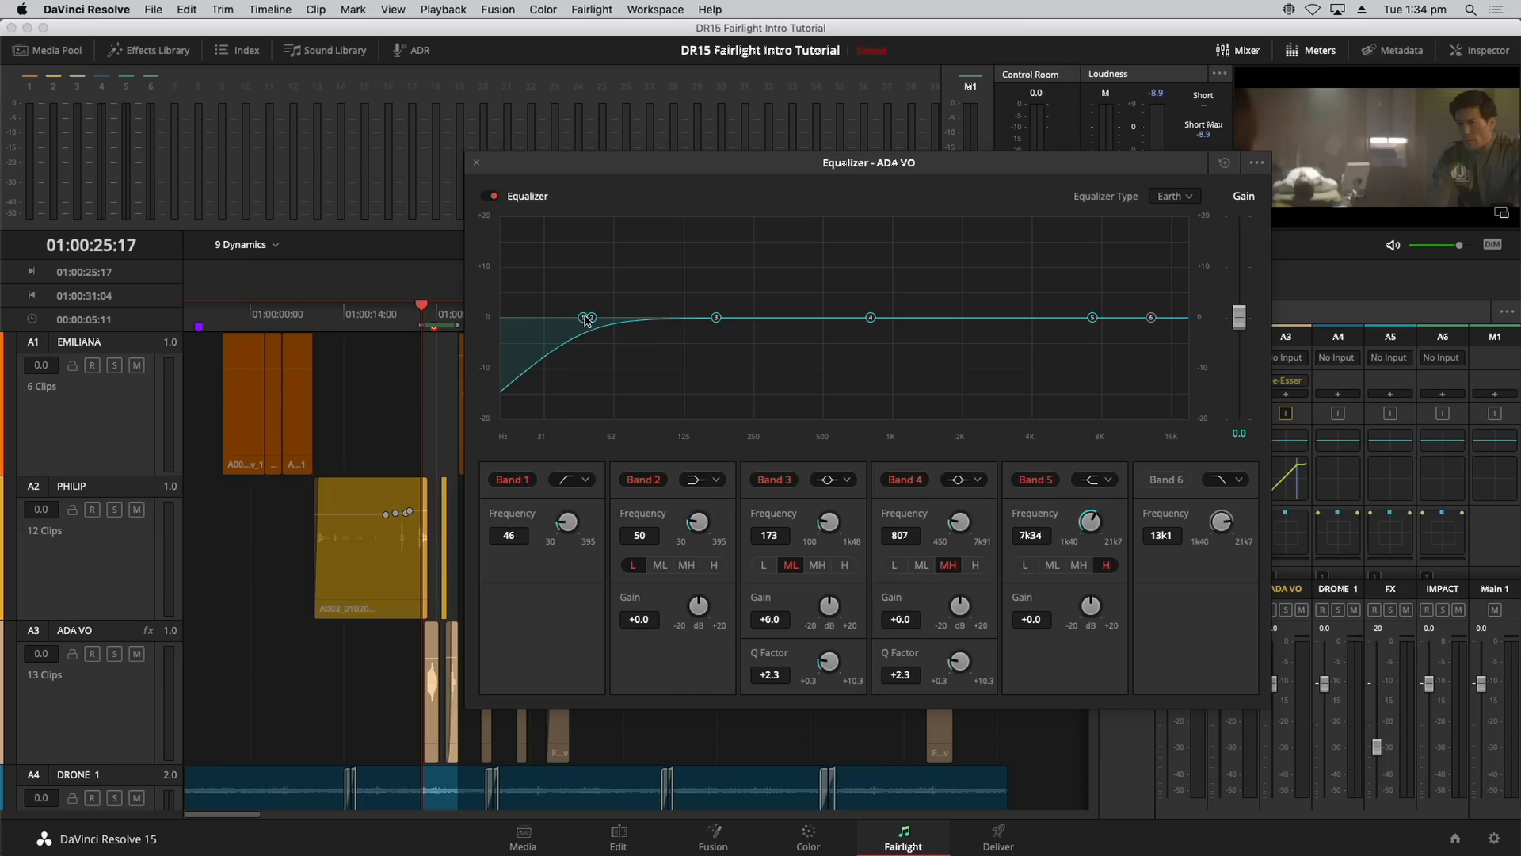
mouse_move(587, 319)
left_mouse_down()
mouse_move(783, 333)
mouse_move(603, 333)
left_mouse_up()
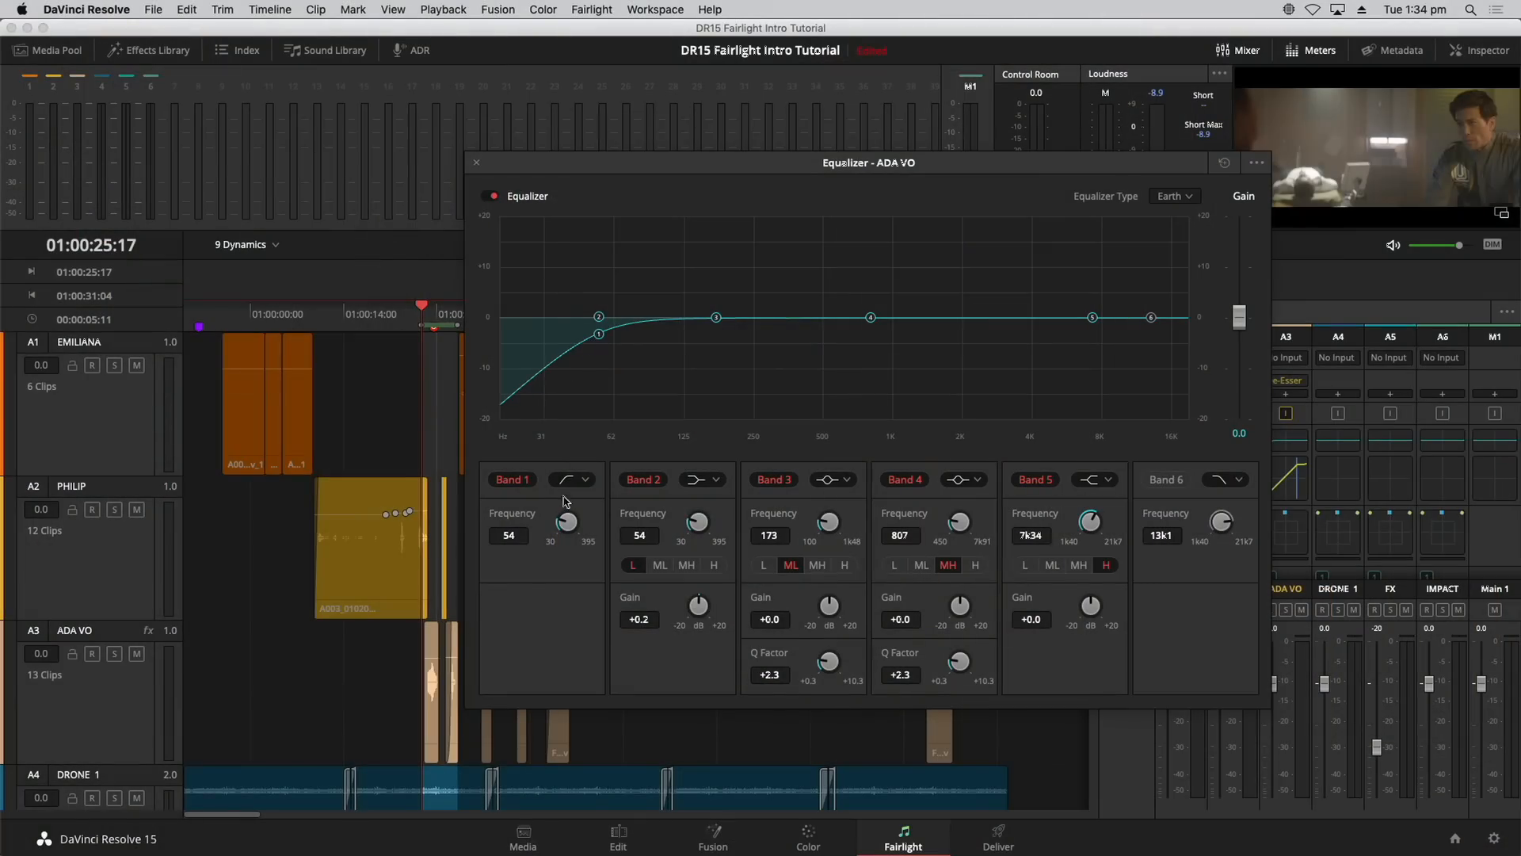
left_click(1161, 482)
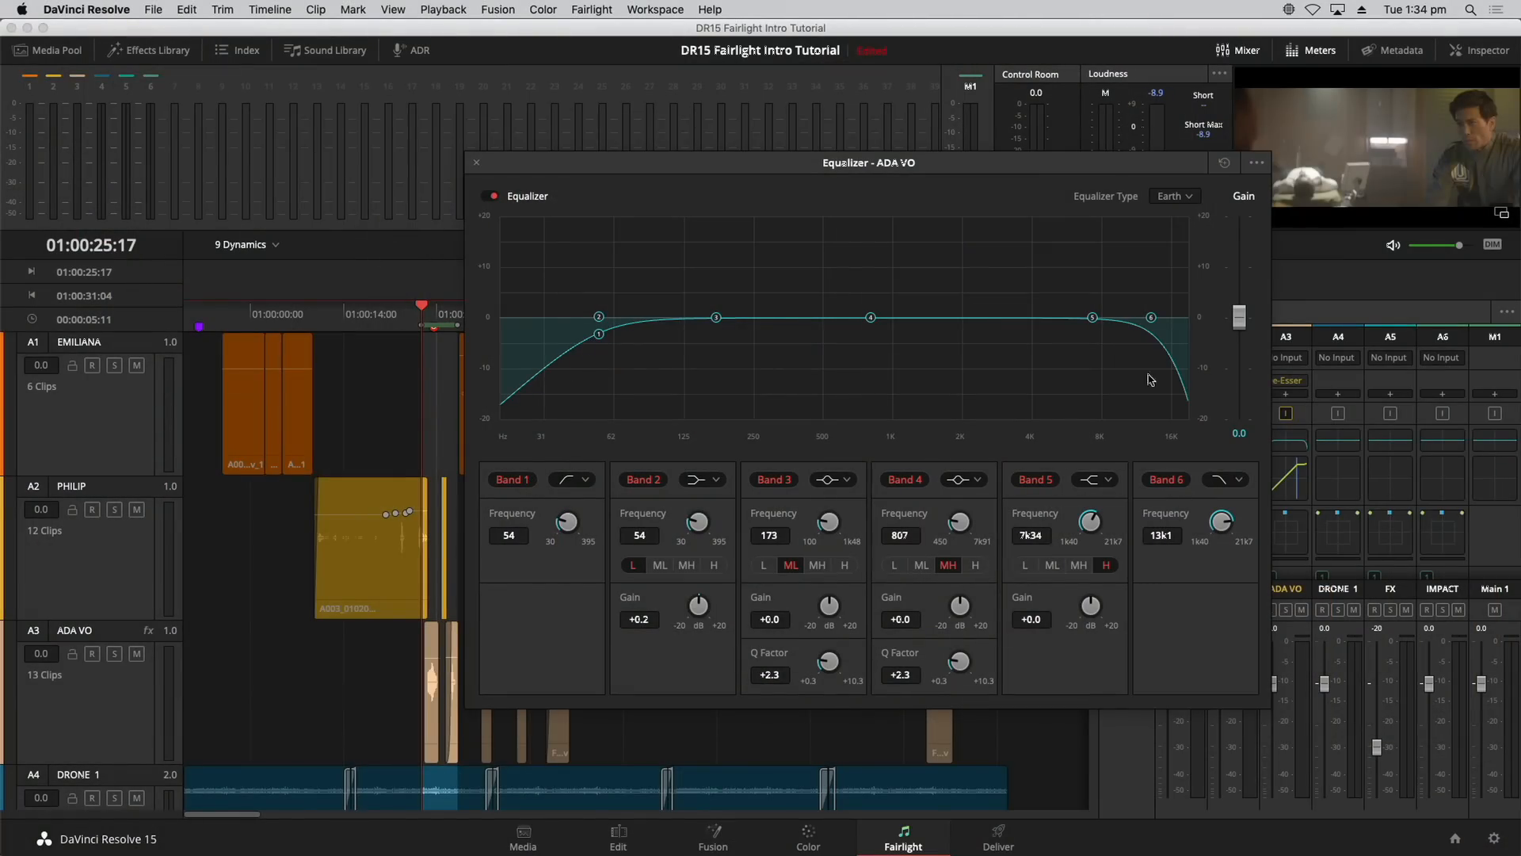
left_click_drag(1151, 319, 1002, 324)
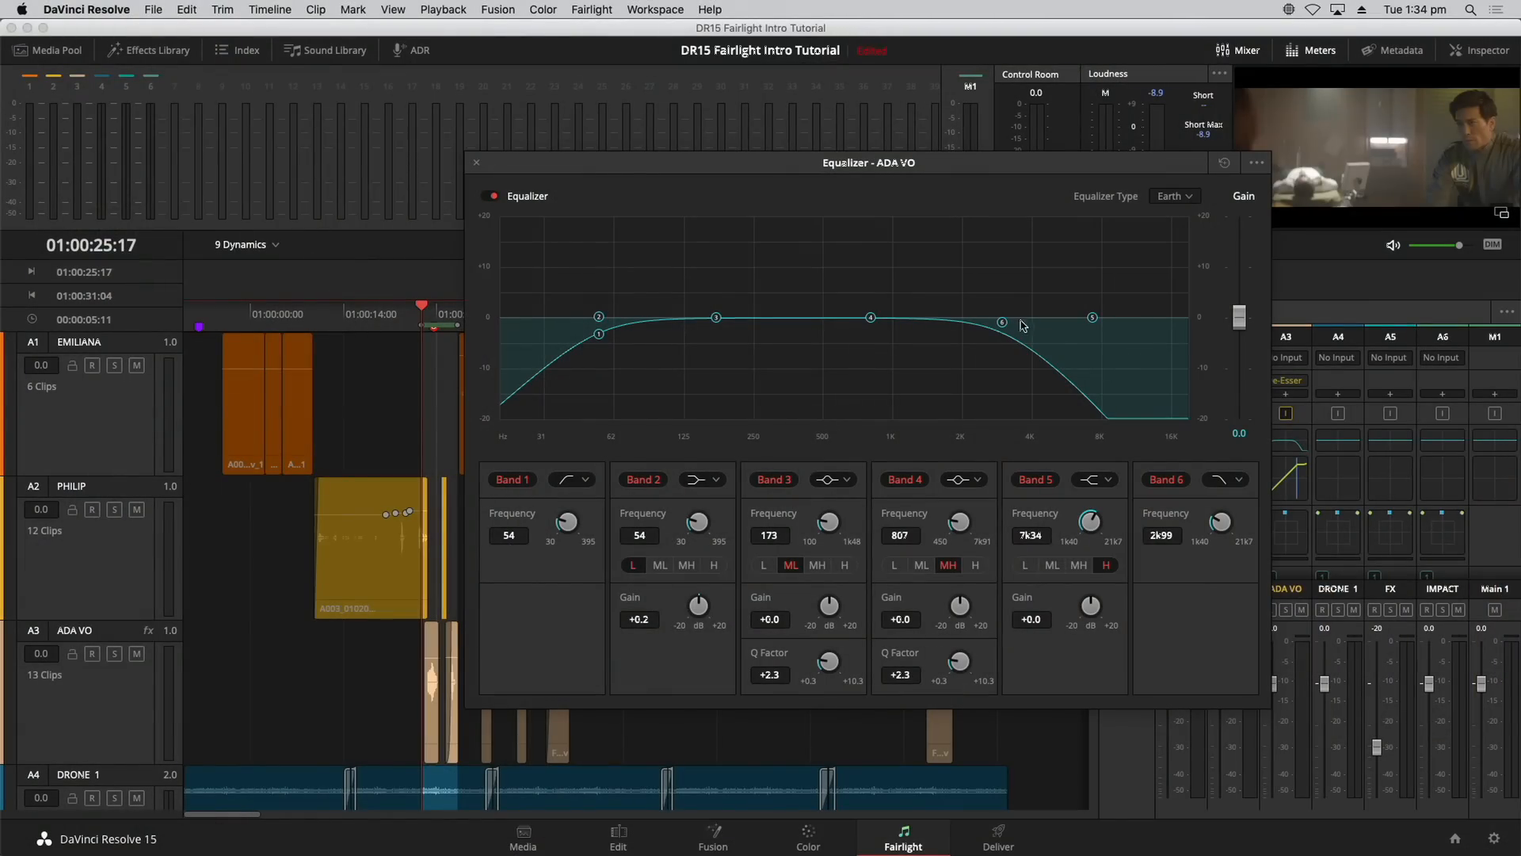
left_click_drag(1005, 327, 1050, 319)
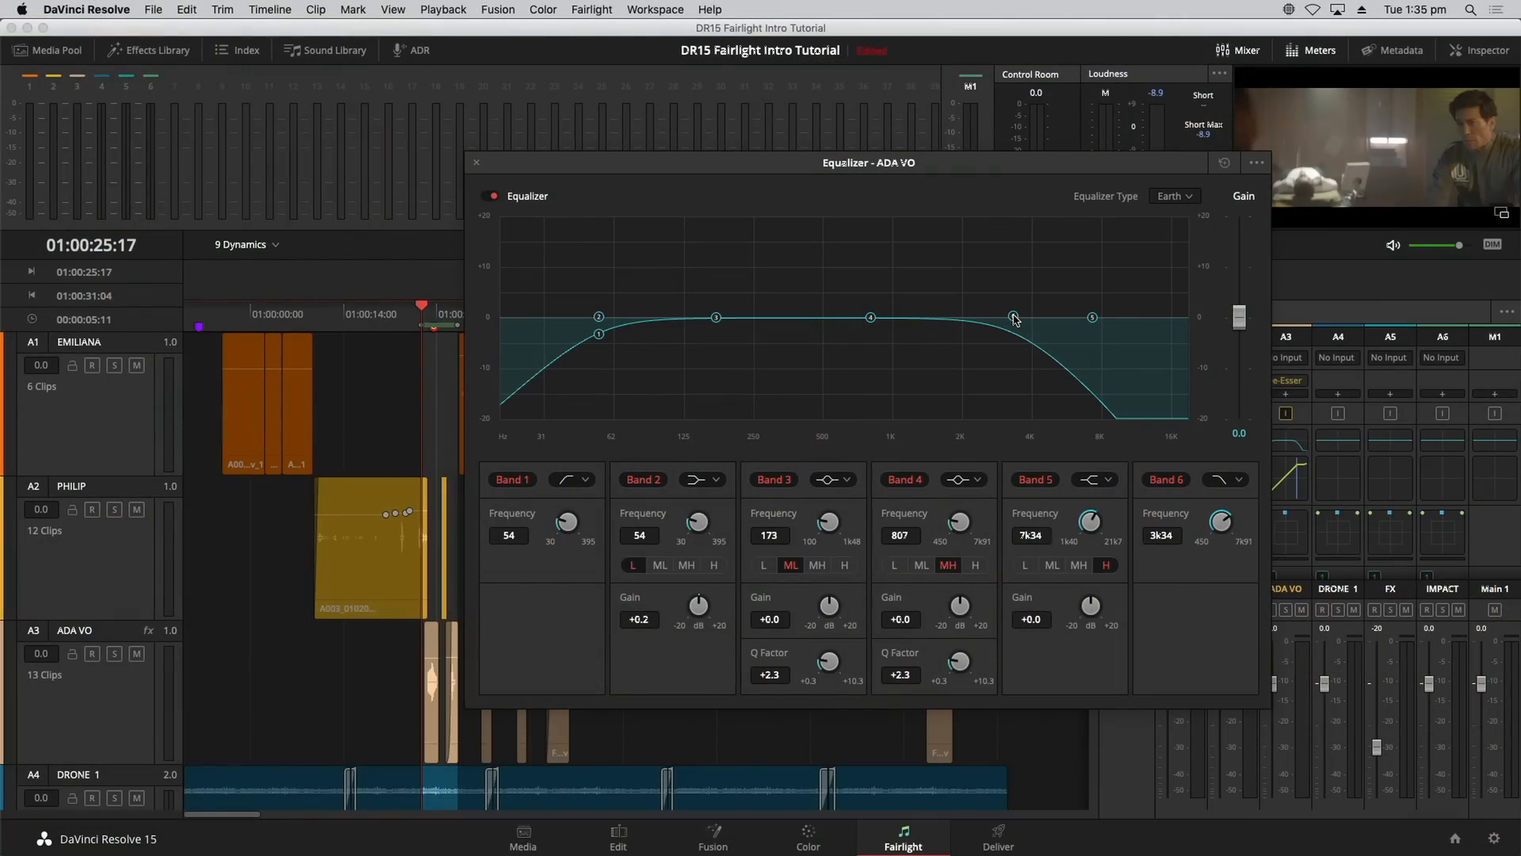
Step: While playing the voice, lower the high roll-off slightly and raise the low cut, then close the equalizer
key("space")
mouse_move(1016, 320)
left_mouse_down()
mouse_move(886, 323)
mouse_move(1011, 319)
left_mouse_up()
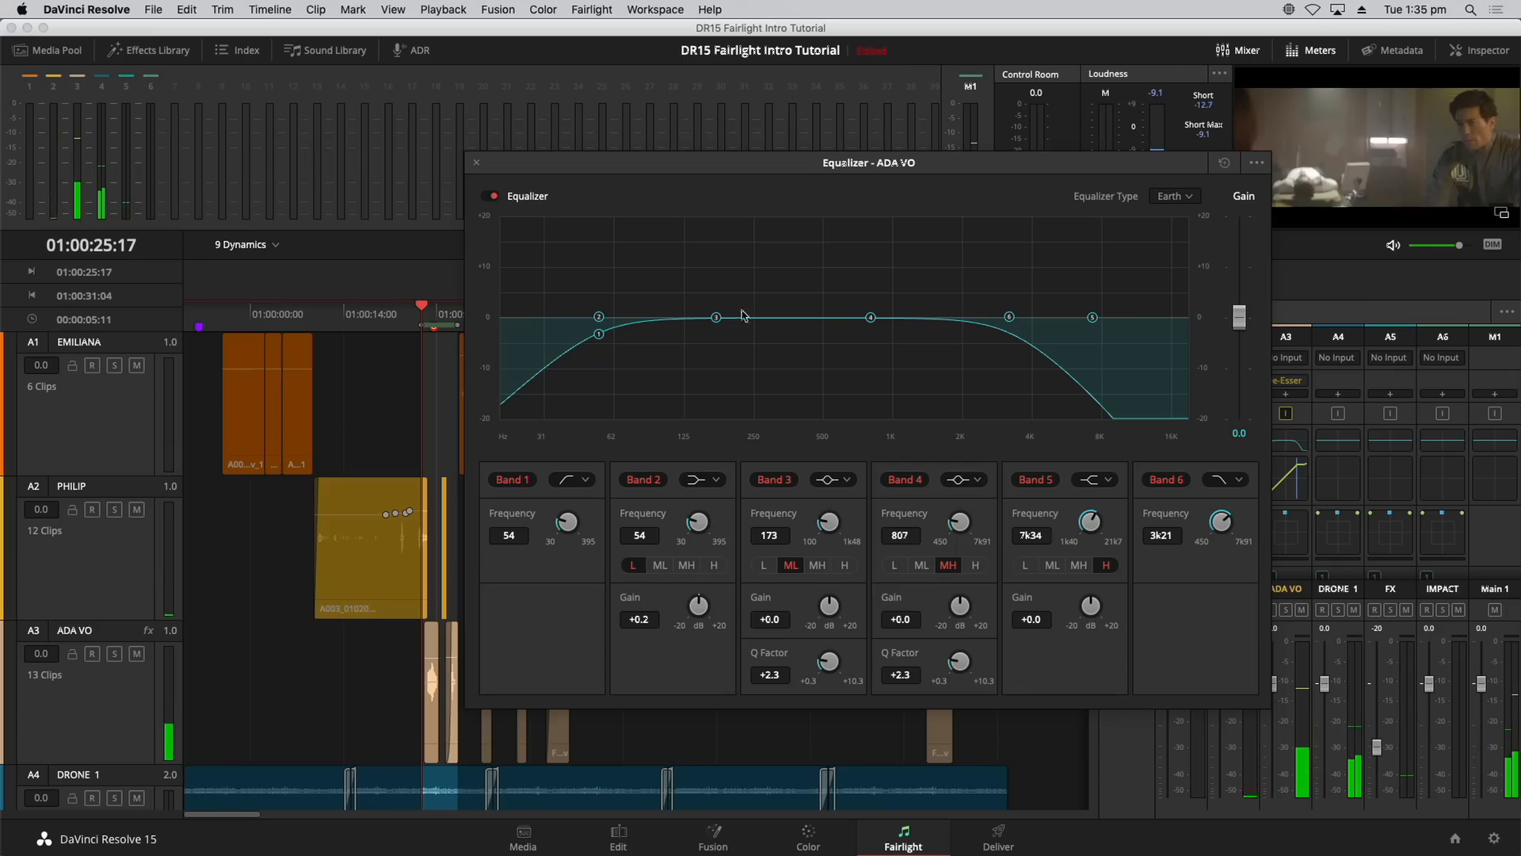
left_click_drag(632, 337, 737, 331)
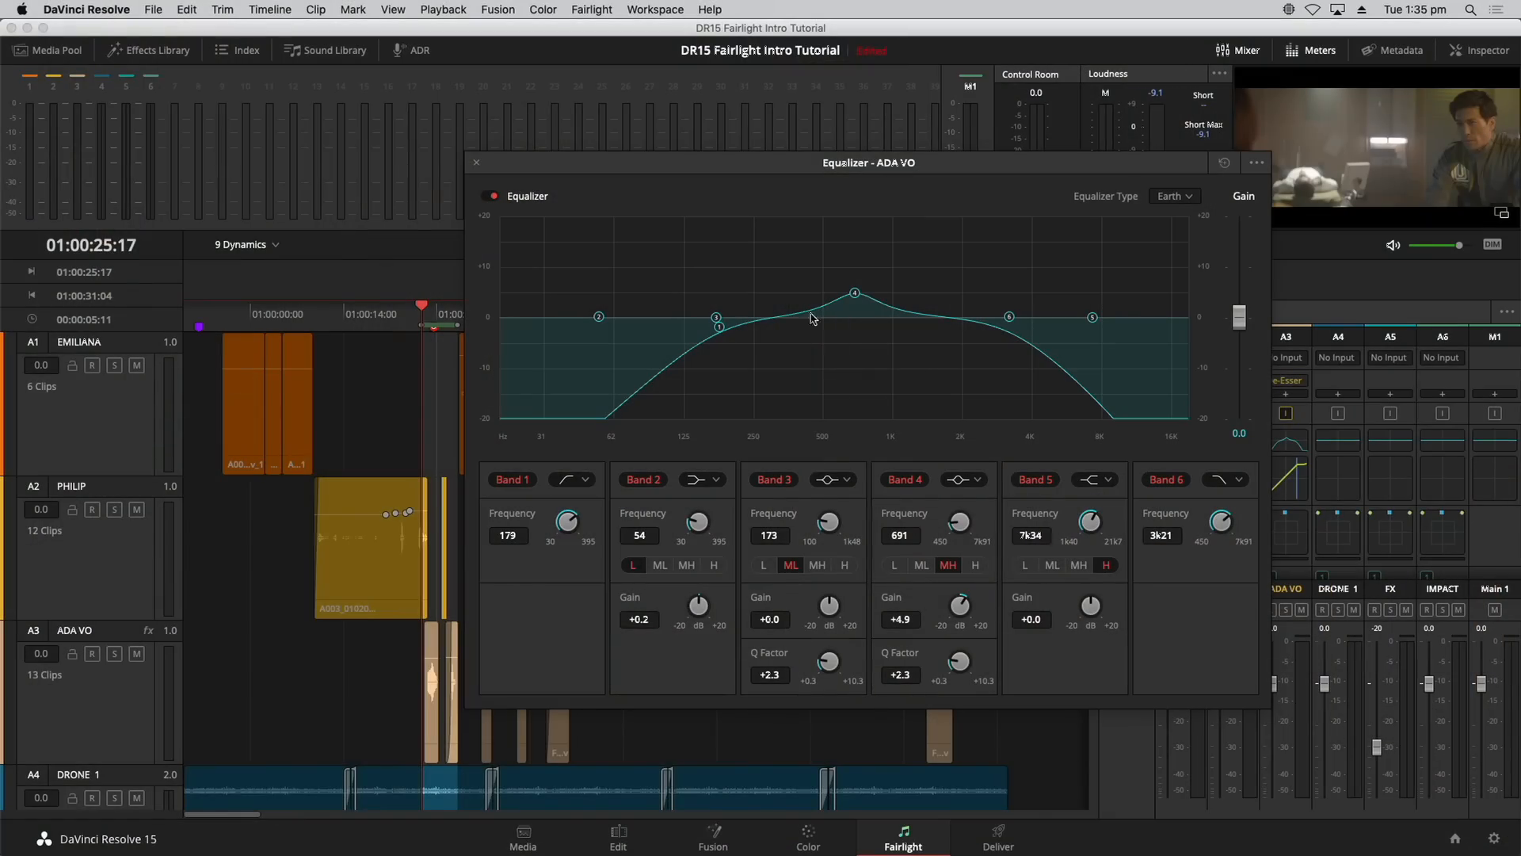
left_click(476, 164)
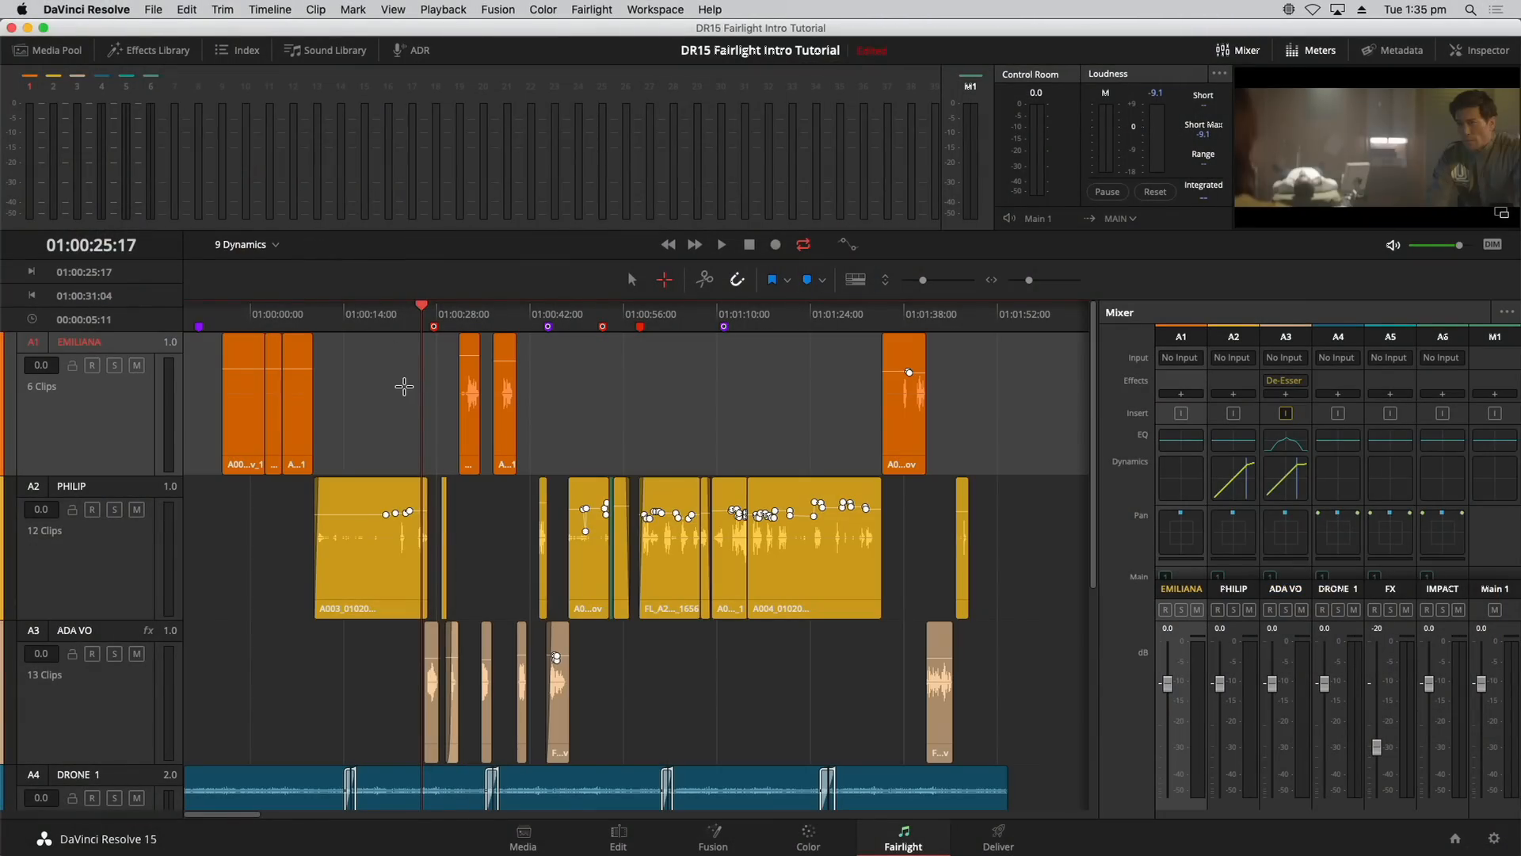
key("space")
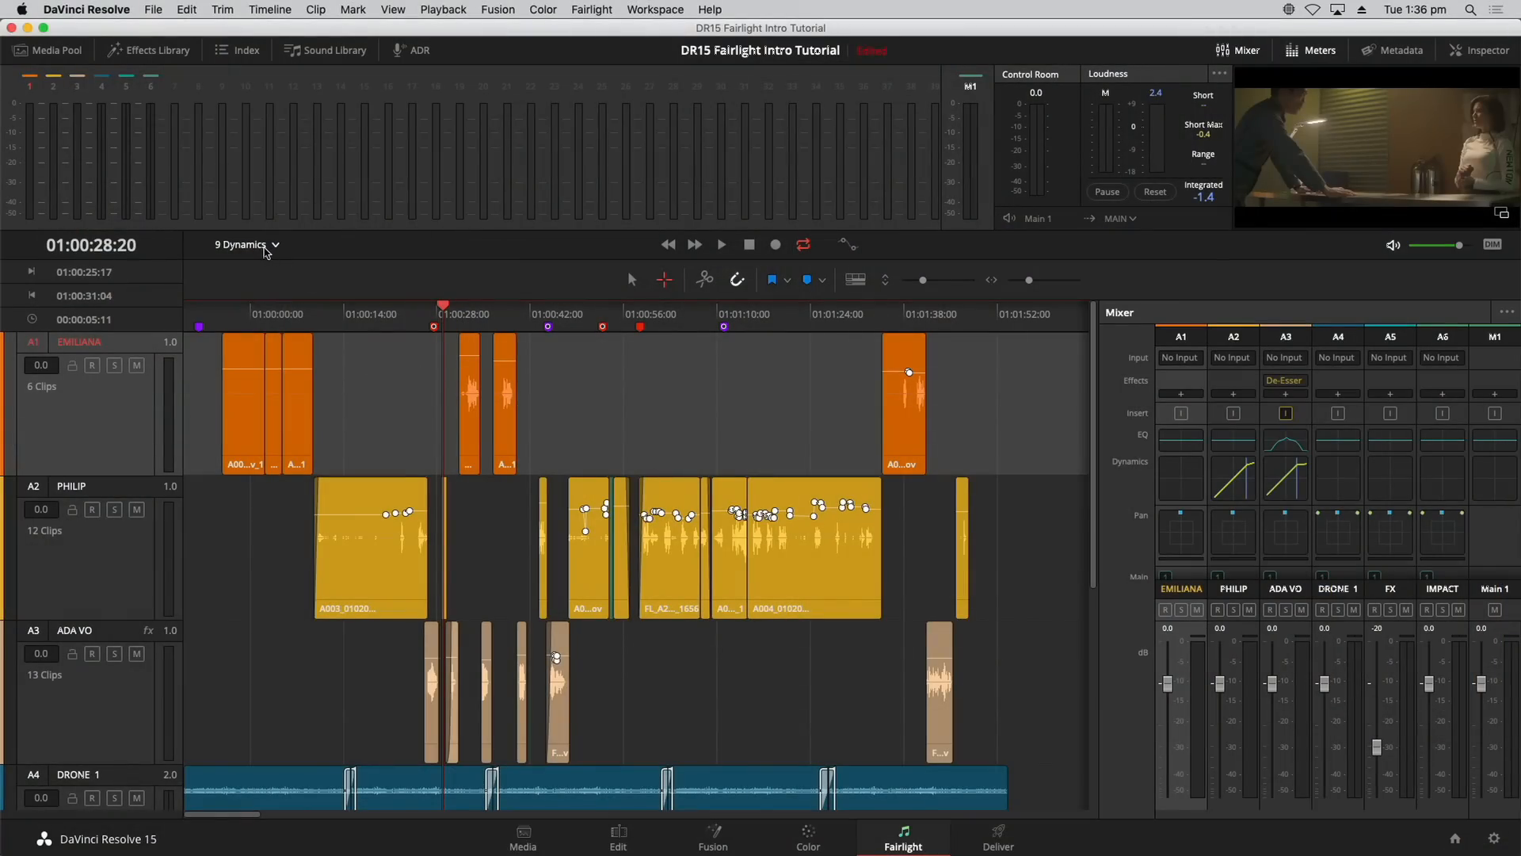
Step: Return to the Selection tool, dismiss the timeline list, and show the Effects Library
left_click(632, 280)
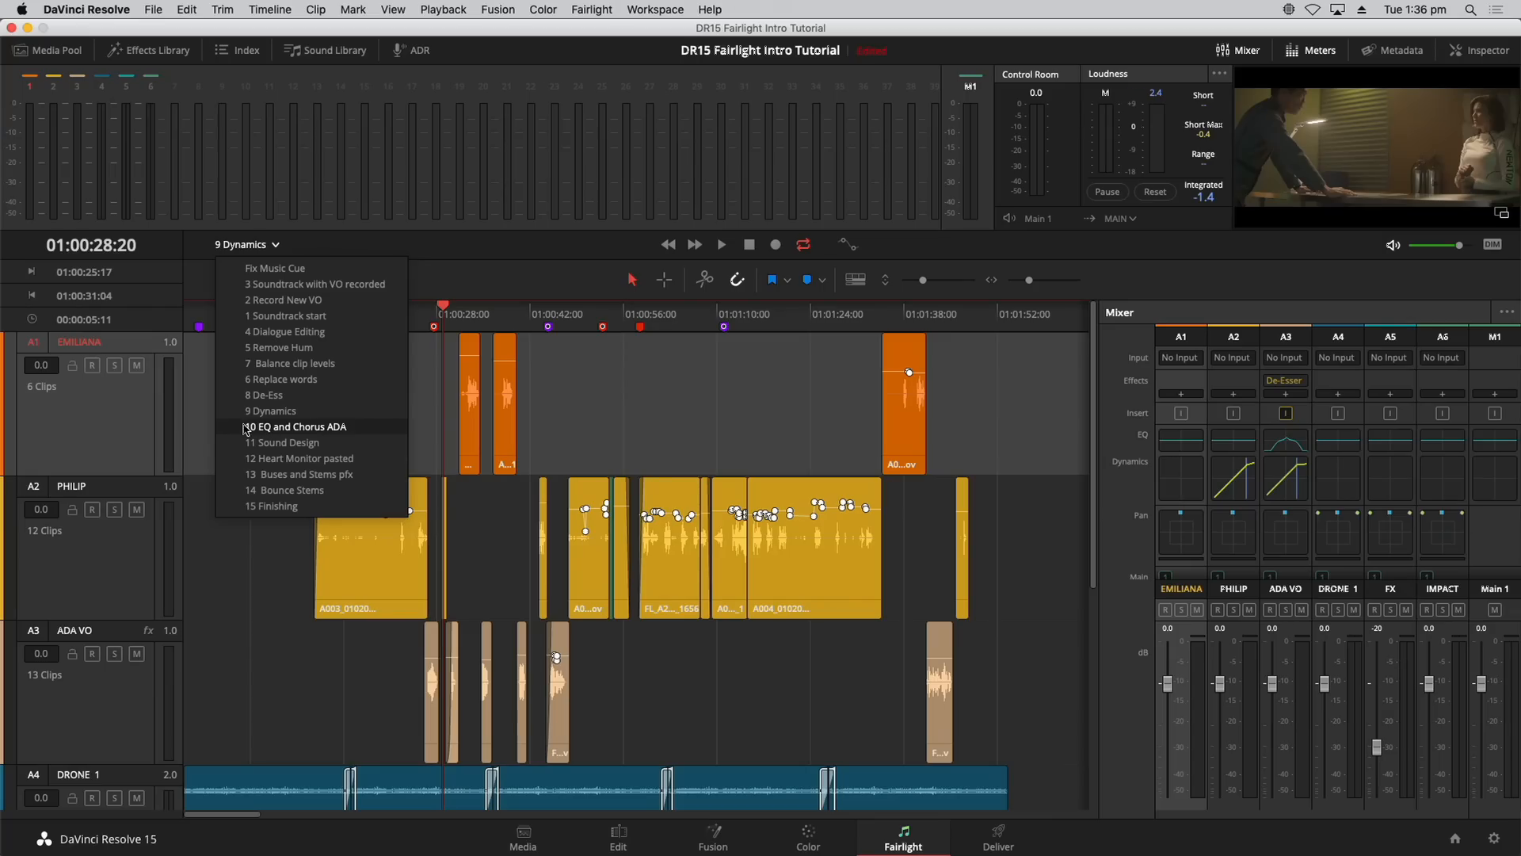
left_click(199, 417)
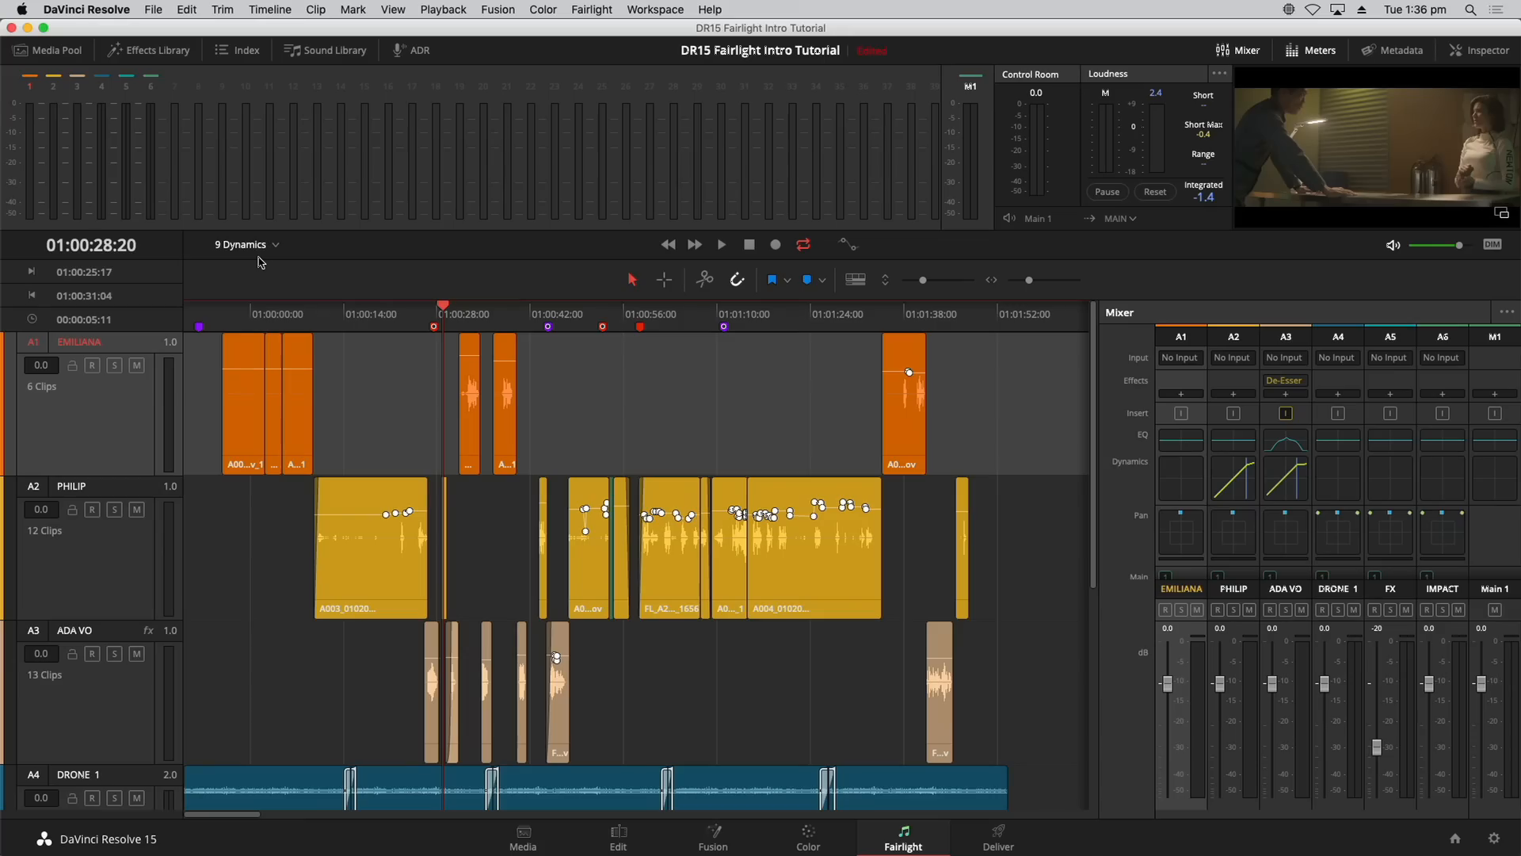
left_click(178, 57)
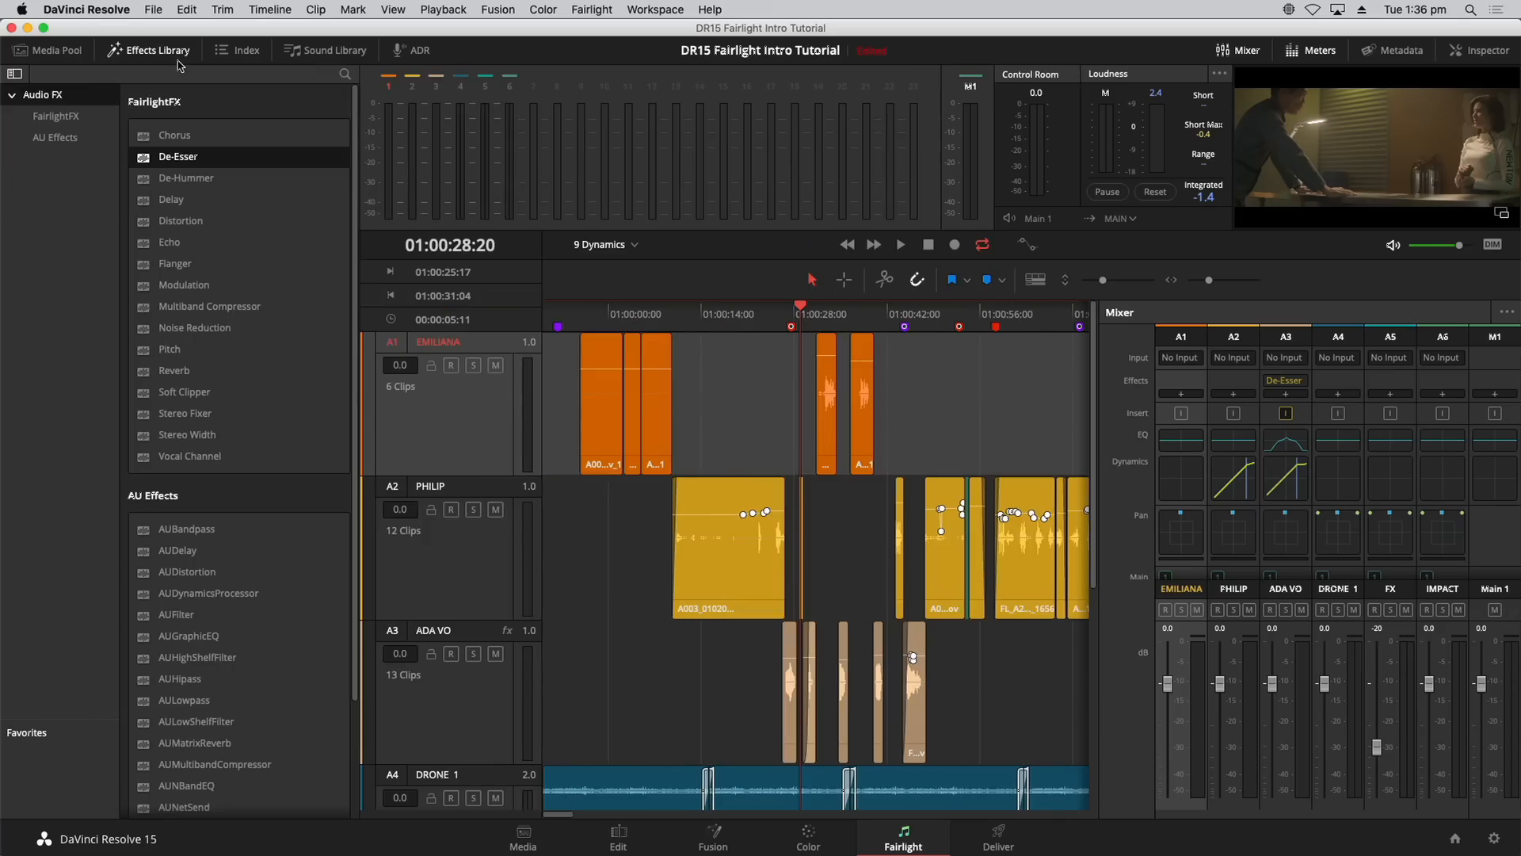
Step: Add the FairlightFX Chorus to the ADA VO track and move its settings window aside
left_click(205, 139)
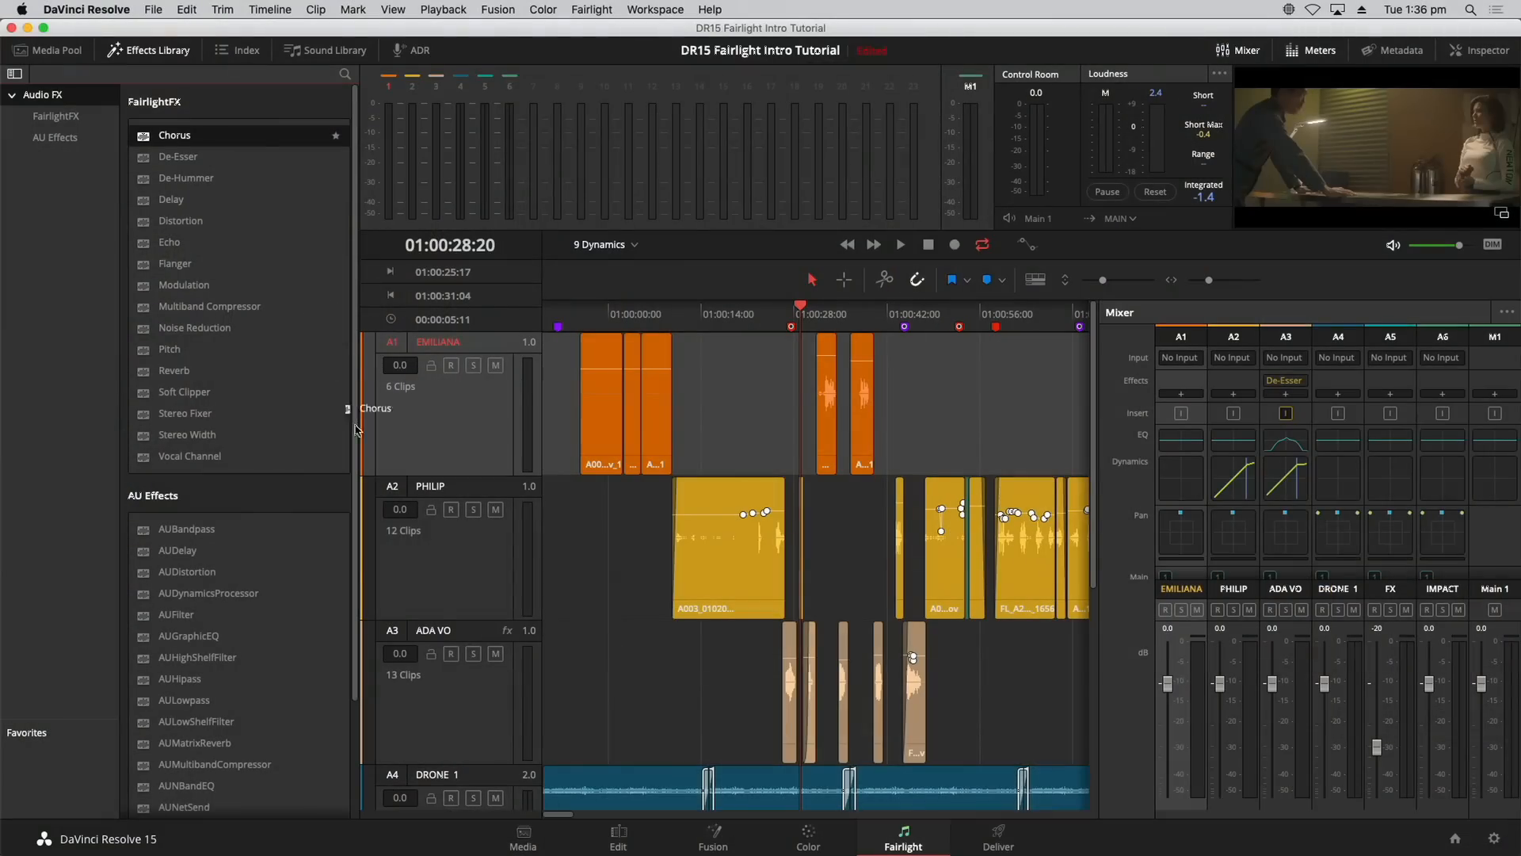
left_click_drag(357, 407, 467, 686)
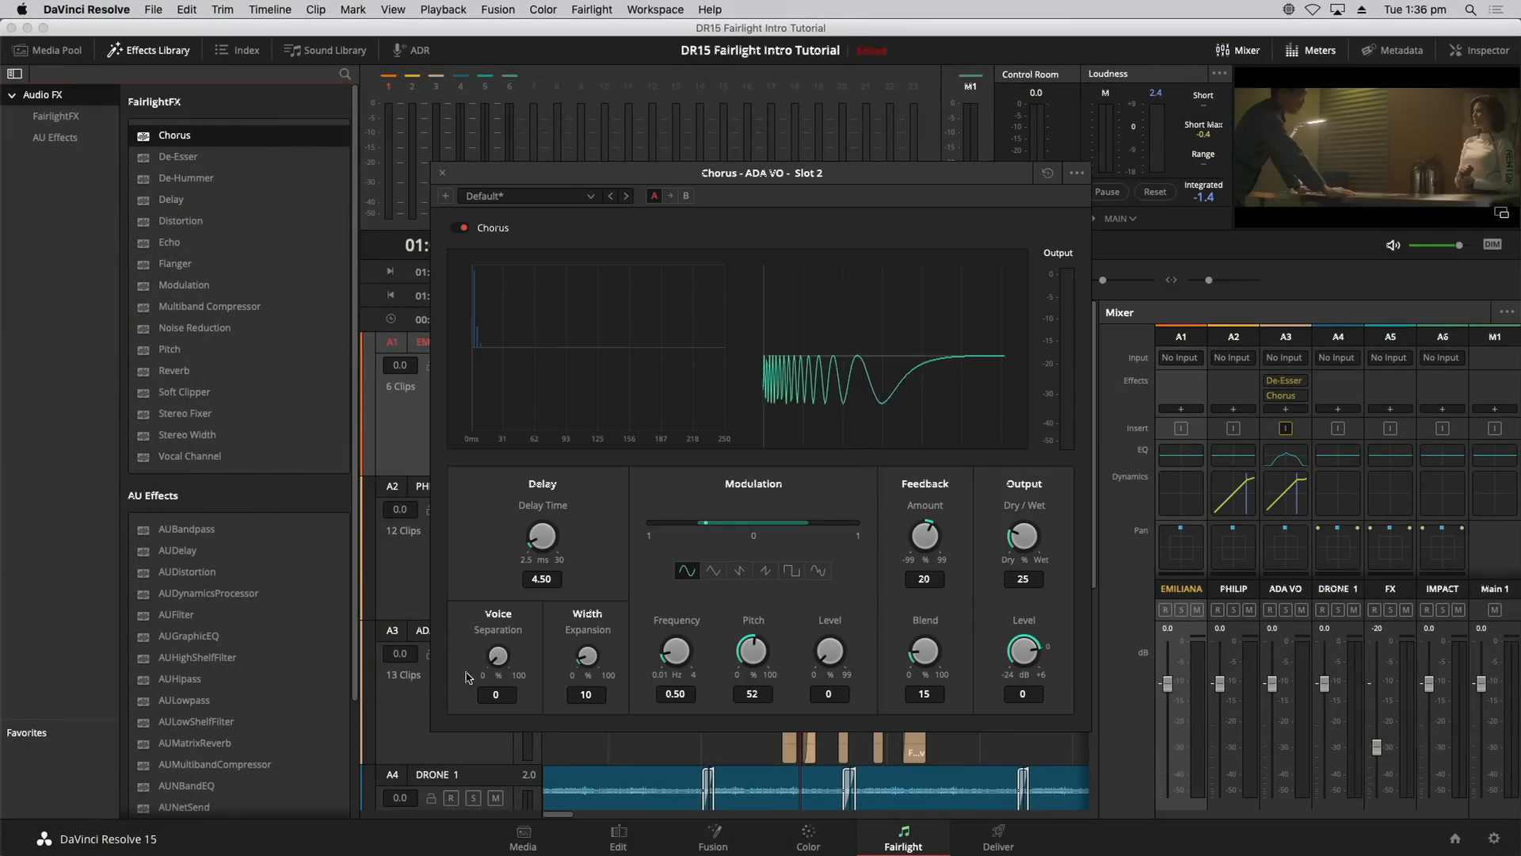
left_click(164, 49)
left_click_drag(655, 196, 464, 81)
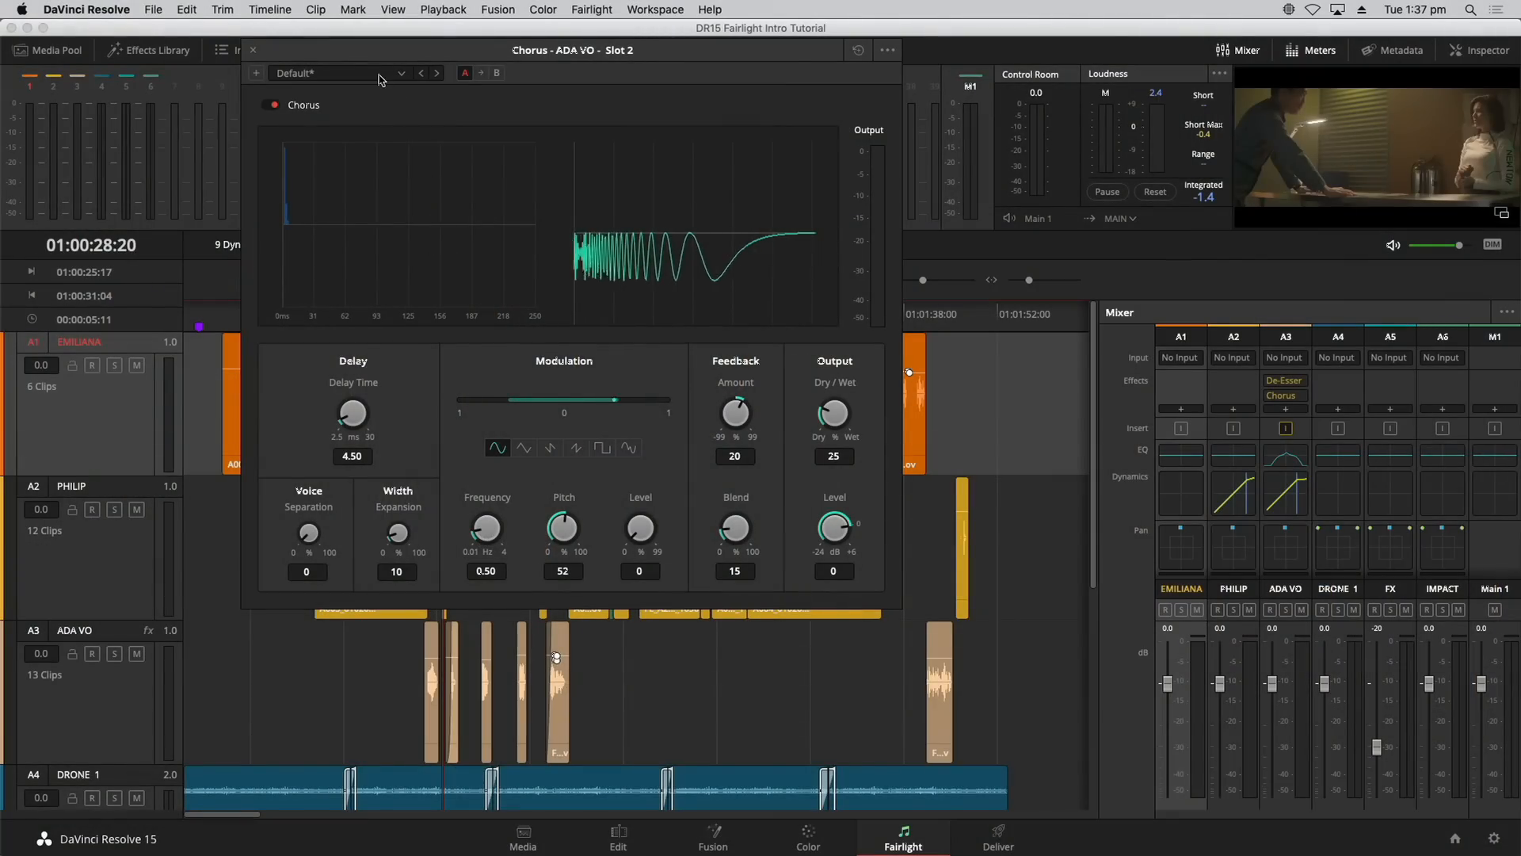
Step: Apply the Dramatic preset to the ADA VO Chorus
left_click(381, 77)
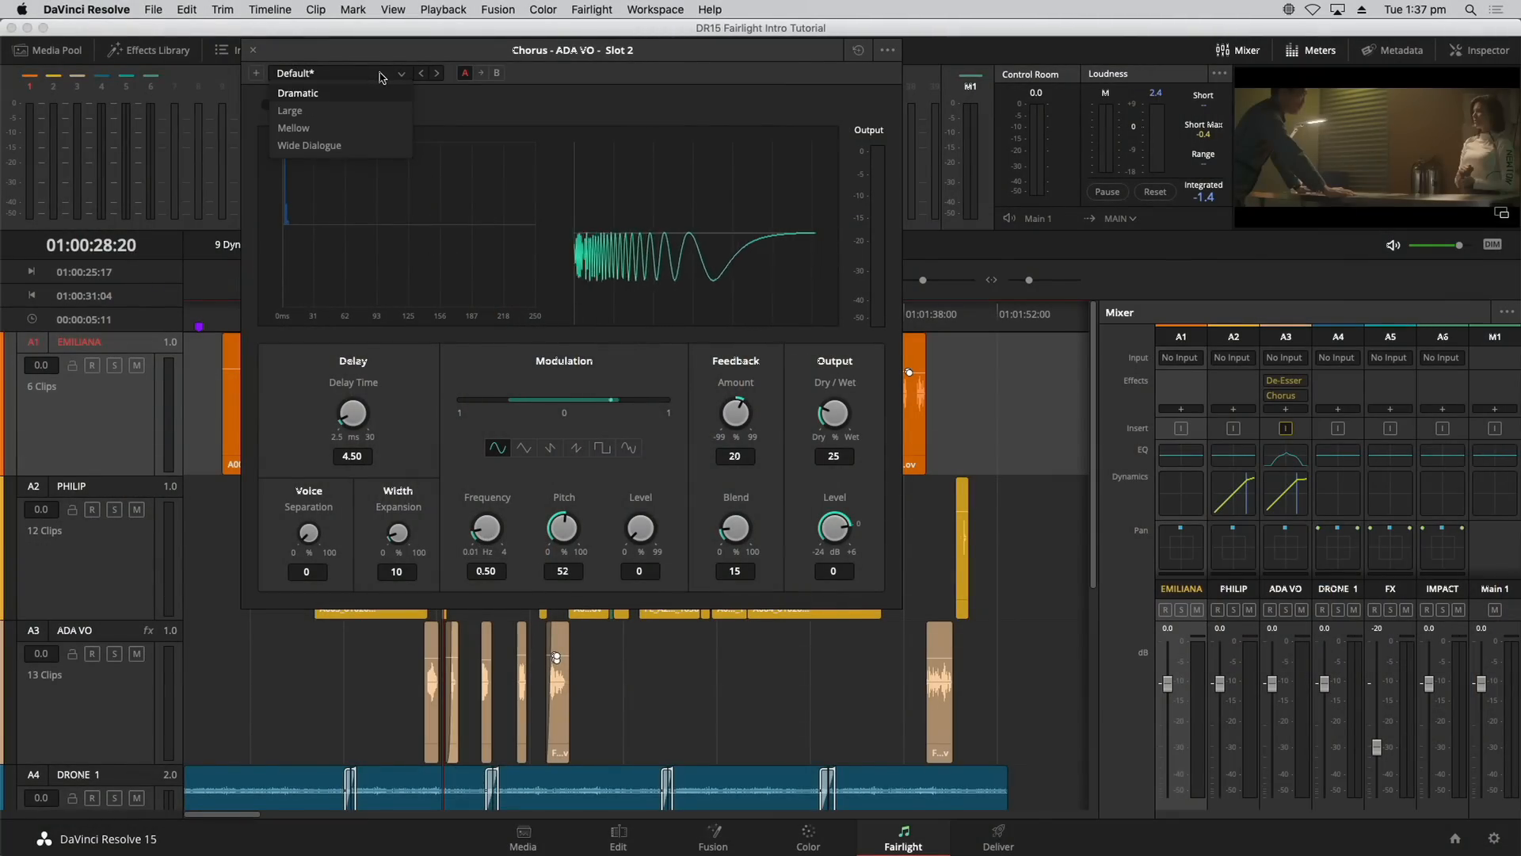
left_click(337, 56)
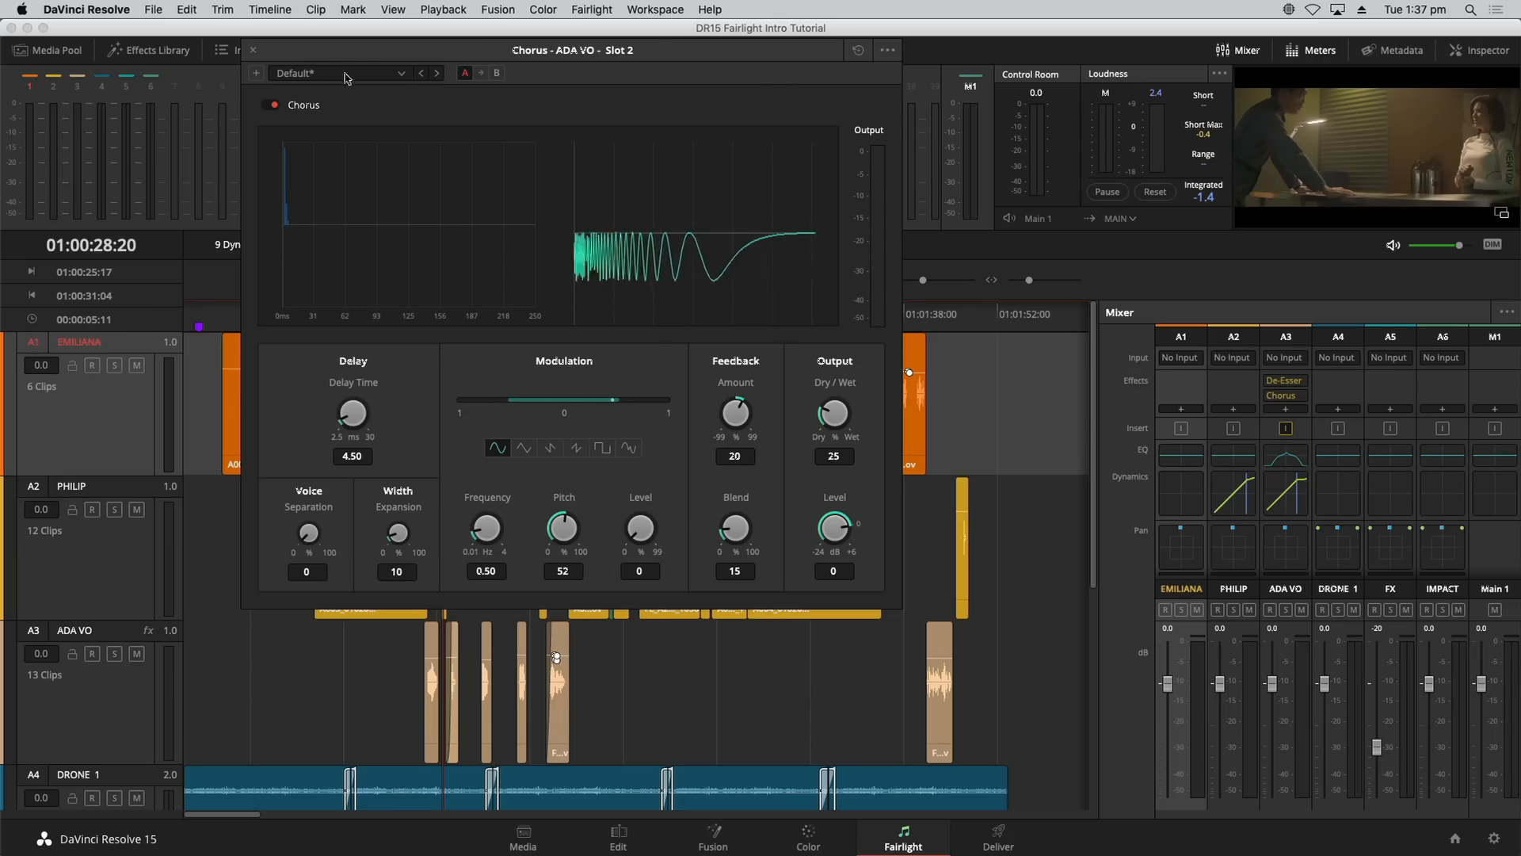
left_click(369, 78)
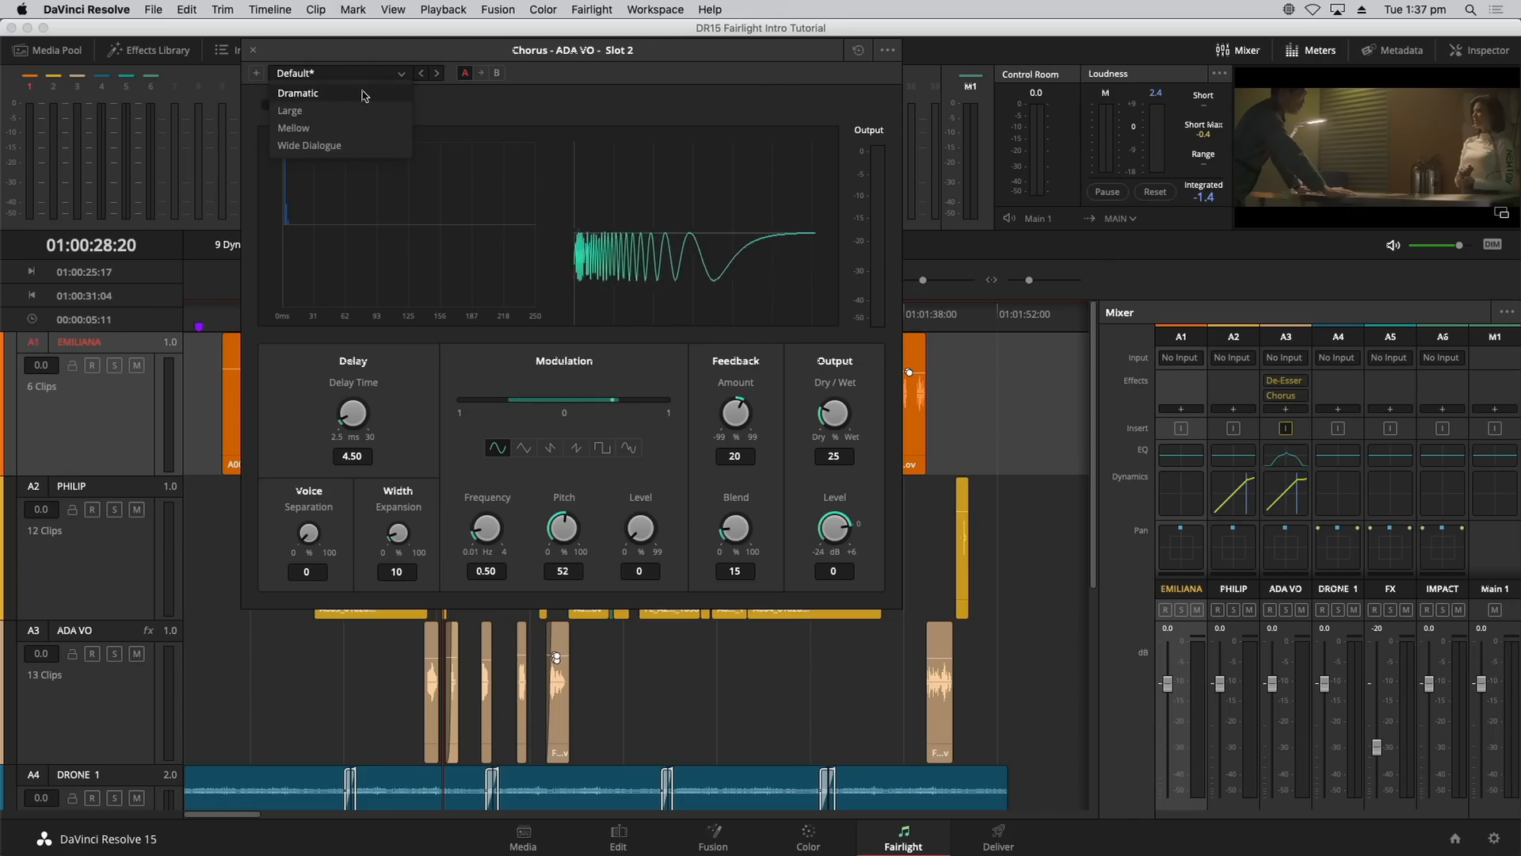
left_click(363, 96)
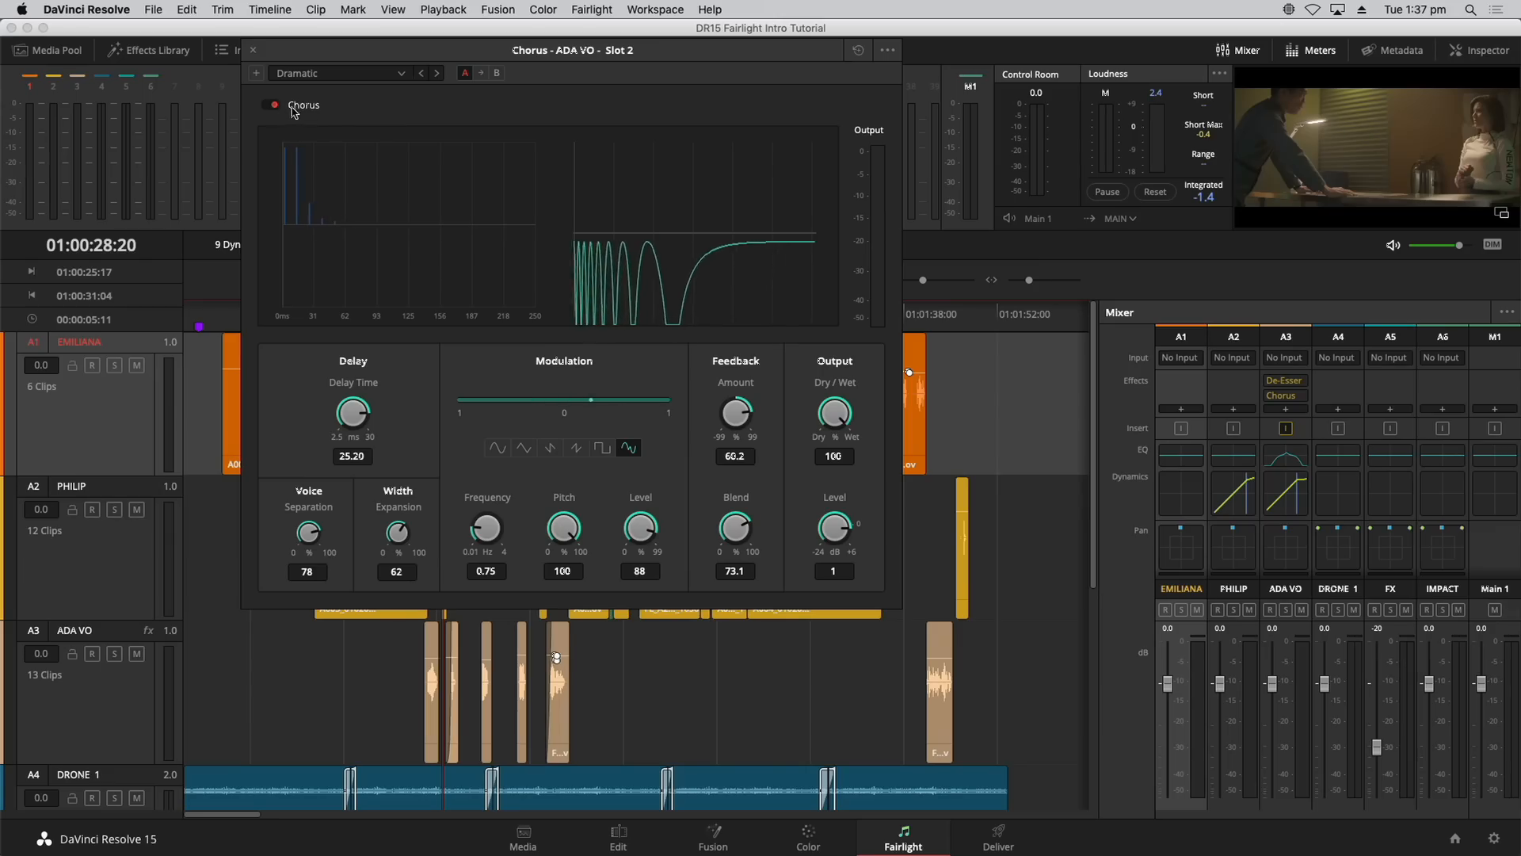
left_click_drag(340, 50, 604, 52)
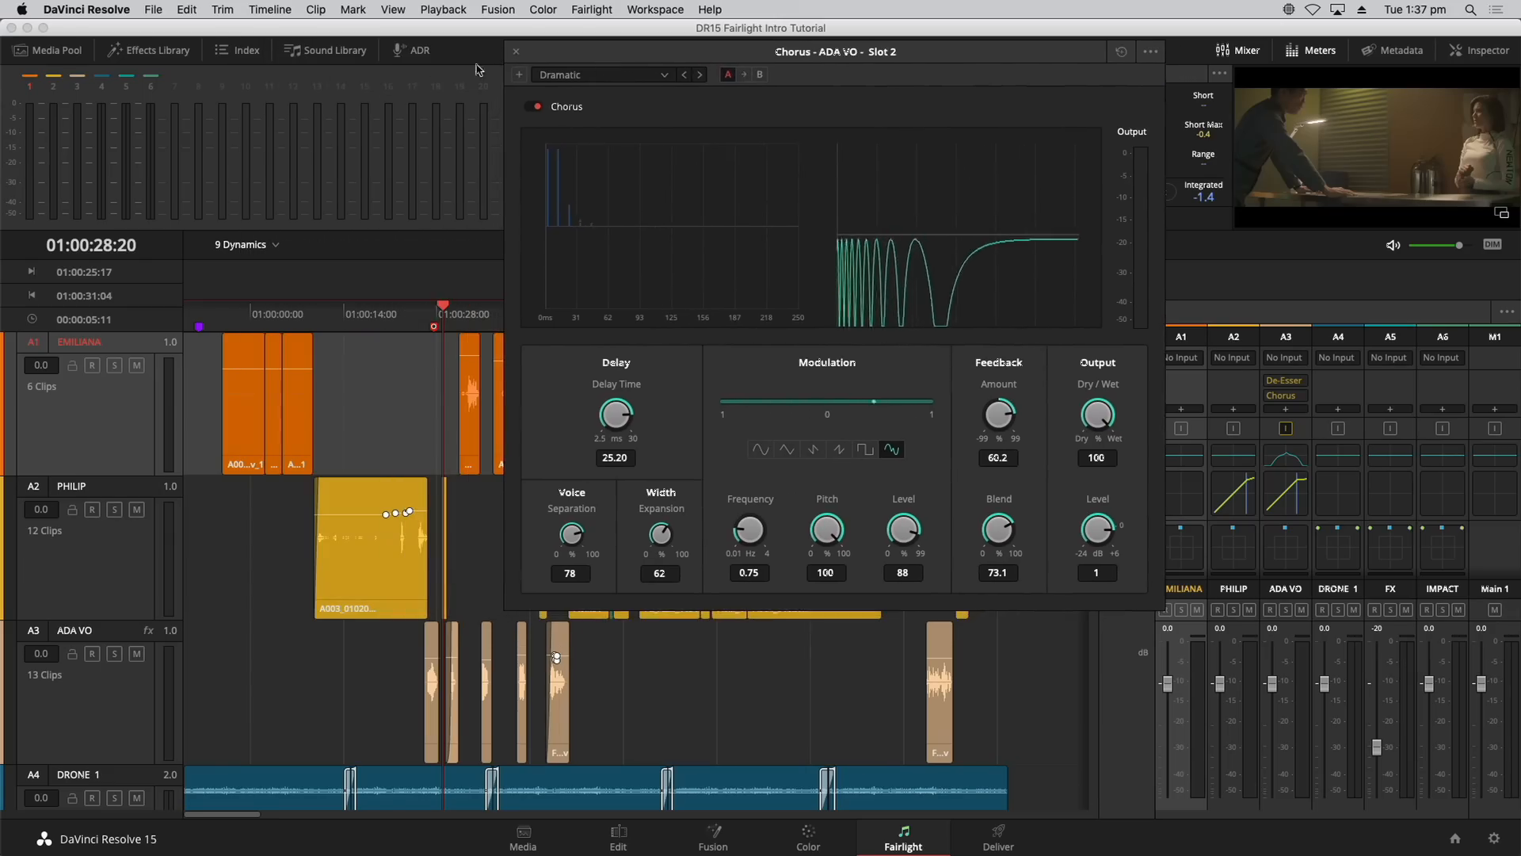
Step: Audition the voice line, set Chorus Dry/Wet to about 79.3, and shrink track heights
left_click(407, 313)
key("space")
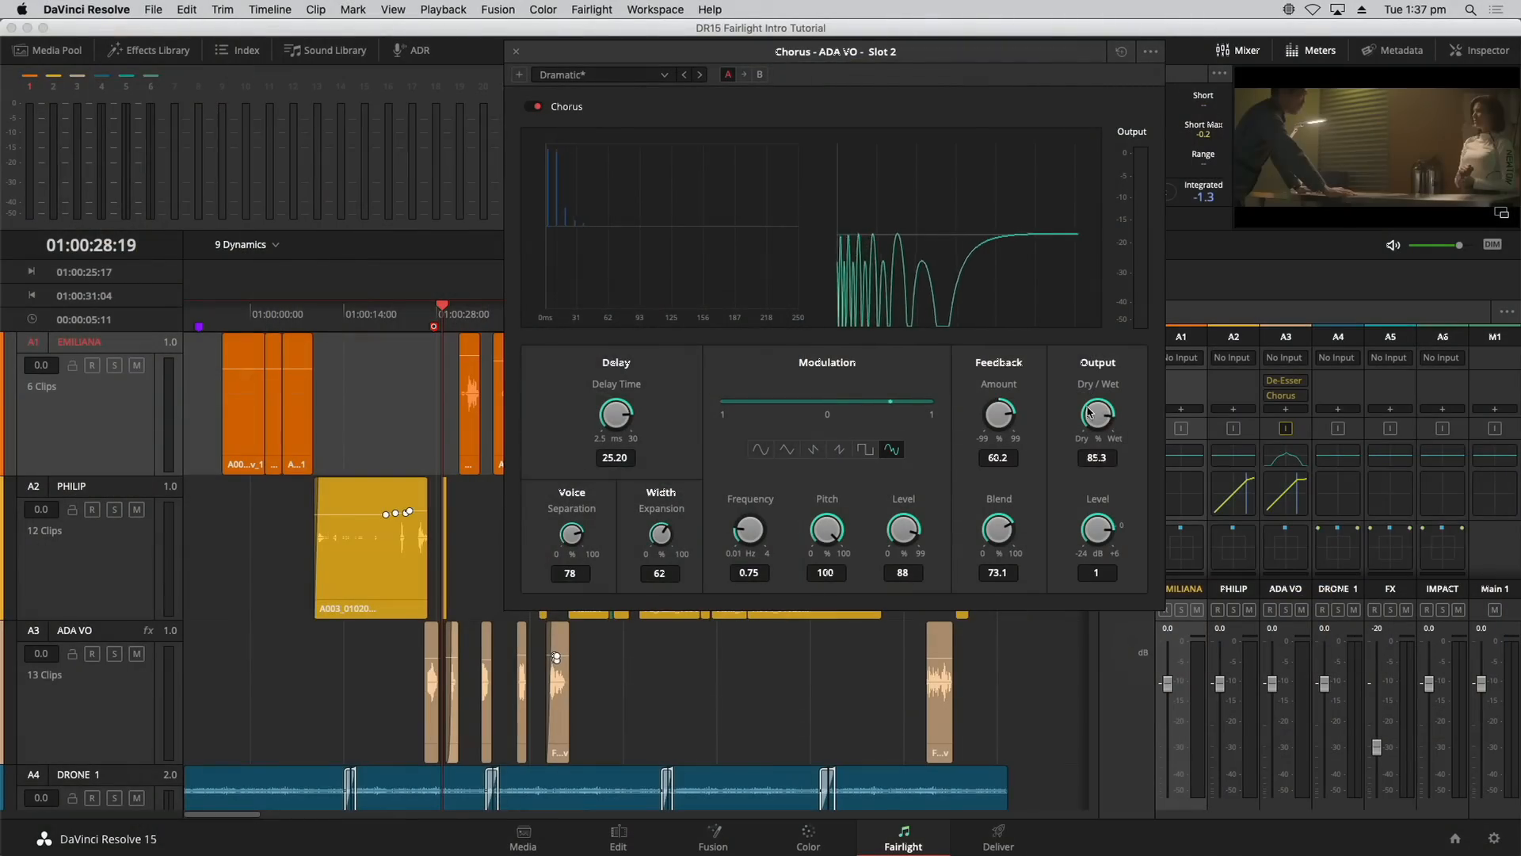
mouse_move(1089, 412)
left_mouse_down()
mouse_move(1119, 410)
mouse_move(1050, 416)
mouse_move(869, 499)
mouse_move(1008, 455)
mouse_move(1081, 410)
mouse_move(1111, 415)
left_mouse_up()
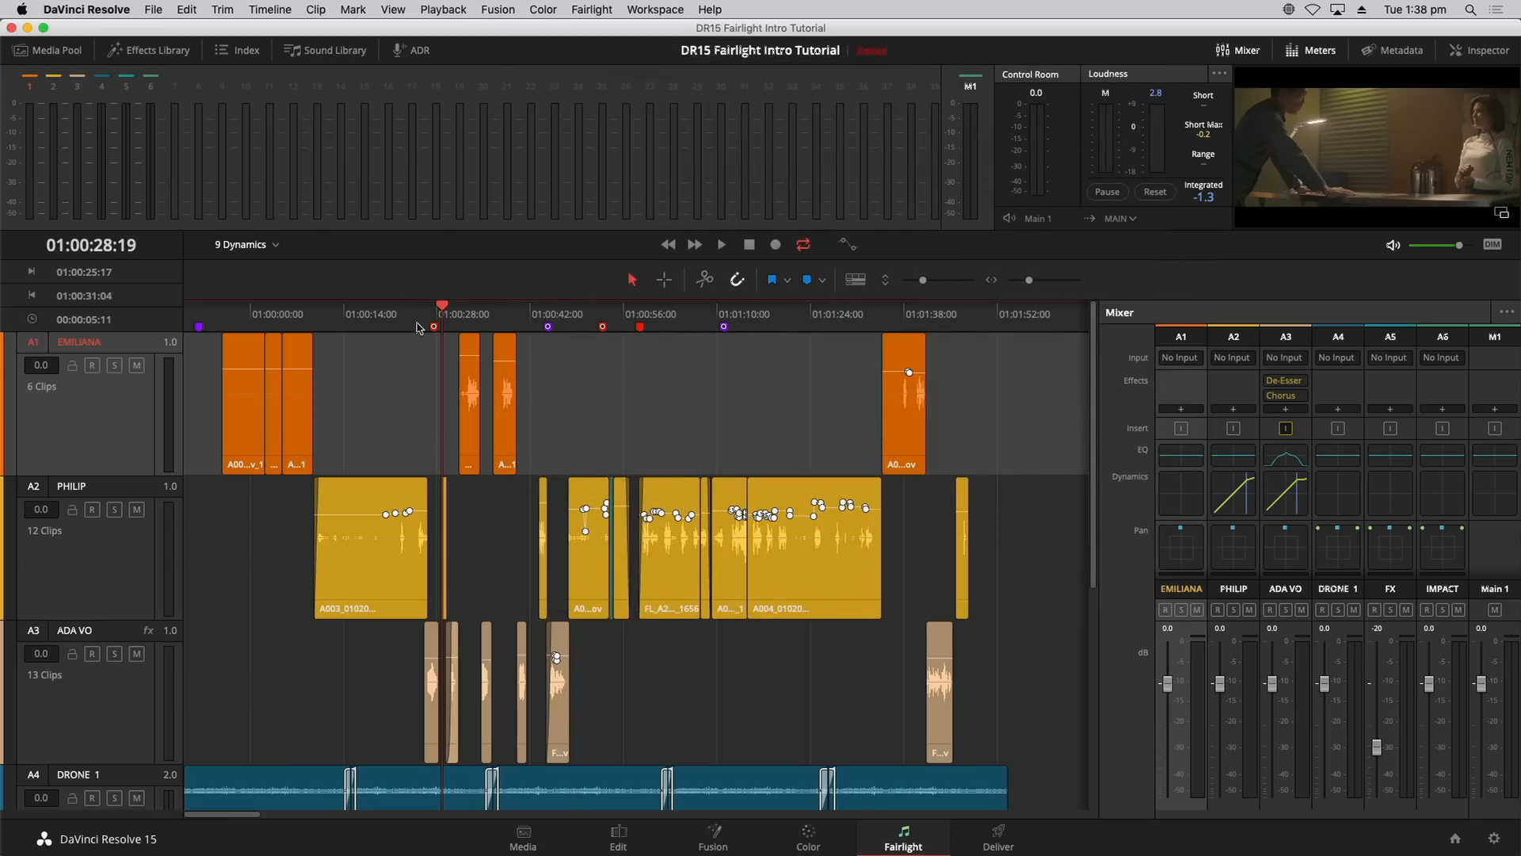
left_click(420, 327)
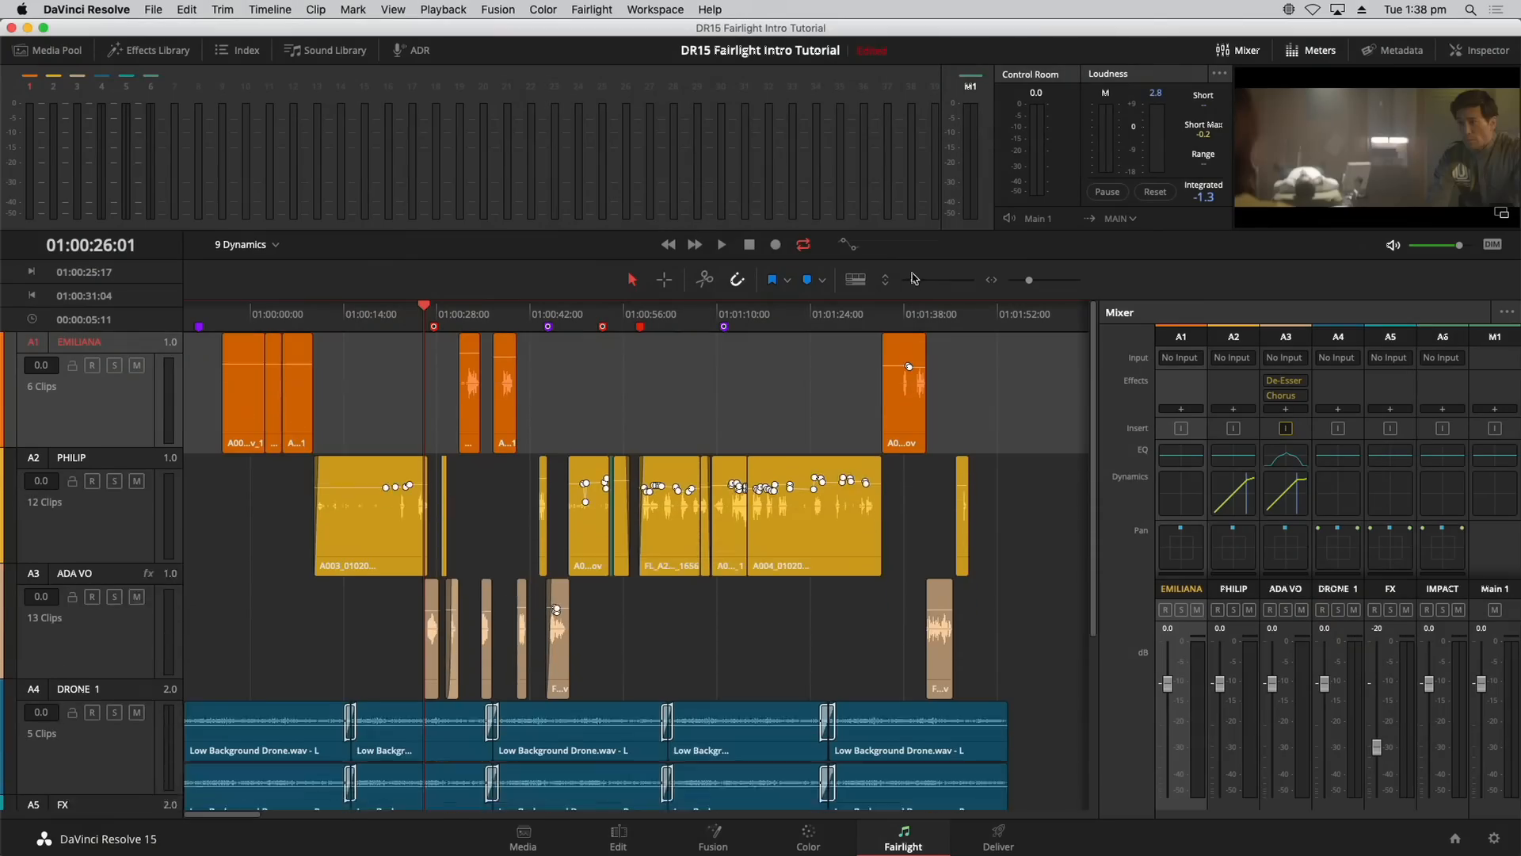
left_click(914, 279)
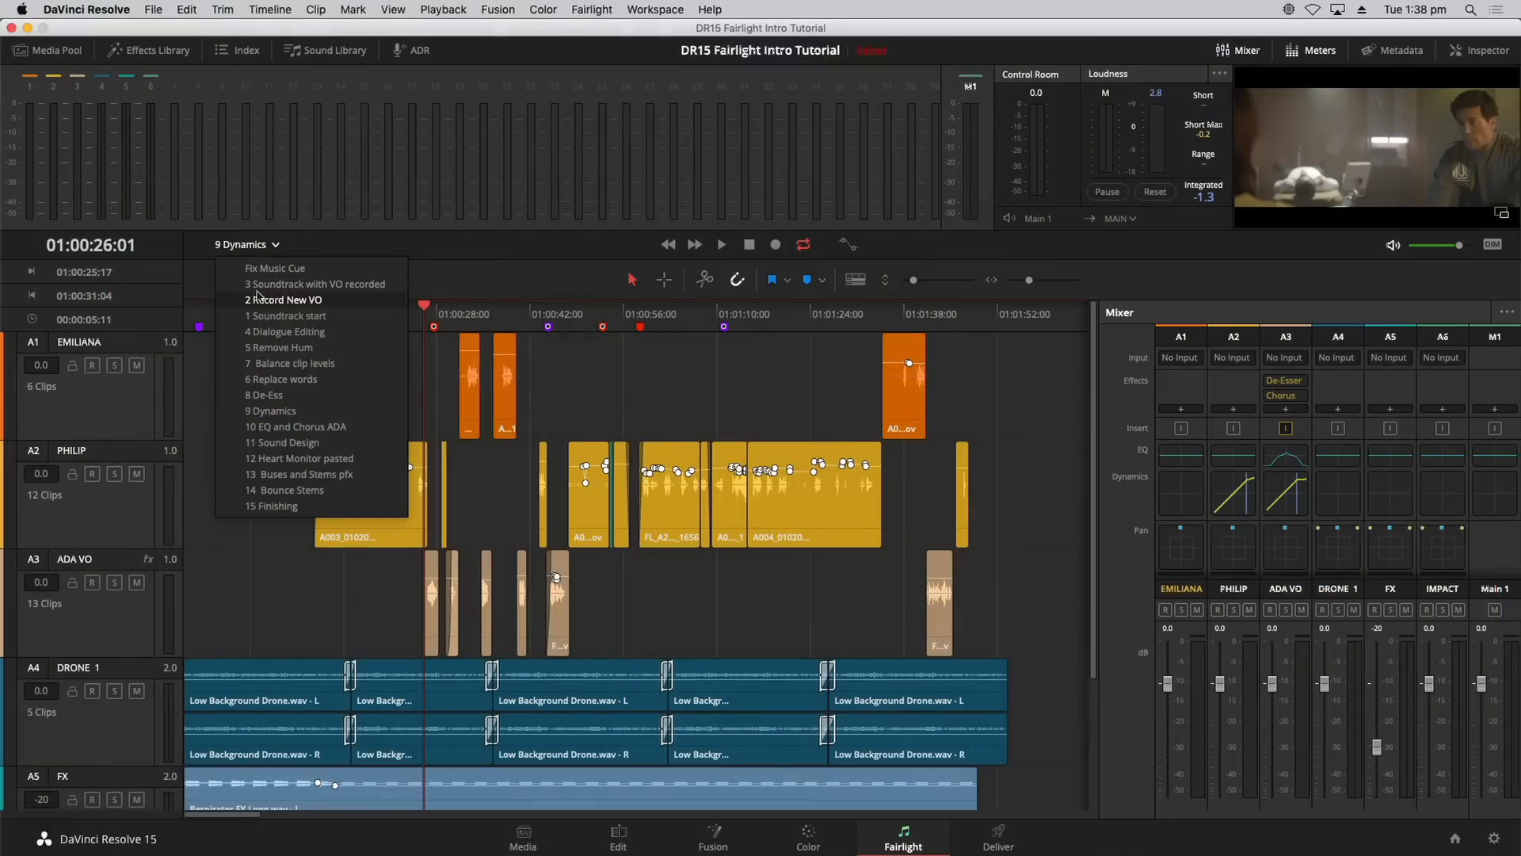
Step: Open the 11 Sound Design timeline fitted to view, check the Heart Monitor marker, and hide Mixer and Meters
left_click(262, 444)
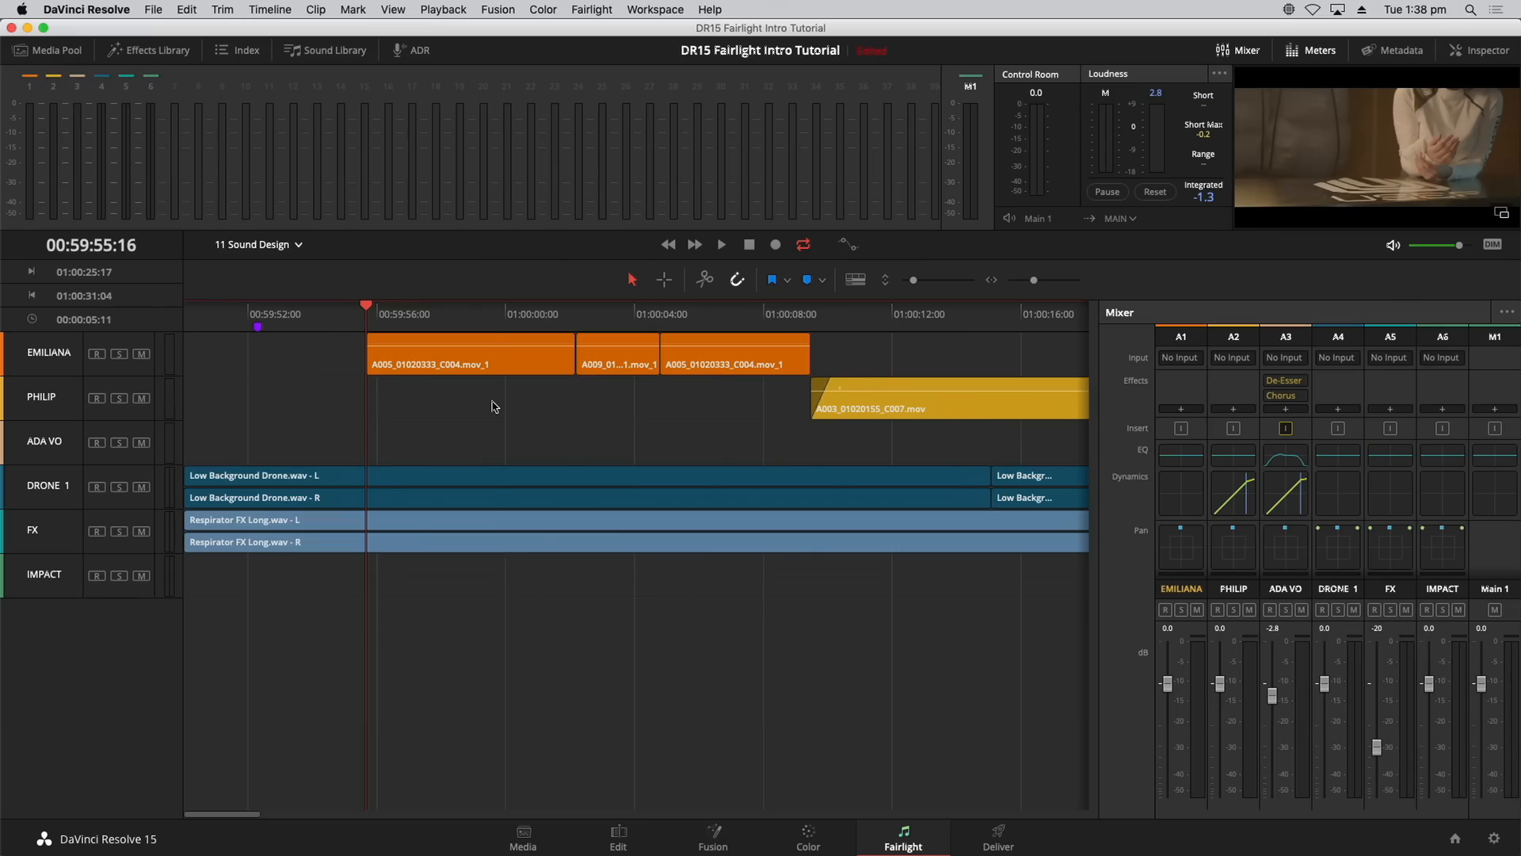
key("shift+z")
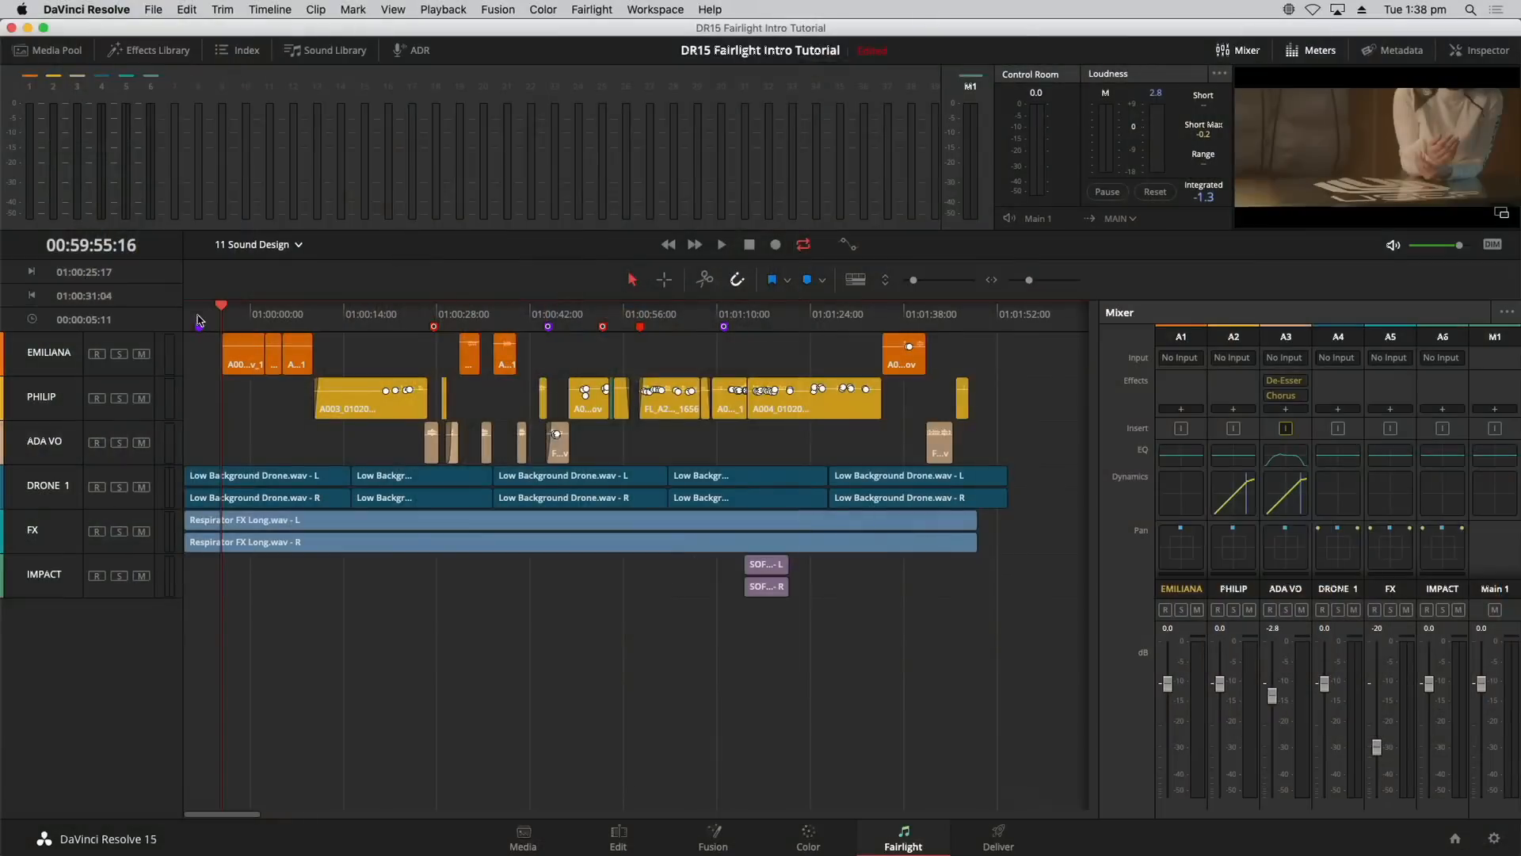
left_click(200, 315)
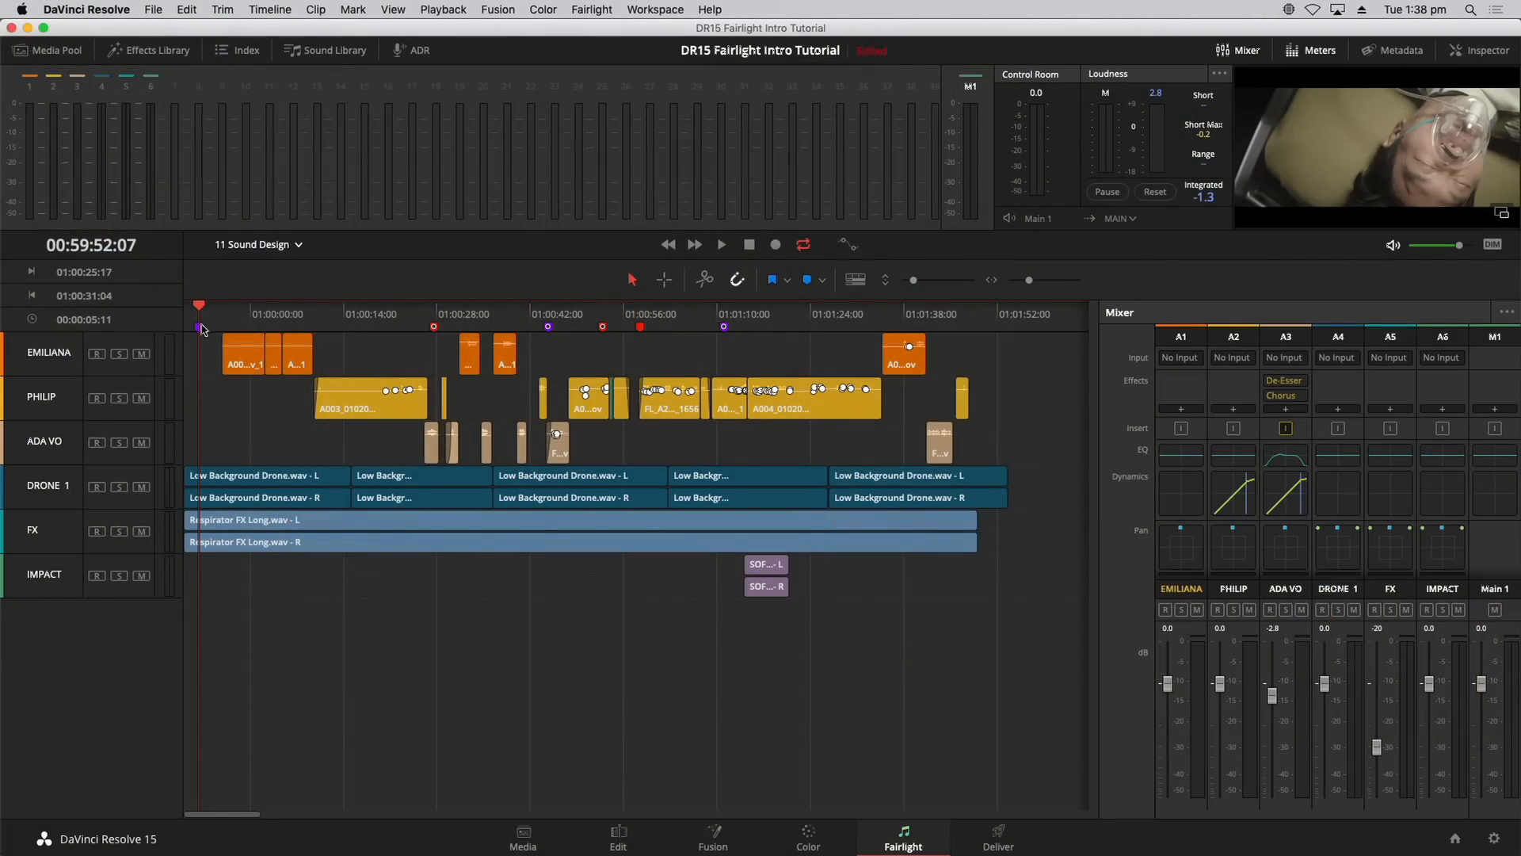
double_click(199, 327)
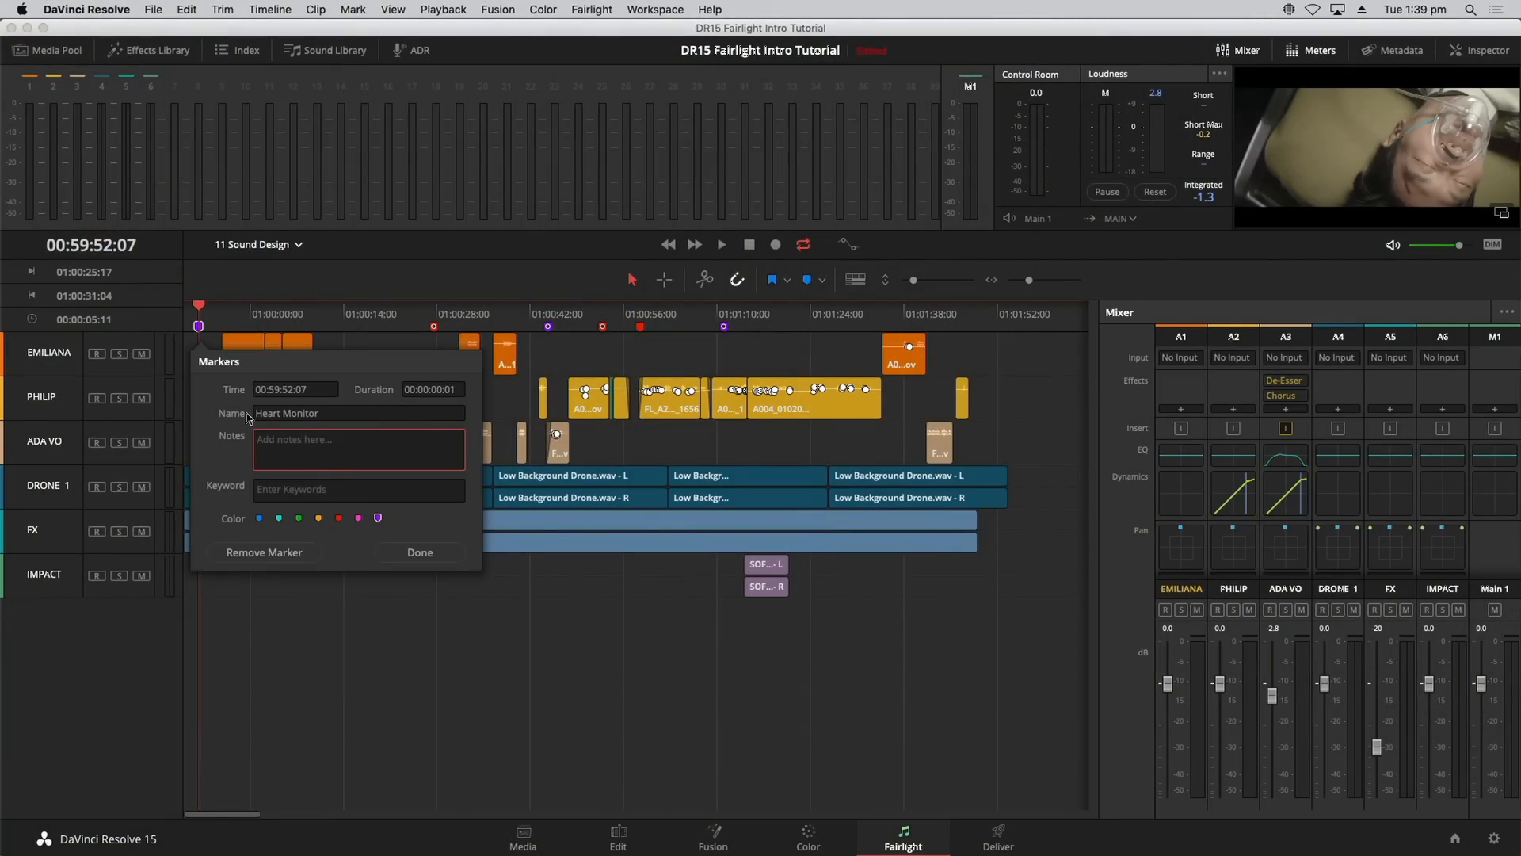
left_click(455, 687)
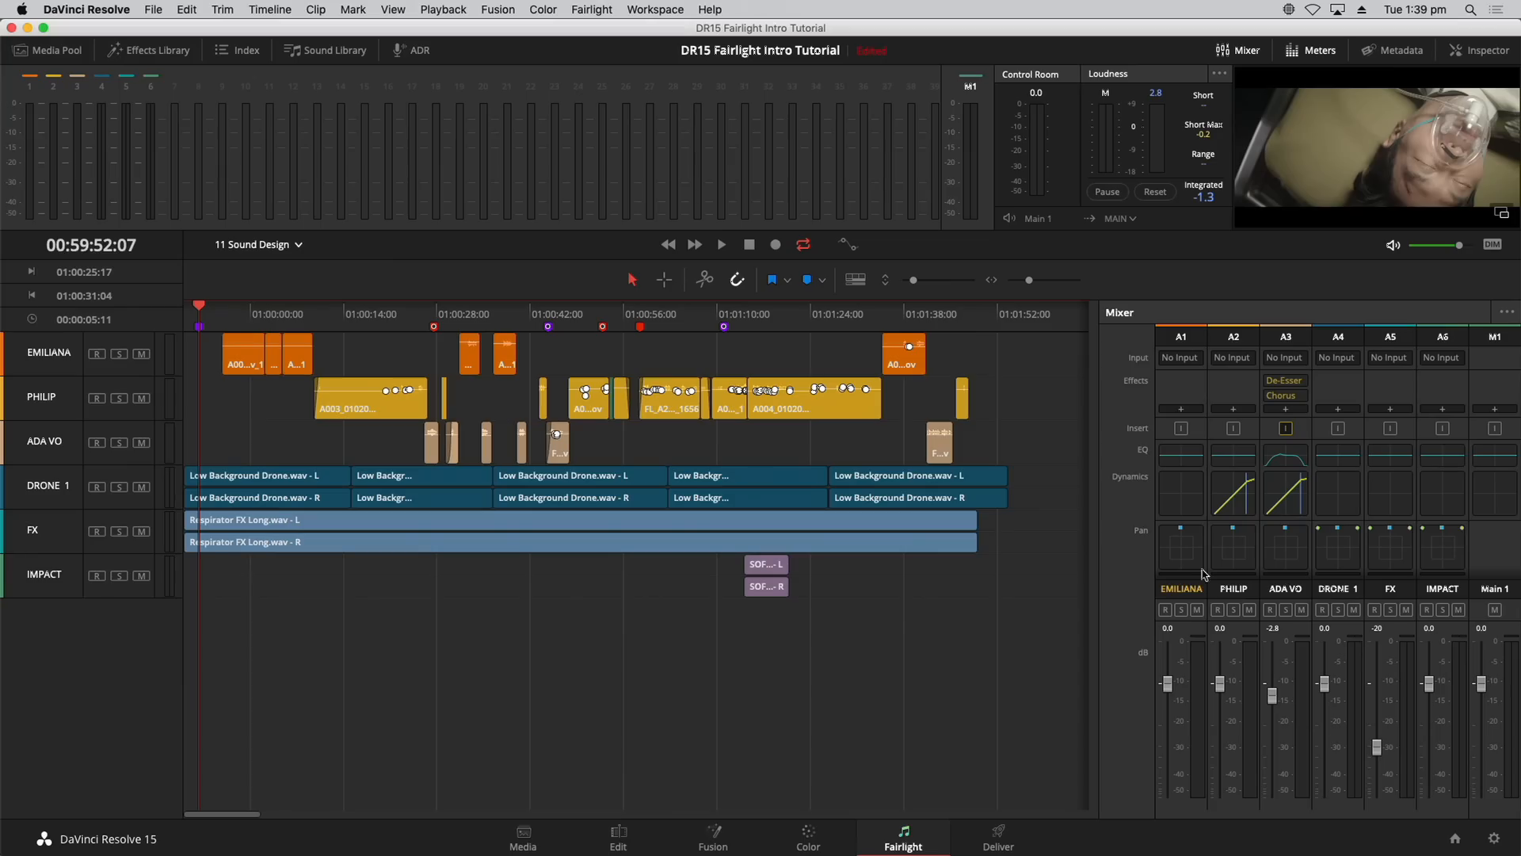
left_click(1243, 50)
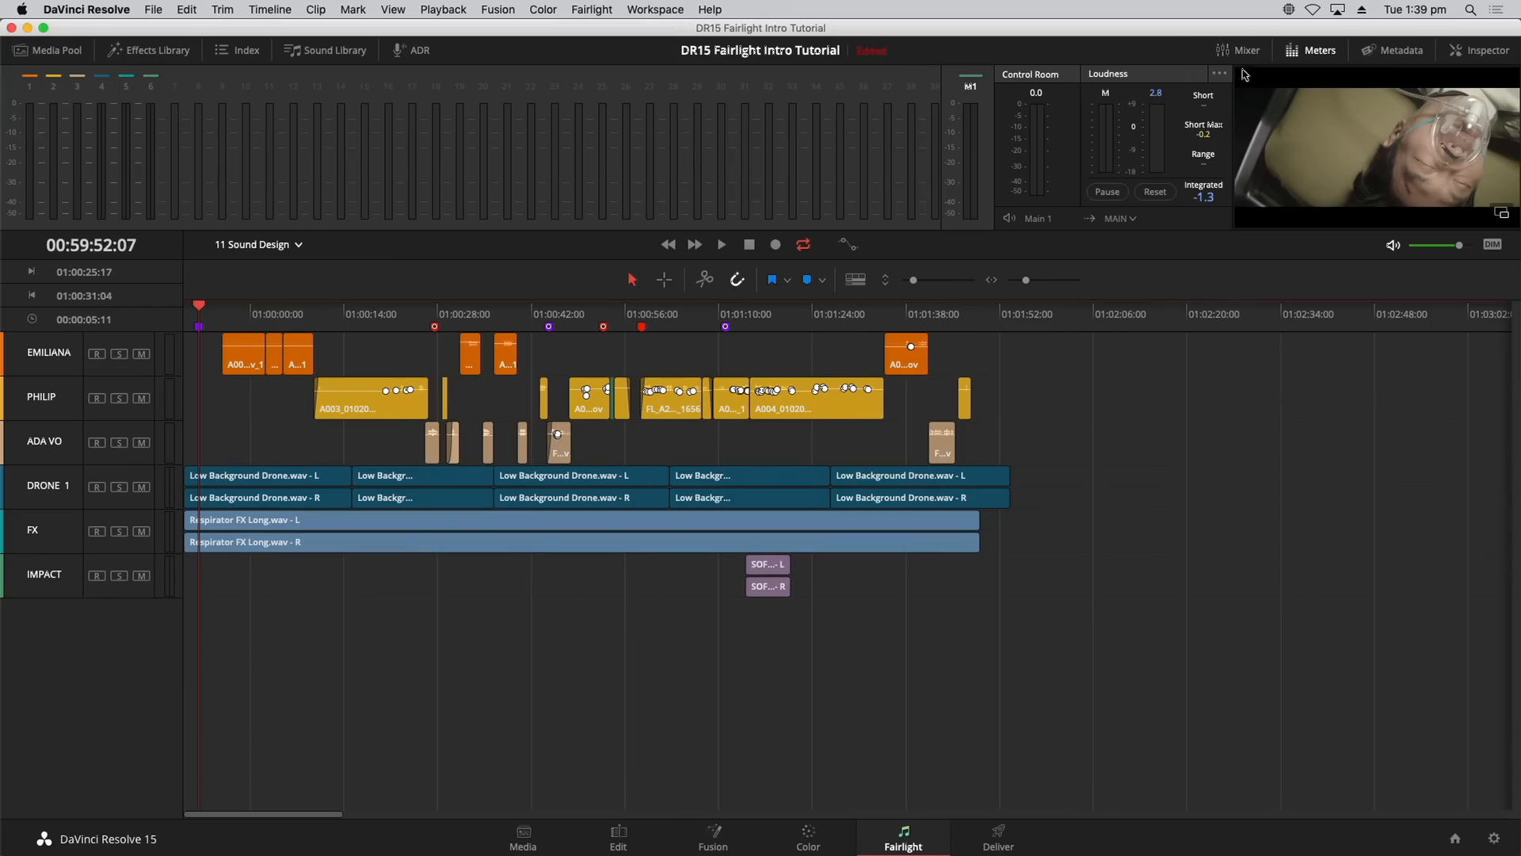
left_click(1320, 49)
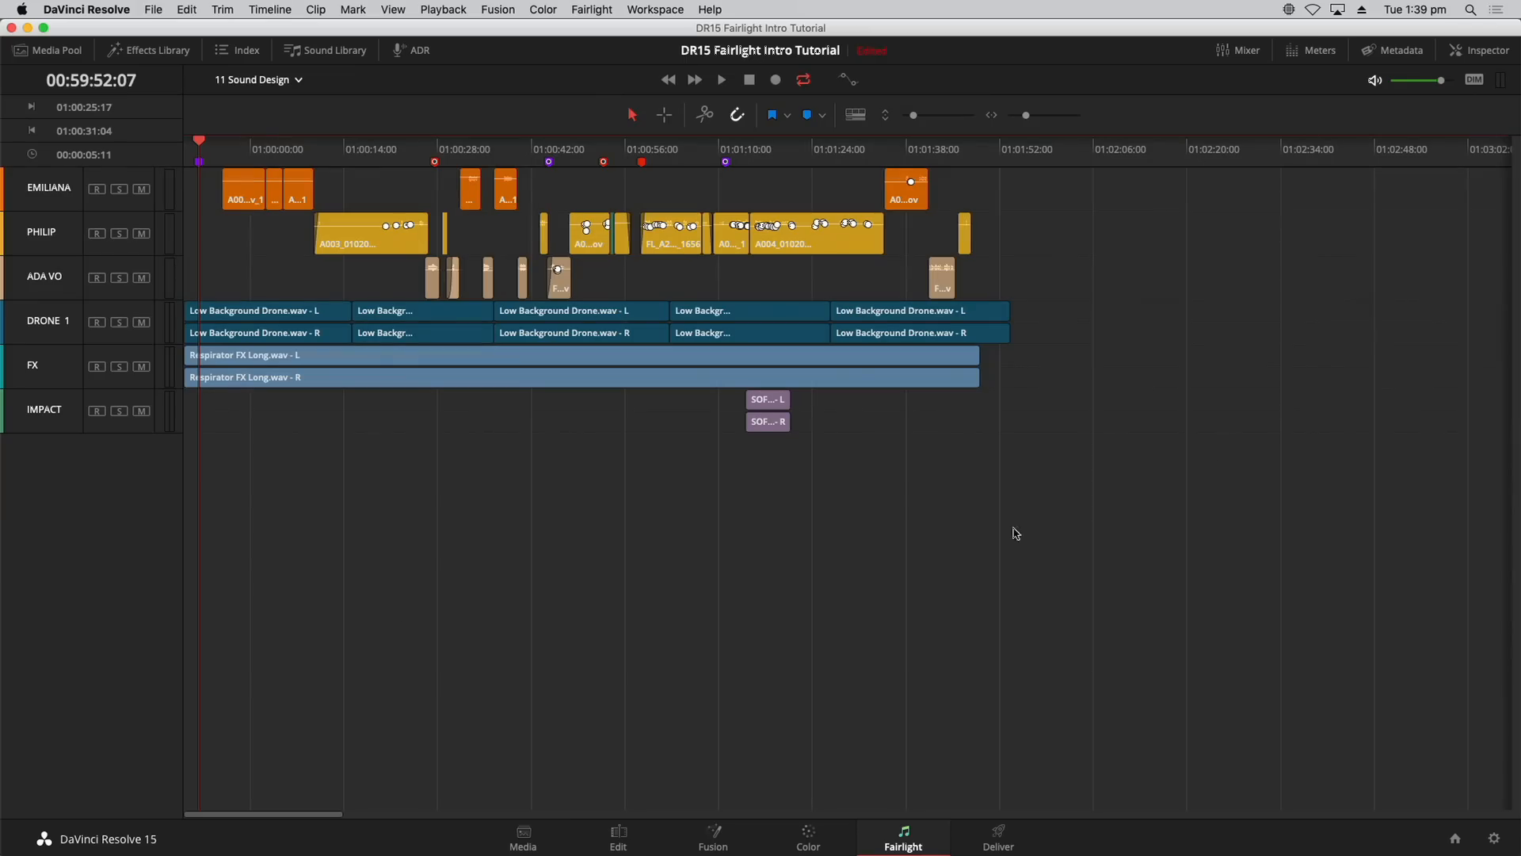
Step: Add a new stereo track positioned below DRONE 1 using Add Tracks
right_click(50, 473)
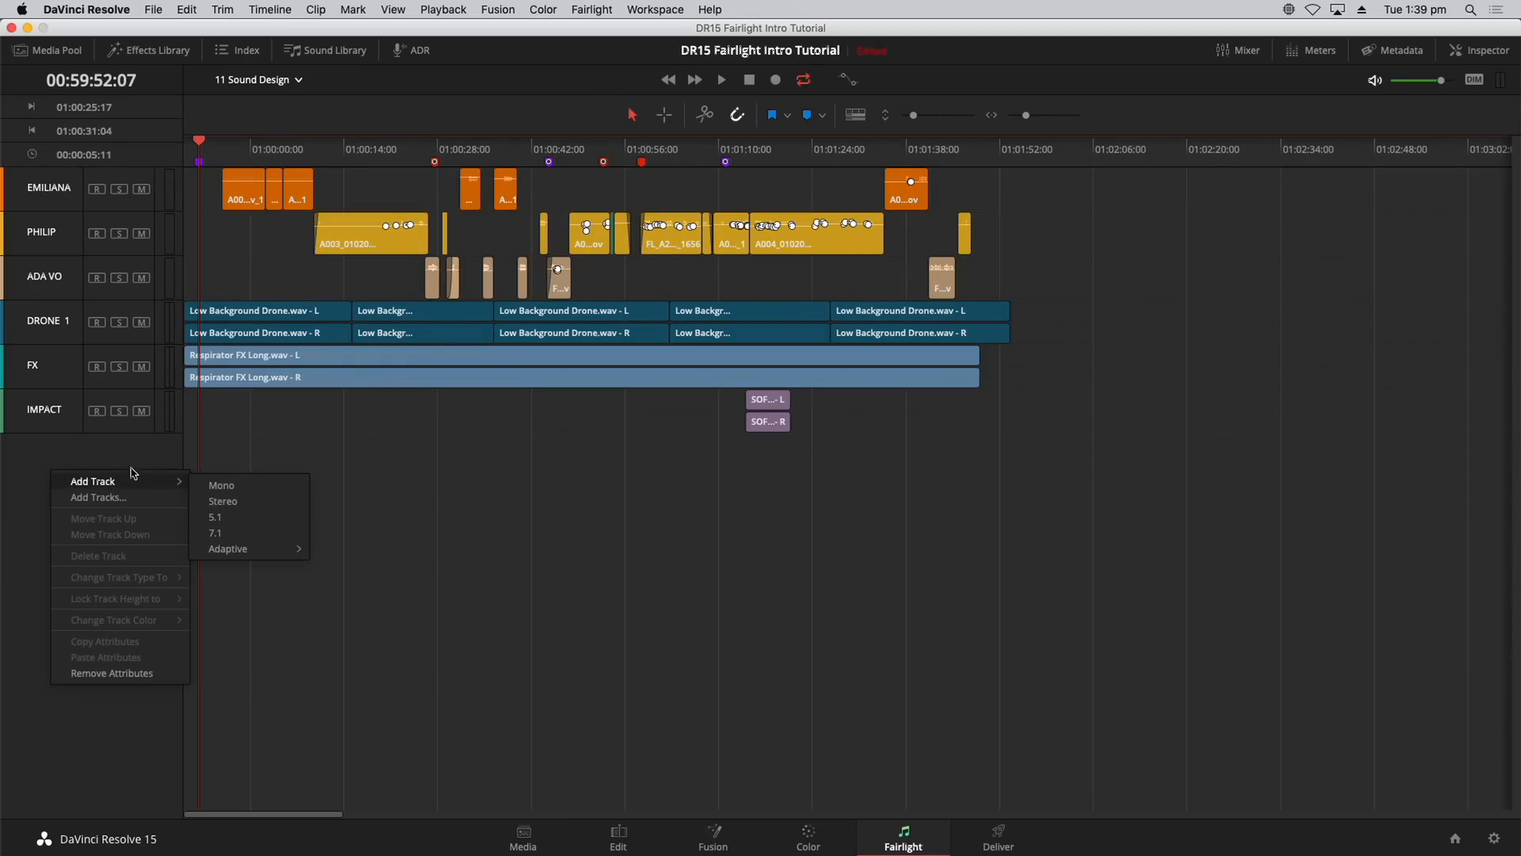
left_click(107, 455)
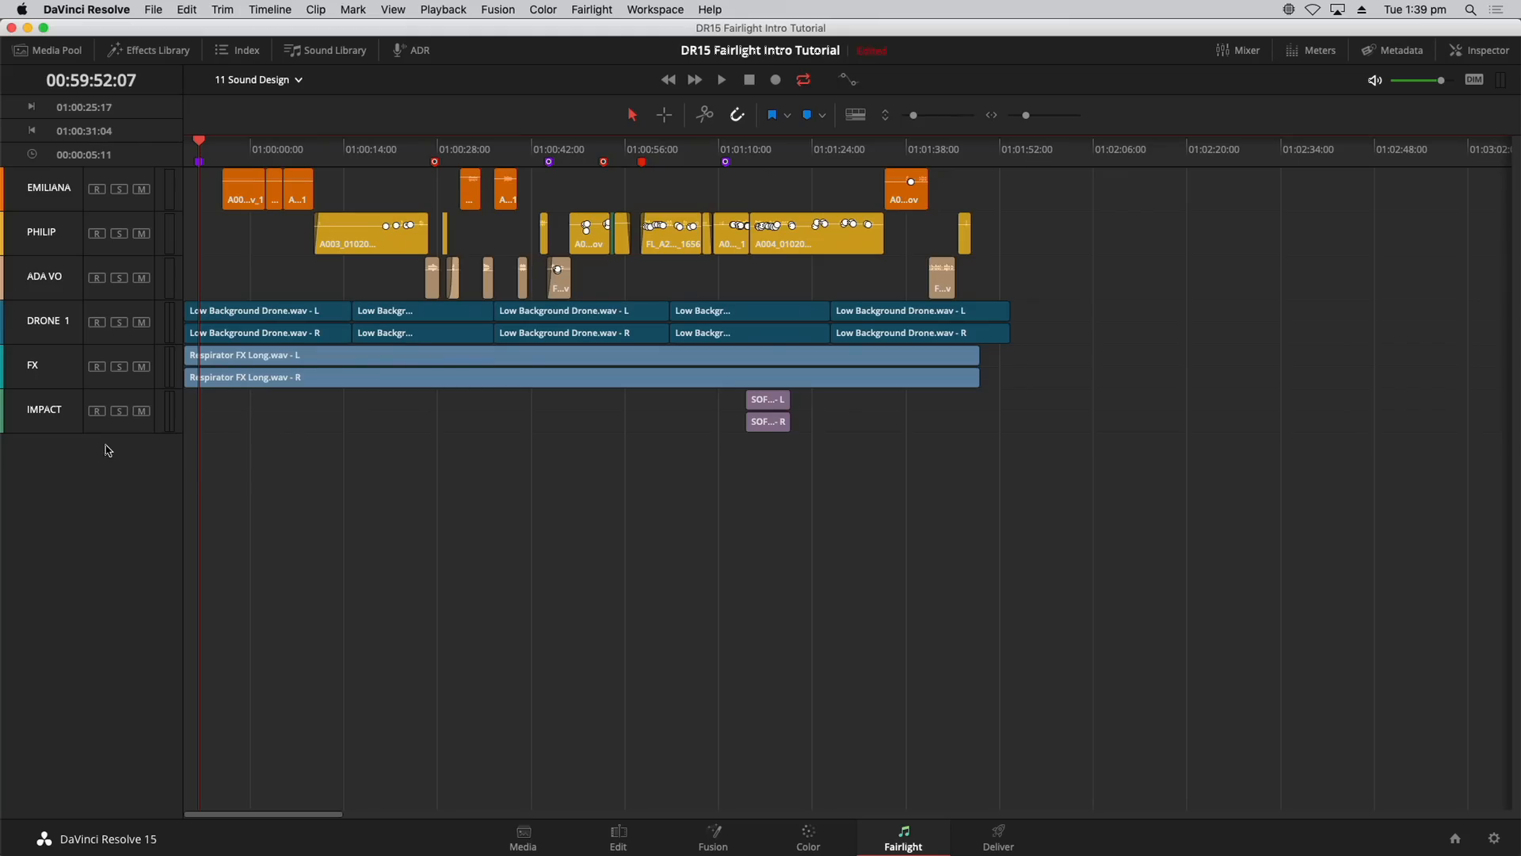
right_click(109, 450)
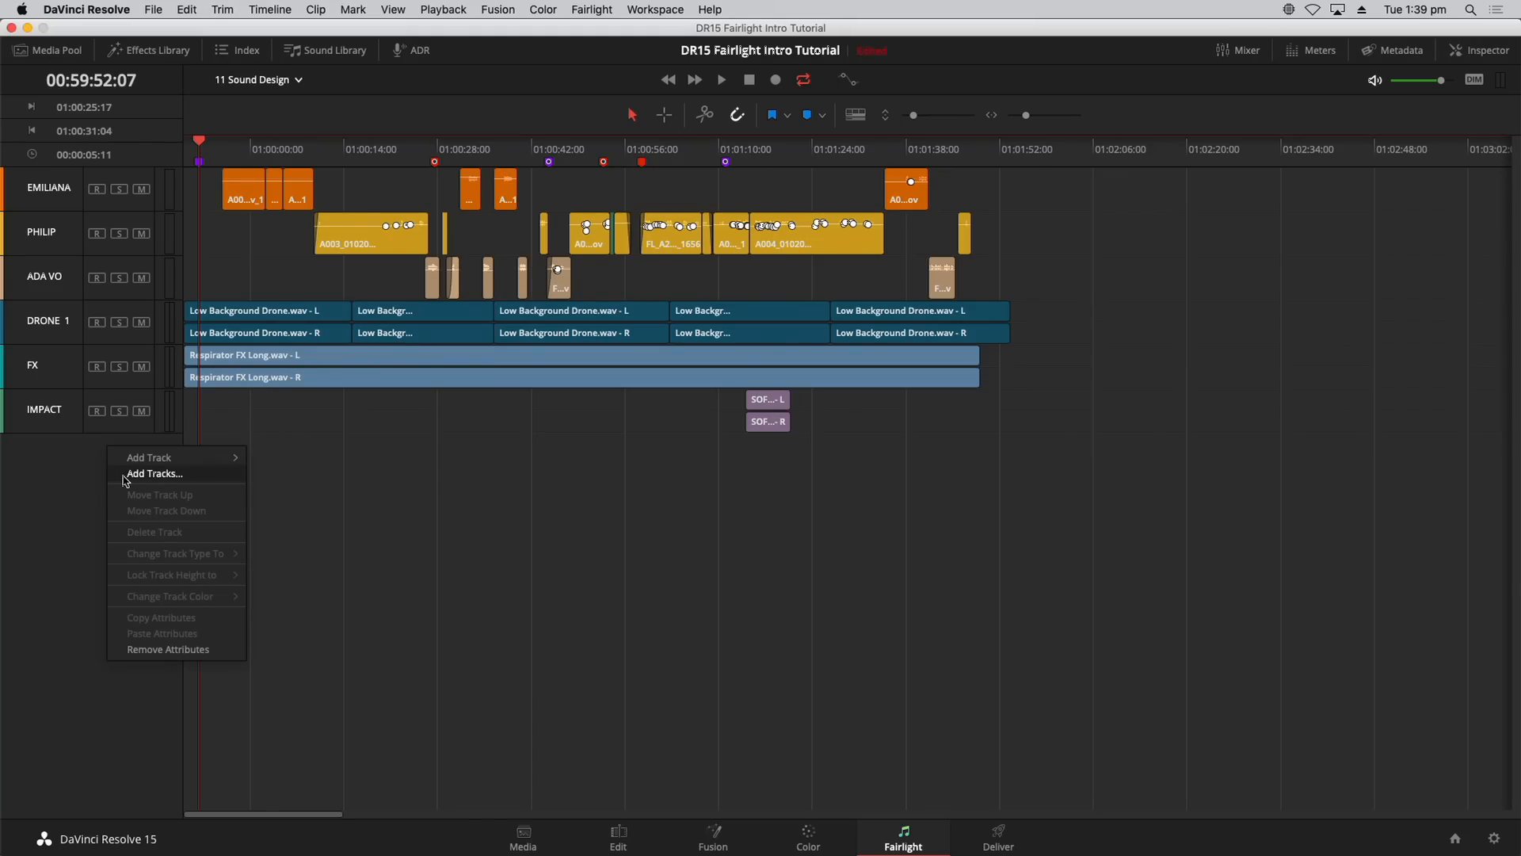
left_click(155, 474)
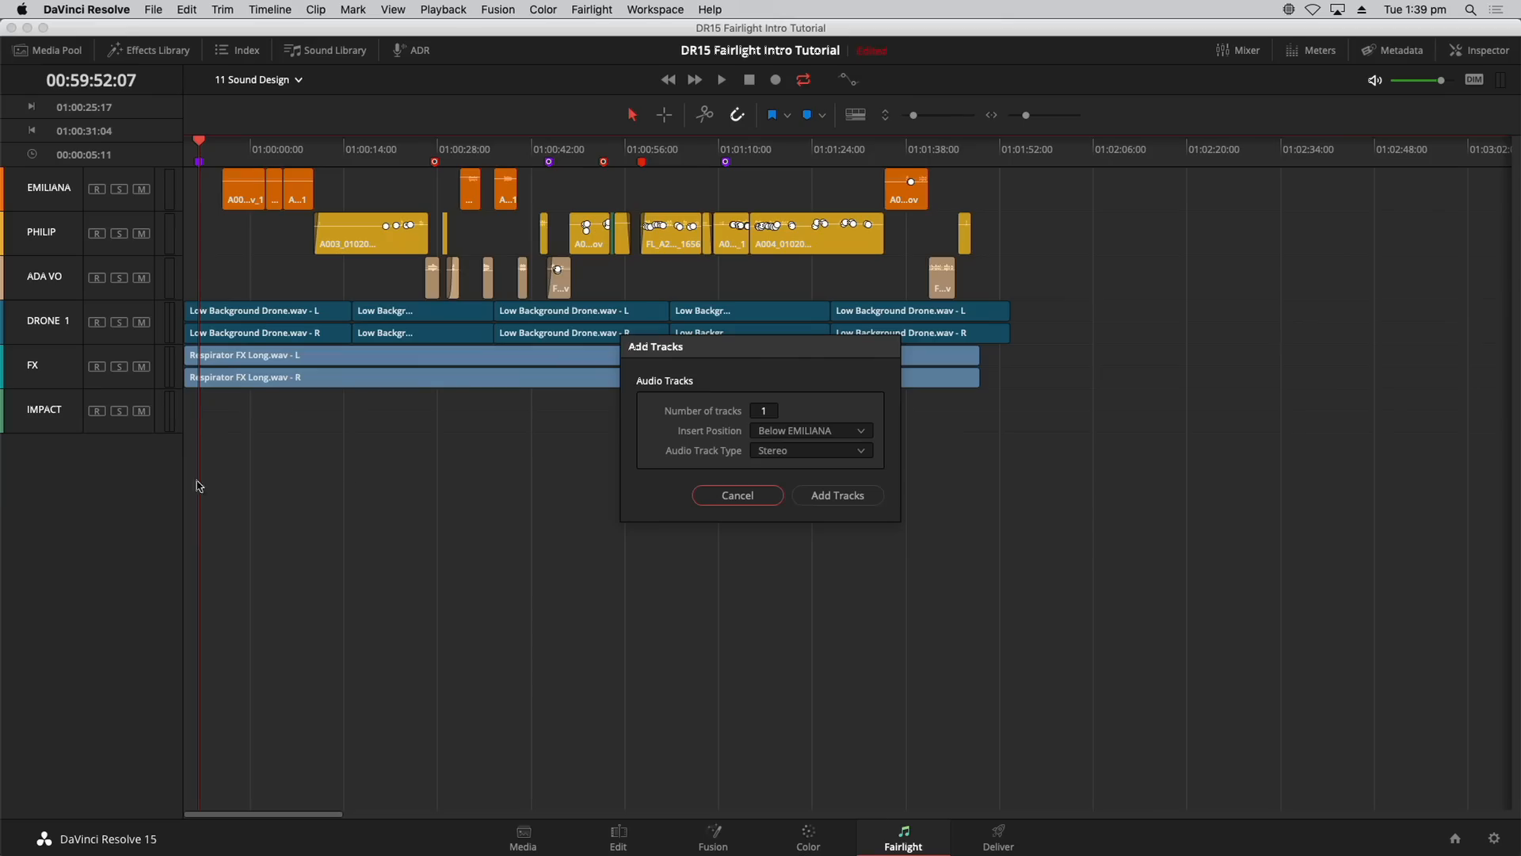
left_click(833, 434)
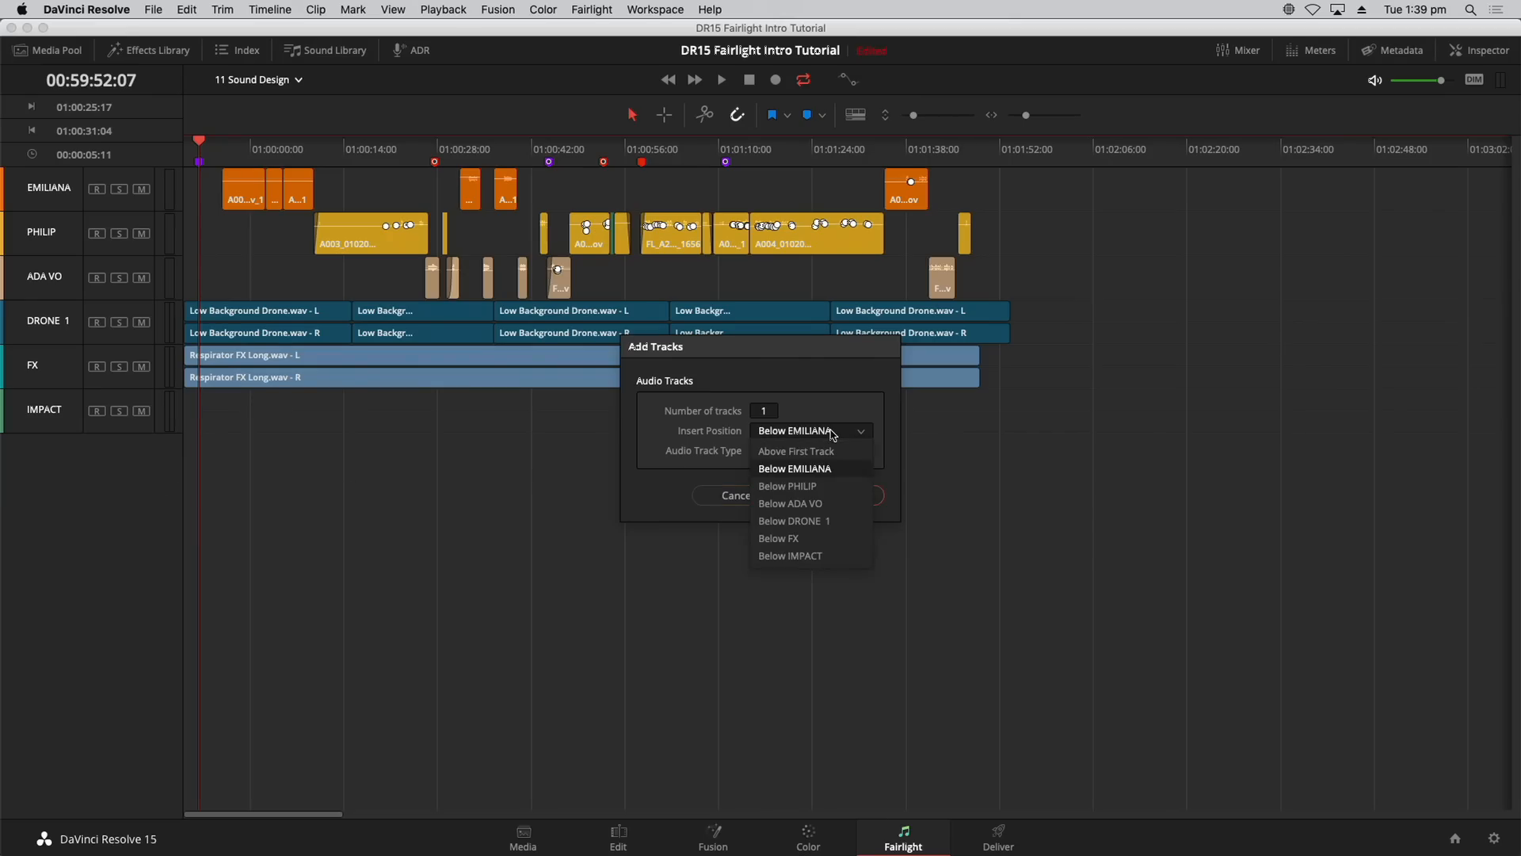
left_click(836, 528)
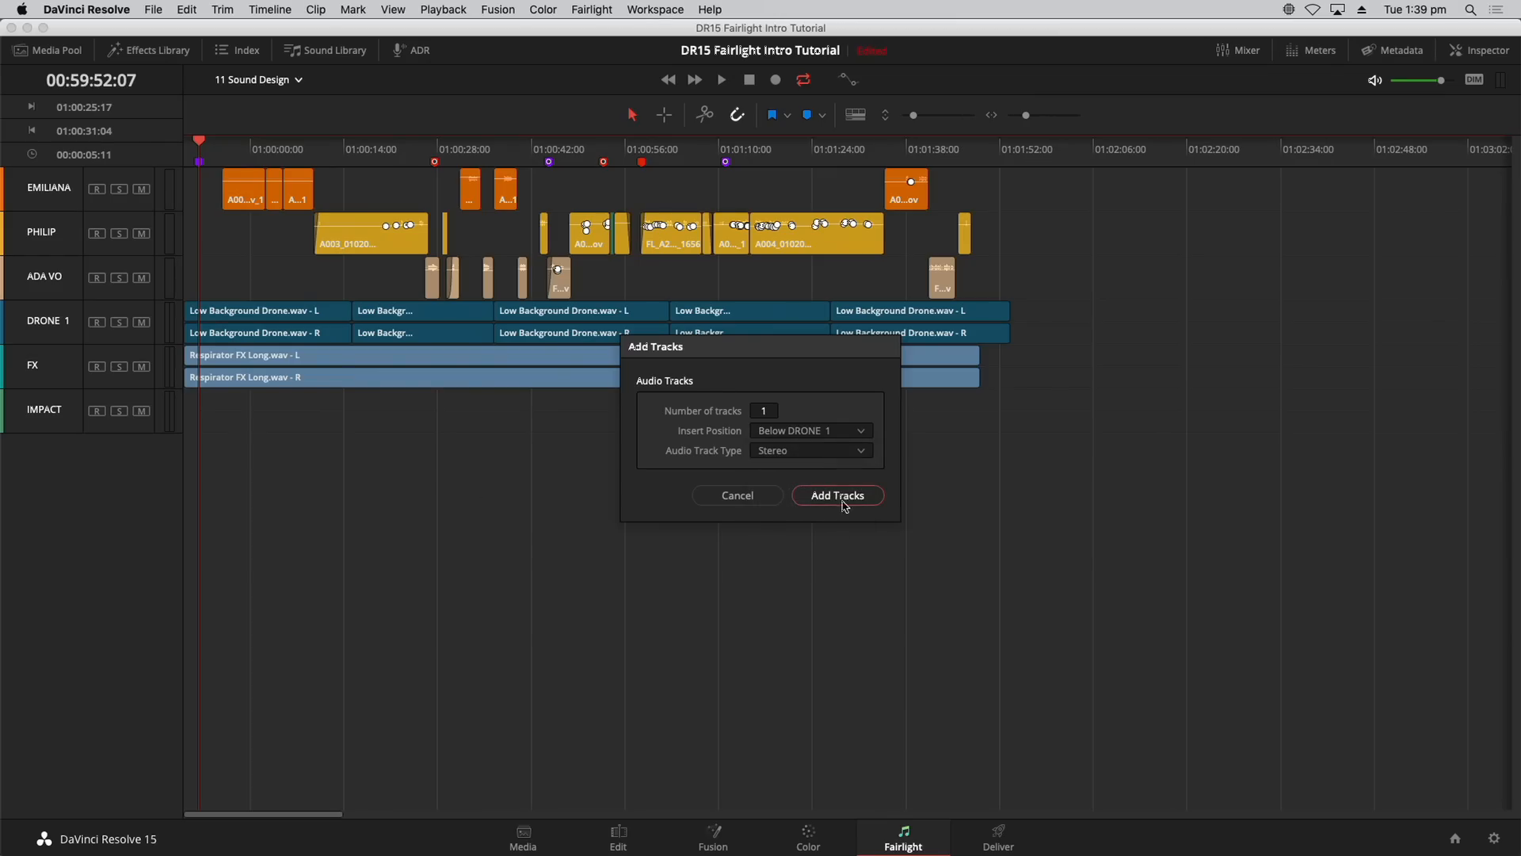
left_click(817, 504)
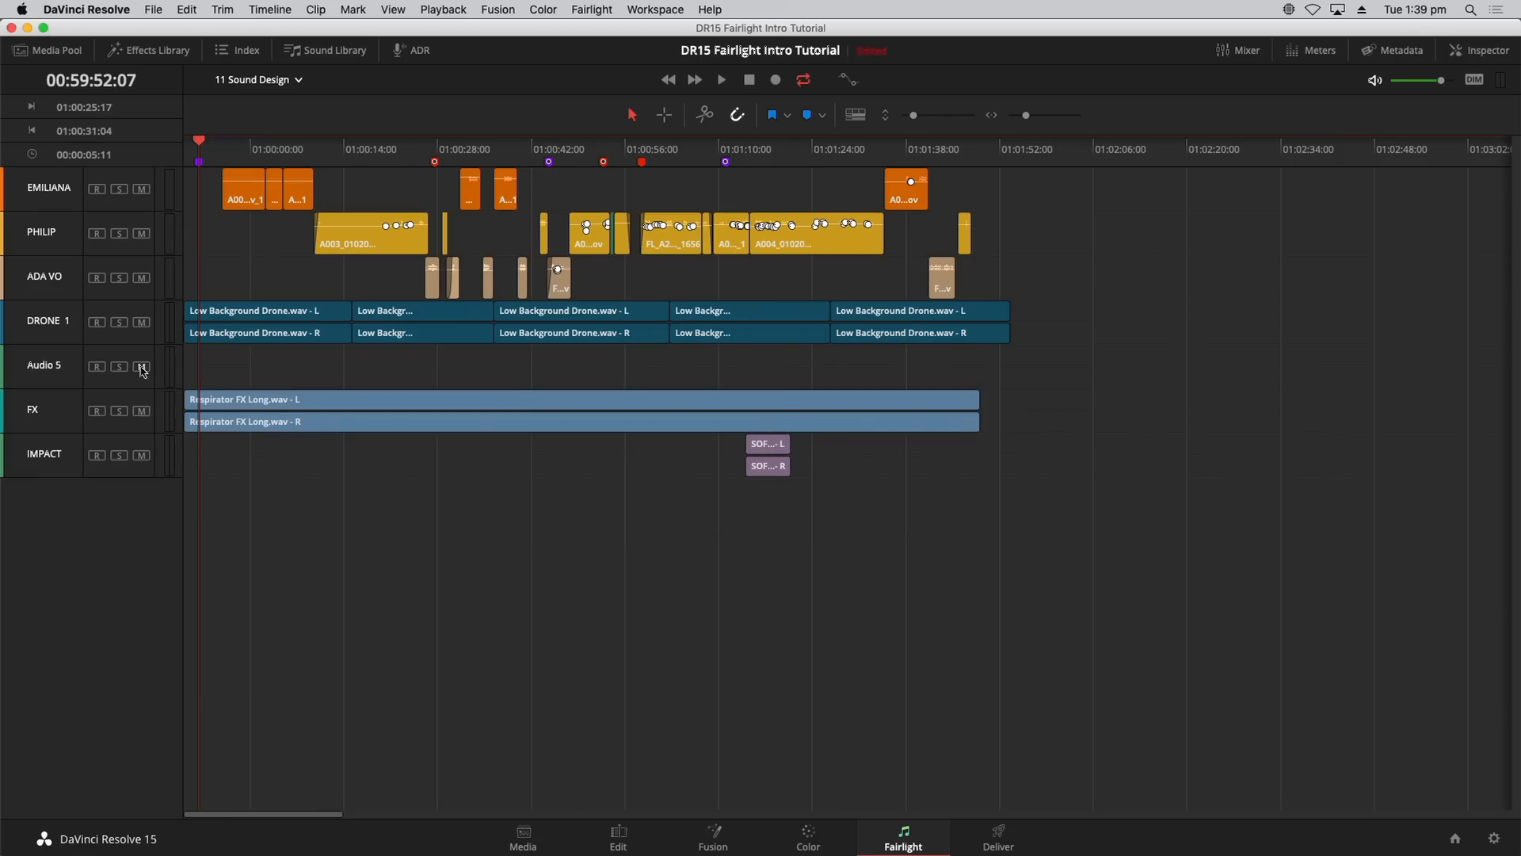
Step: Rename the new Audio 5 track to HEART MONITOR
double_click(55, 366)
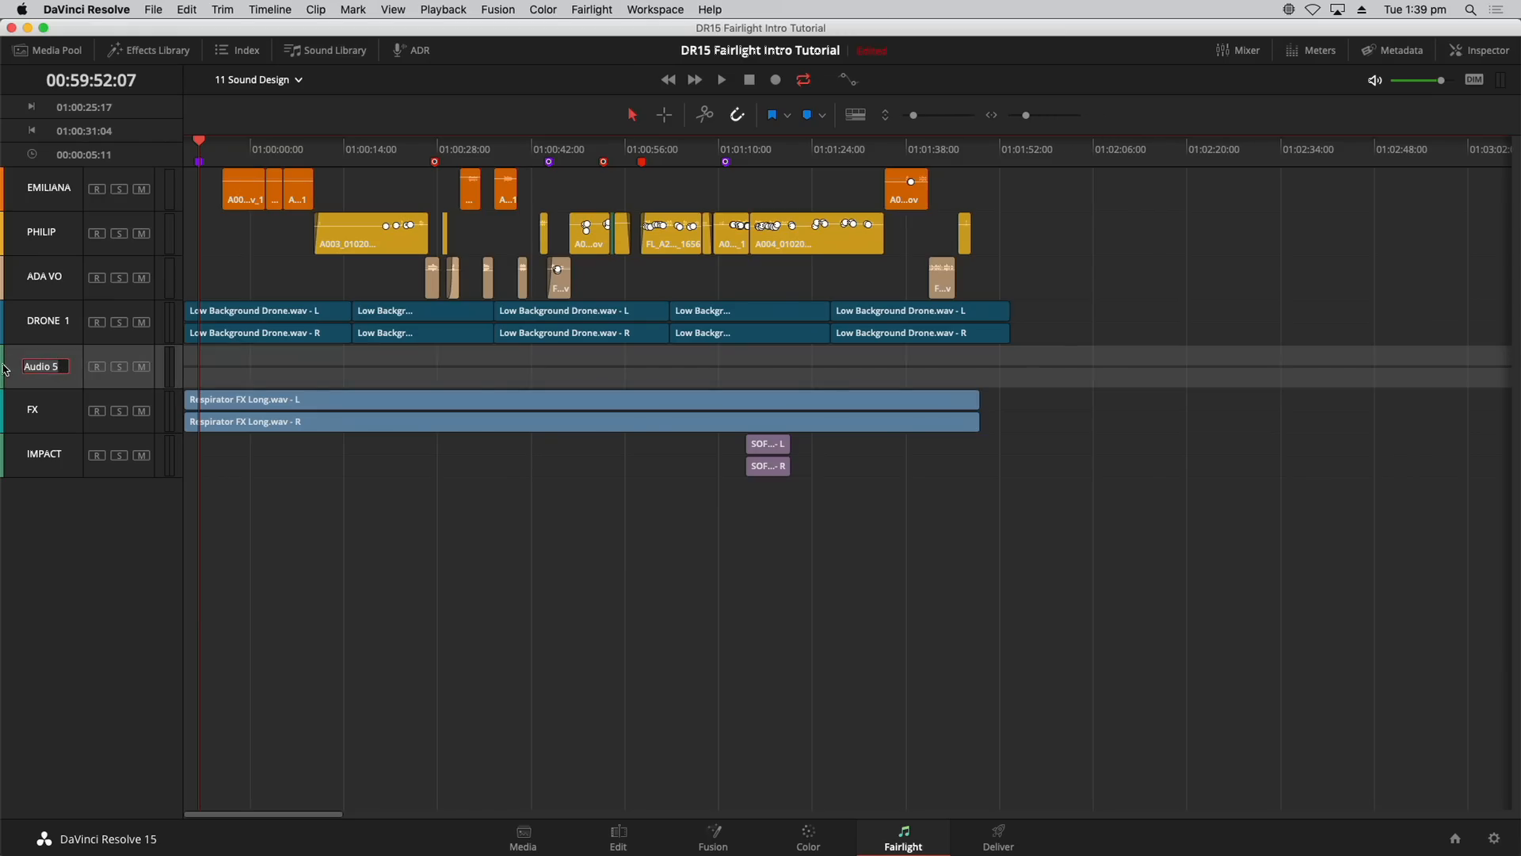
type("HEART MONITOR")
left_click(298, 495)
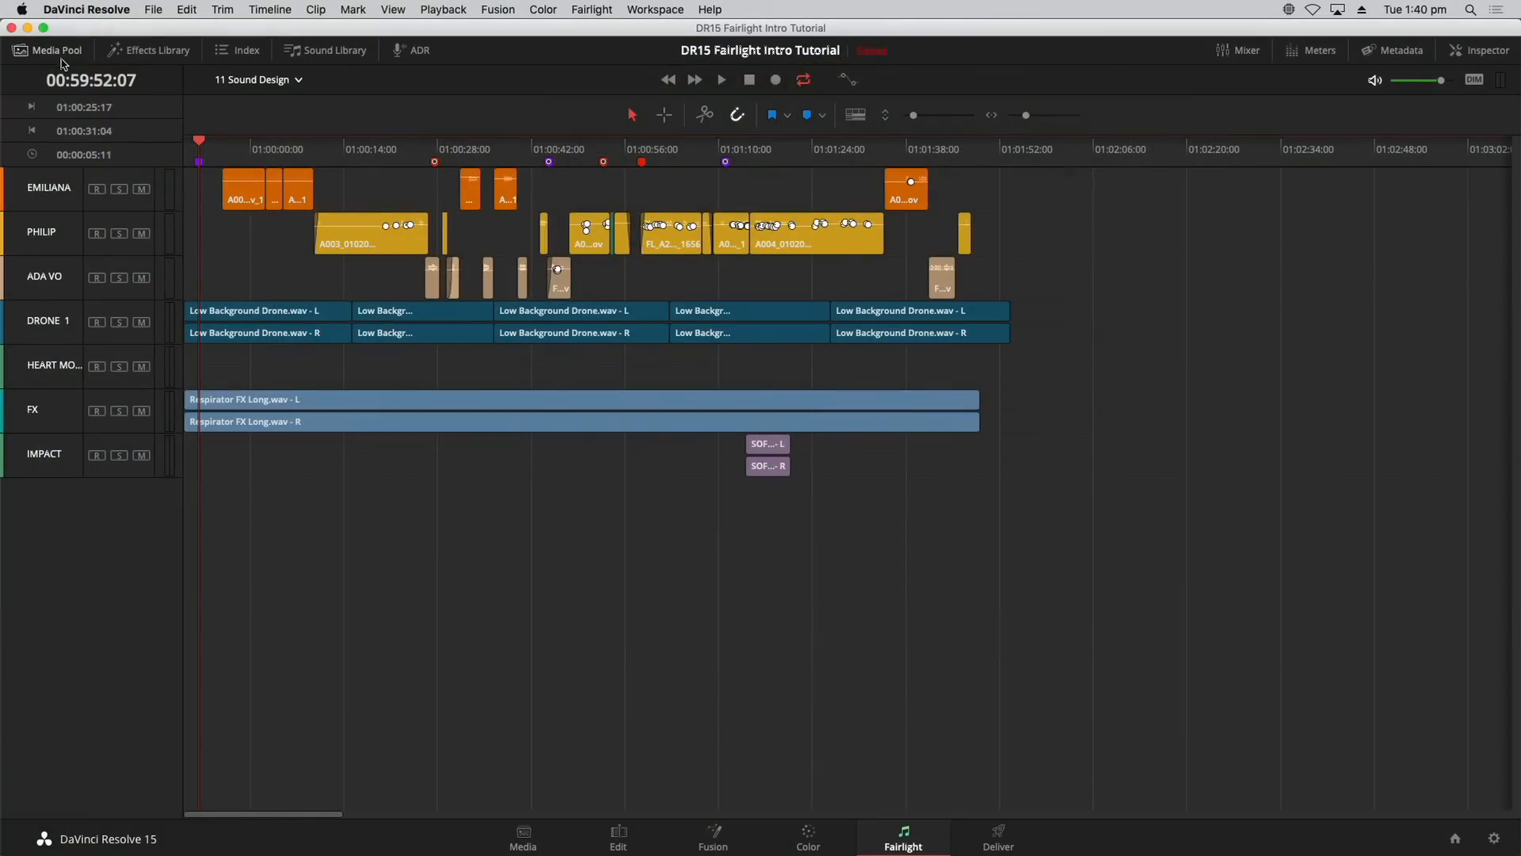
Step: Show the Media Pool, widen the bin list, and select the Tutorial Timelines bin
left_click(60, 53)
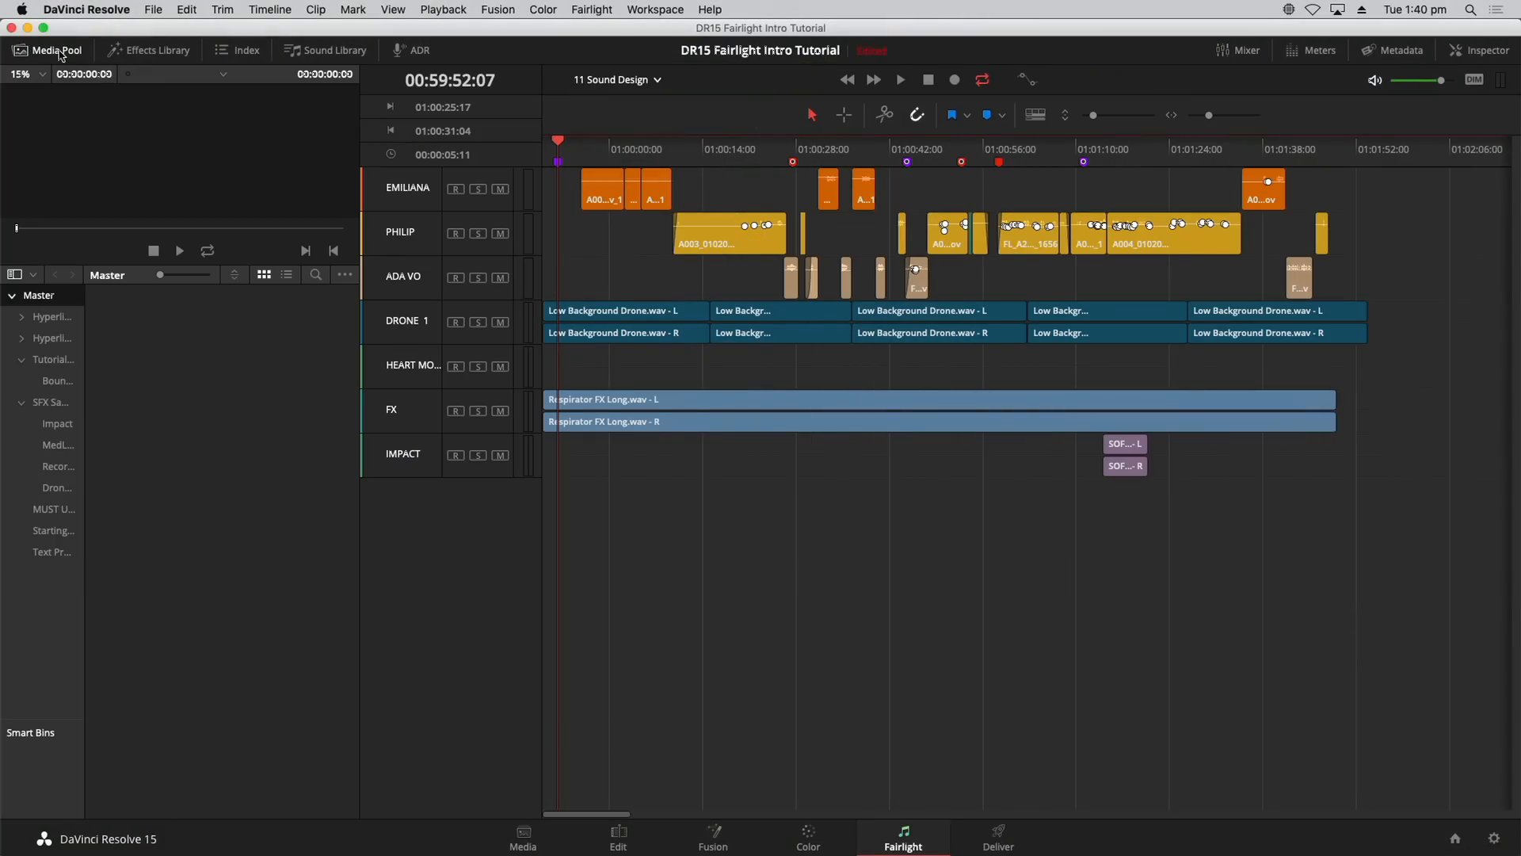
left_click_drag(83, 367, 169, 369)
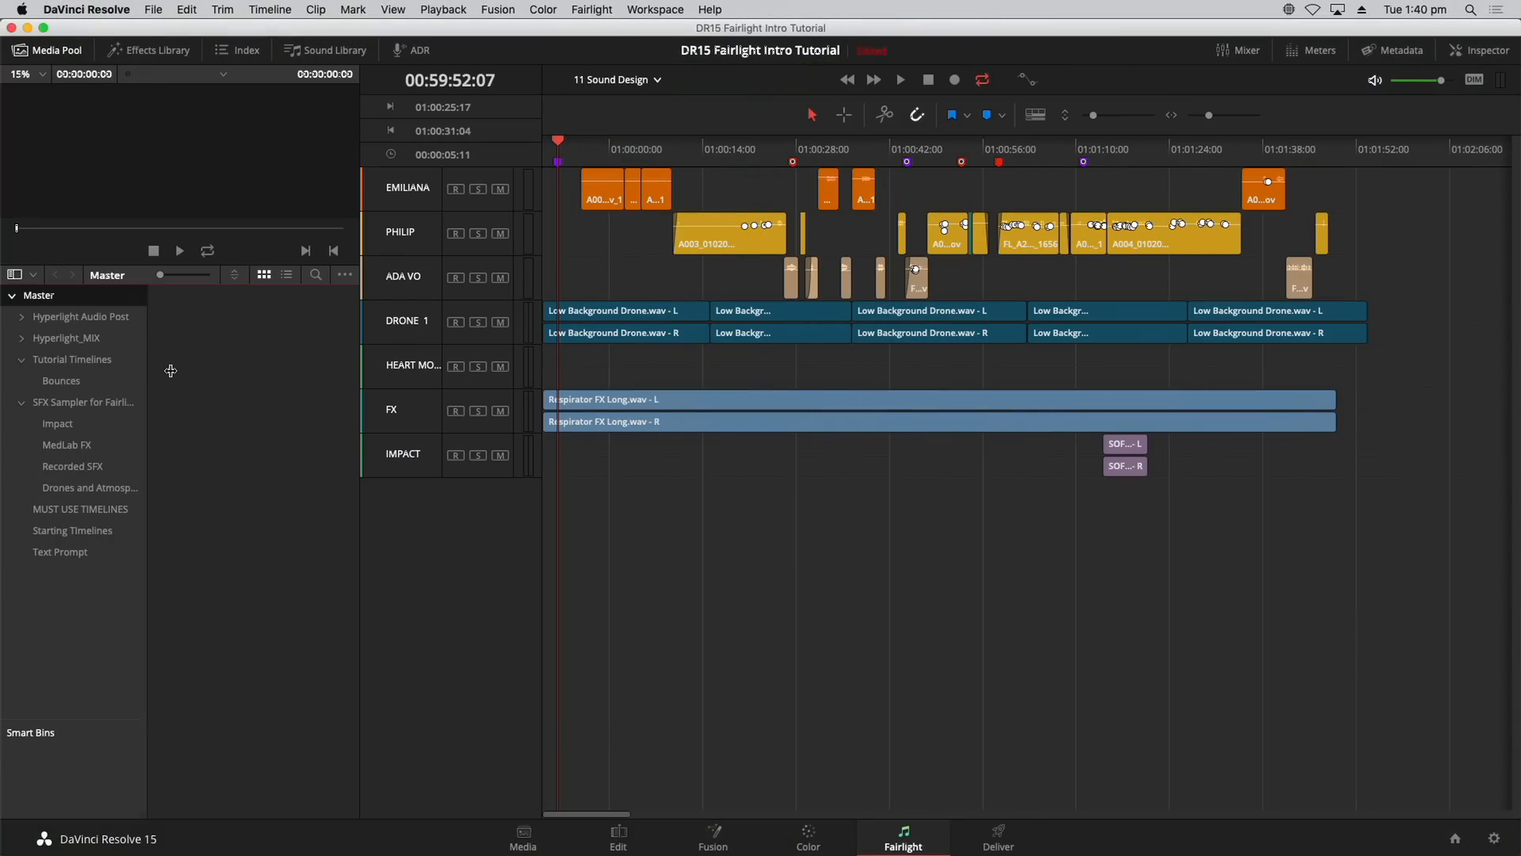
left_click(100, 363)
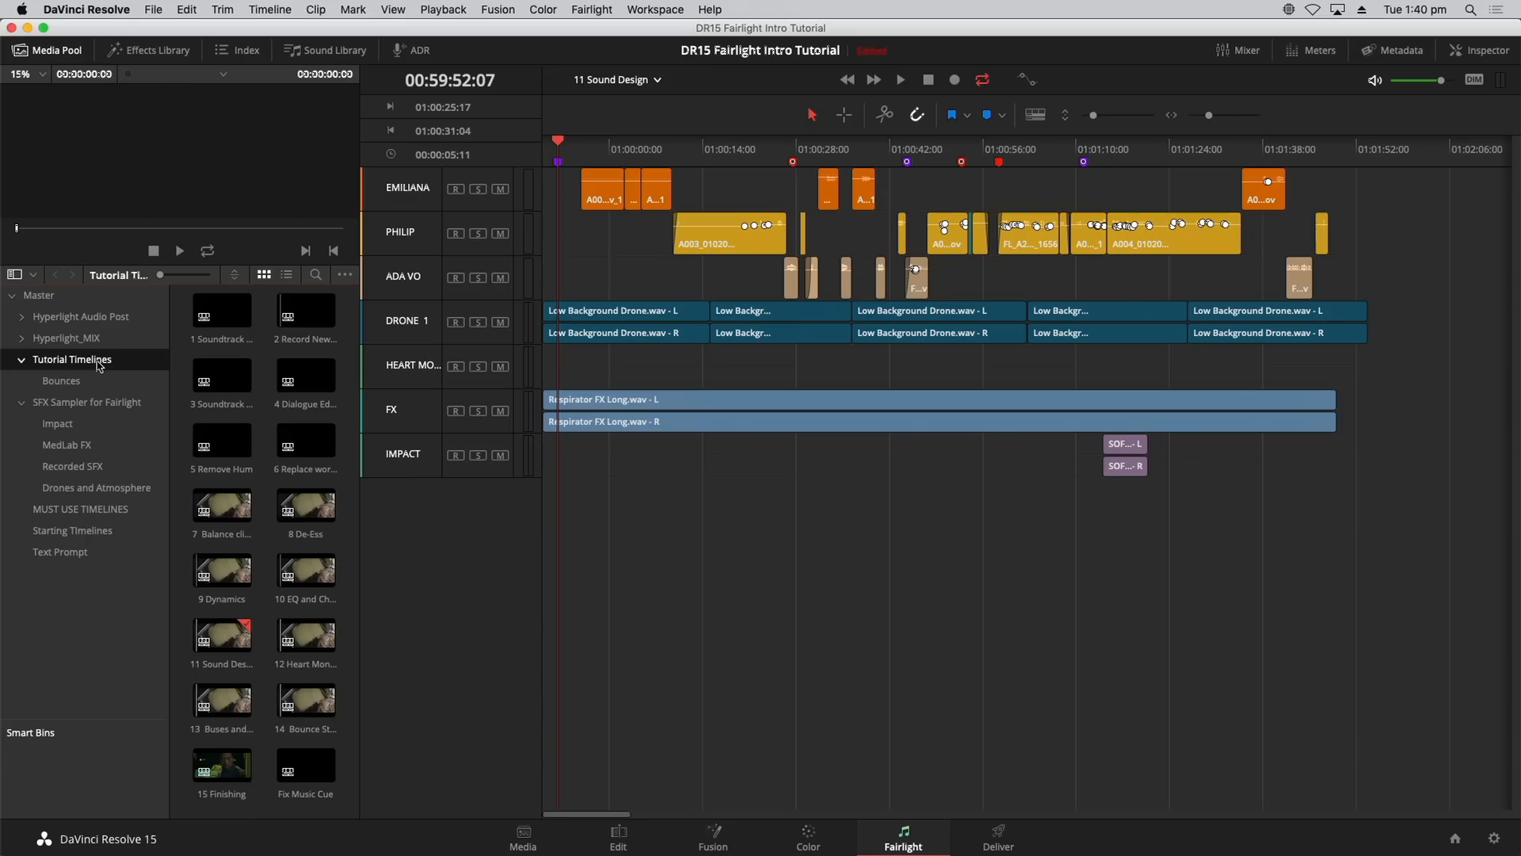
Step: Create a new timeline in the Tutorial Timelines bin and clear its default name
right_click(132, 367)
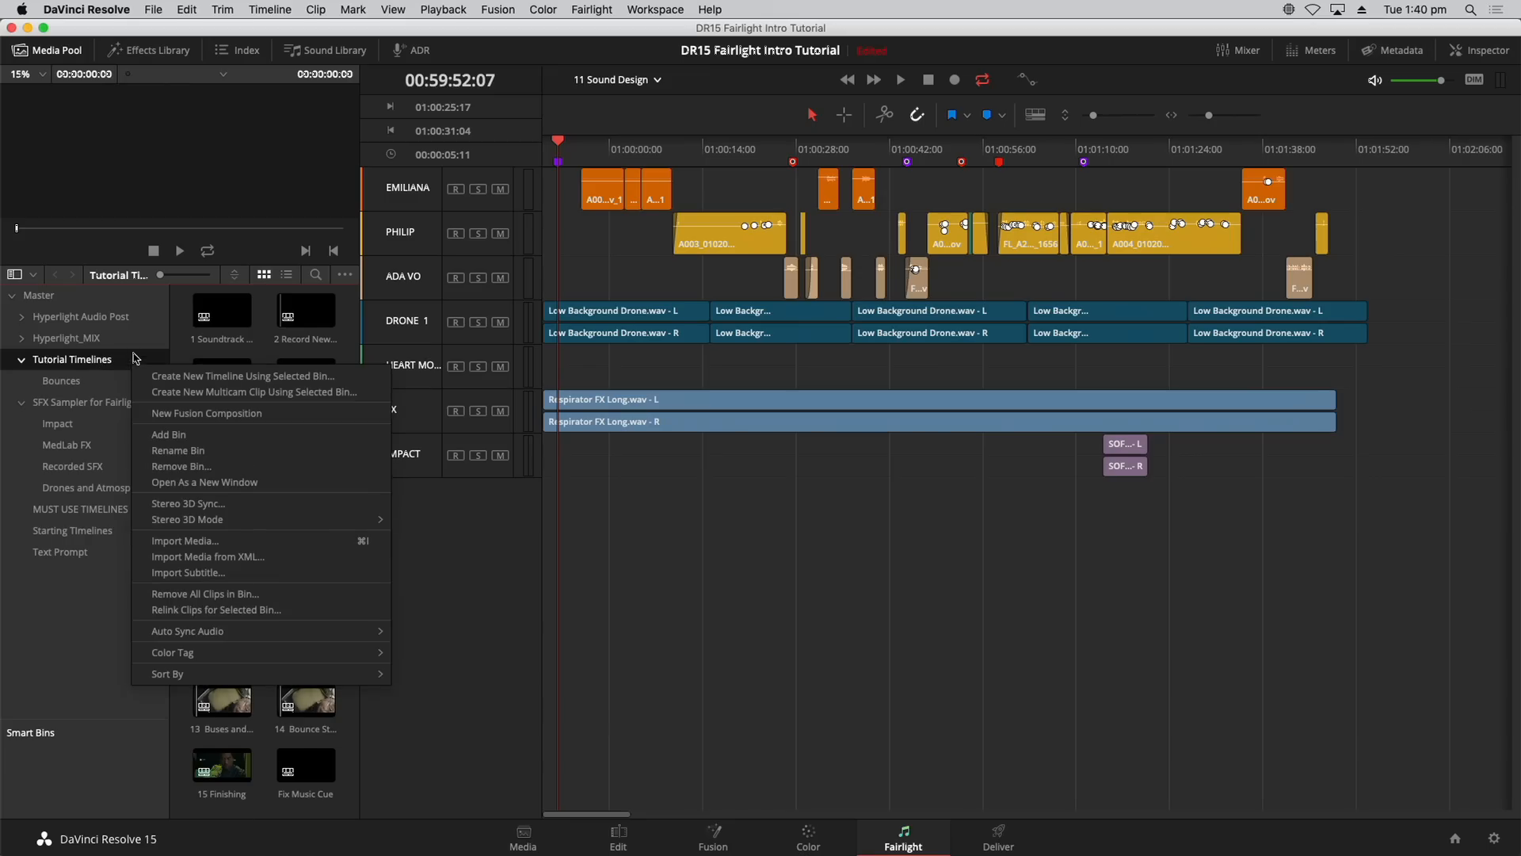
left_click(141, 357)
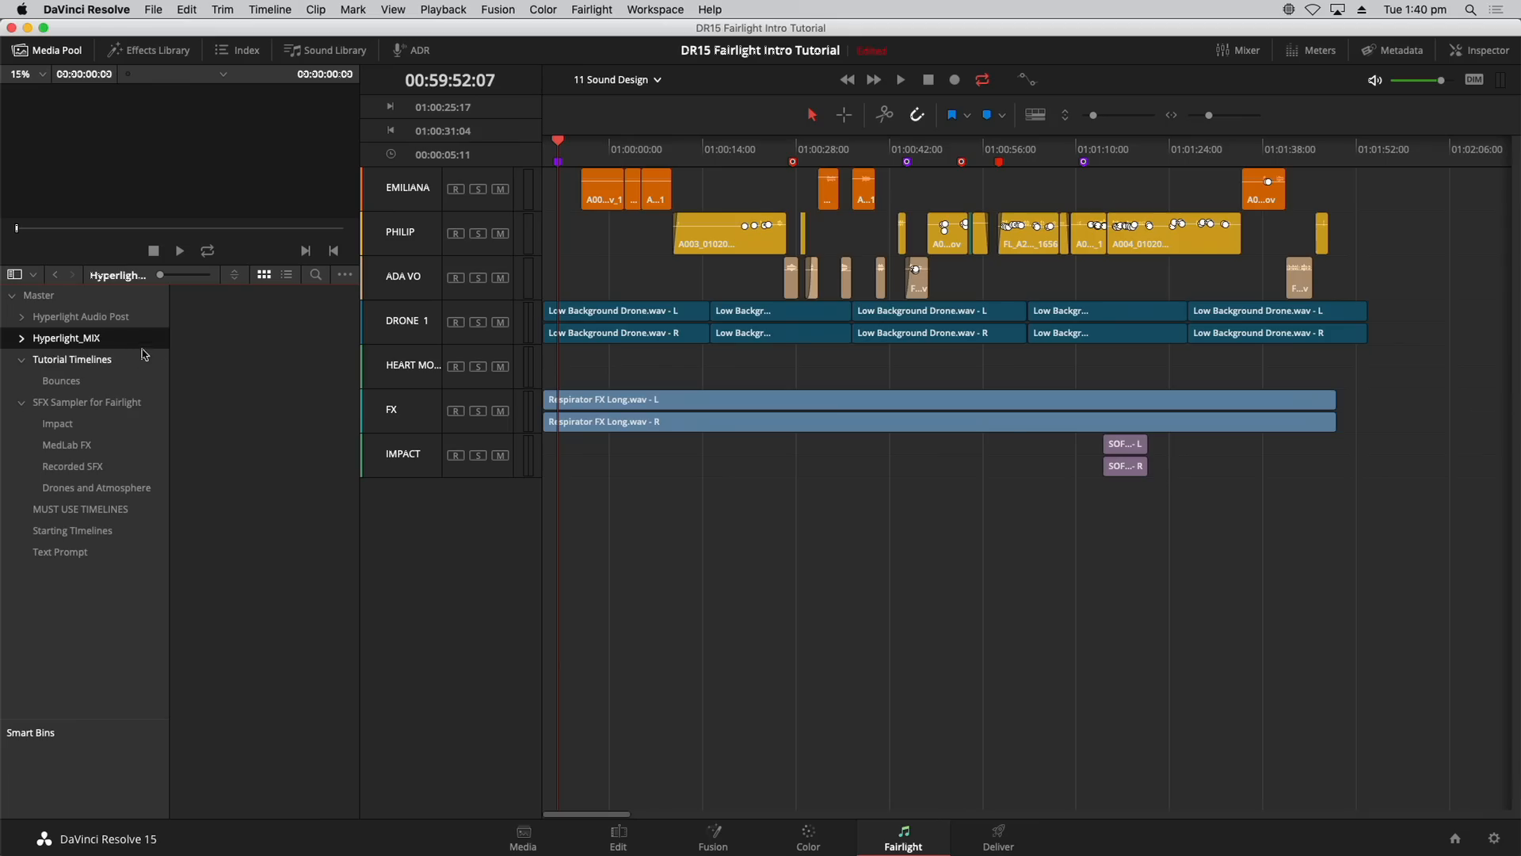
right_click(265, 356)
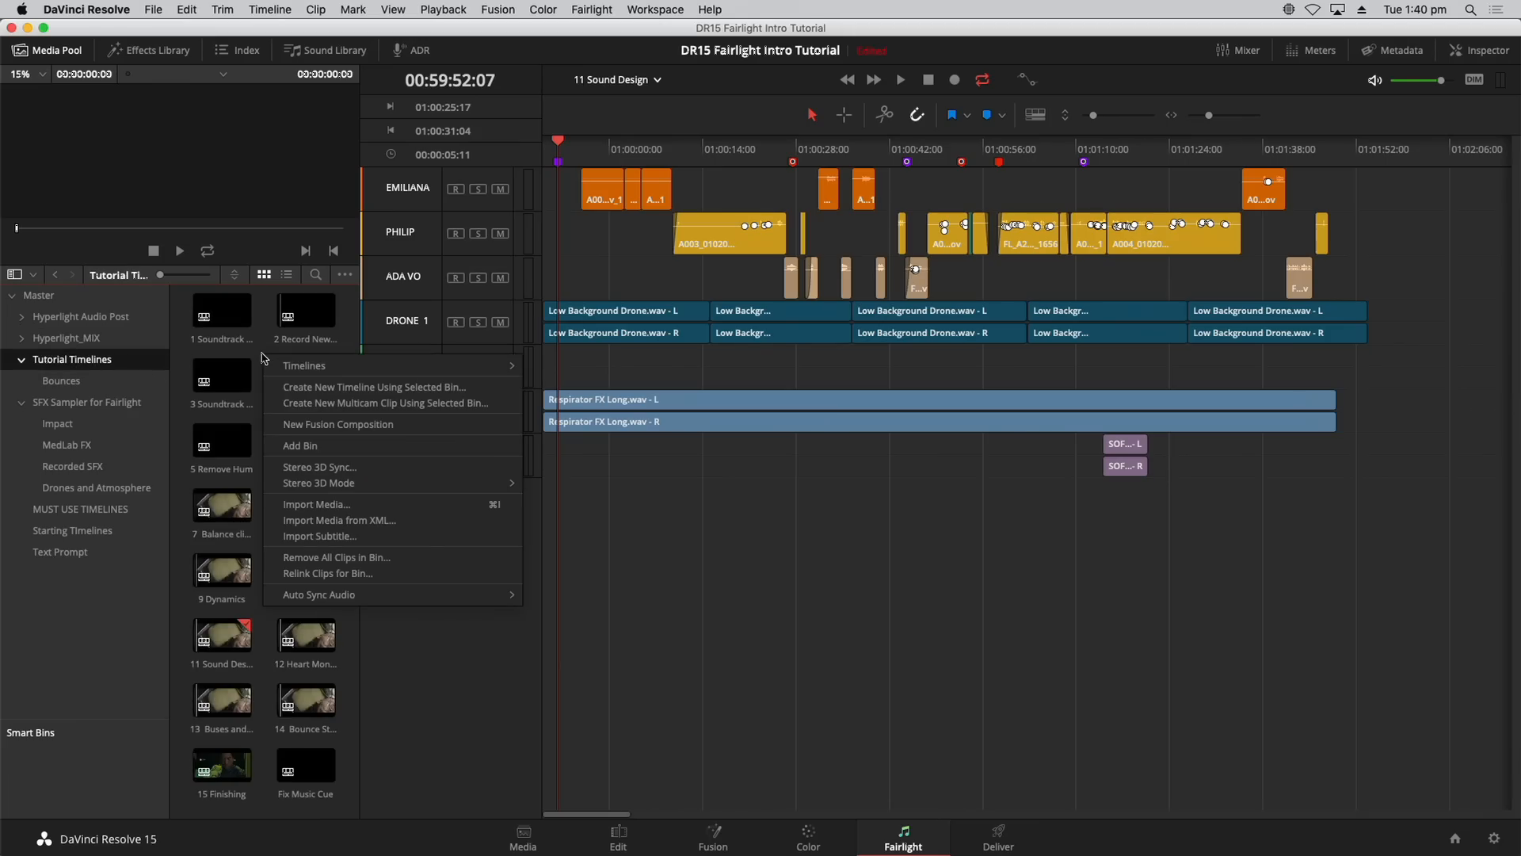
mouse_move(287, 368)
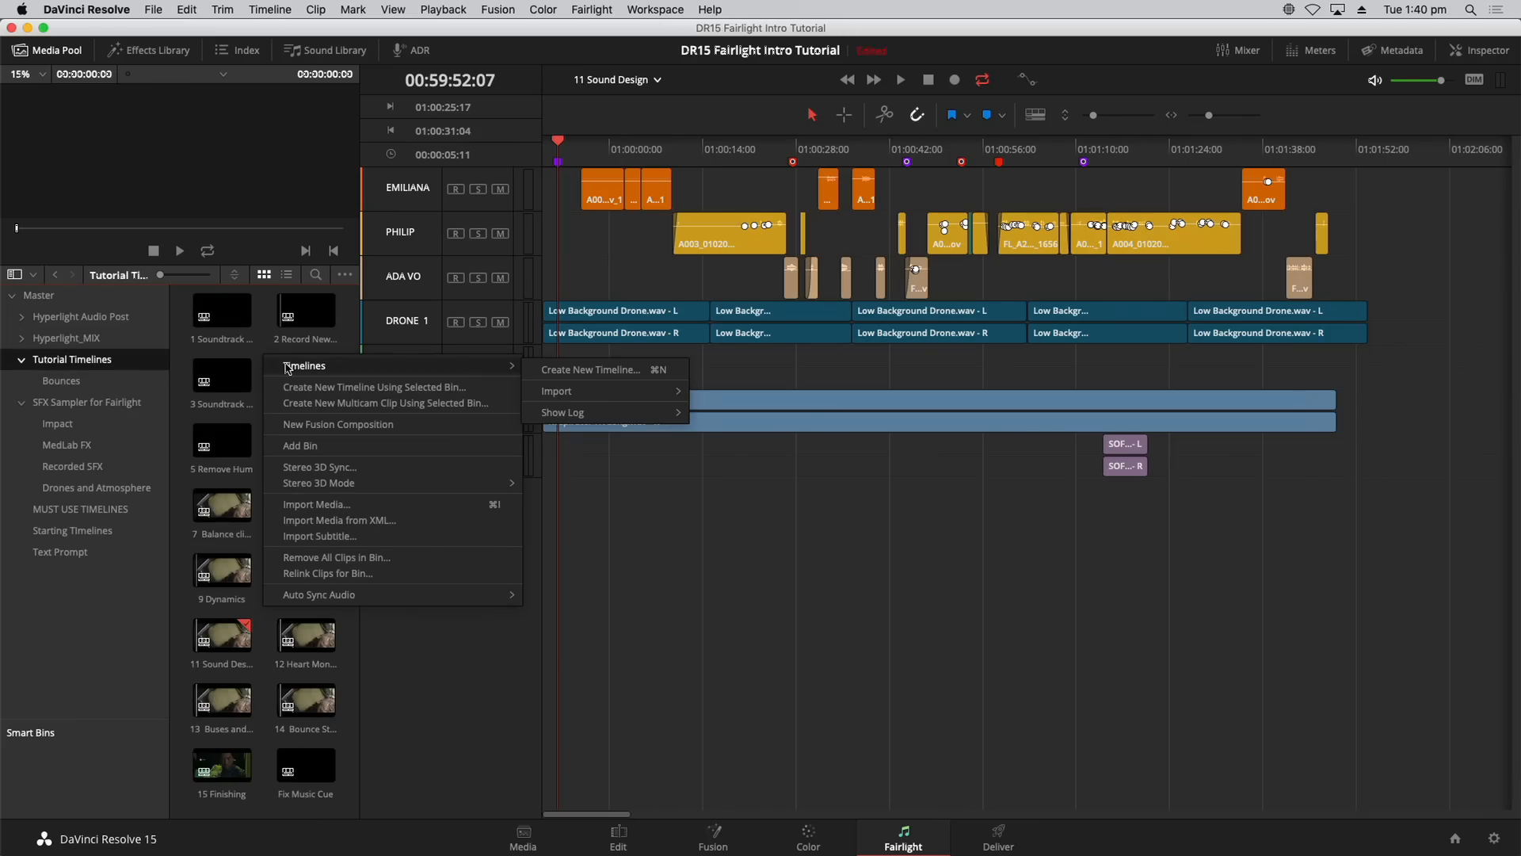
left_click(546, 369)
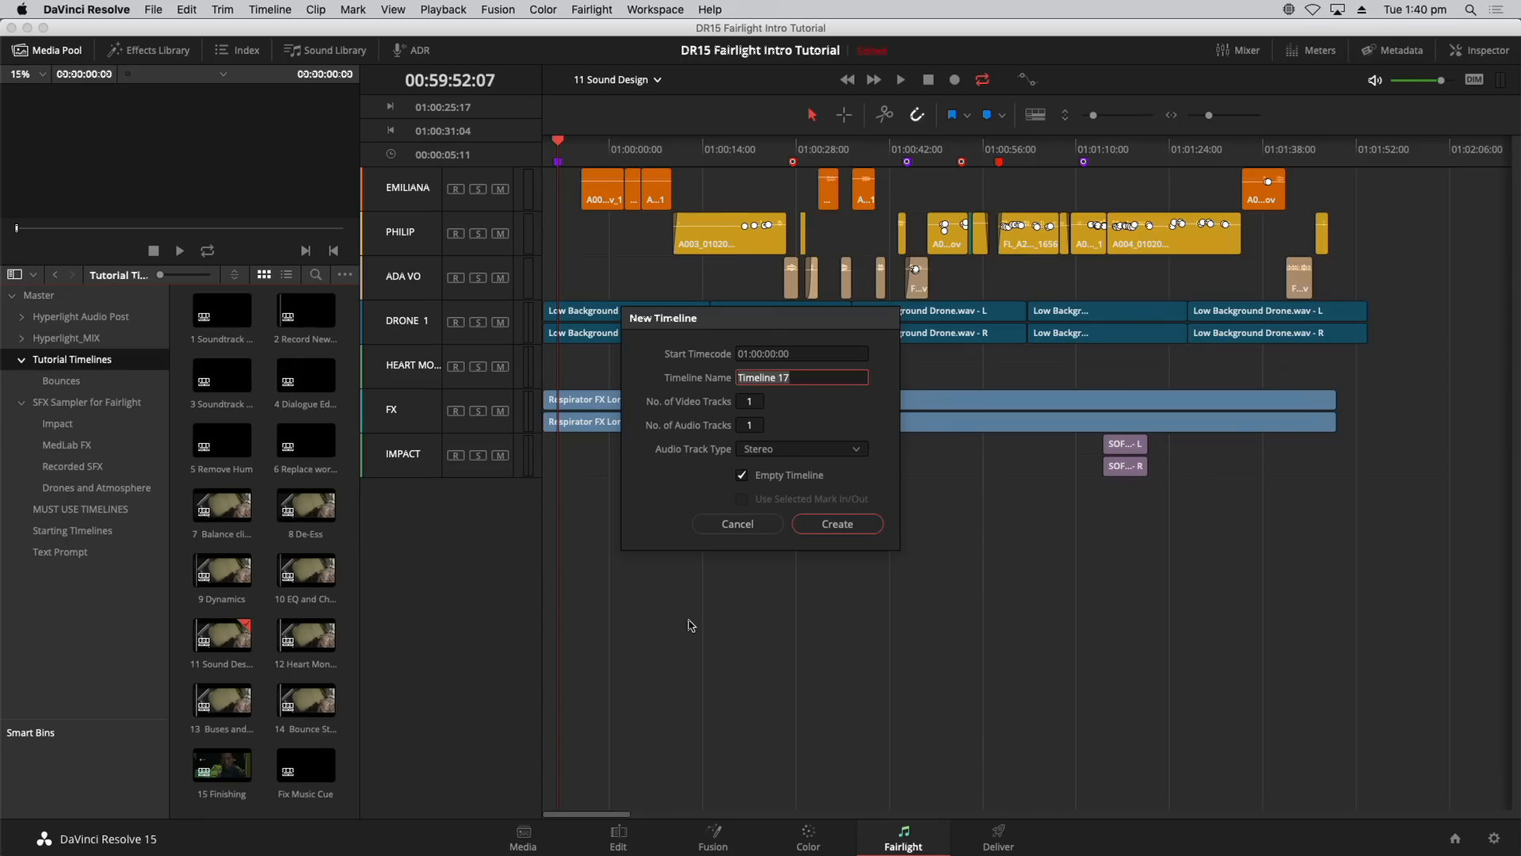
key("BackSpace")
Step: Create the Heart Monitor Mp timeline, hide the Media Pool, and add a second stereo track
key("Return")
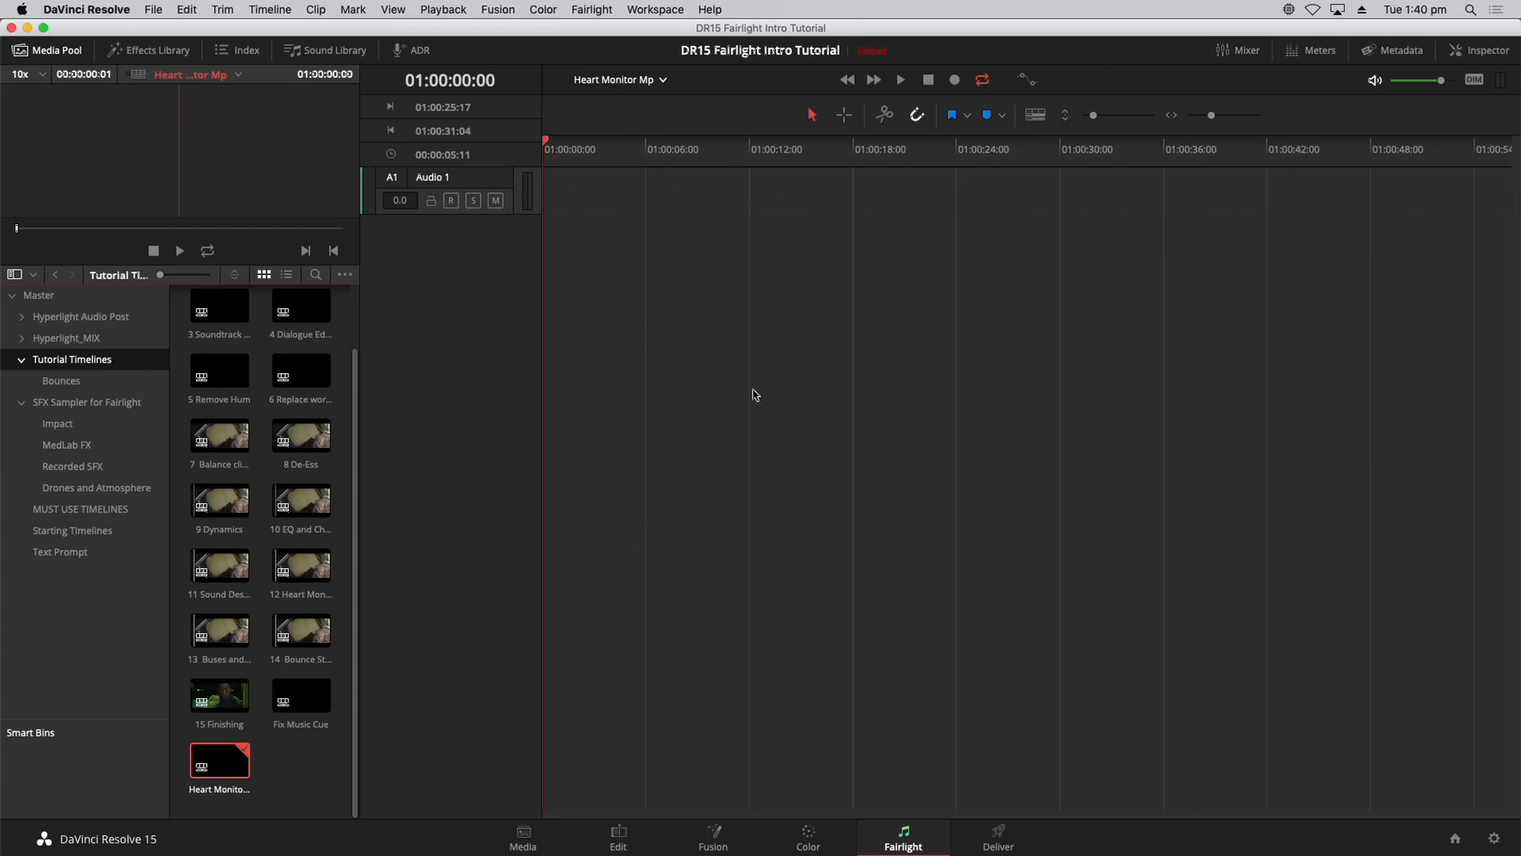
left_click(46, 50)
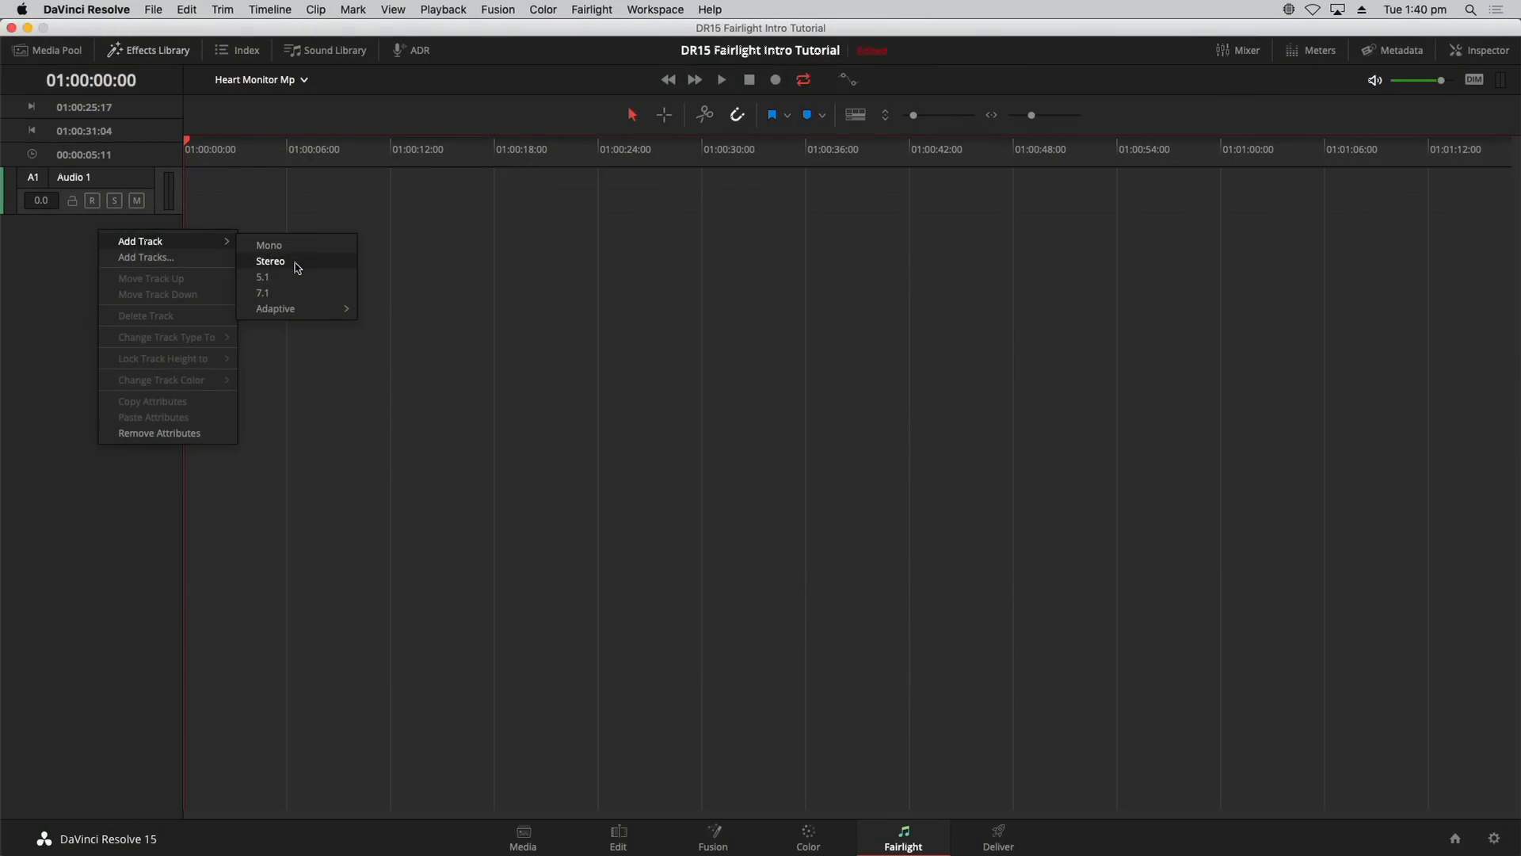
left_click(296, 263)
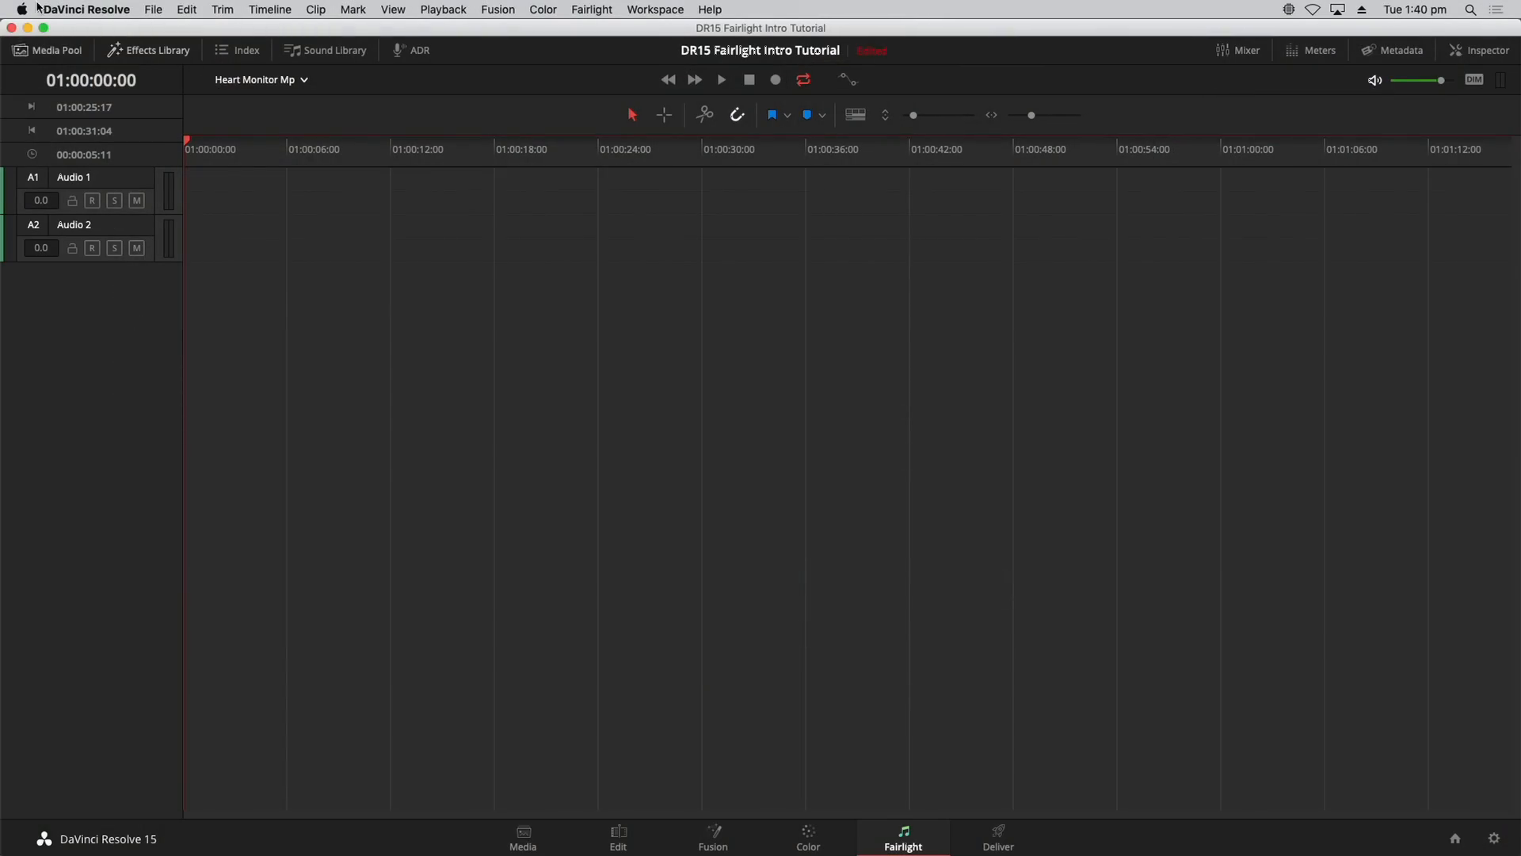
Step: Rename track A1 to NOISE and track A2 to TONE
double_click(99, 176)
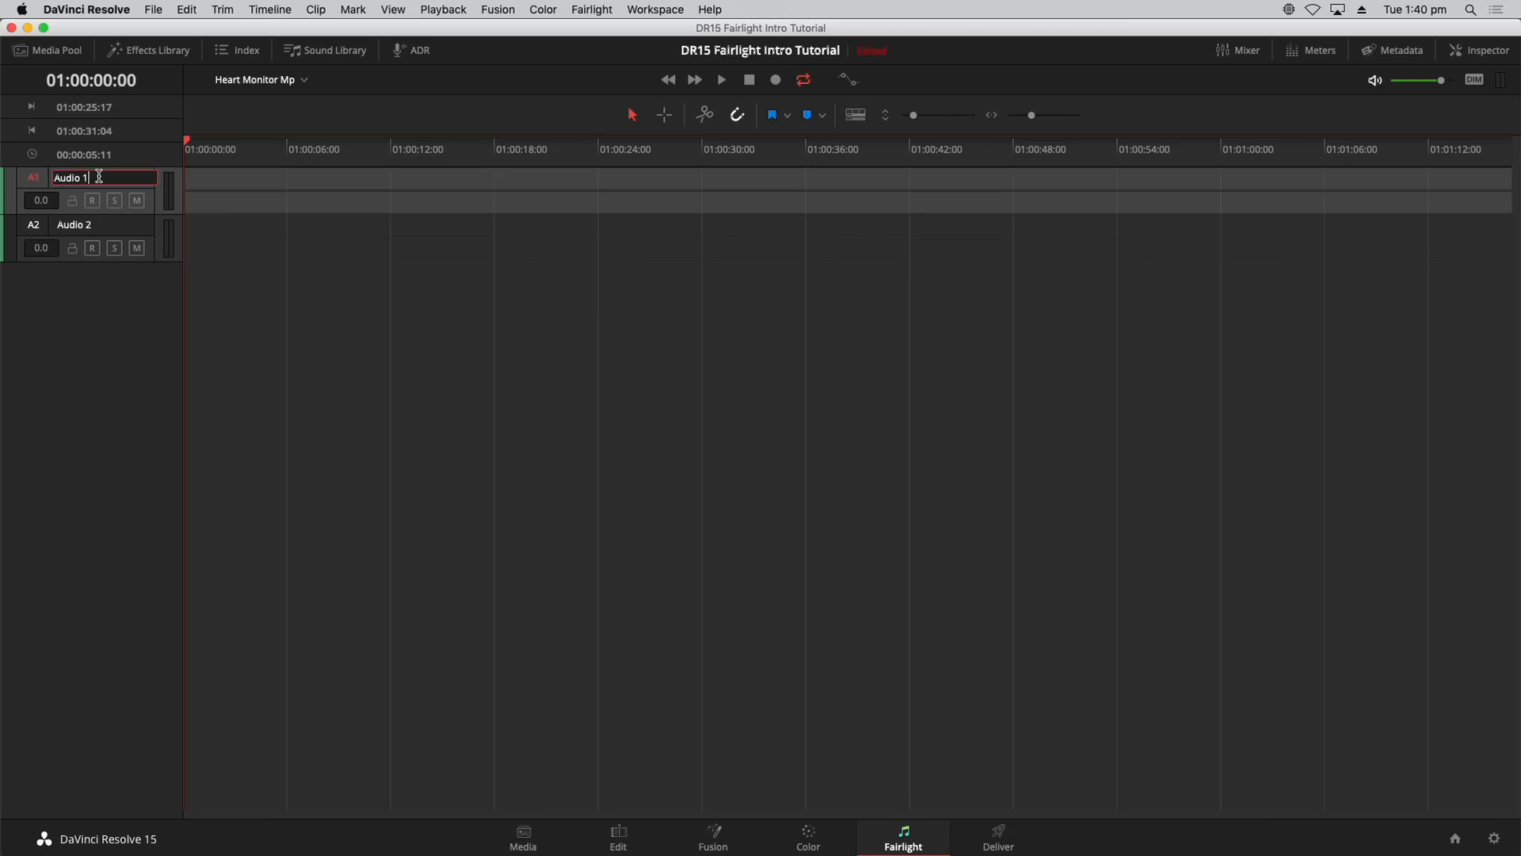
left_click_drag(99, 176, 52, 176)
type("NOISE")
double_click(93, 224)
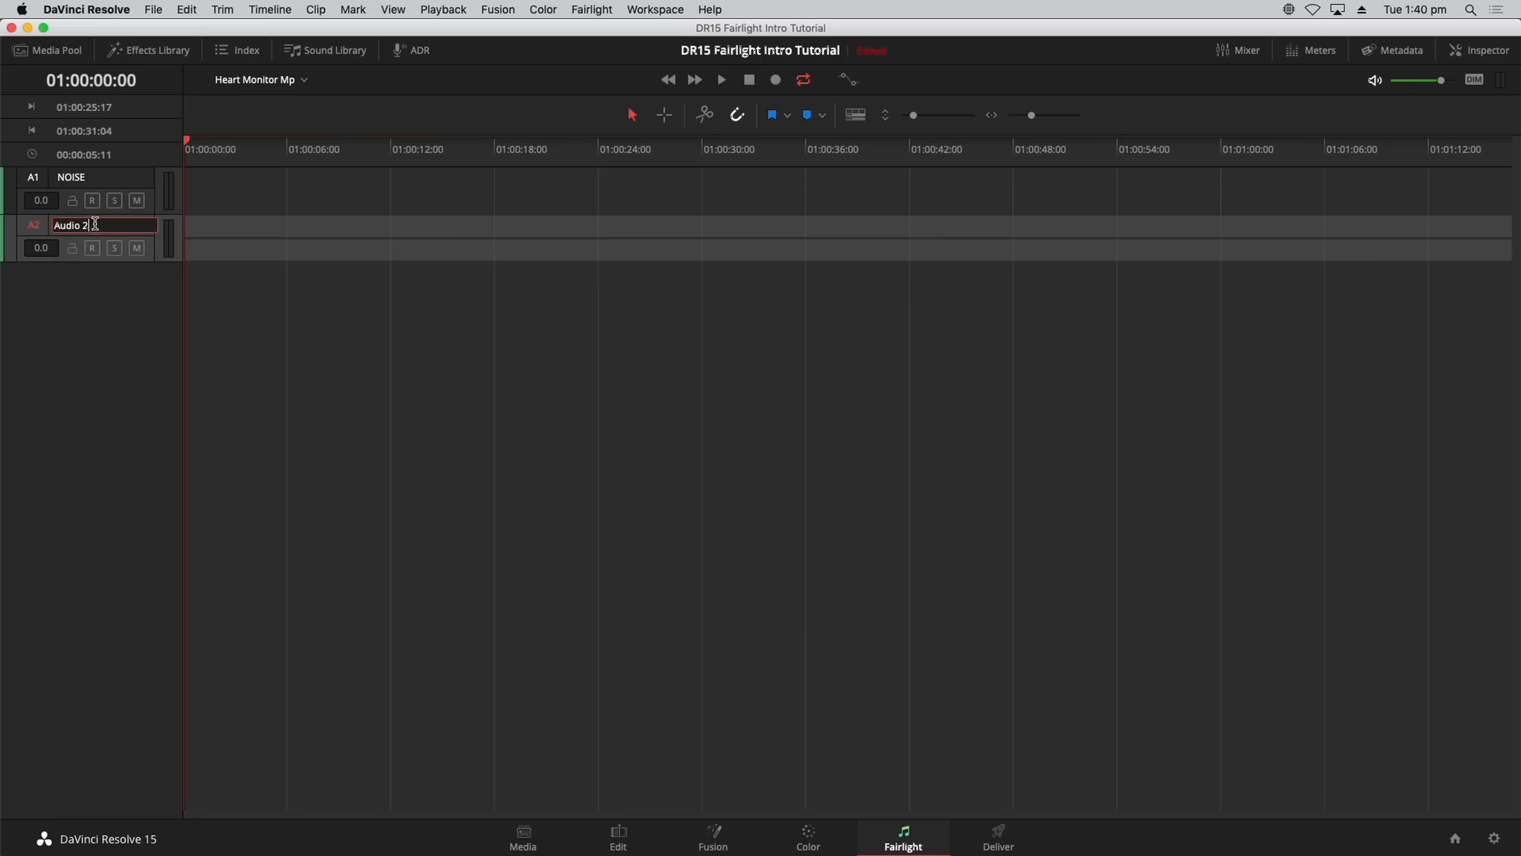
type("TONE")
left_click(377, 301)
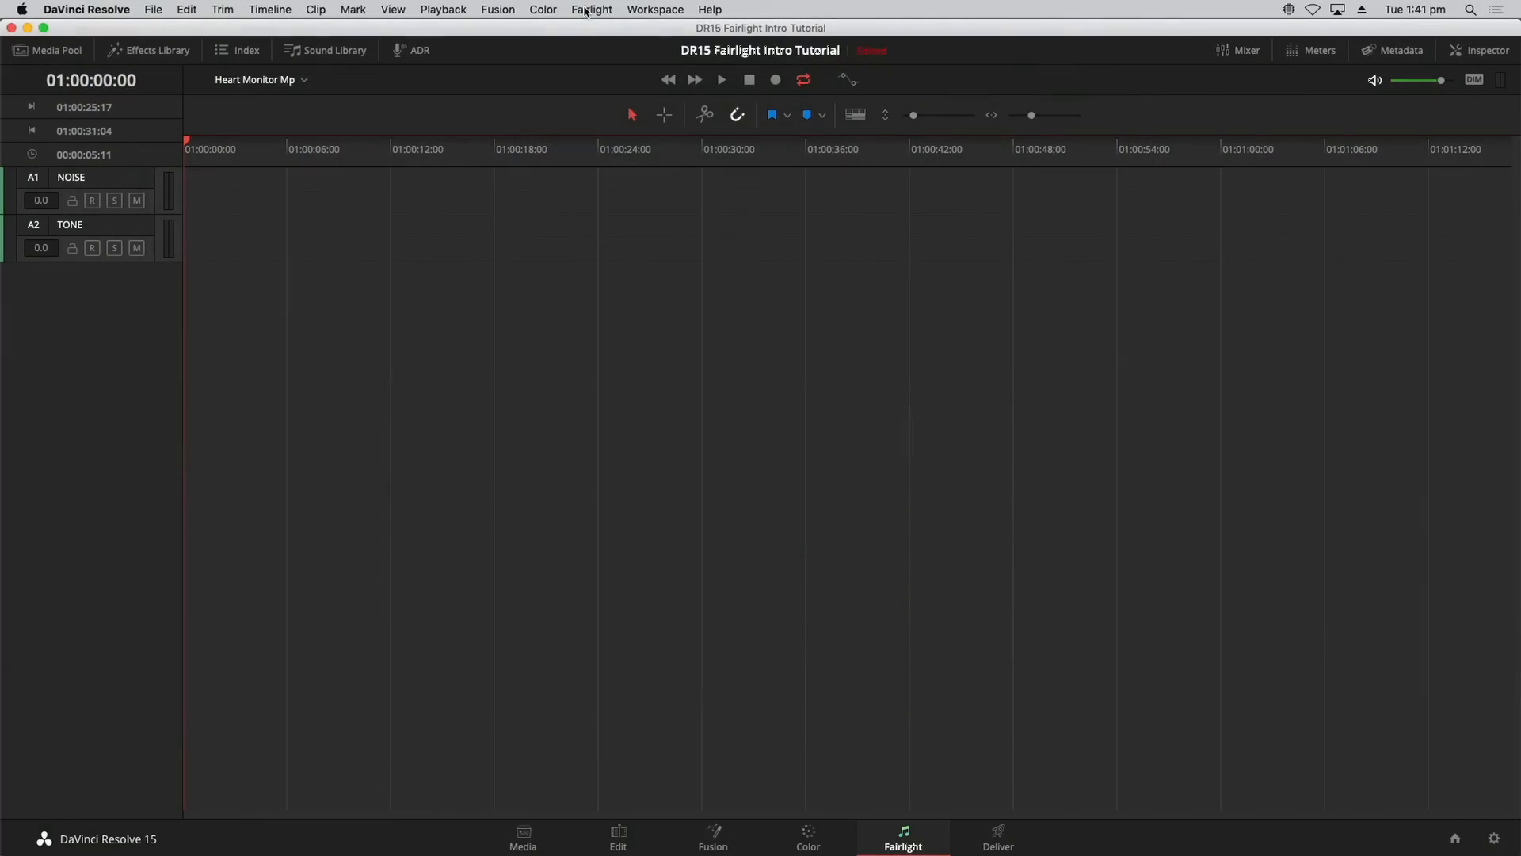
Step: Open Test Tones Settings from the Fairlight menu, move the panel up, and open its options
left_click(587, 9)
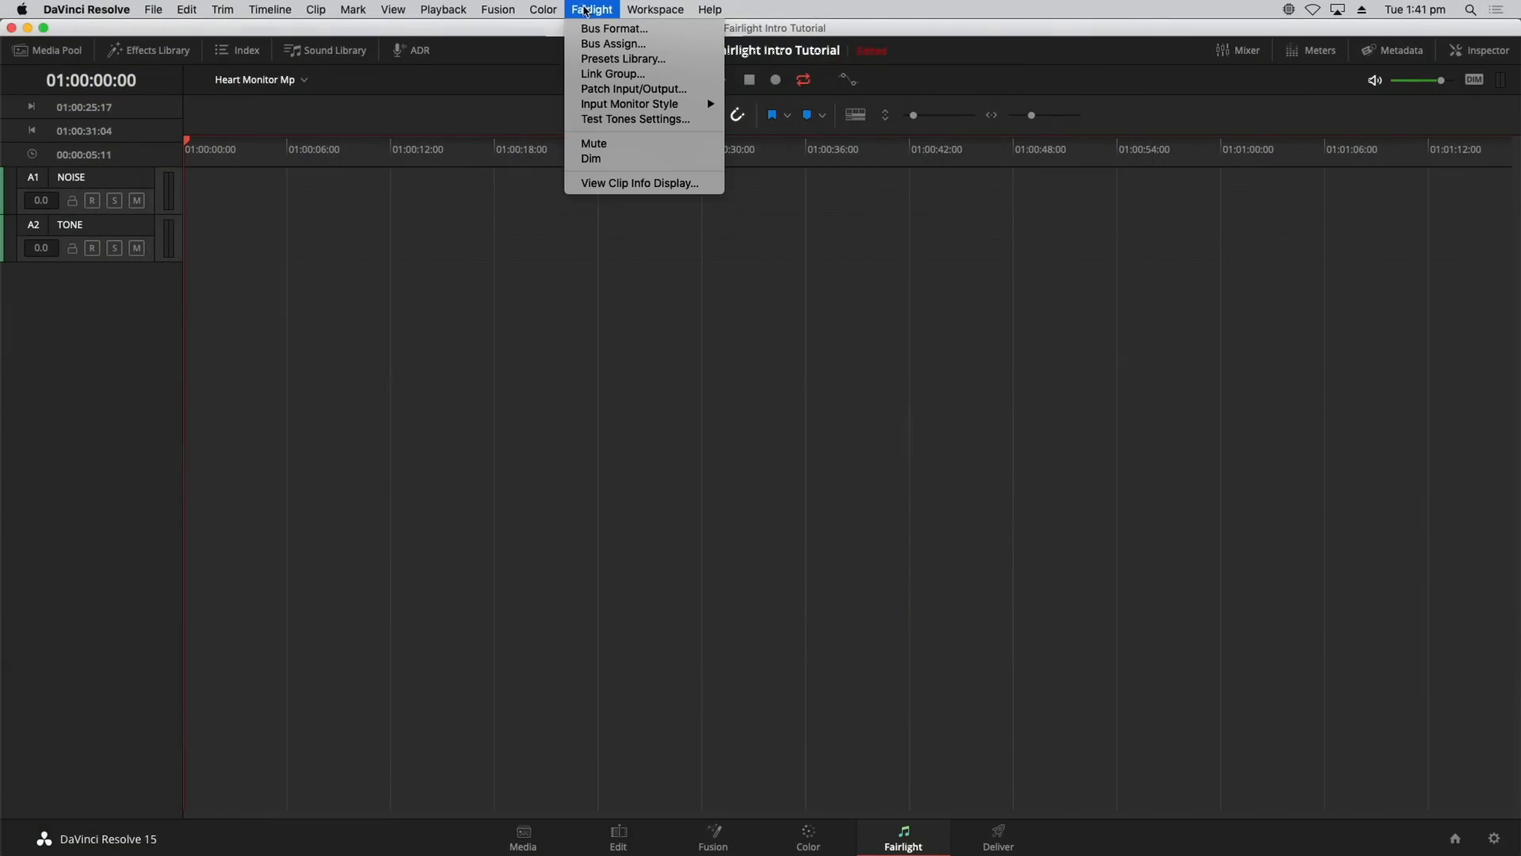
left_click(575, 120)
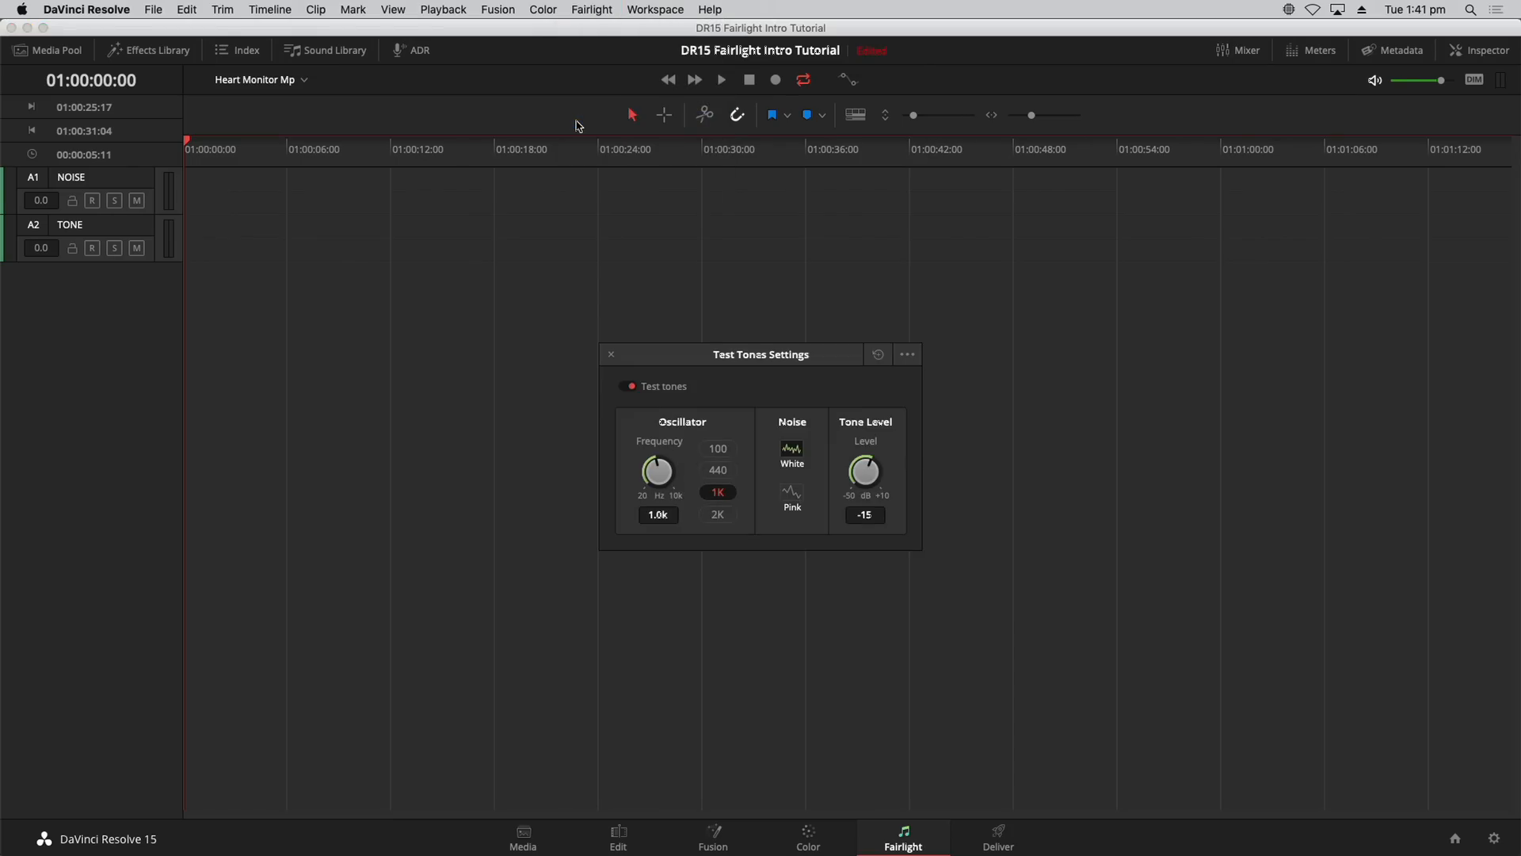
left_click_drag(680, 360, 652, 279)
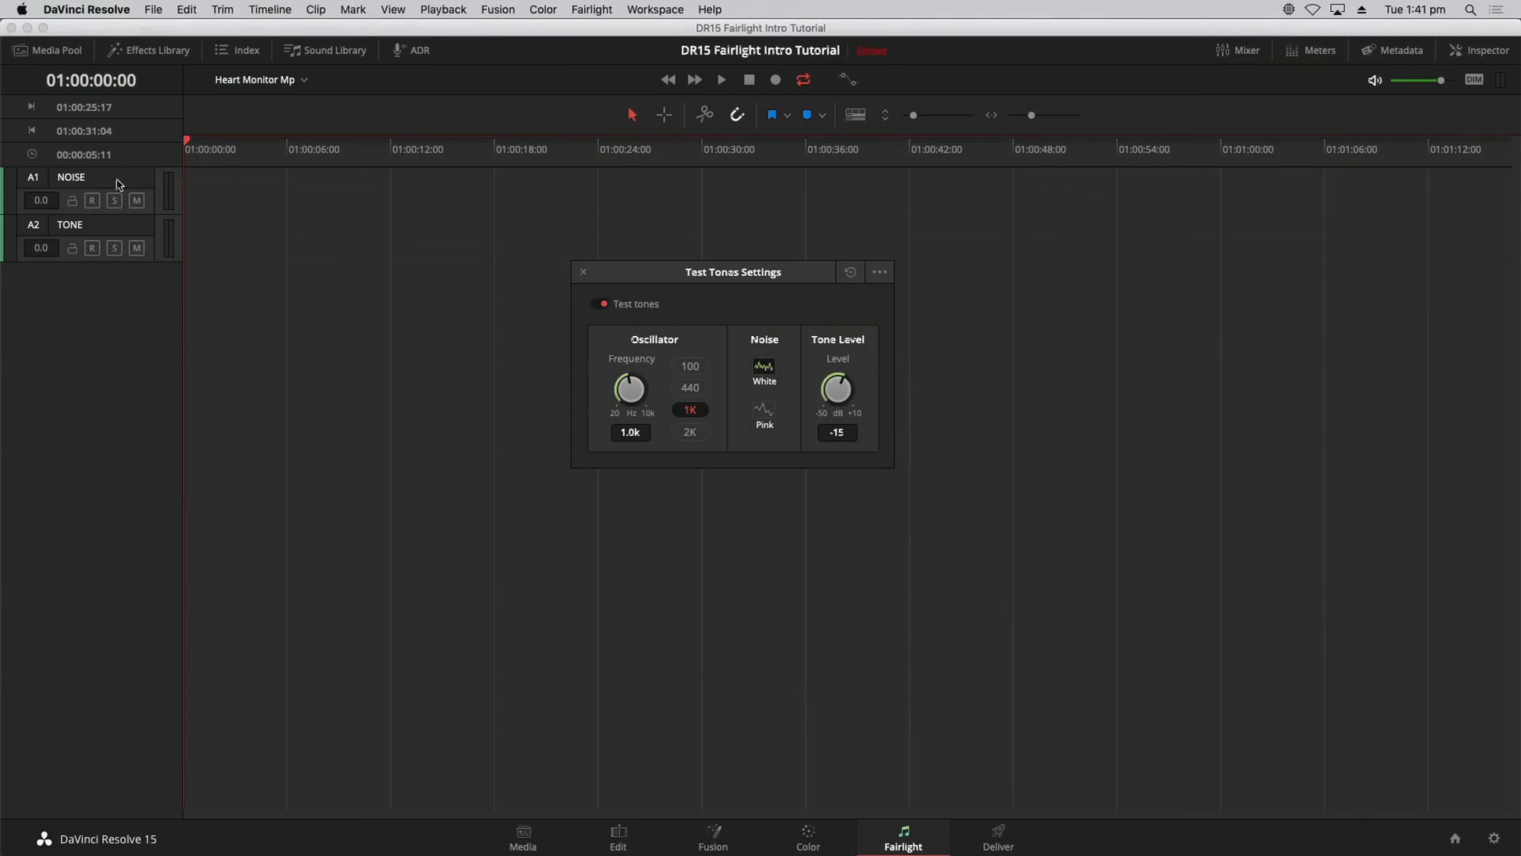
left_click(883, 275)
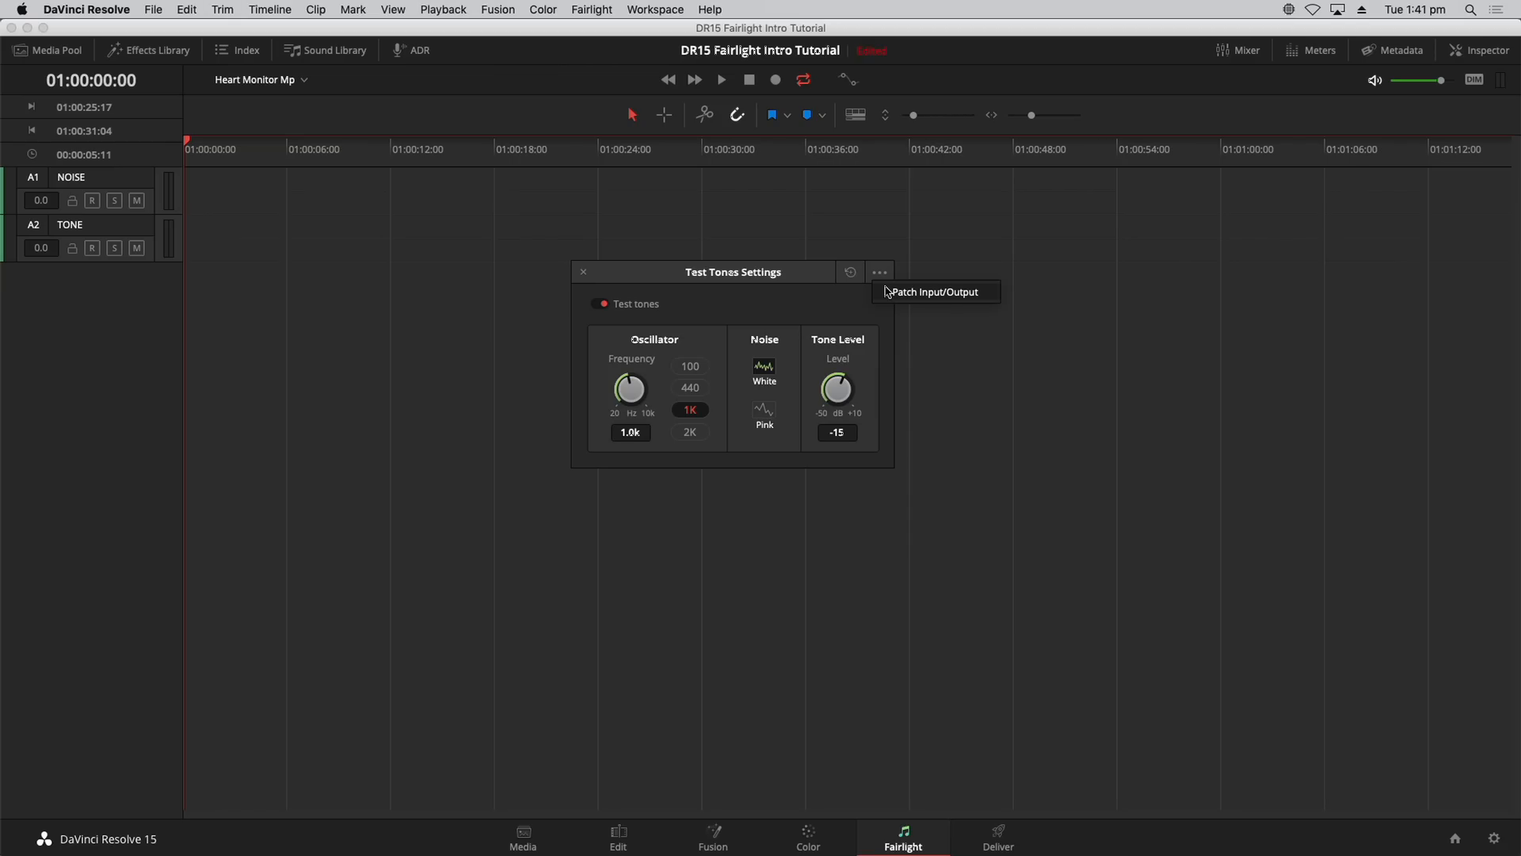
Step: Patch the Noise test tone to NOISE-L and NOISE-R, then close the patch window
left_click(888, 294)
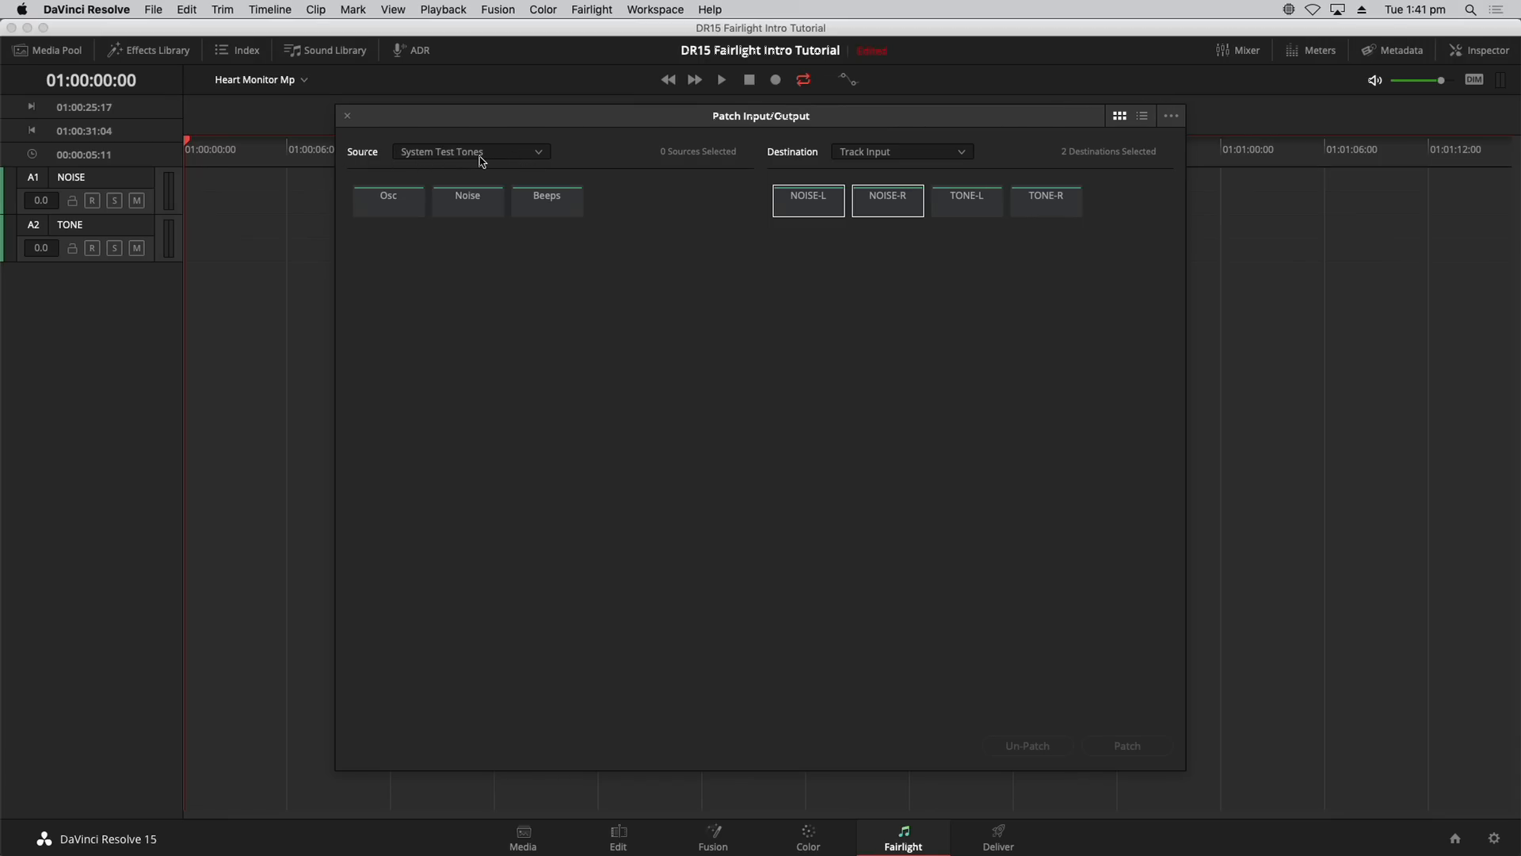
left_click(481, 210)
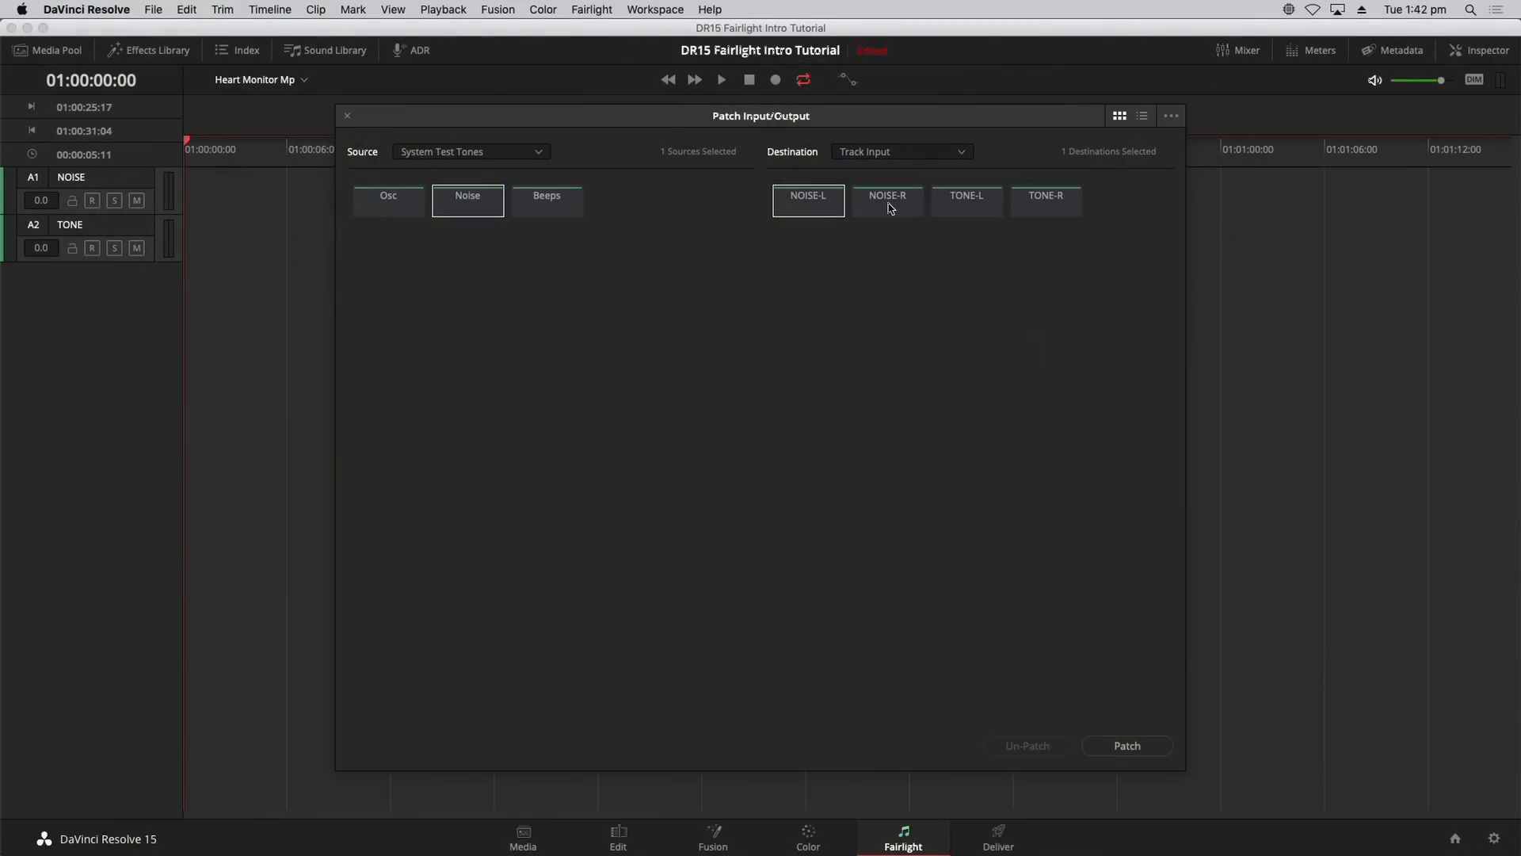
left_click(890, 207)
left_click(1153, 751)
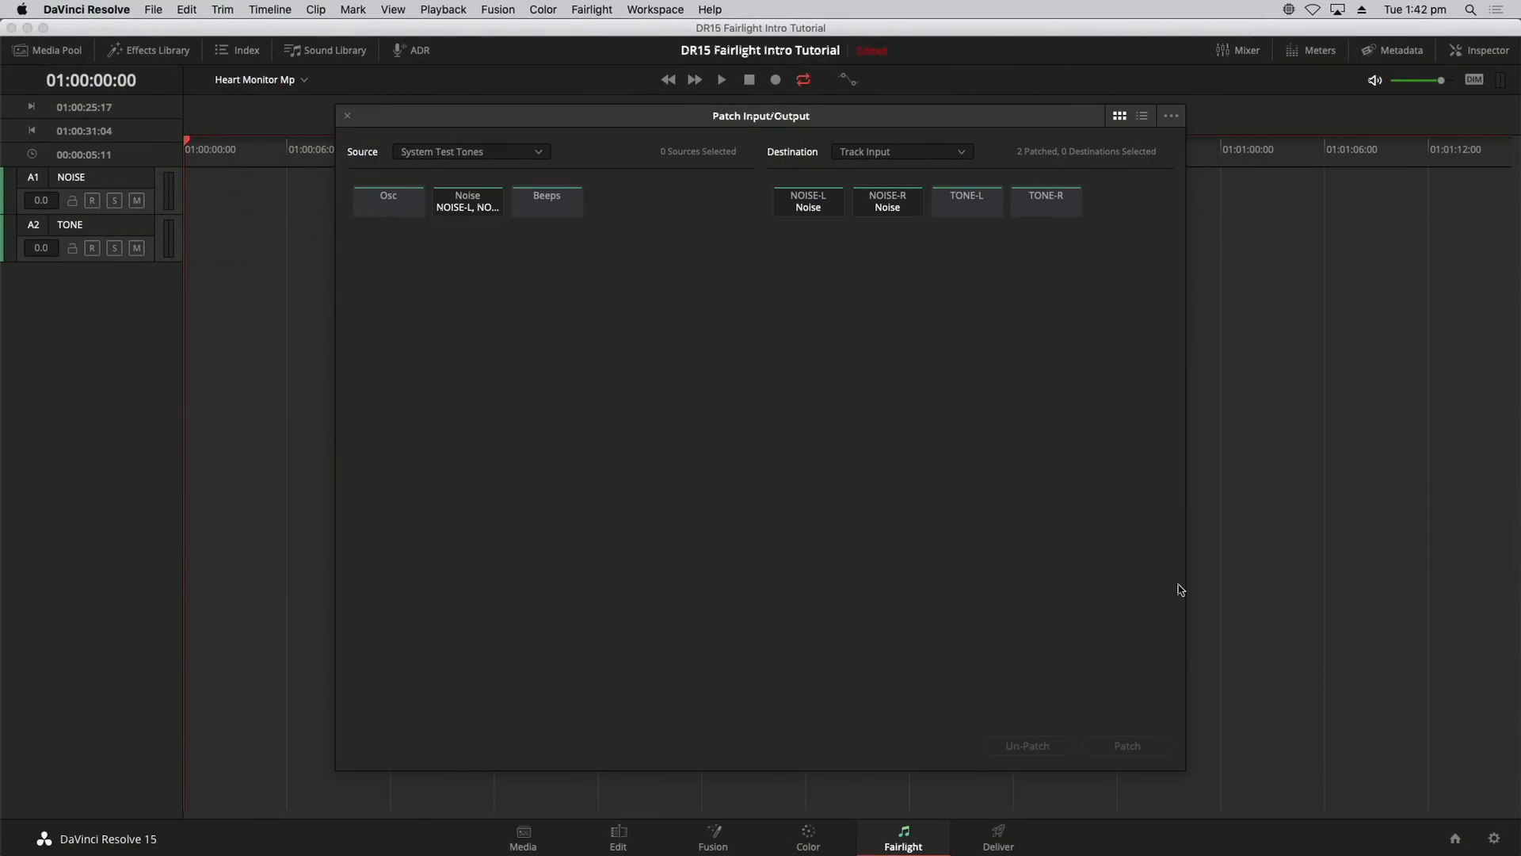
left_click(348, 116)
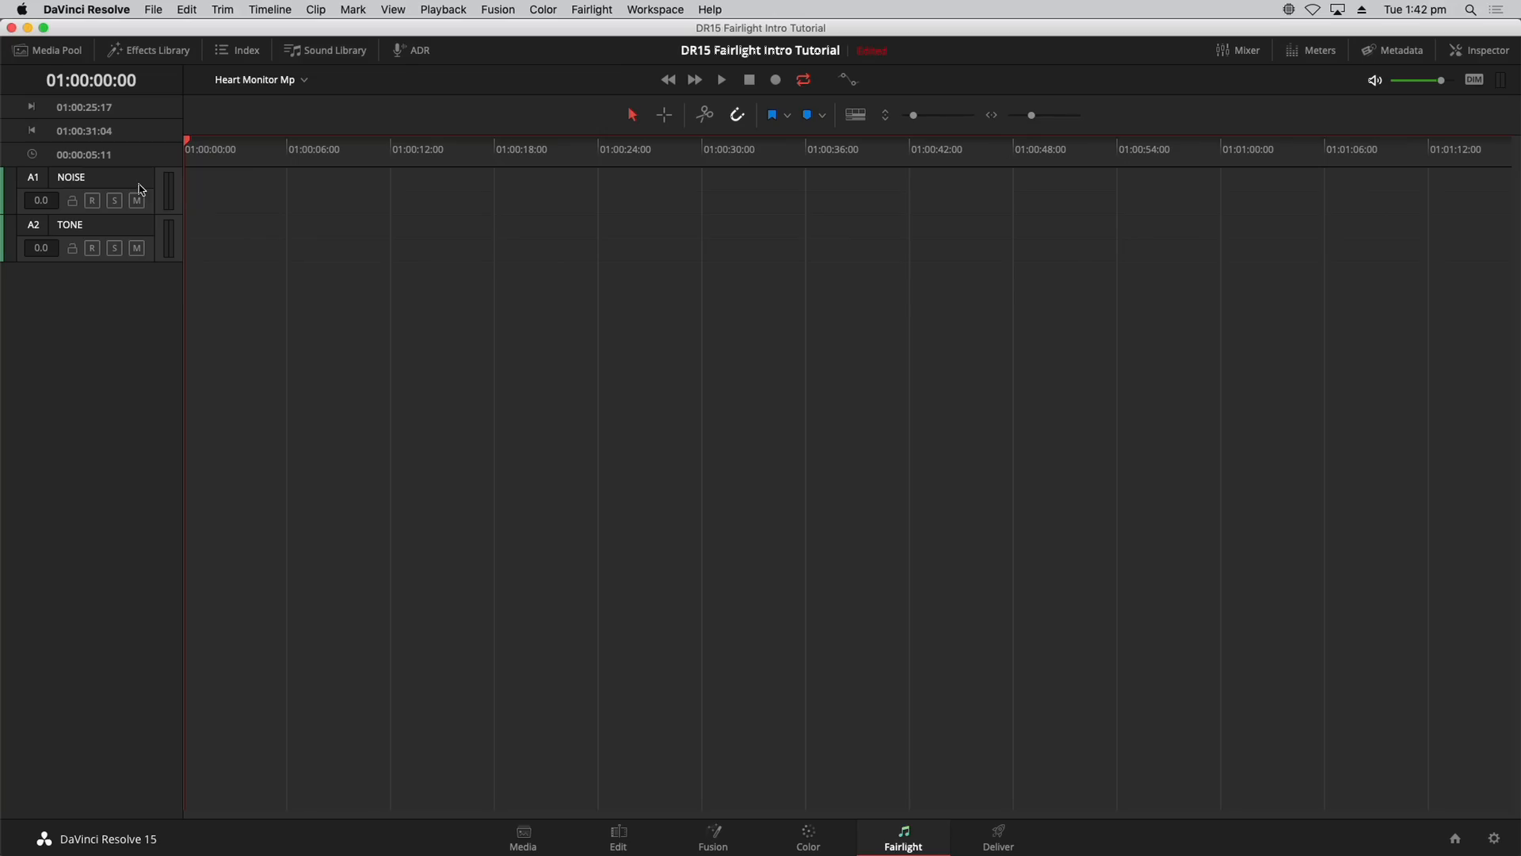
Step: Dim monitoring, arm the NOISE track, open Test Tones Settings, and briefly audition the tone
left_click(1474, 81)
left_click(92, 201)
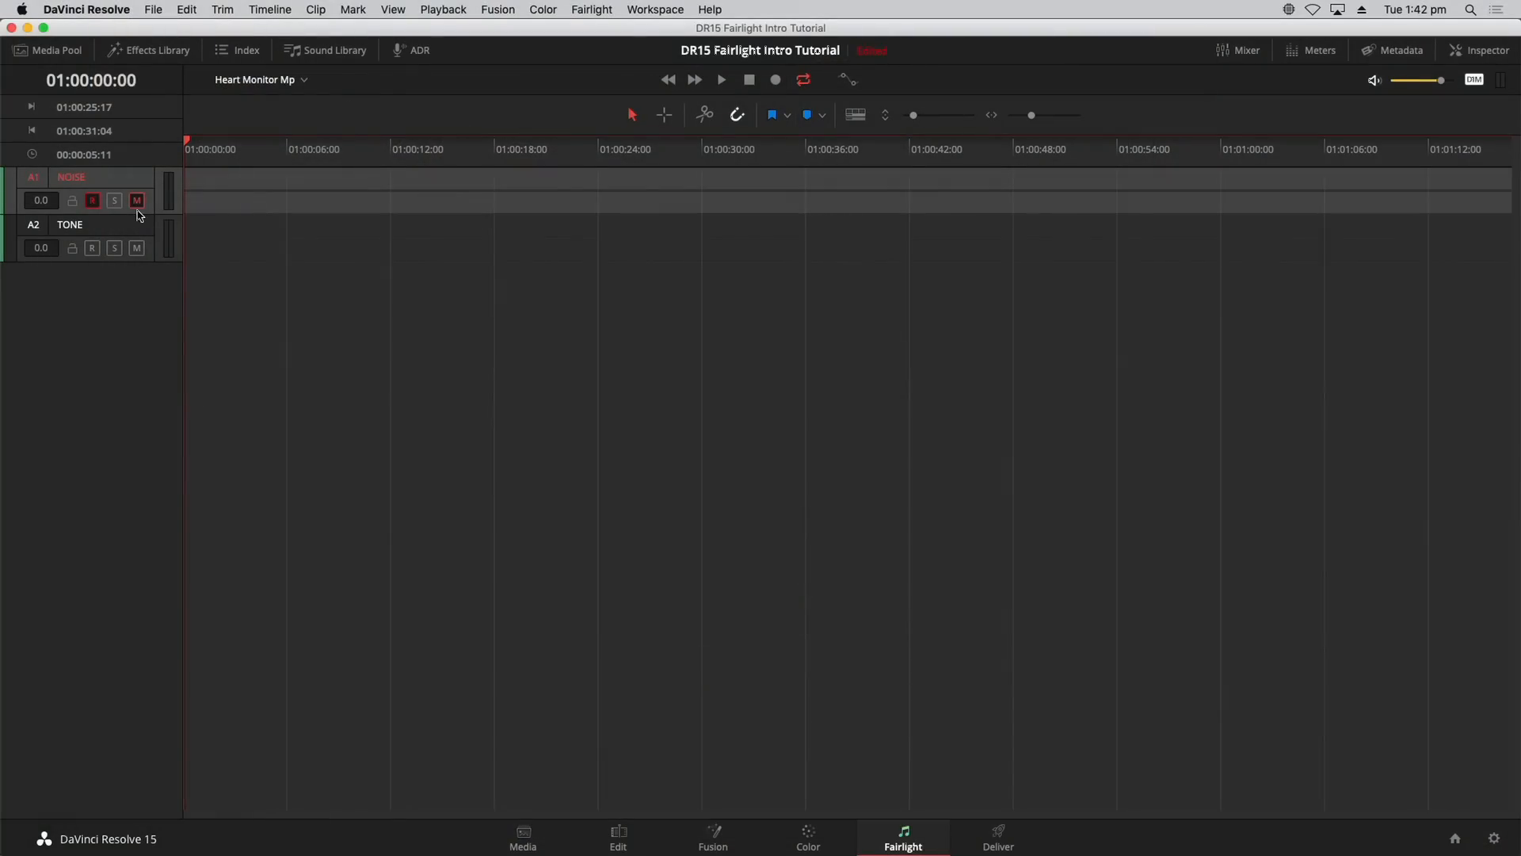
left_click(591, 10)
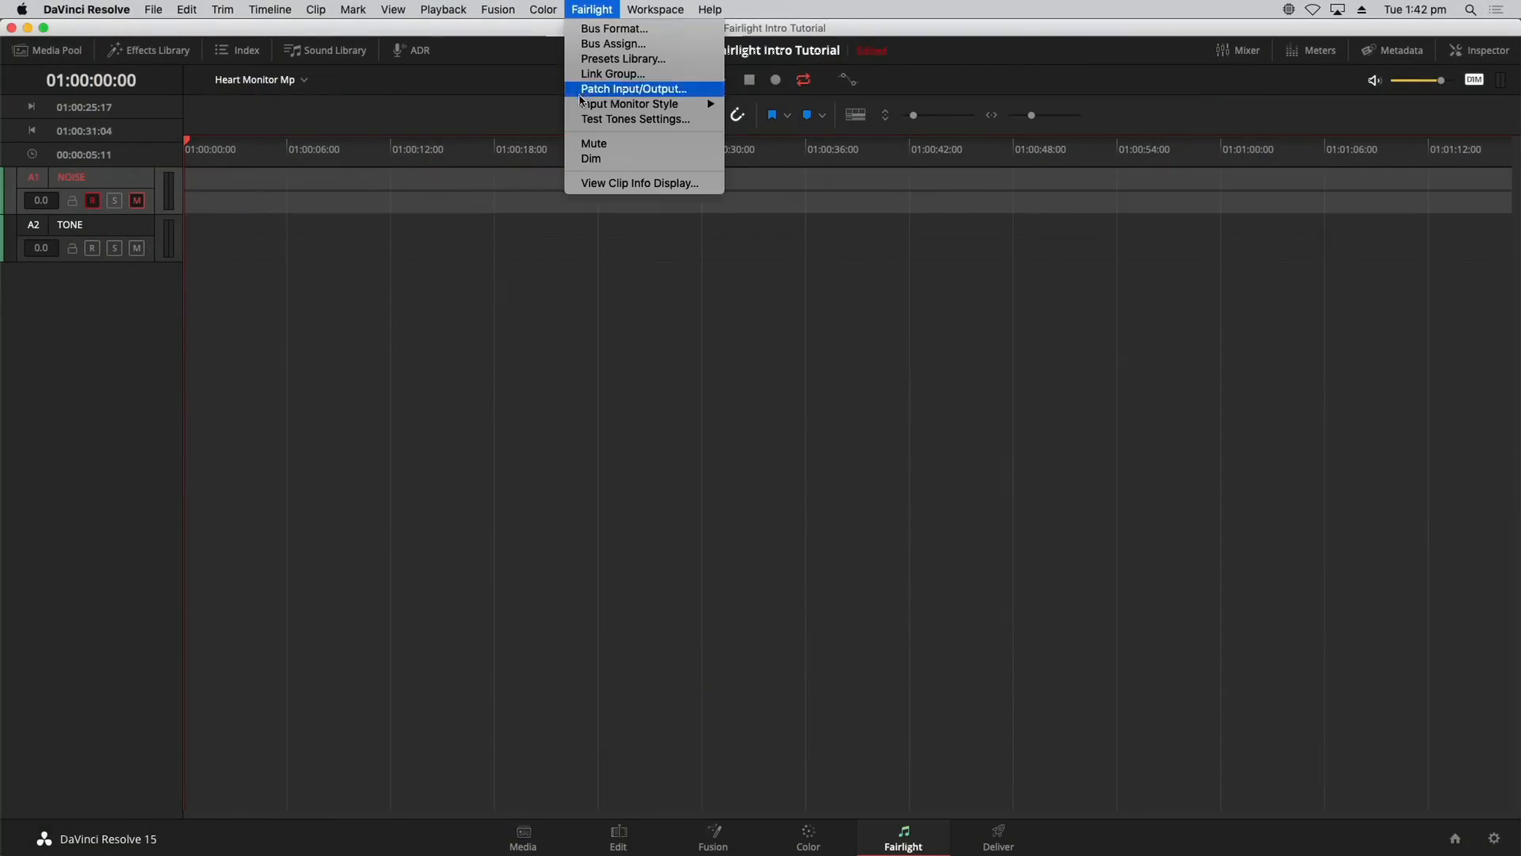
left_click(625, 119)
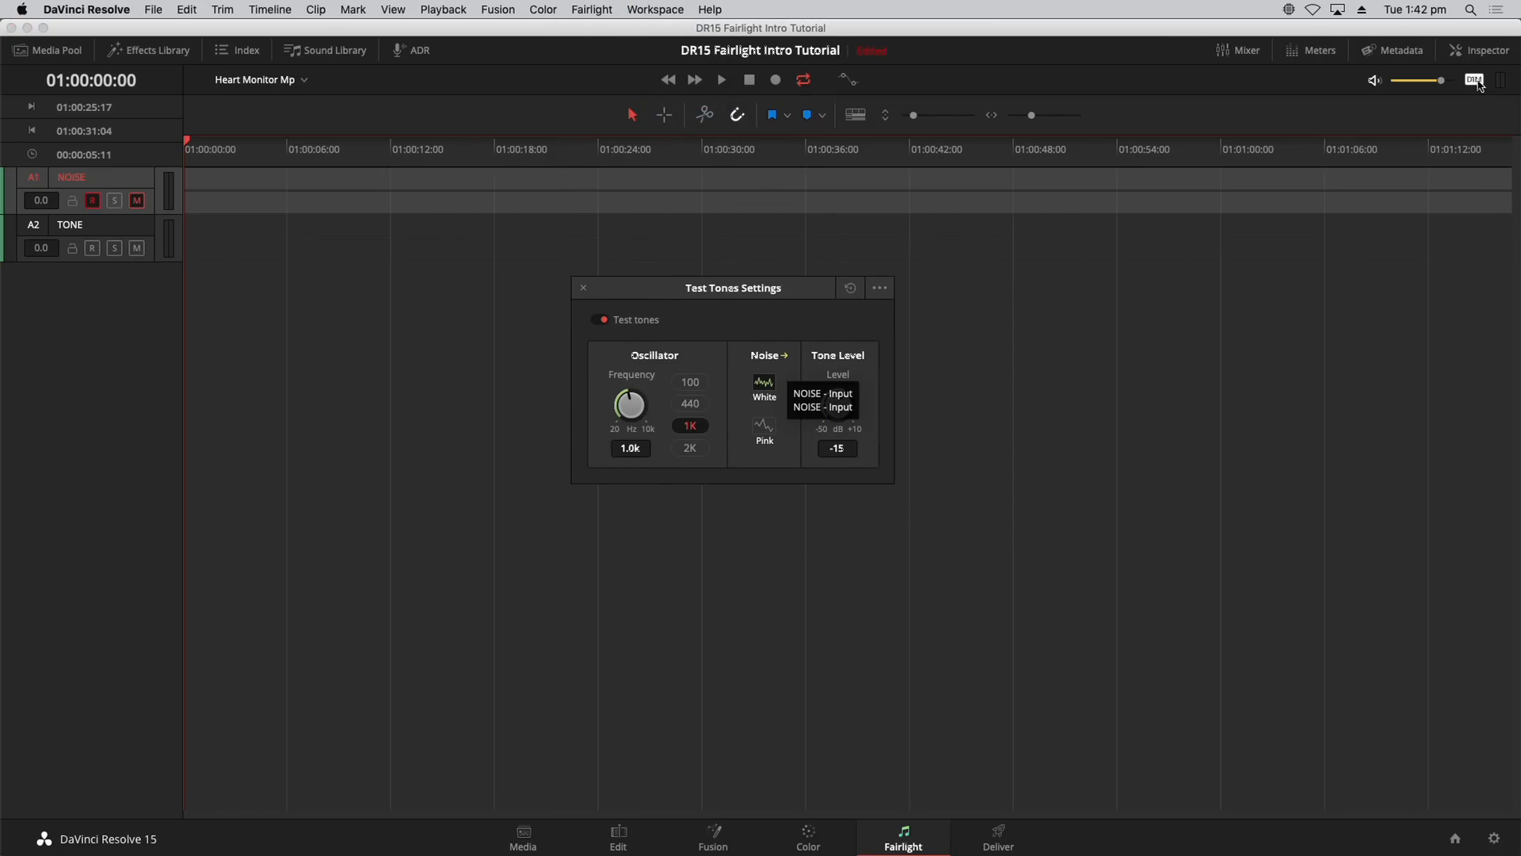
left_click(137, 202)
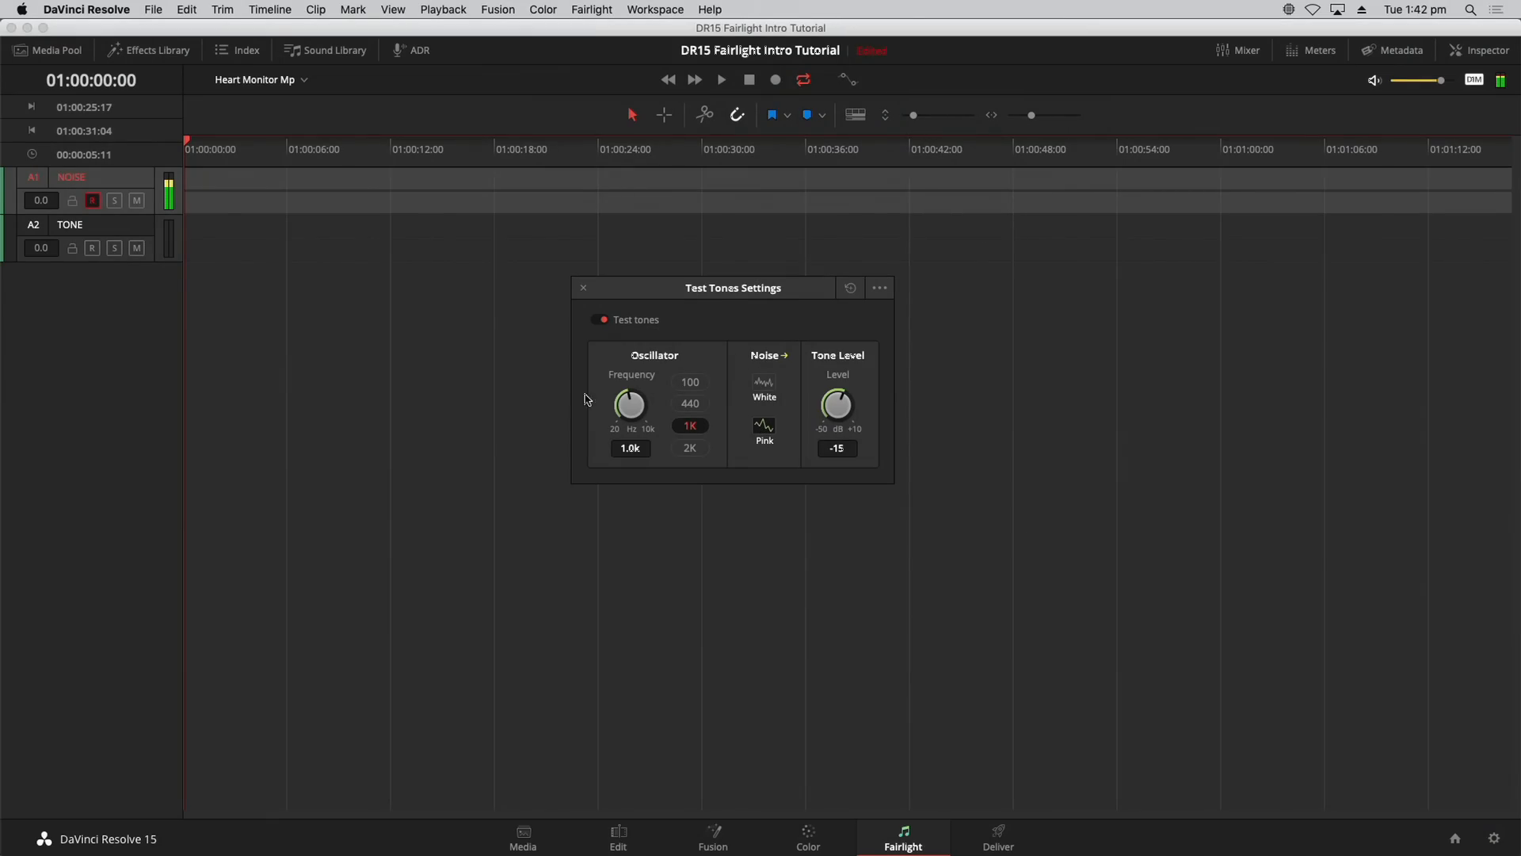
left_click(136, 201)
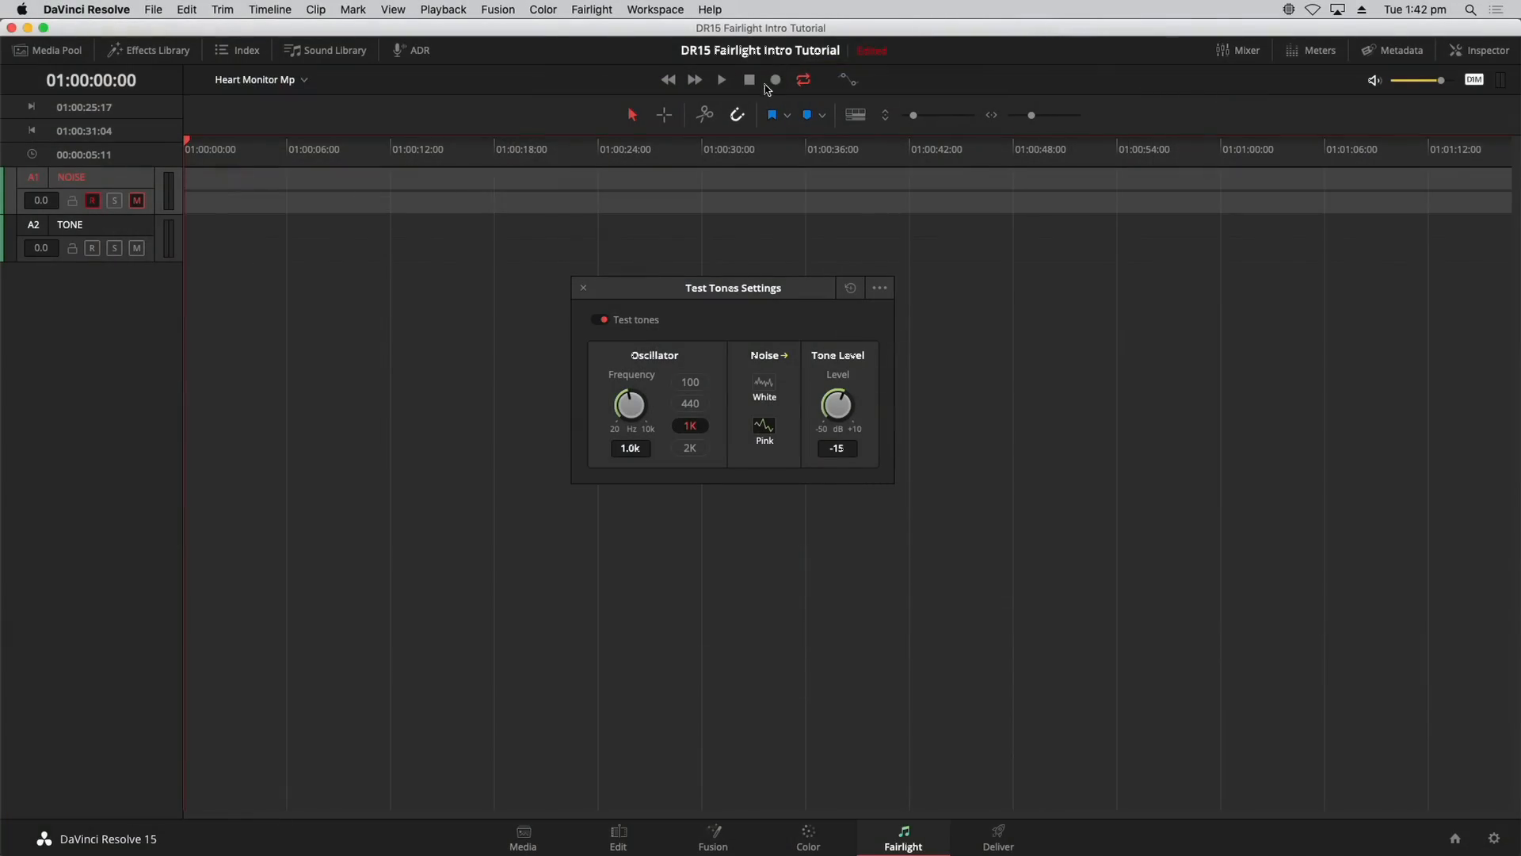
Step: Record about six seconds of pink noise onto NOISE, then show the audio meters
left_click(773, 81)
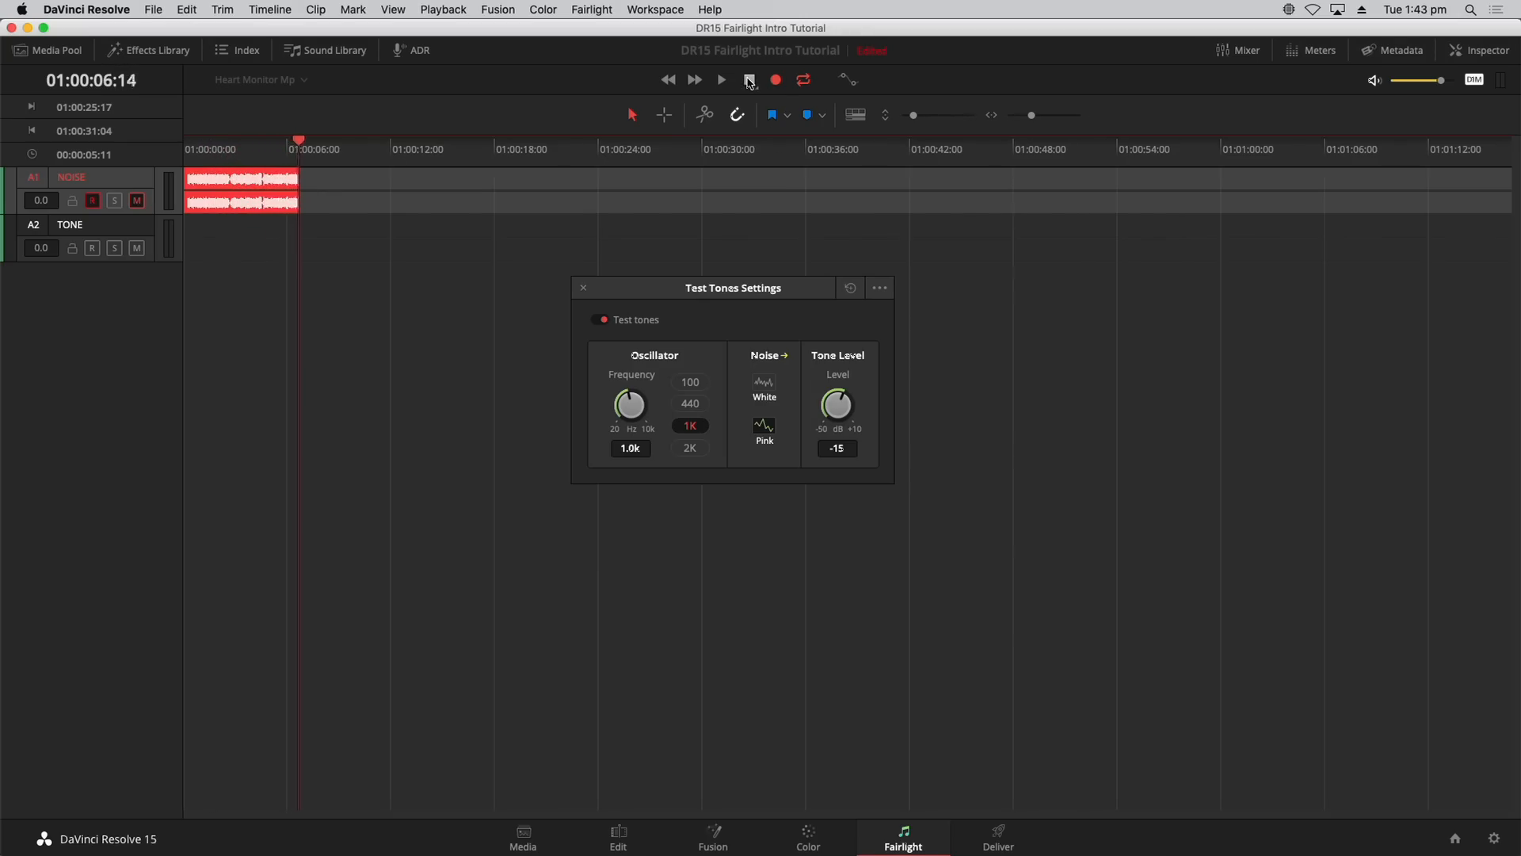
left_click(749, 80)
left_click(260, 160)
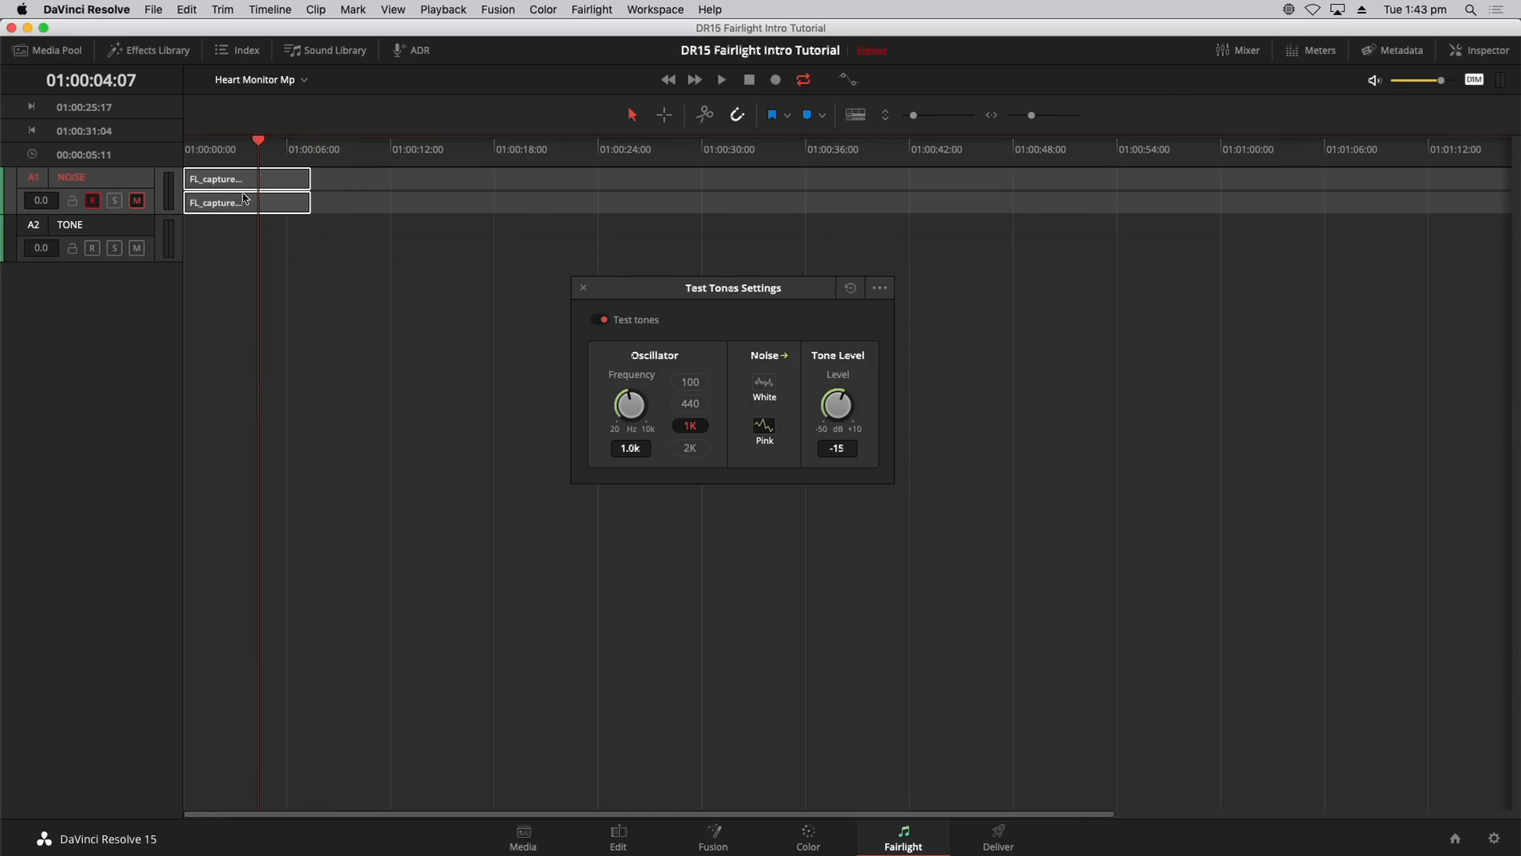
left_click(1291, 51)
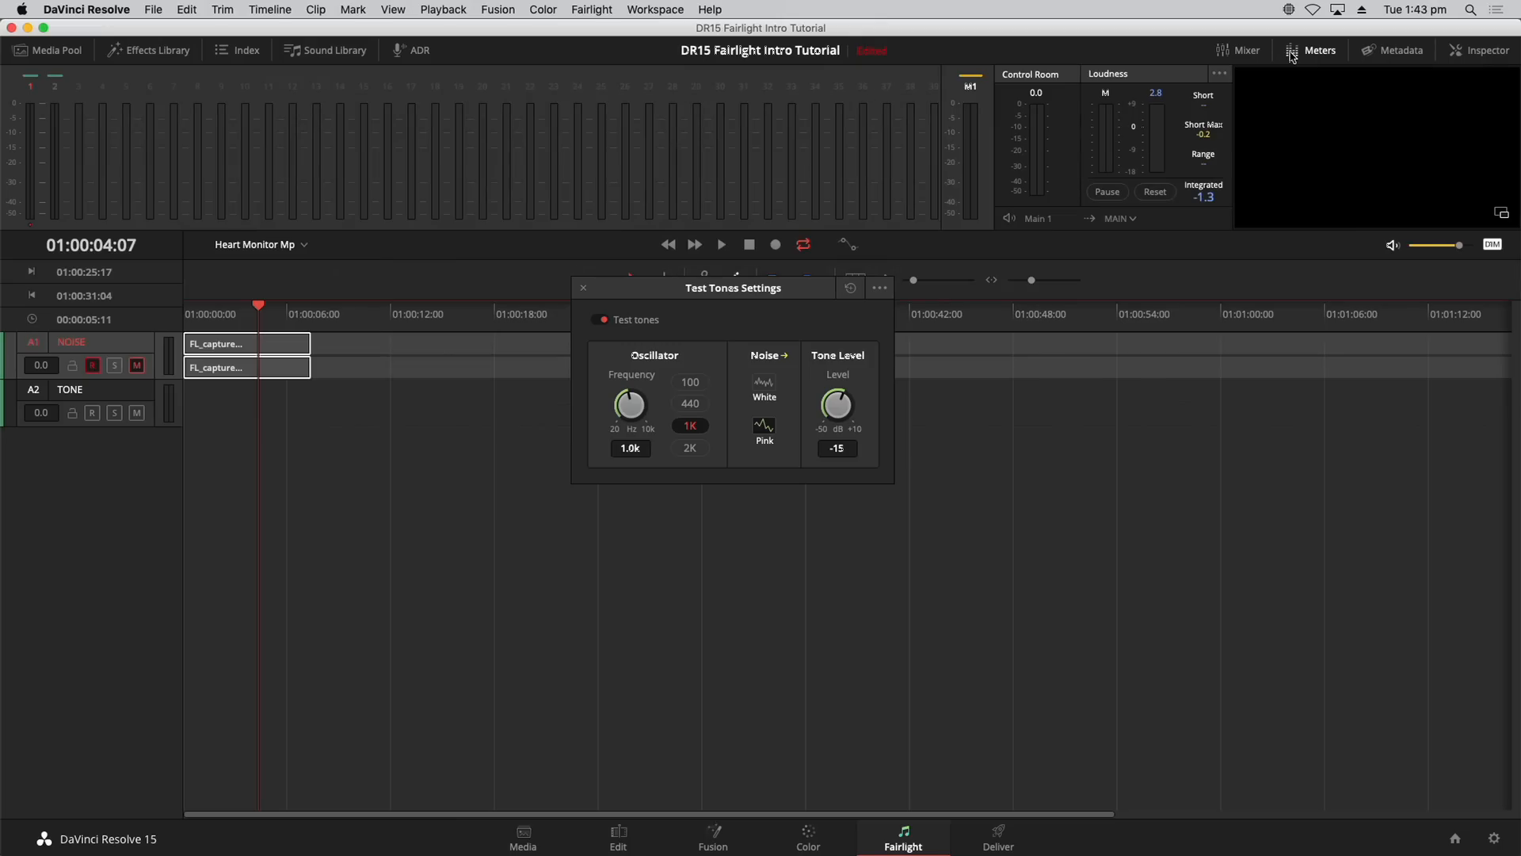
Step: Move the Test Tones window lower and play back the recorded noise on NOISE
left_click_drag(812, 293, 832, 407)
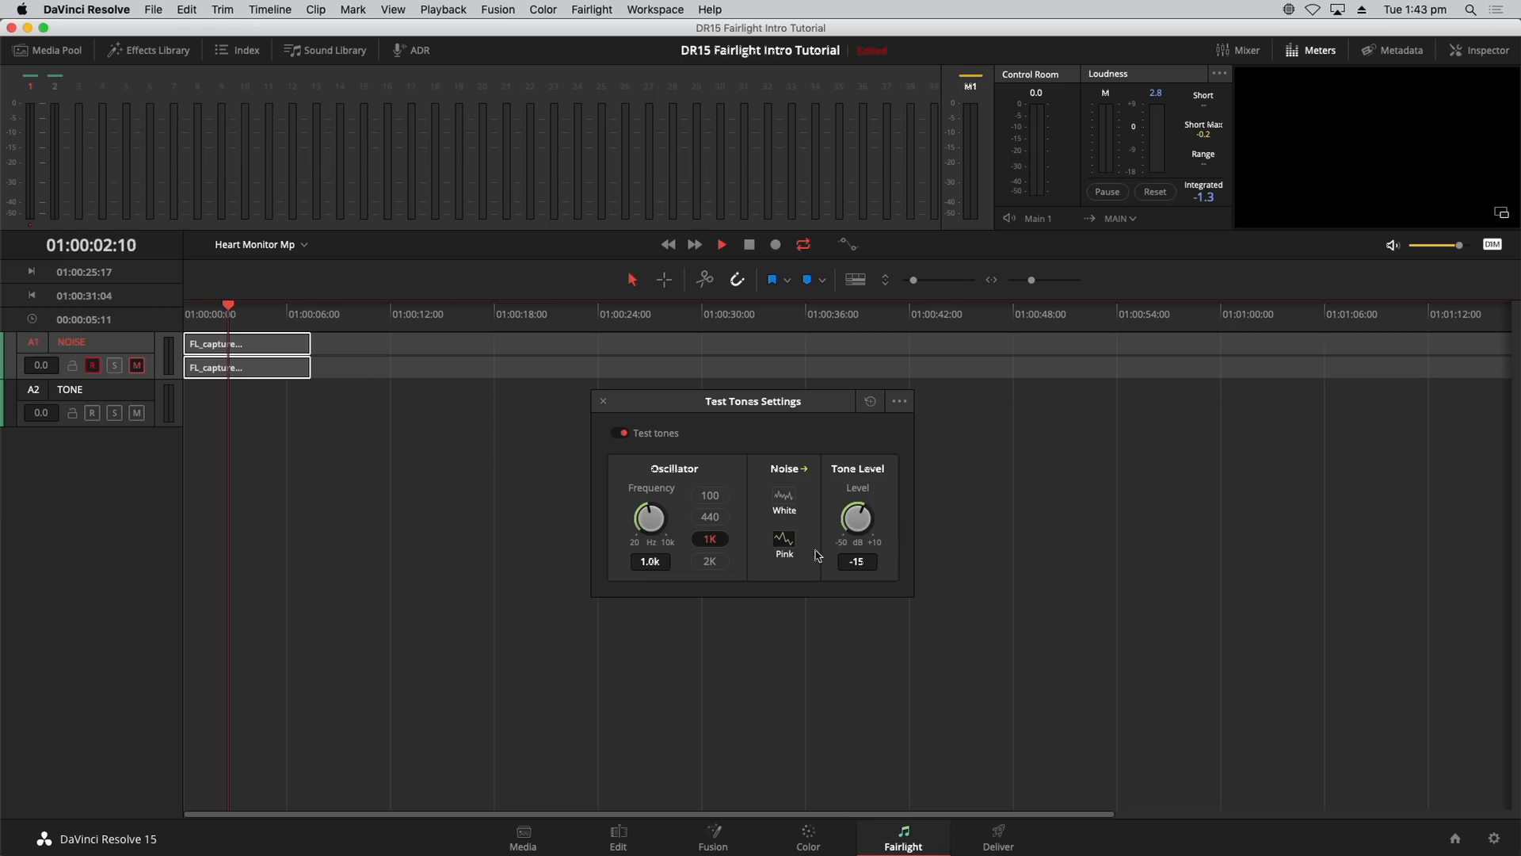
left_click(133, 366)
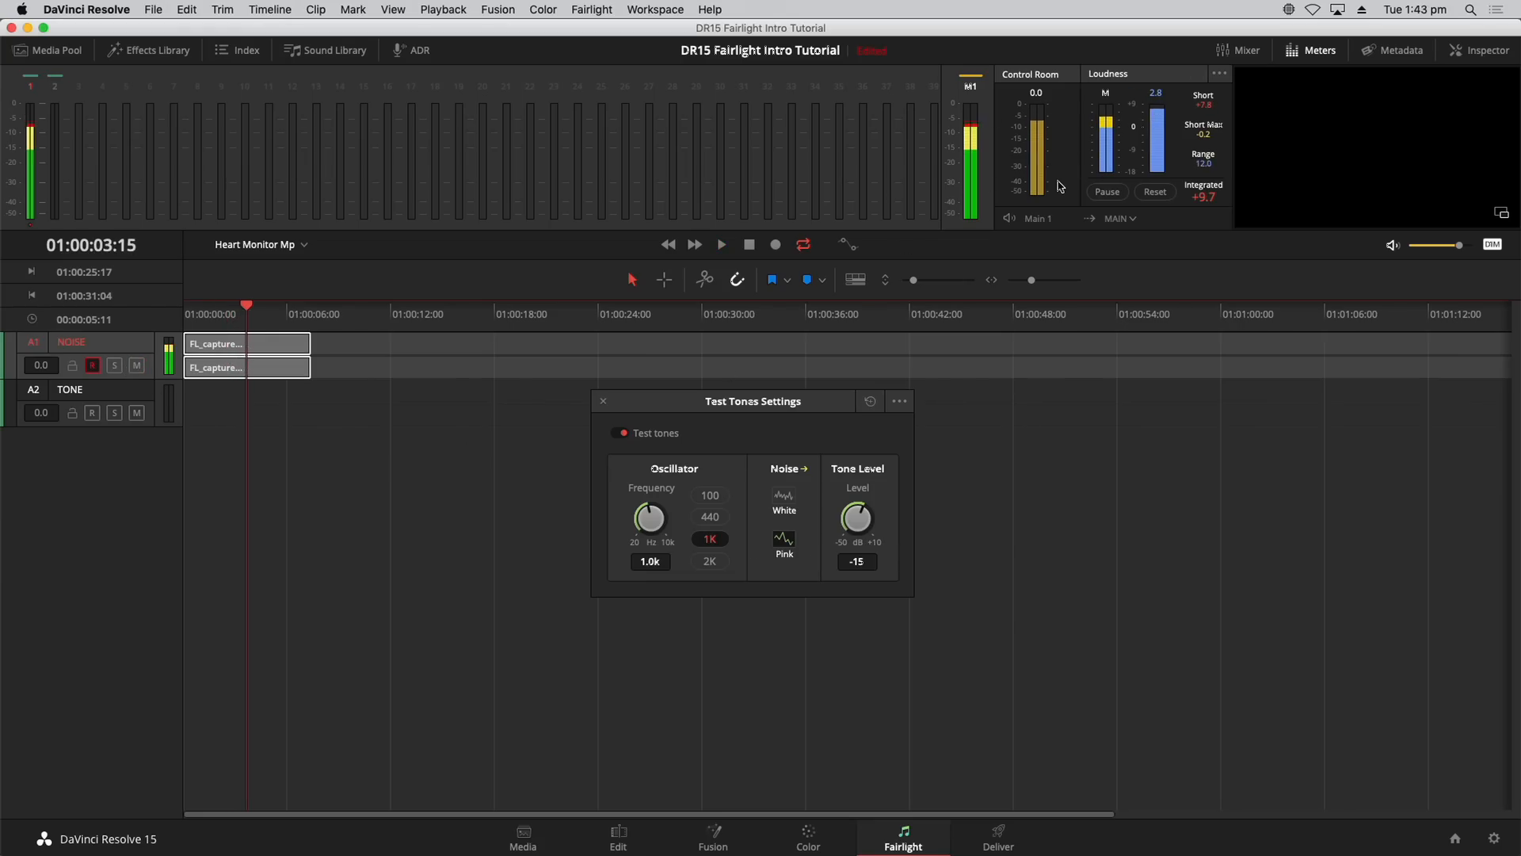
left_click(135, 366)
key("space")
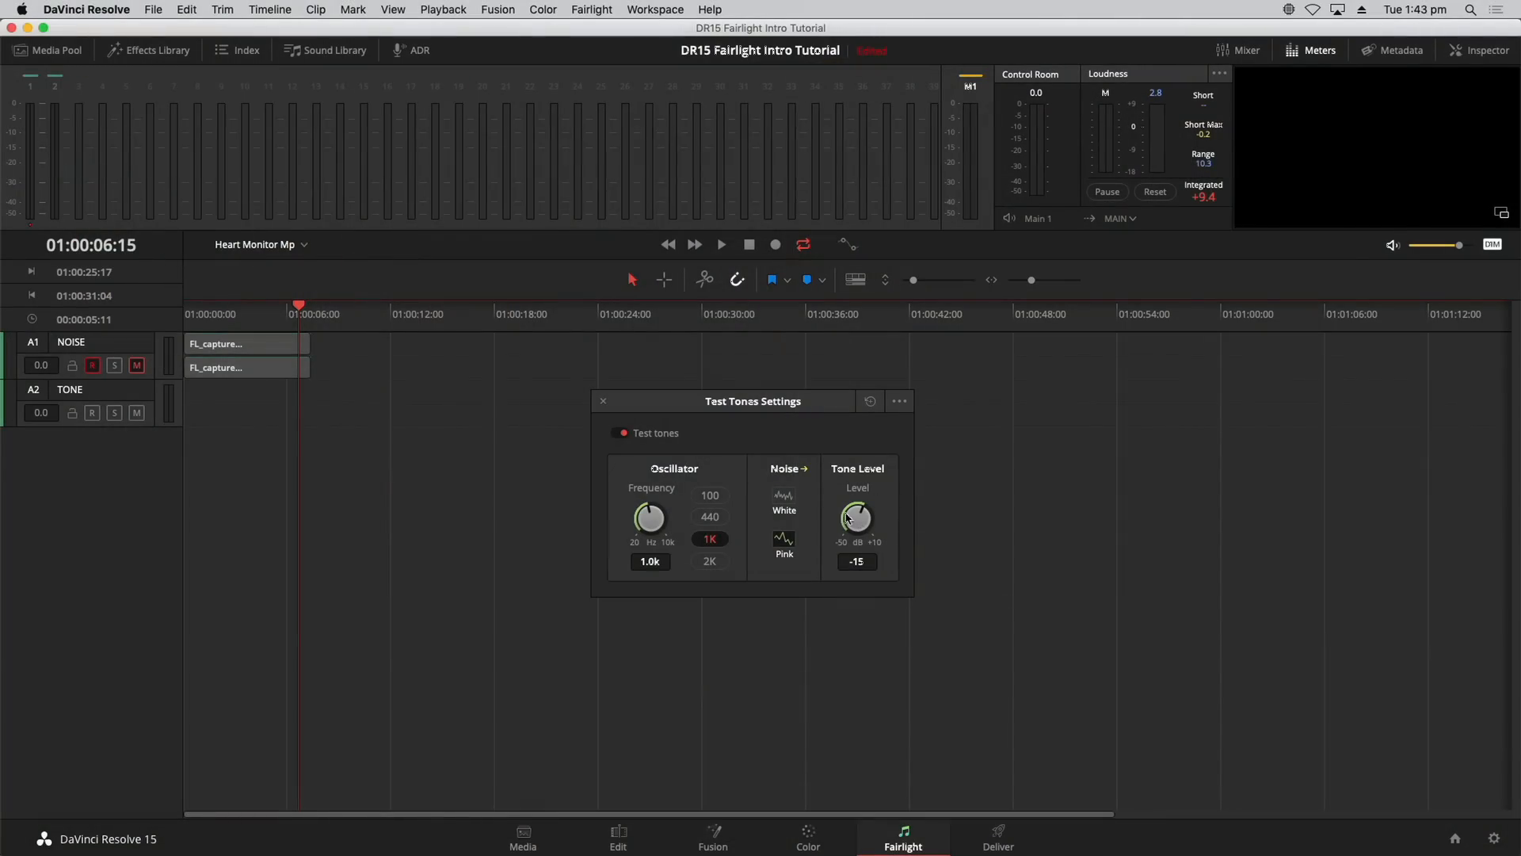
Step: Lower the test tone level from -15 to -23 and check it on NOISE
left_click_drag(859, 514, 843, 517)
left_click_drag(342, 320, 340, 320)
left_click(143, 366)
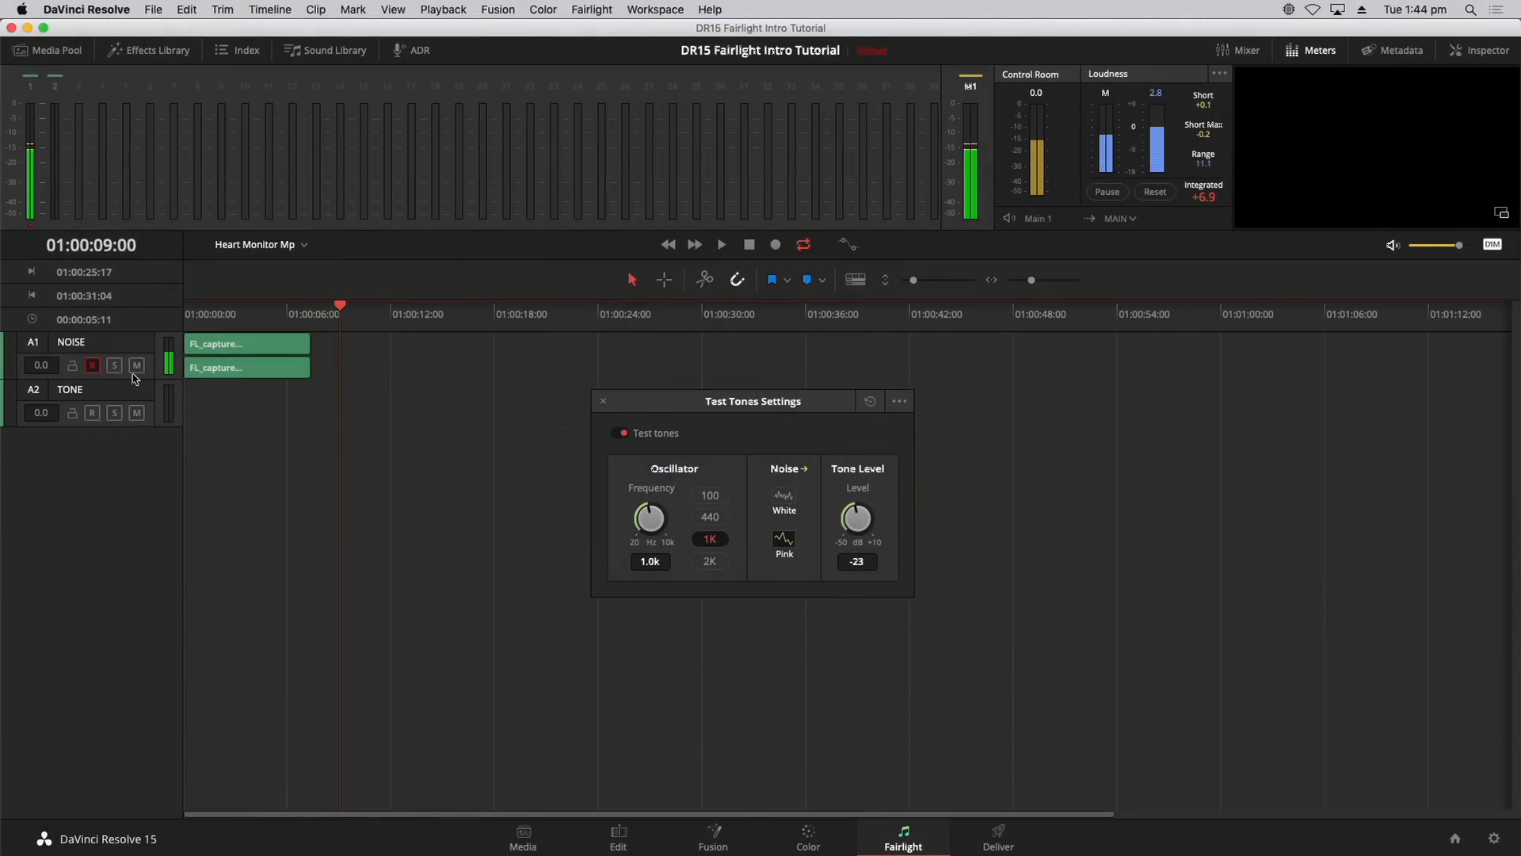
left_click(136, 366)
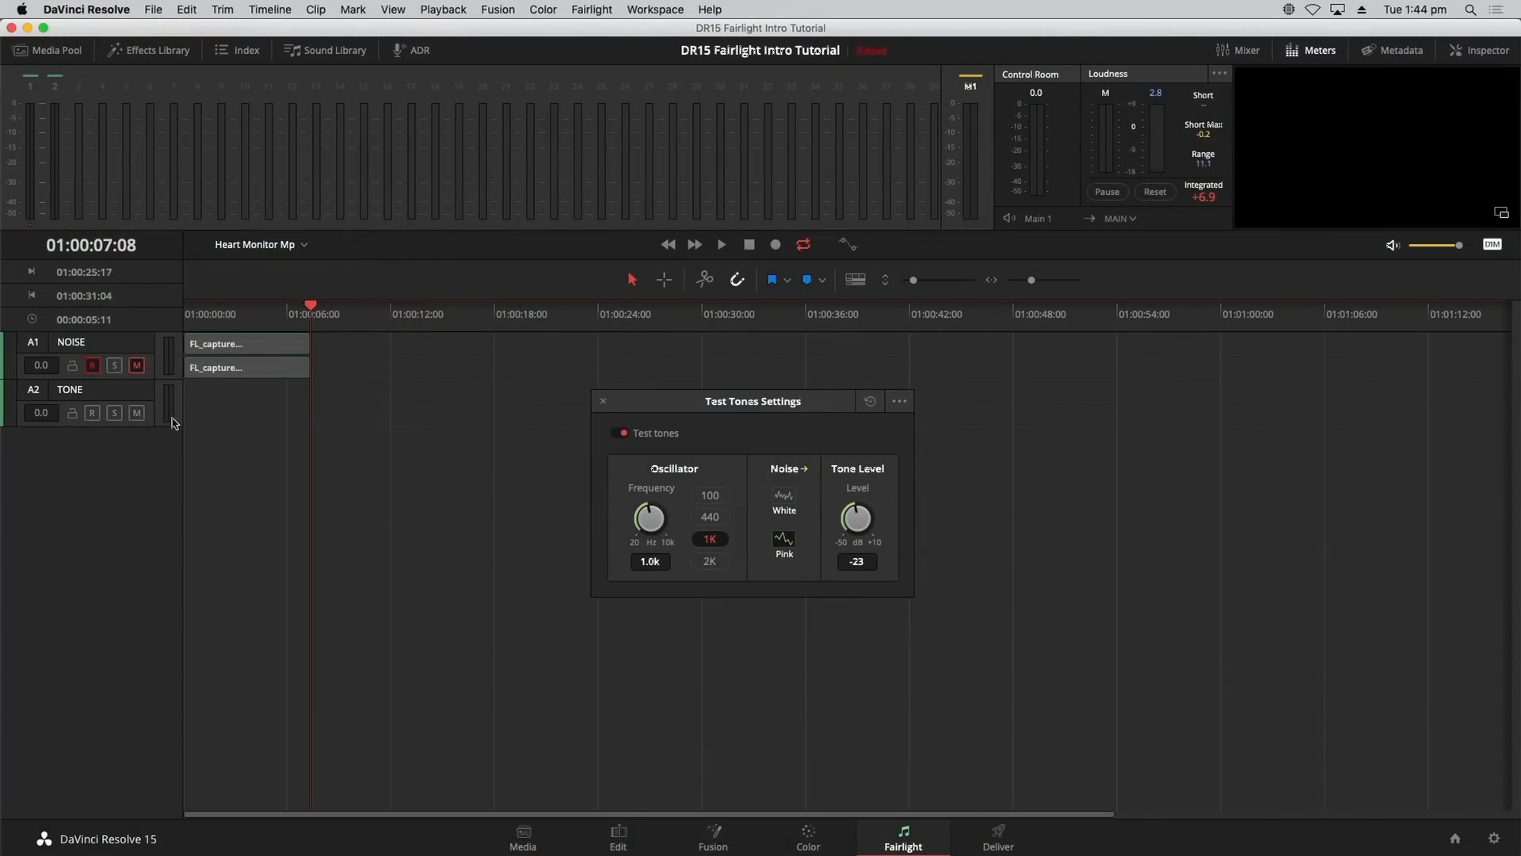
Step: Select the TONE track and un-patch the Noise test tone from the NOISE inputs
left_click(108, 393)
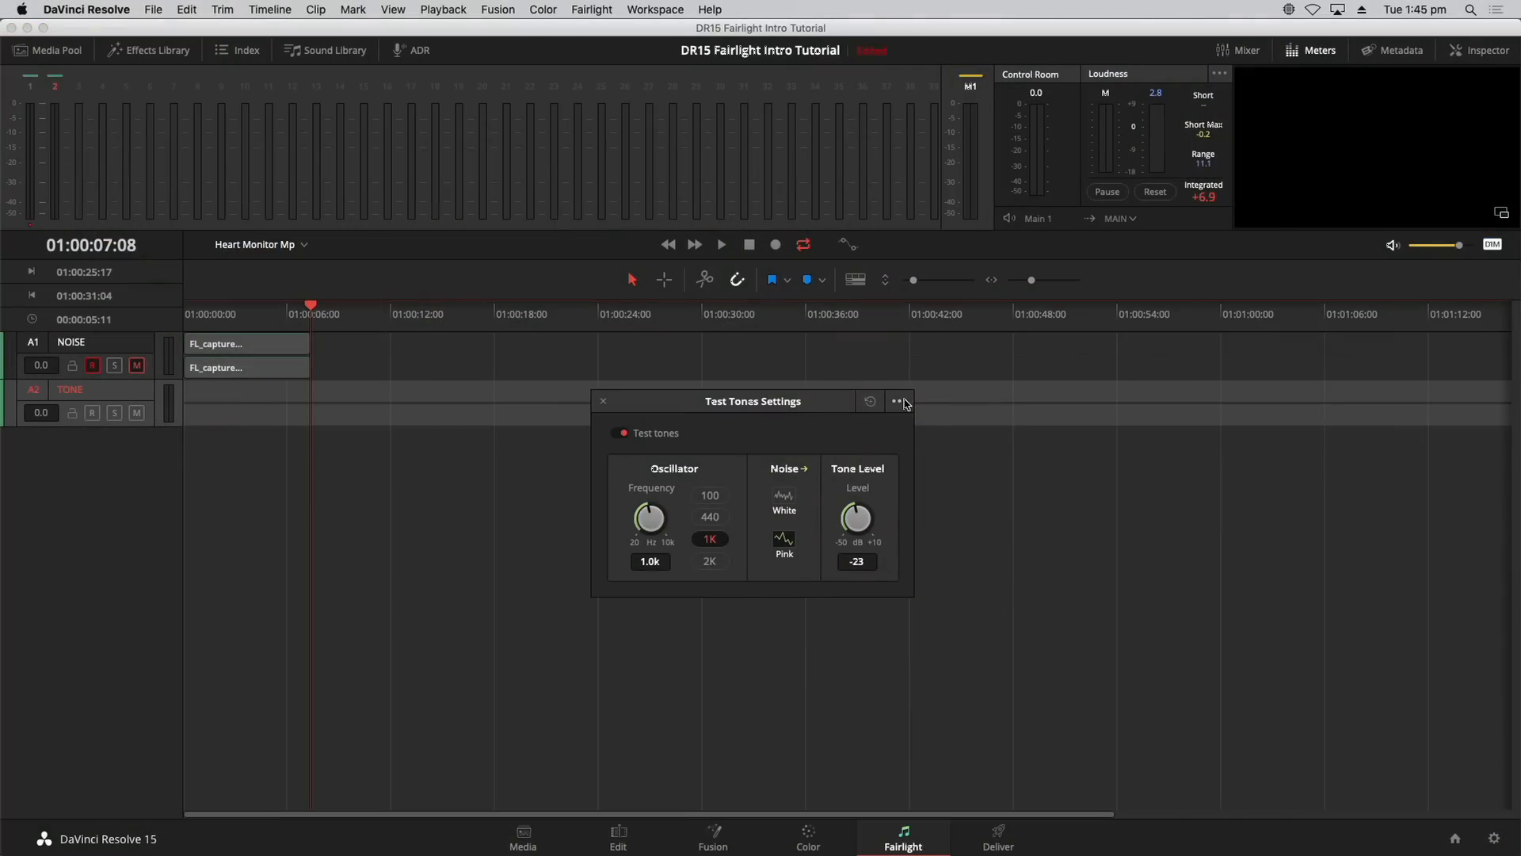
left_click(943, 423)
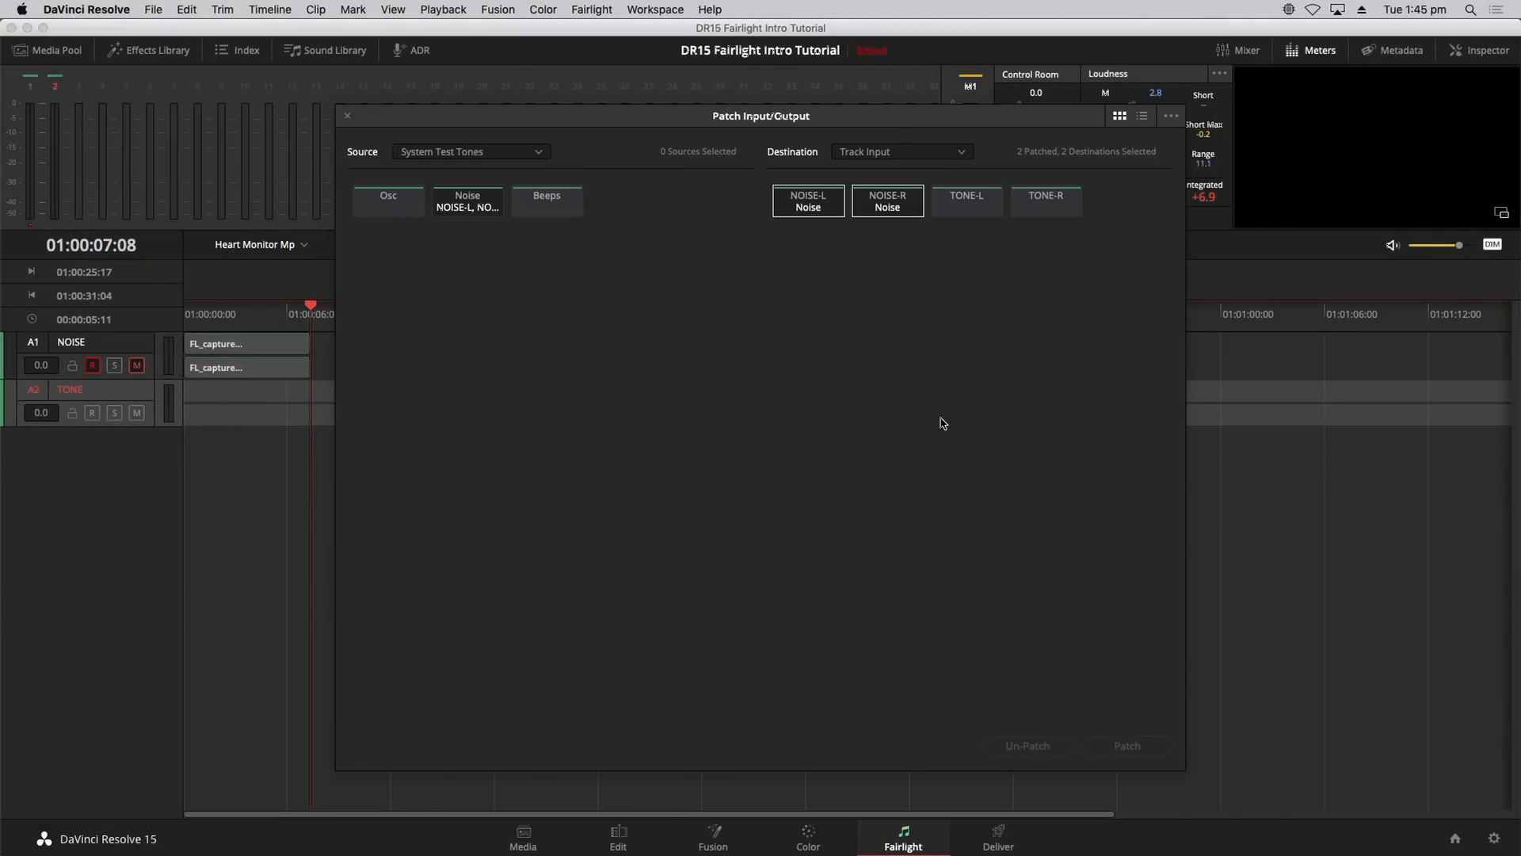
left_click(484, 206)
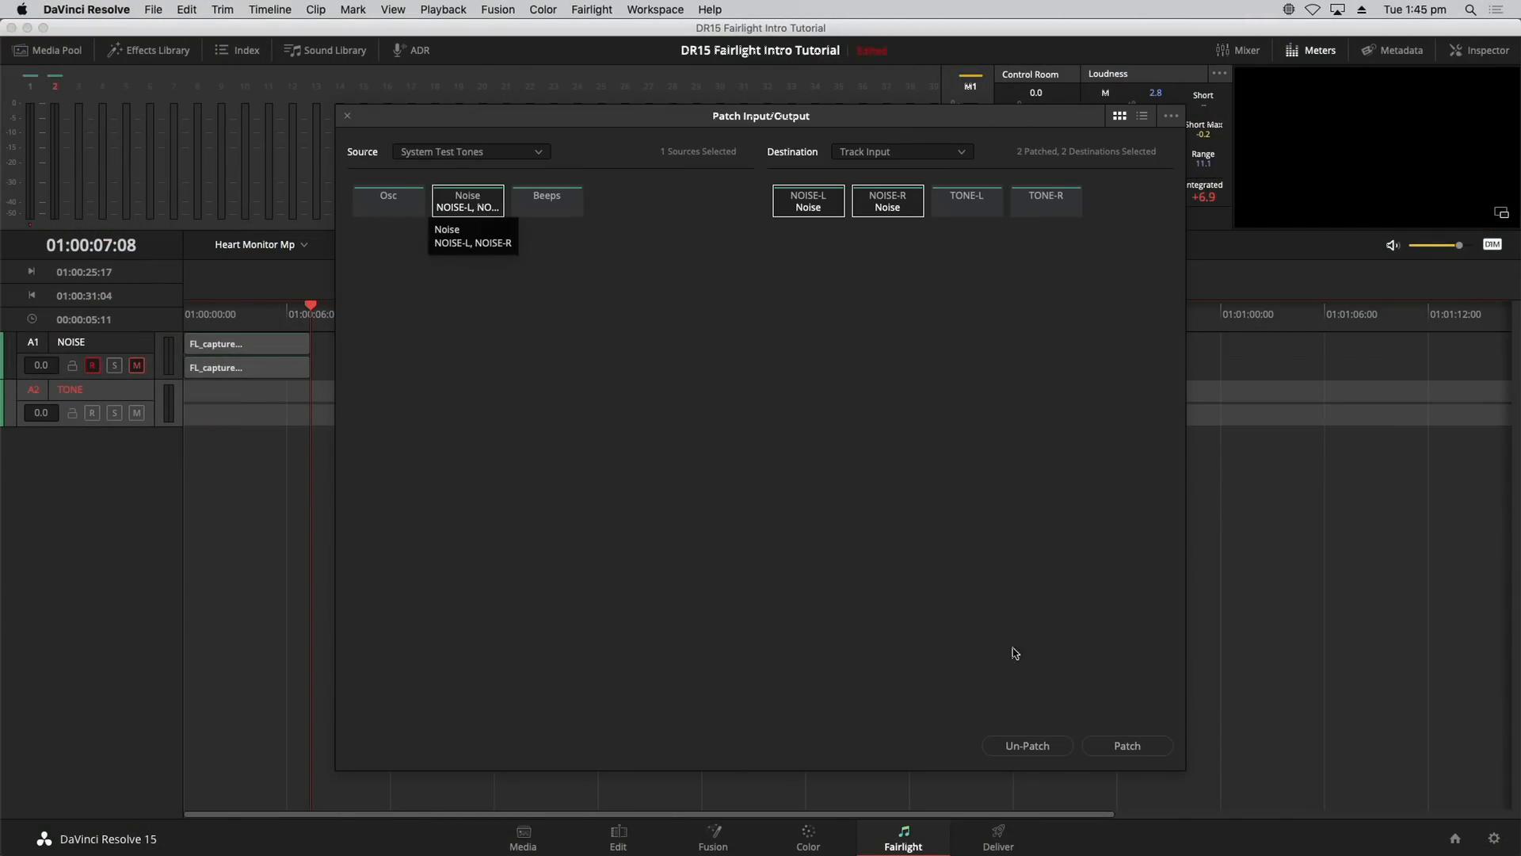
left_click(1024, 746)
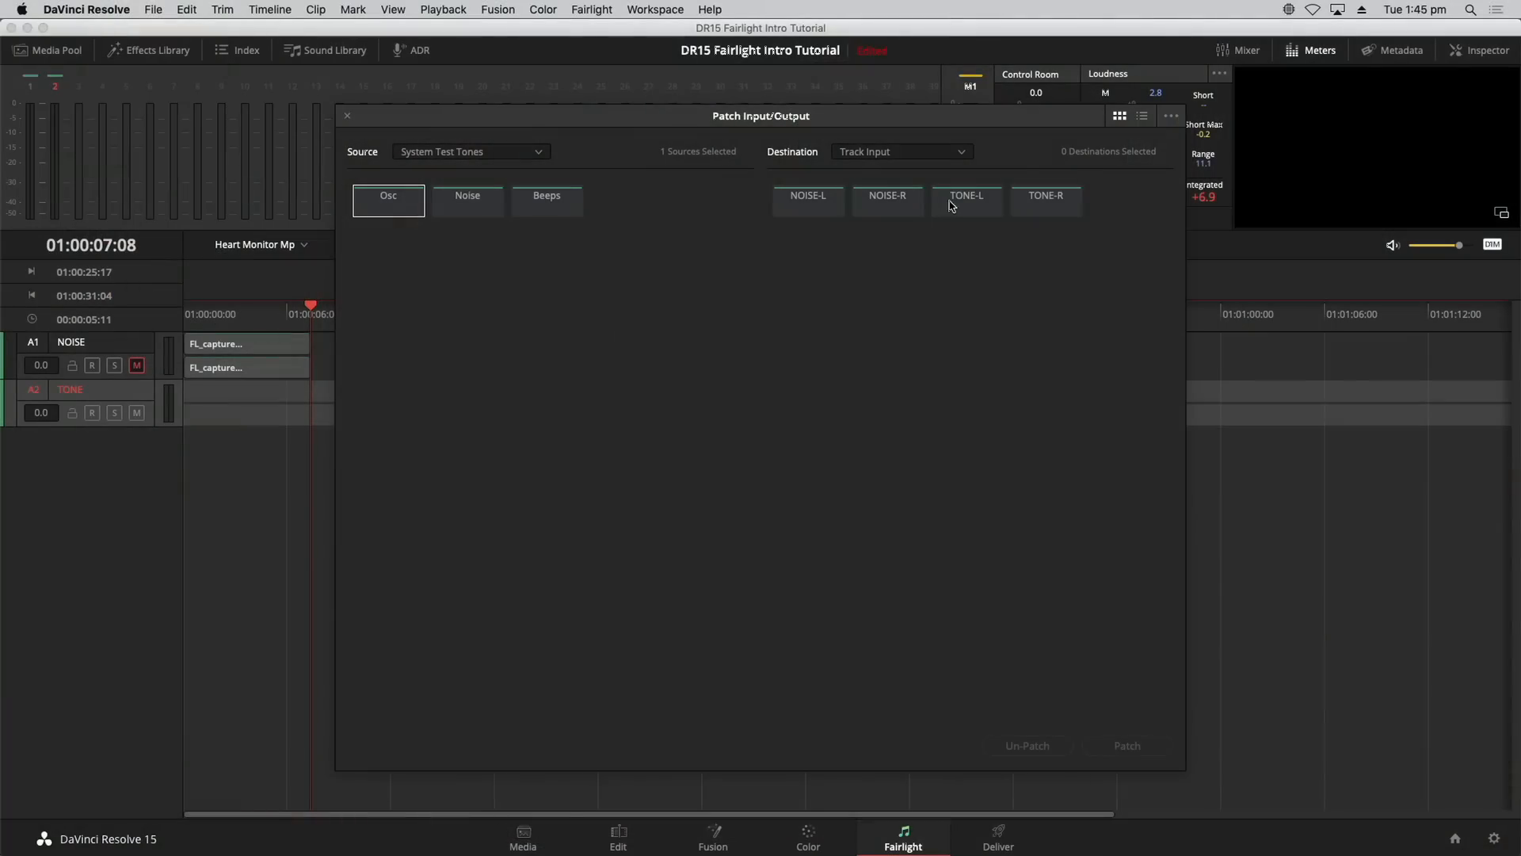
Step: Patch the oscillator to TONE-L and TONE-R, close the patch window, and arm TONE
left_click(958, 205)
left_click(1034, 211)
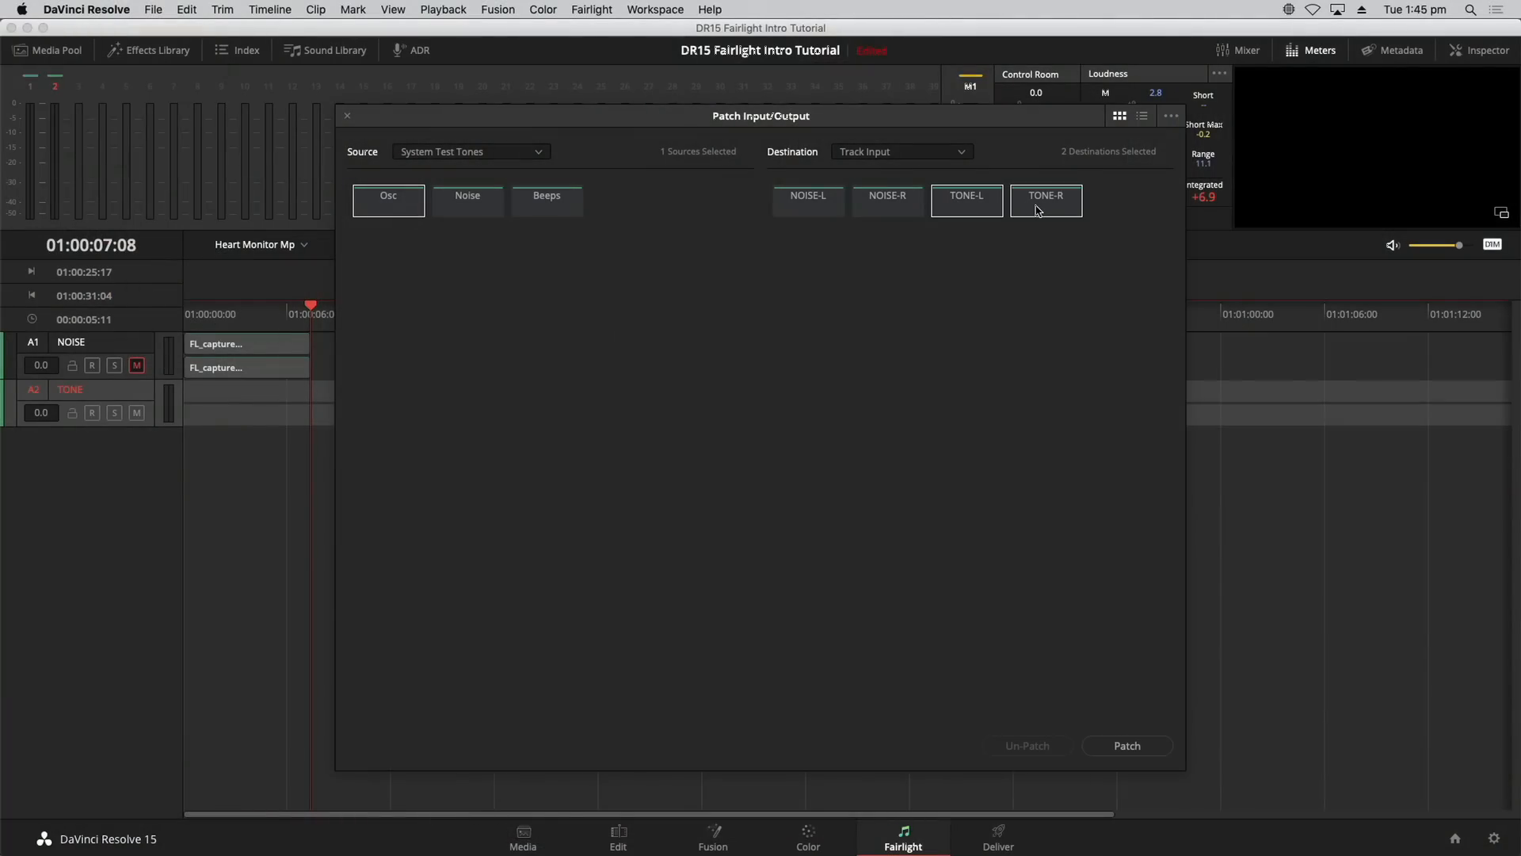
left_click(1159, 751)
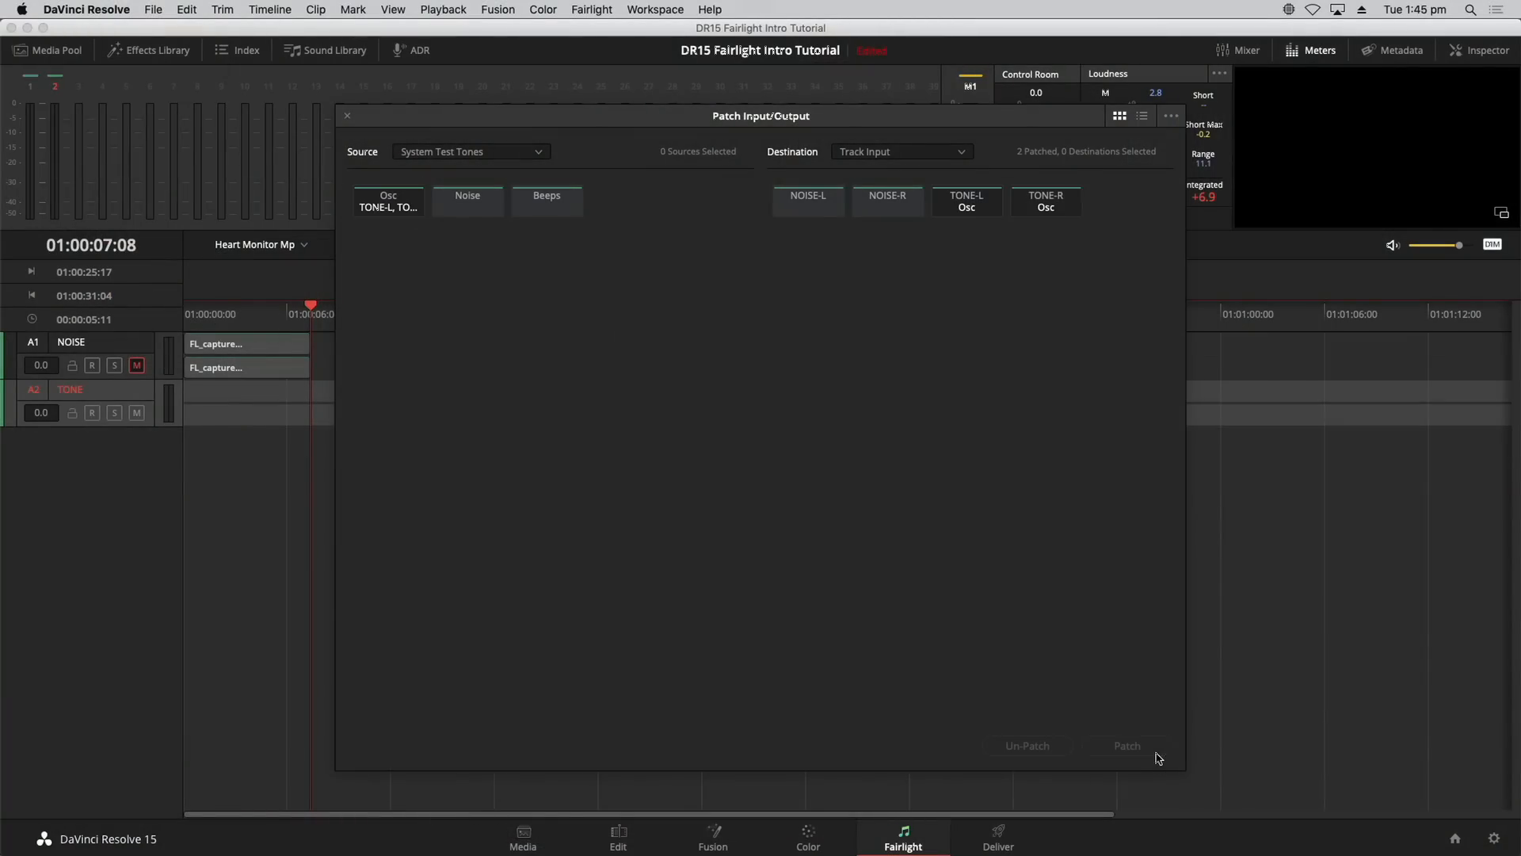
left_click(349, 117)
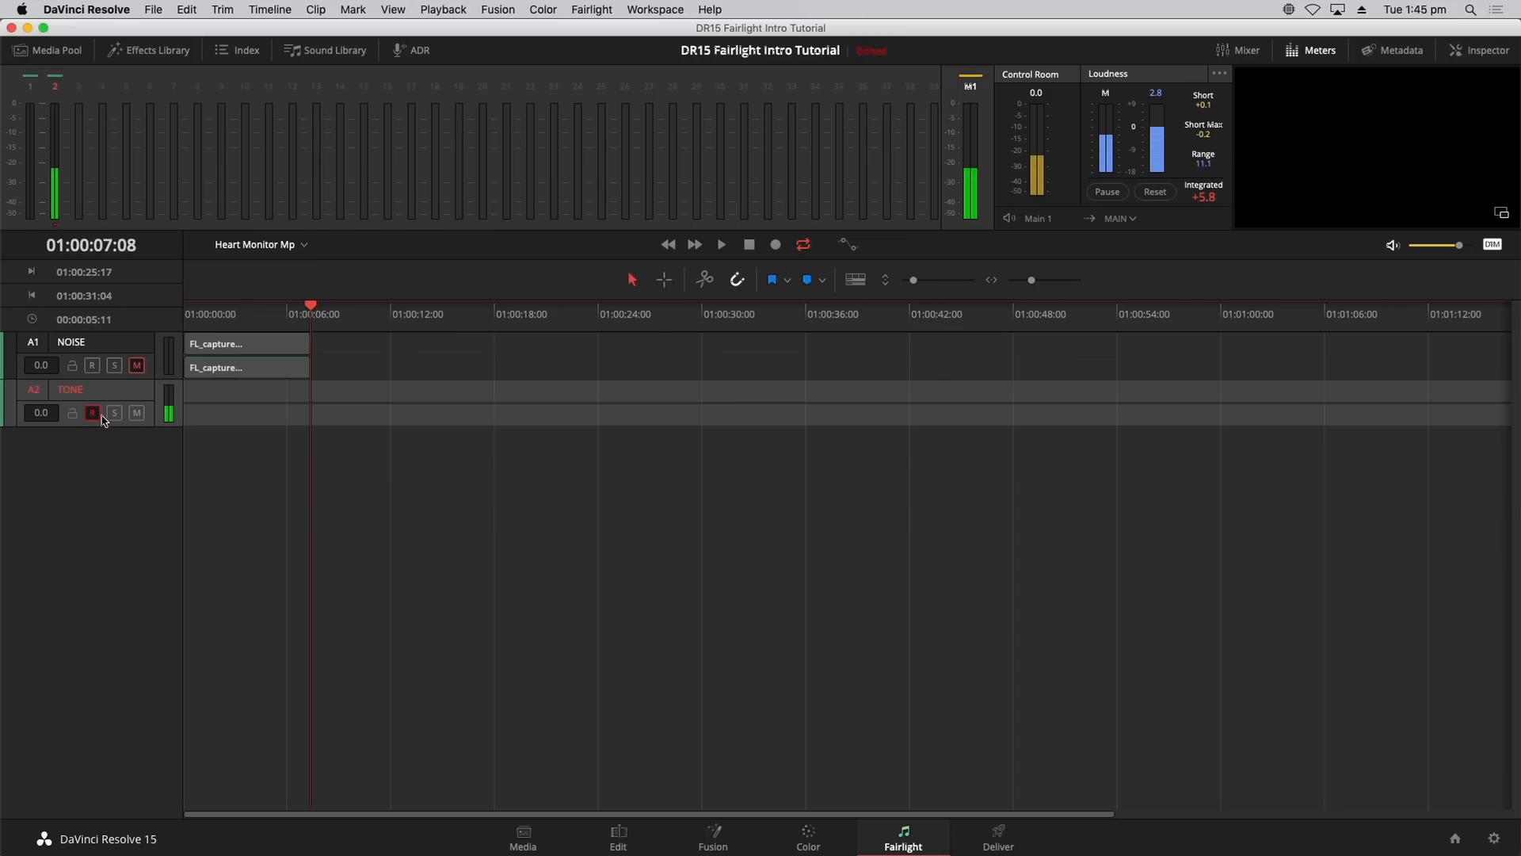
left_click(136, 413)
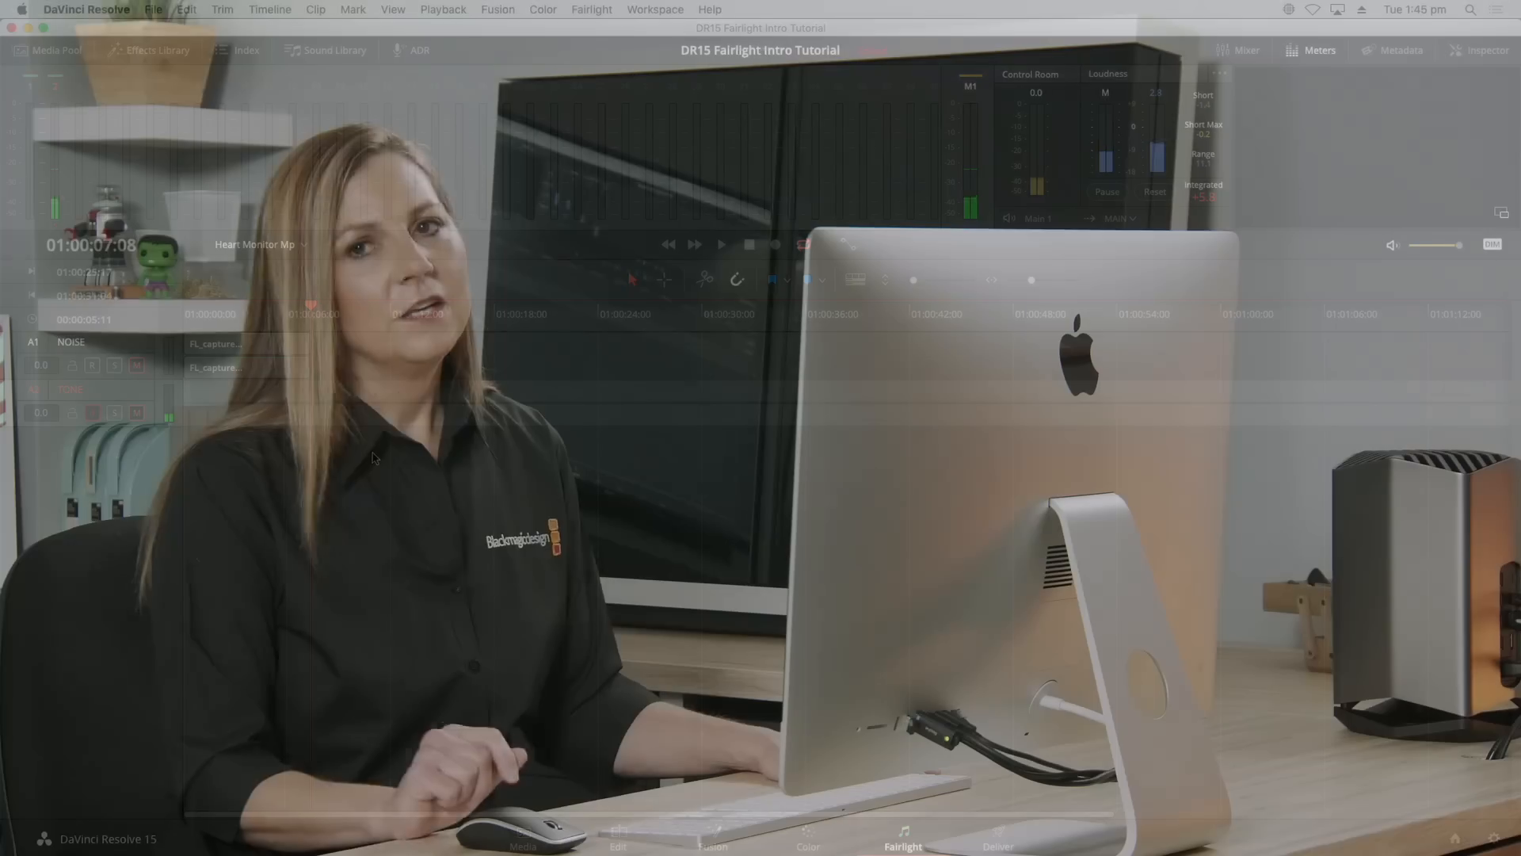
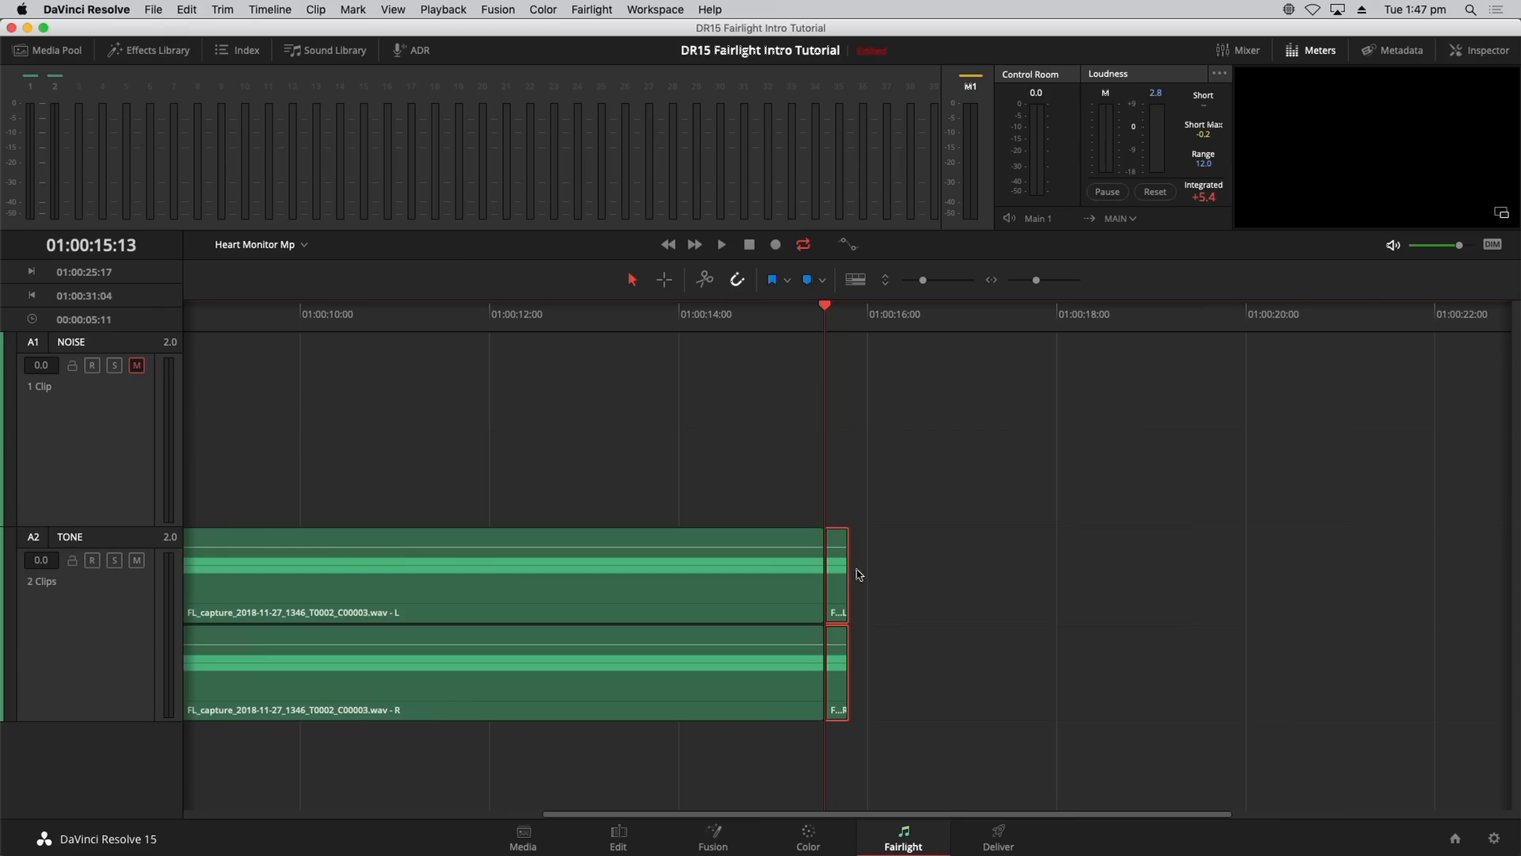
Step: Select the short clip split off the end of the long tone on the TONE track
left_click(905, 541)
left_click(837, 583)
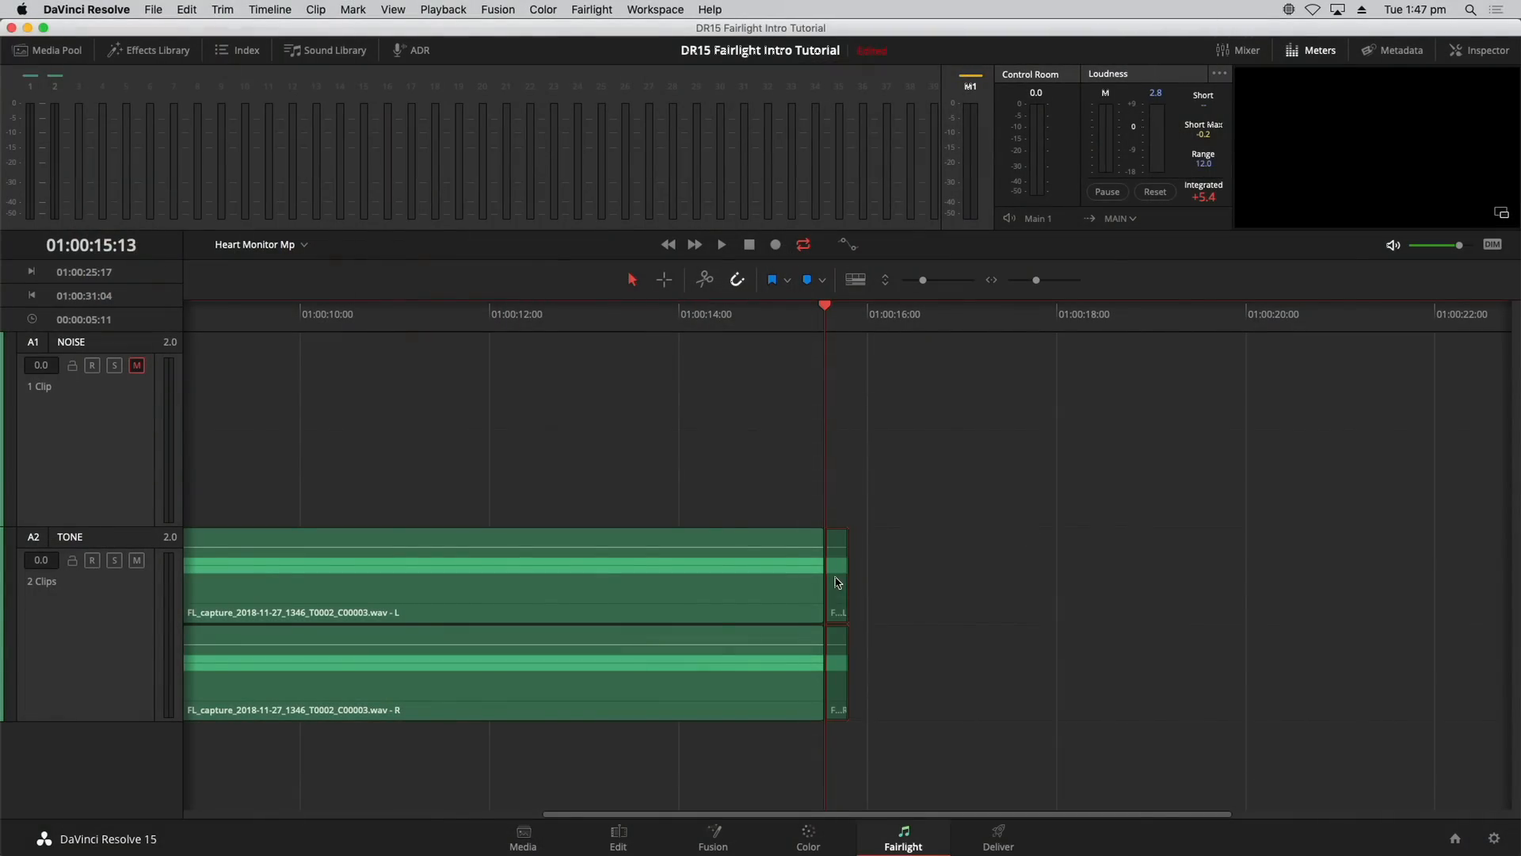
Step: Copy the short tone clip and paste five copies one second apart along TONE
left_click(838, 582)
key("shift+Right")
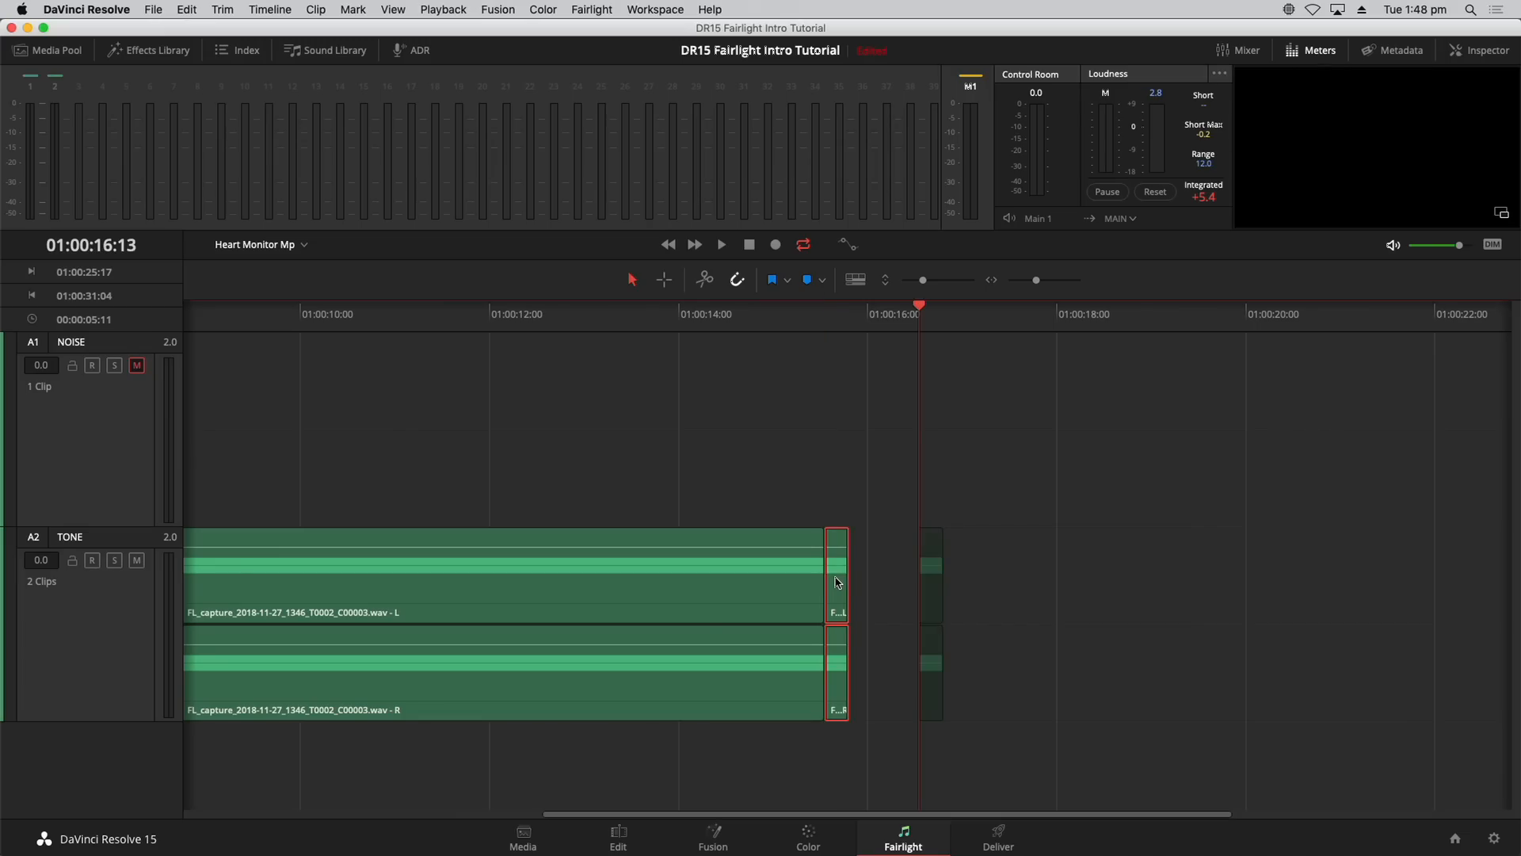
key("super+v")
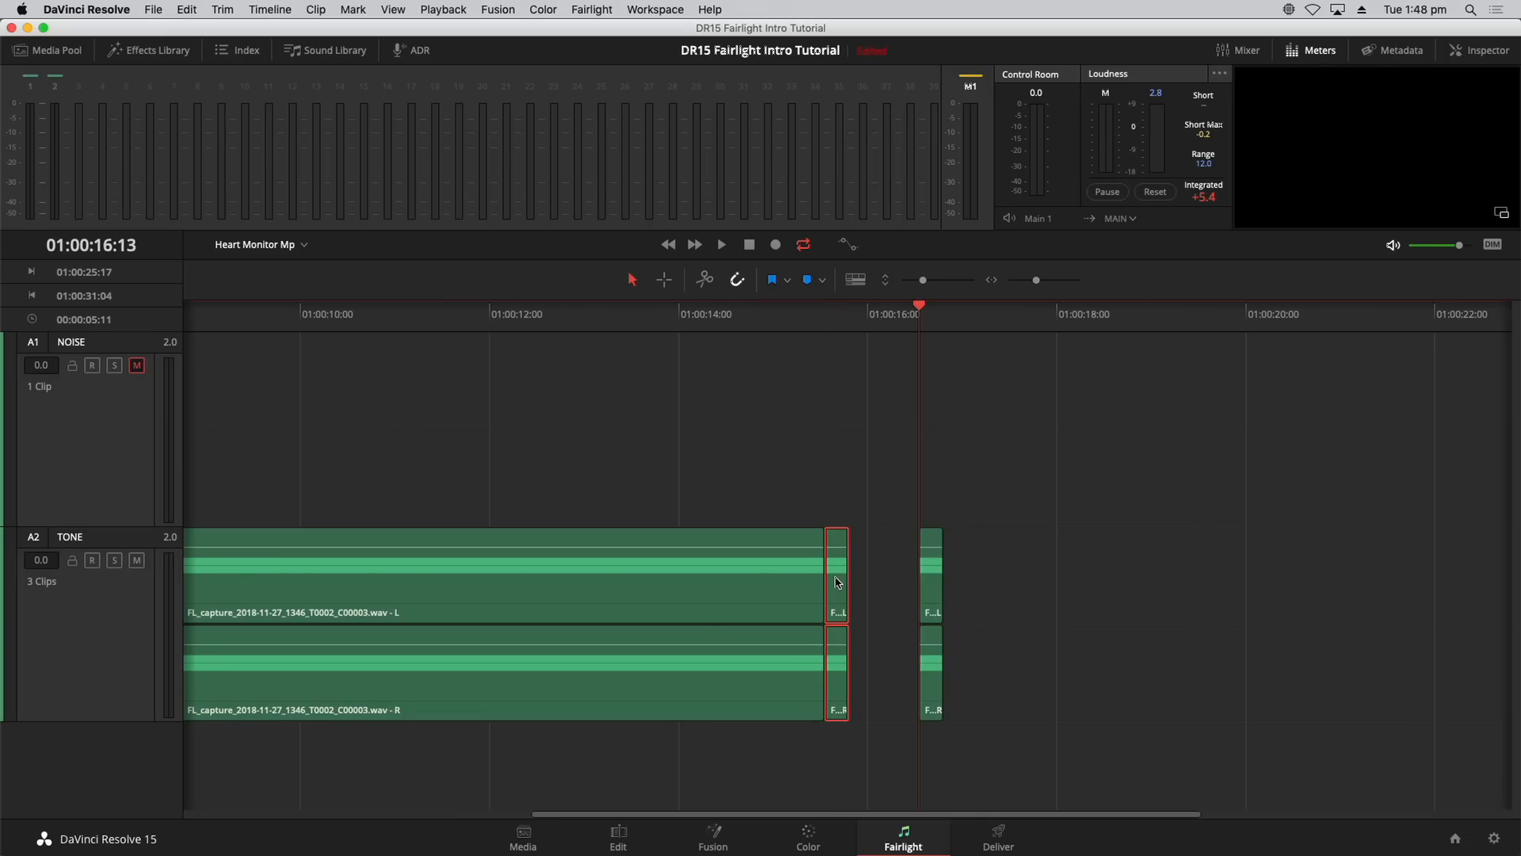
key("shift+Right")
key("super+v")
key("shift+Right")
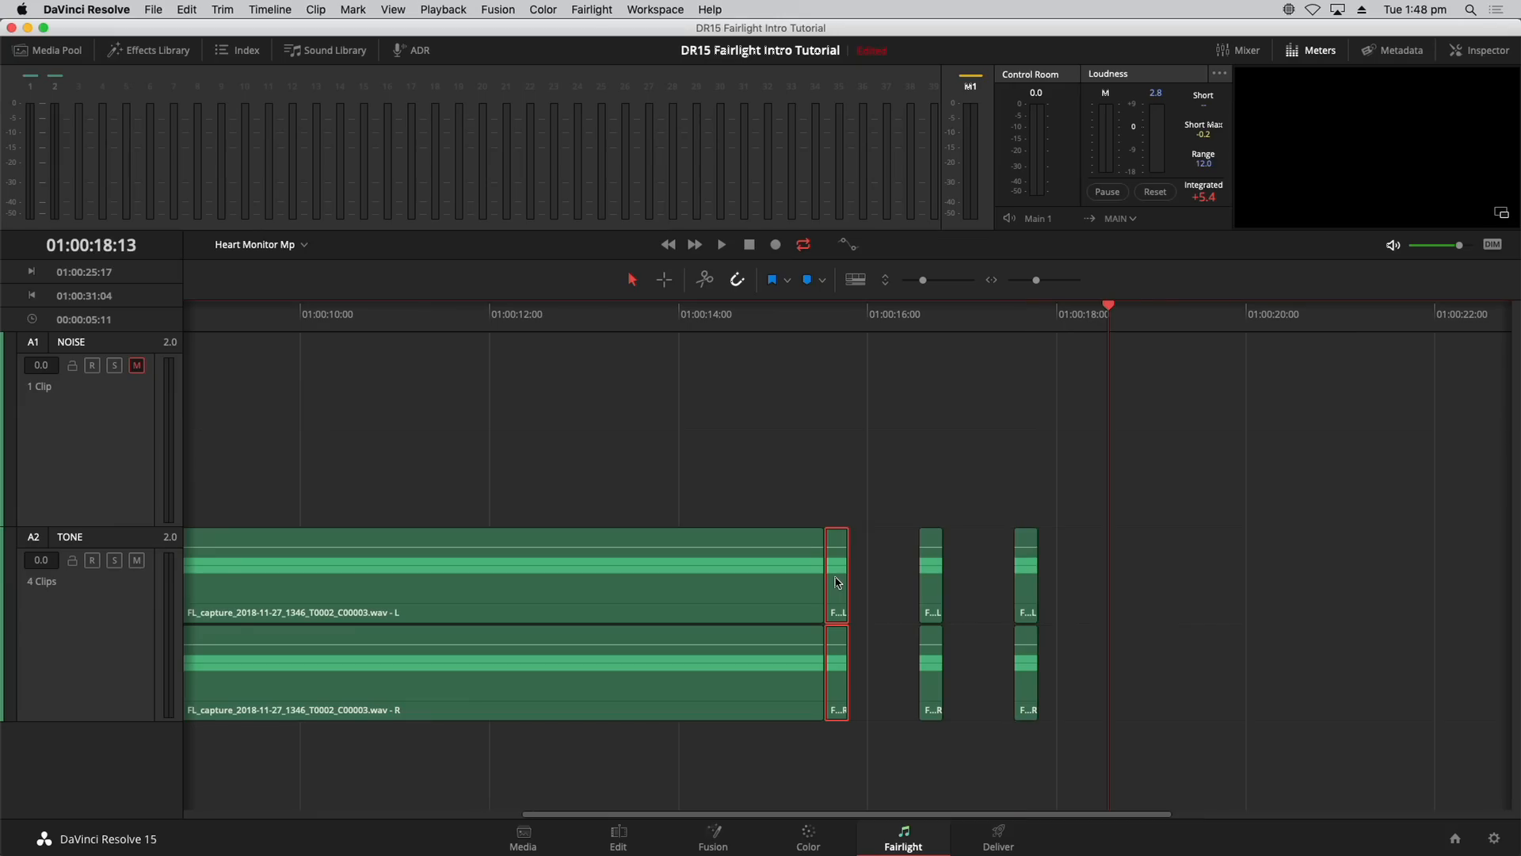
key("super+v")
key("shift+Right")
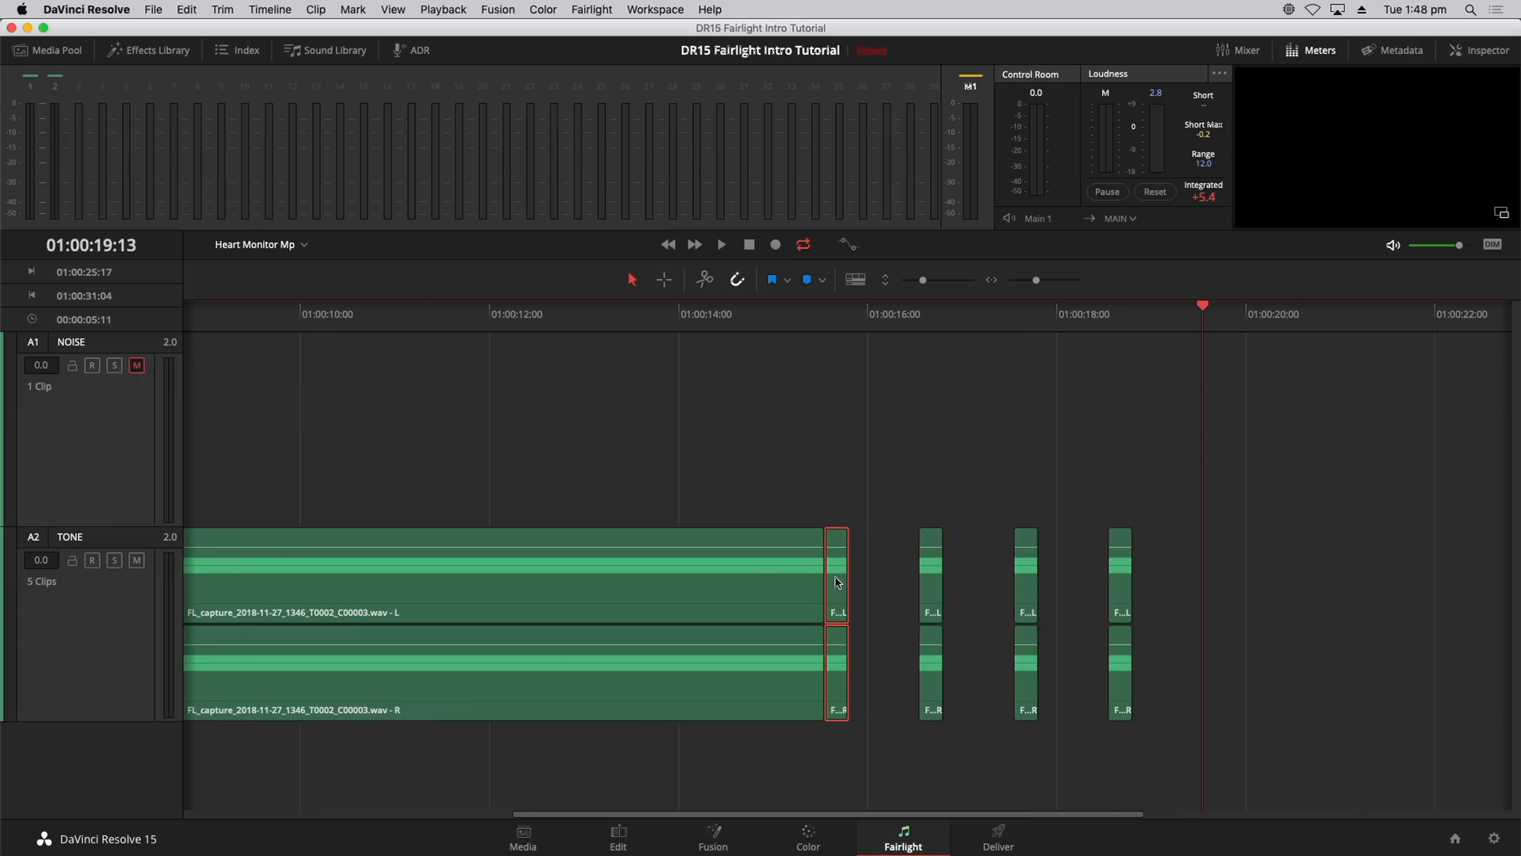
key("super+v")
key("shift+Right")
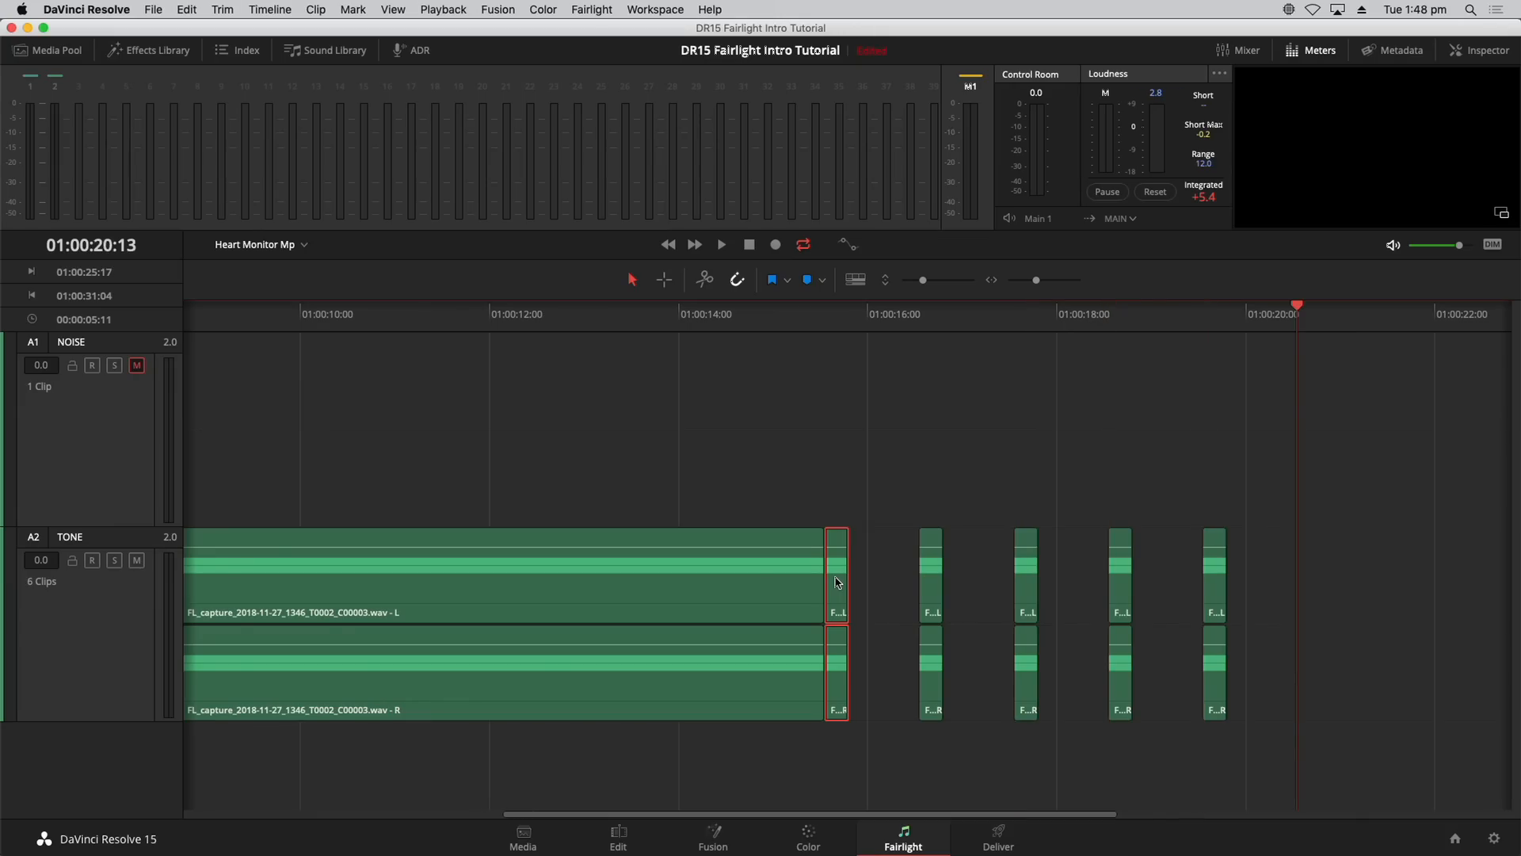
key("super+v")
Step: Zoom out and paste four more copies one second apart, bringing TONE to 11 clips
key("shift+z")
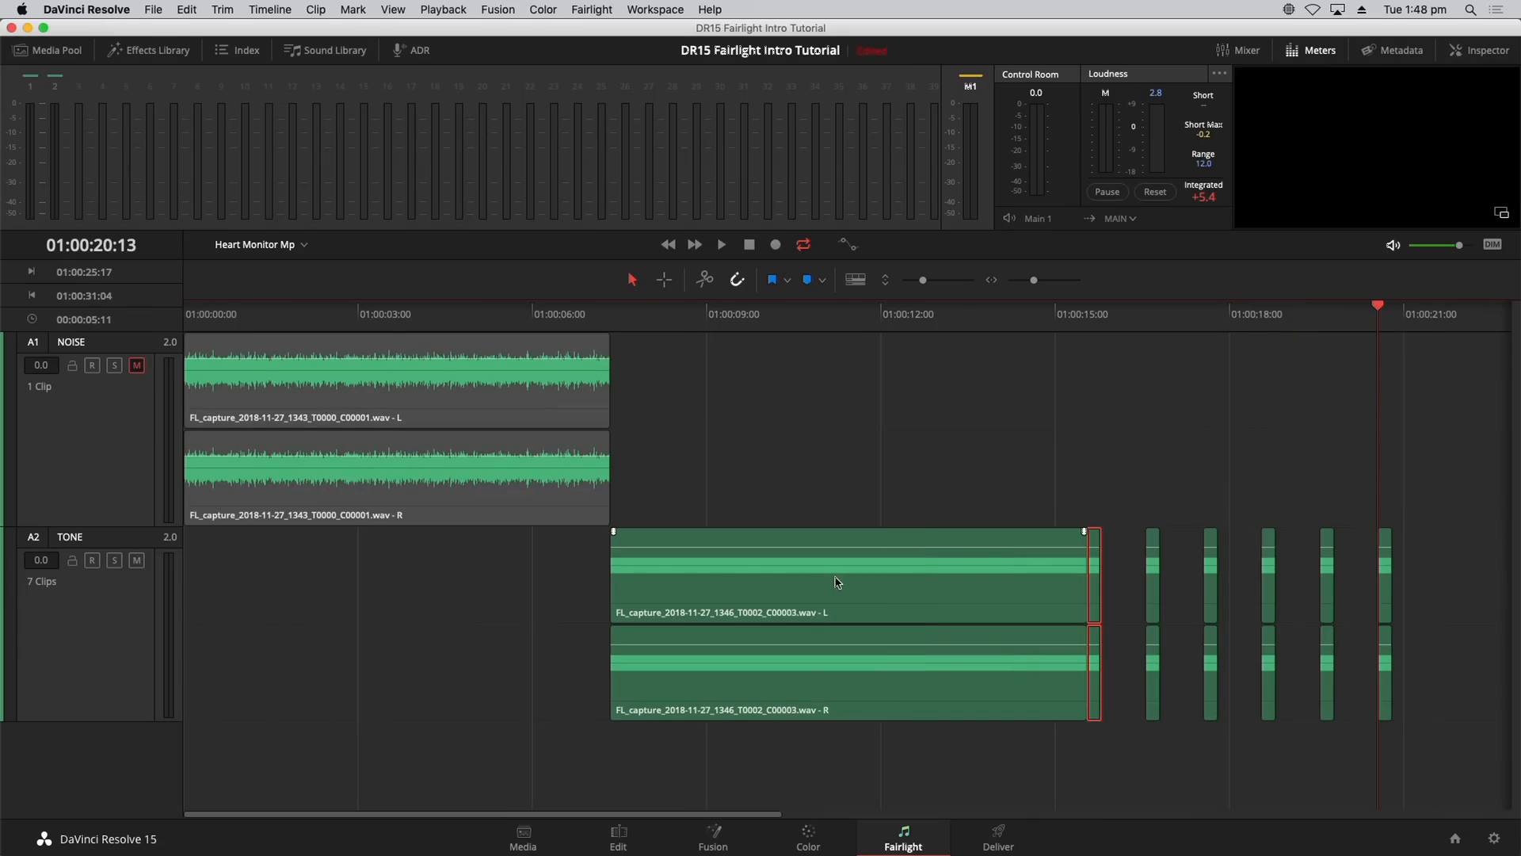
left_click_drag(523, 816, 886, 812)
key("shift+Right")
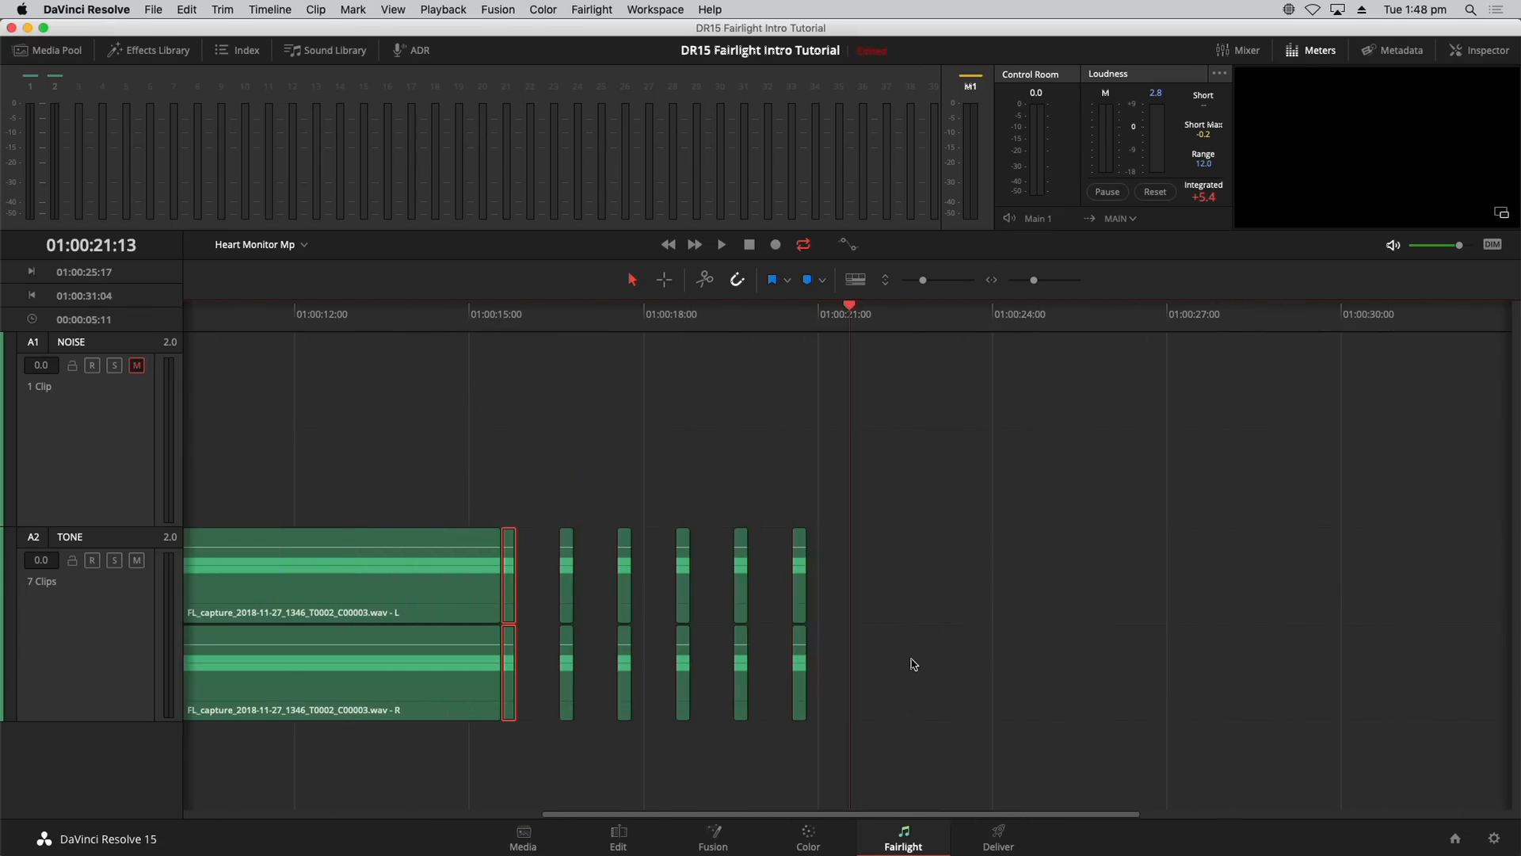
key("super+v")
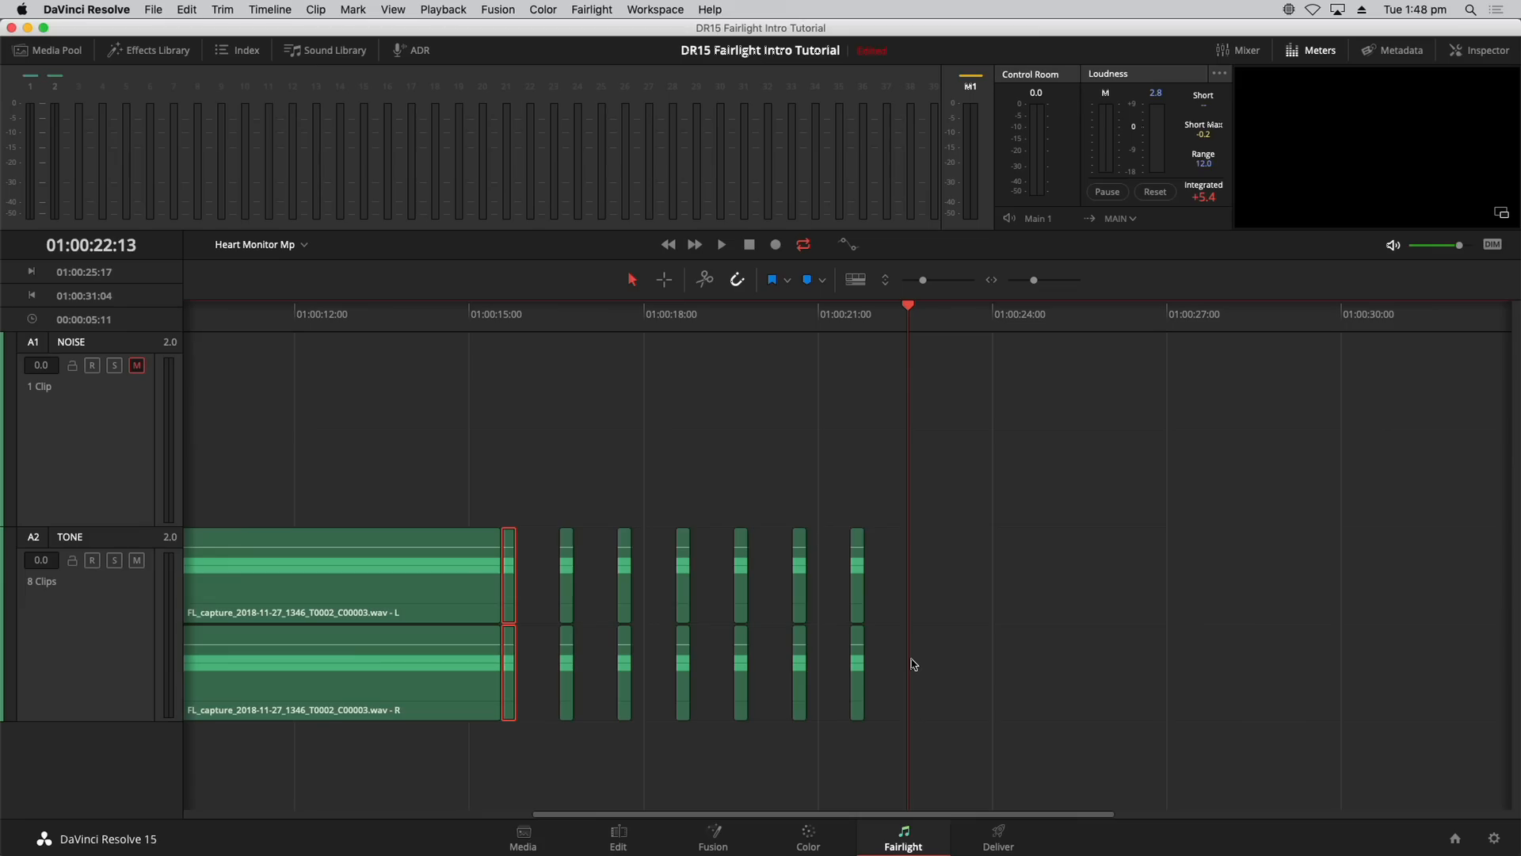
key("super+v")
key("shift+Right")
key("super+v")
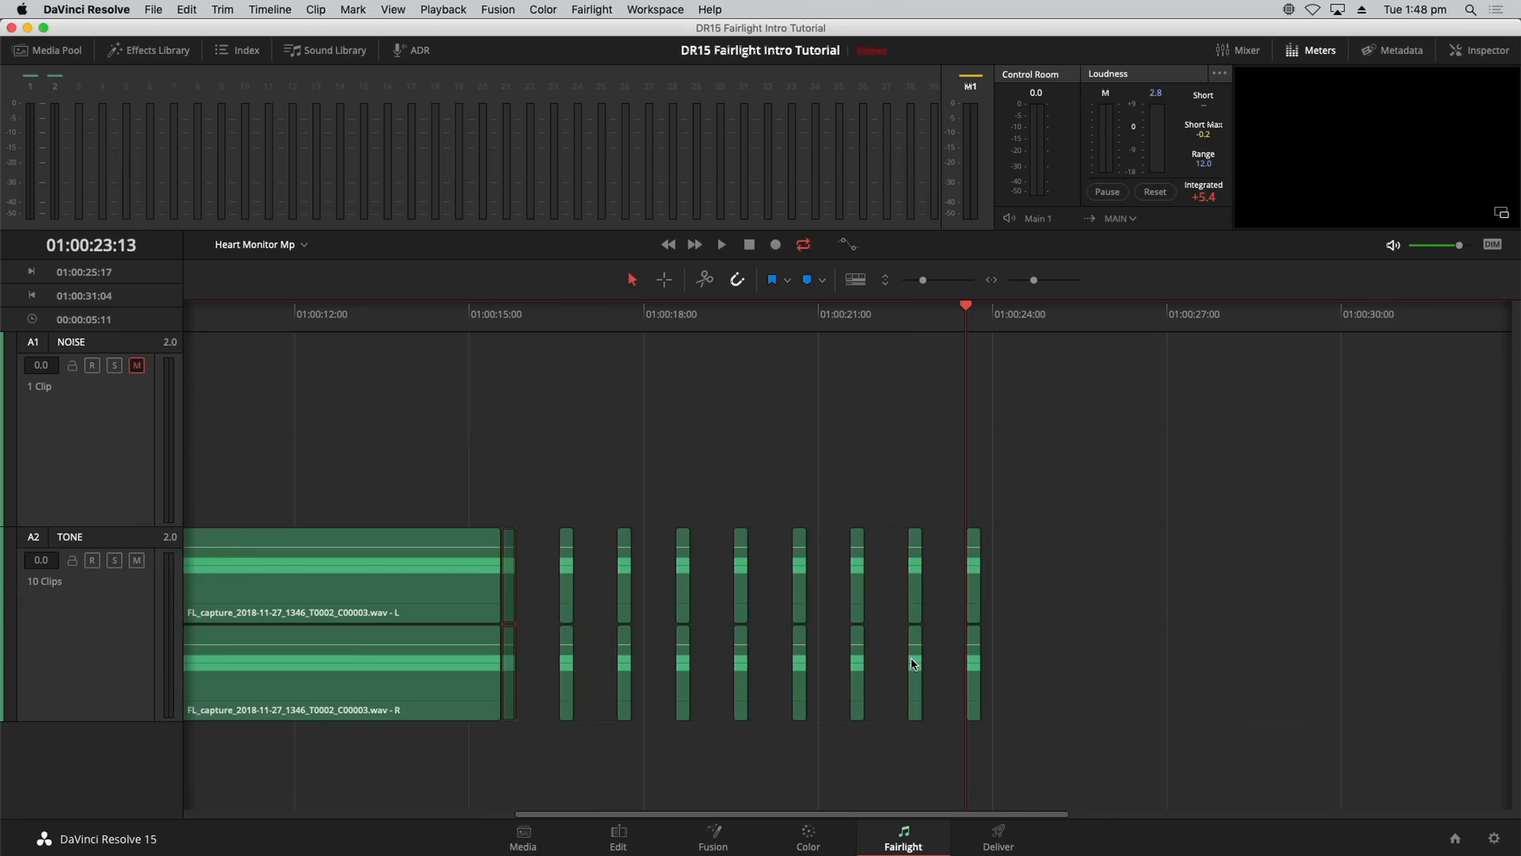
key("shift+Right")
key("super+v")
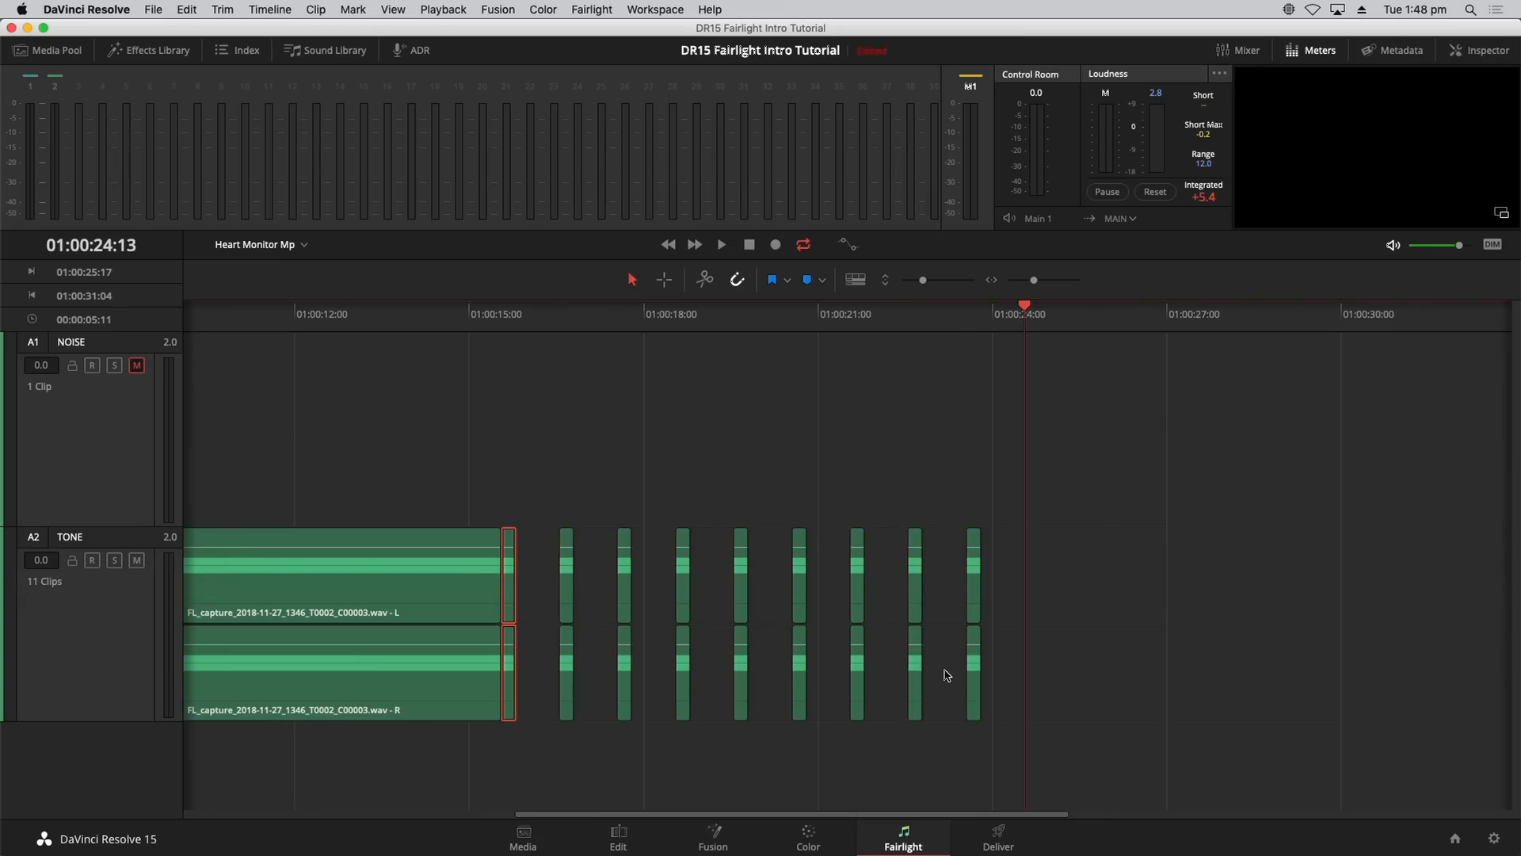
Step: Play back the repeated beeps from just before they start
left_click(1128, 647)
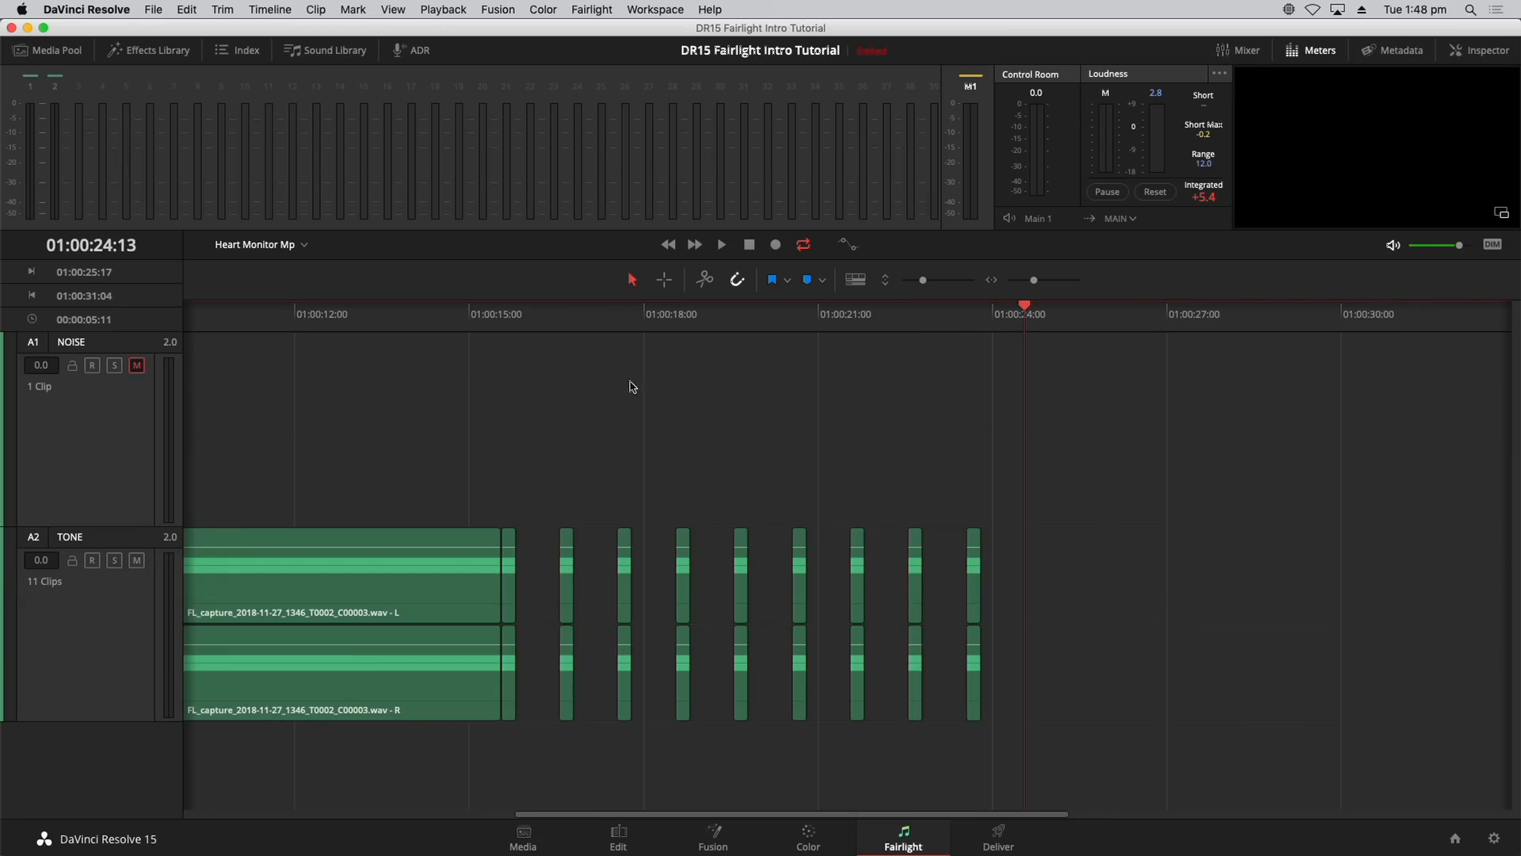
left_click(552, 317)
key("space")
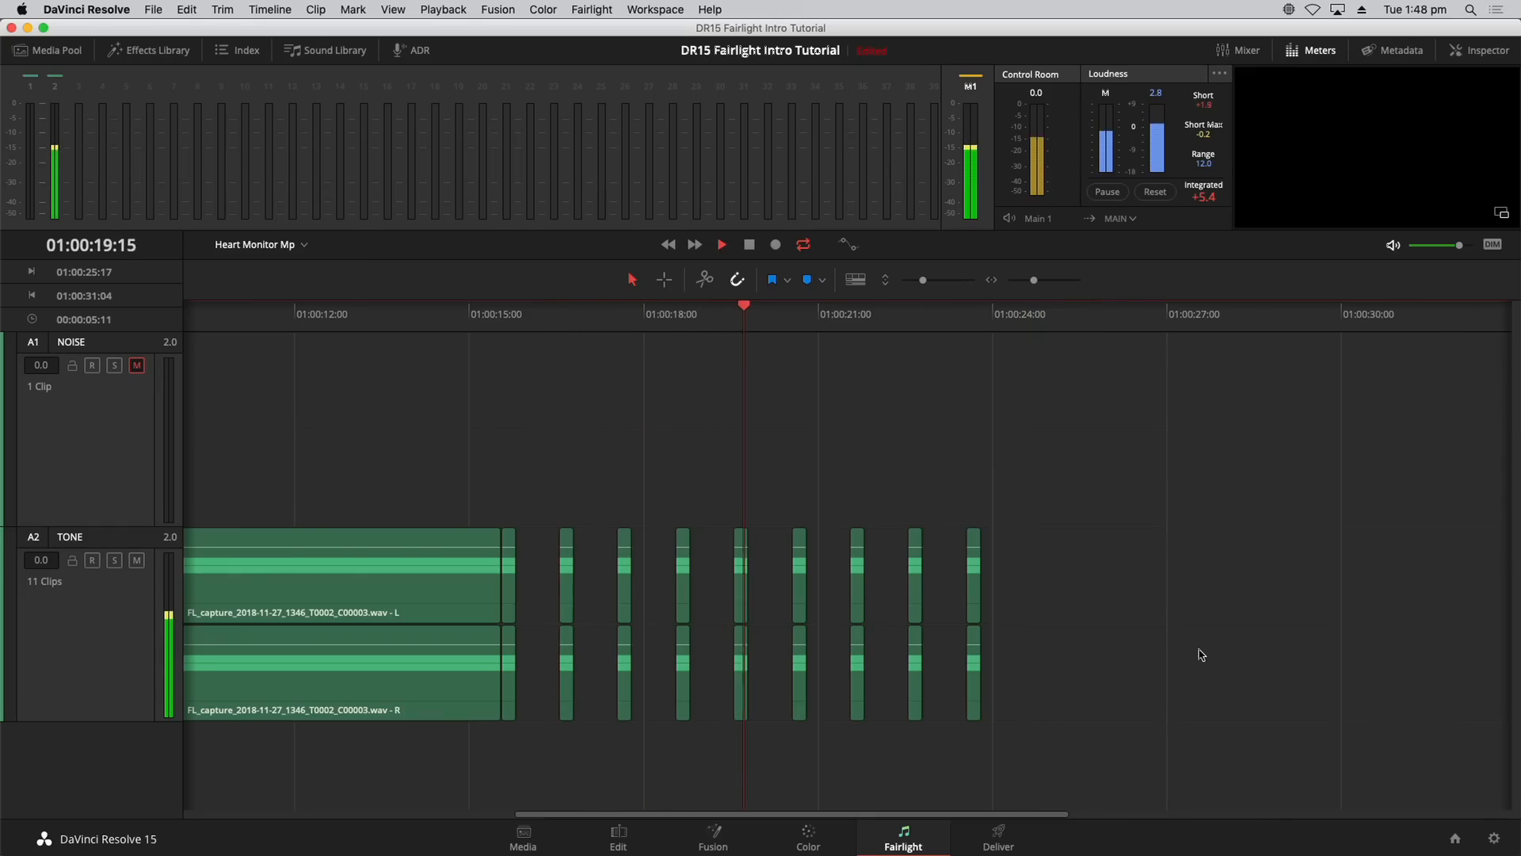
key("space")
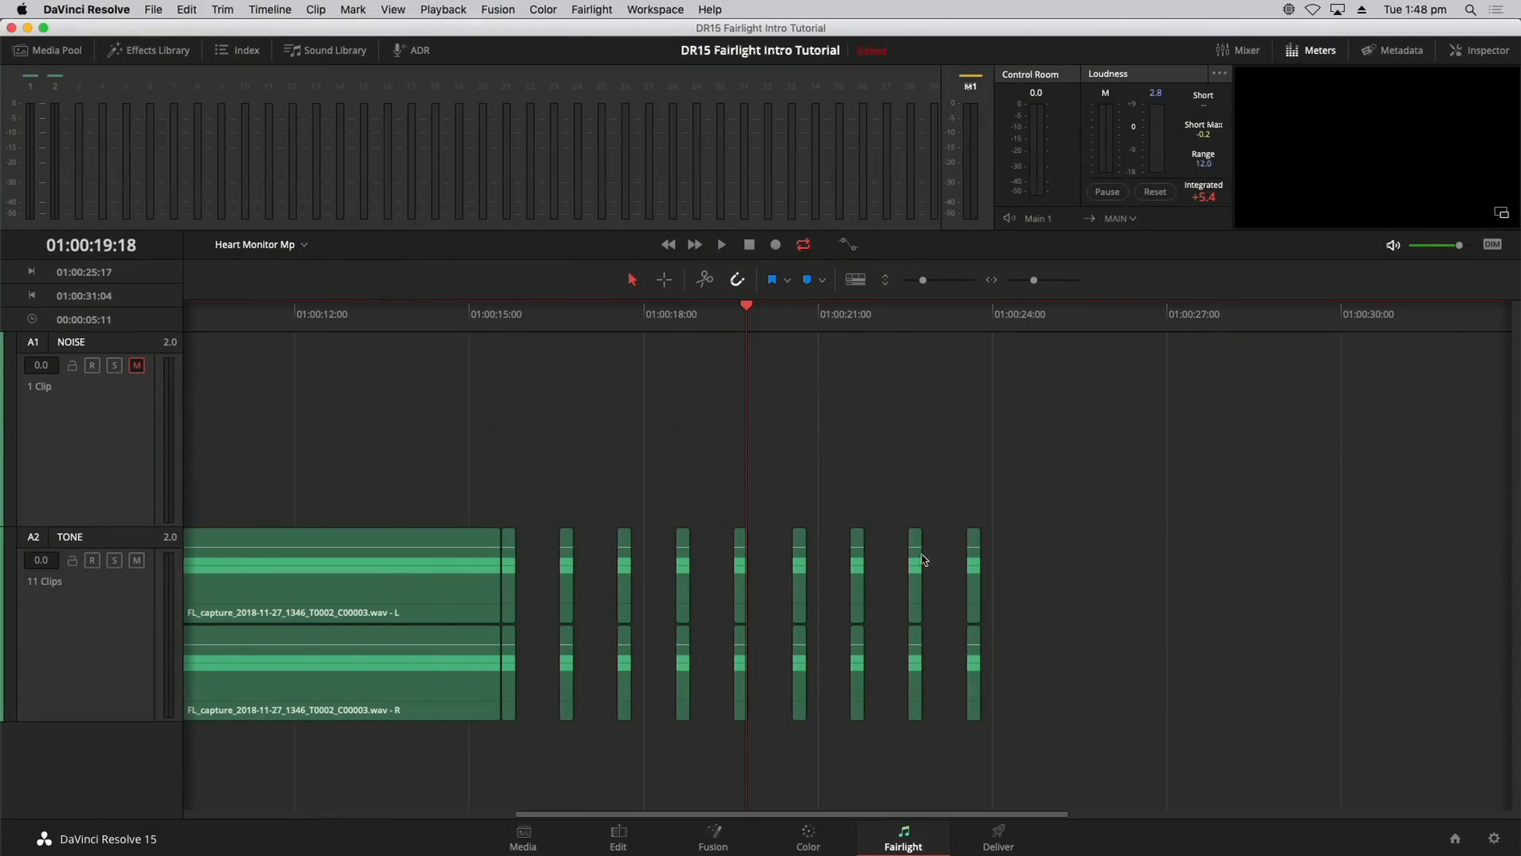
left_click(971, 561)
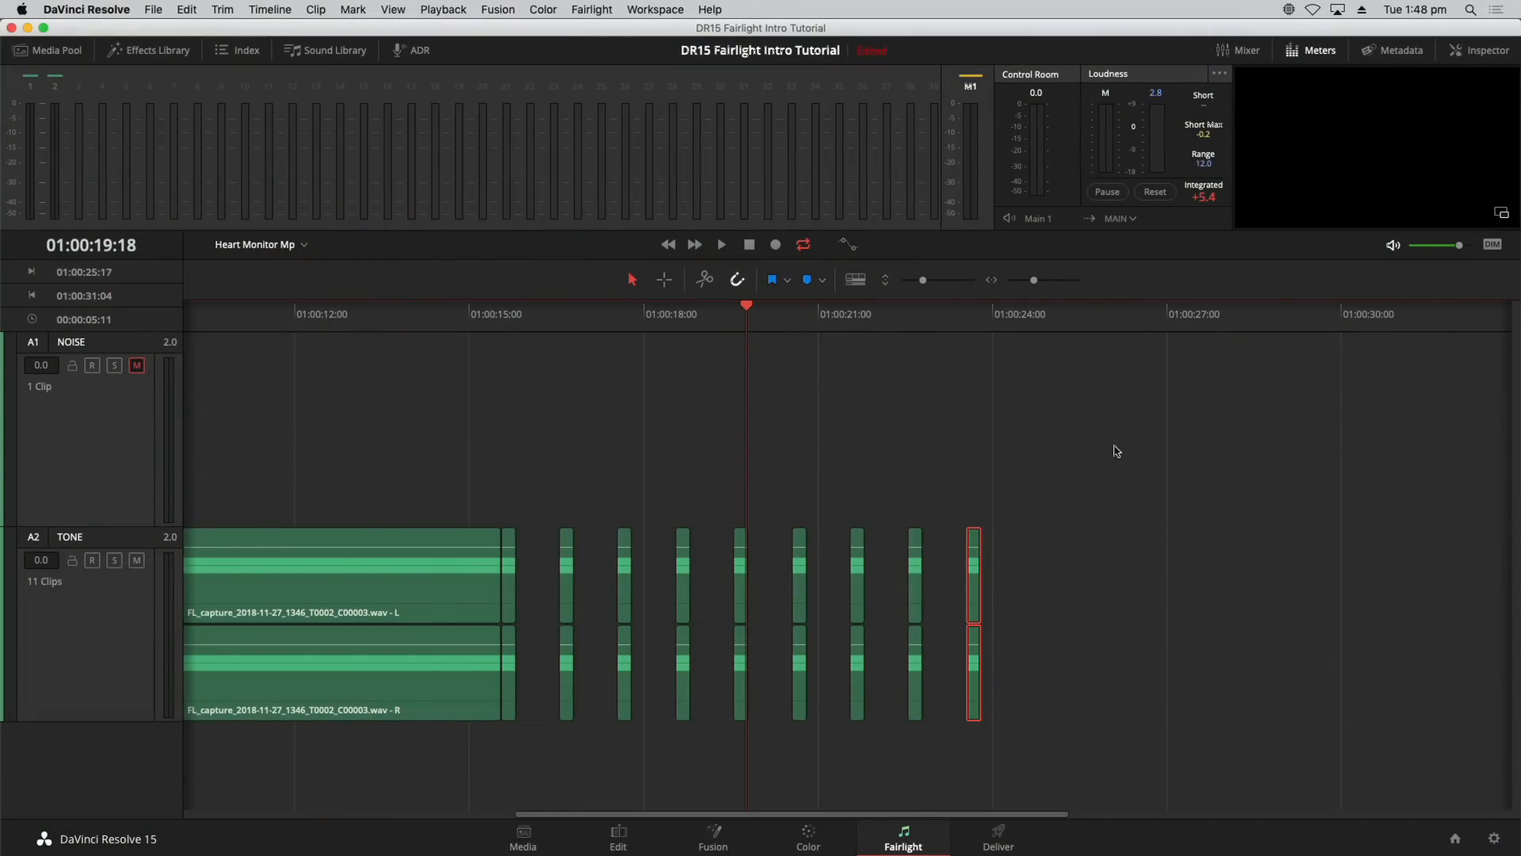
left_click(1481, 49)
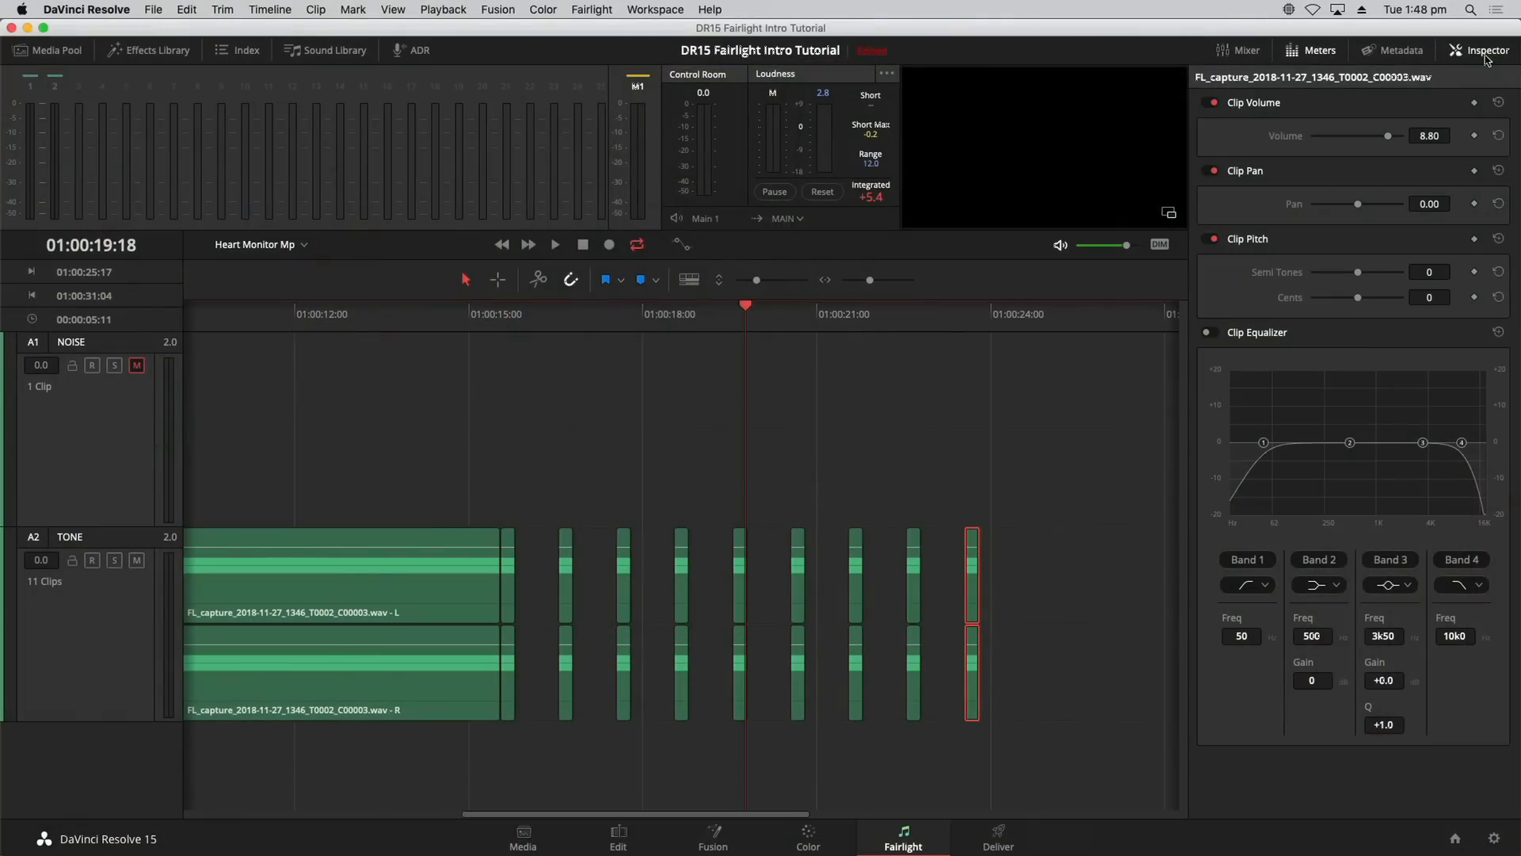
left_click(1488, 53)
left_click(1244, 621)
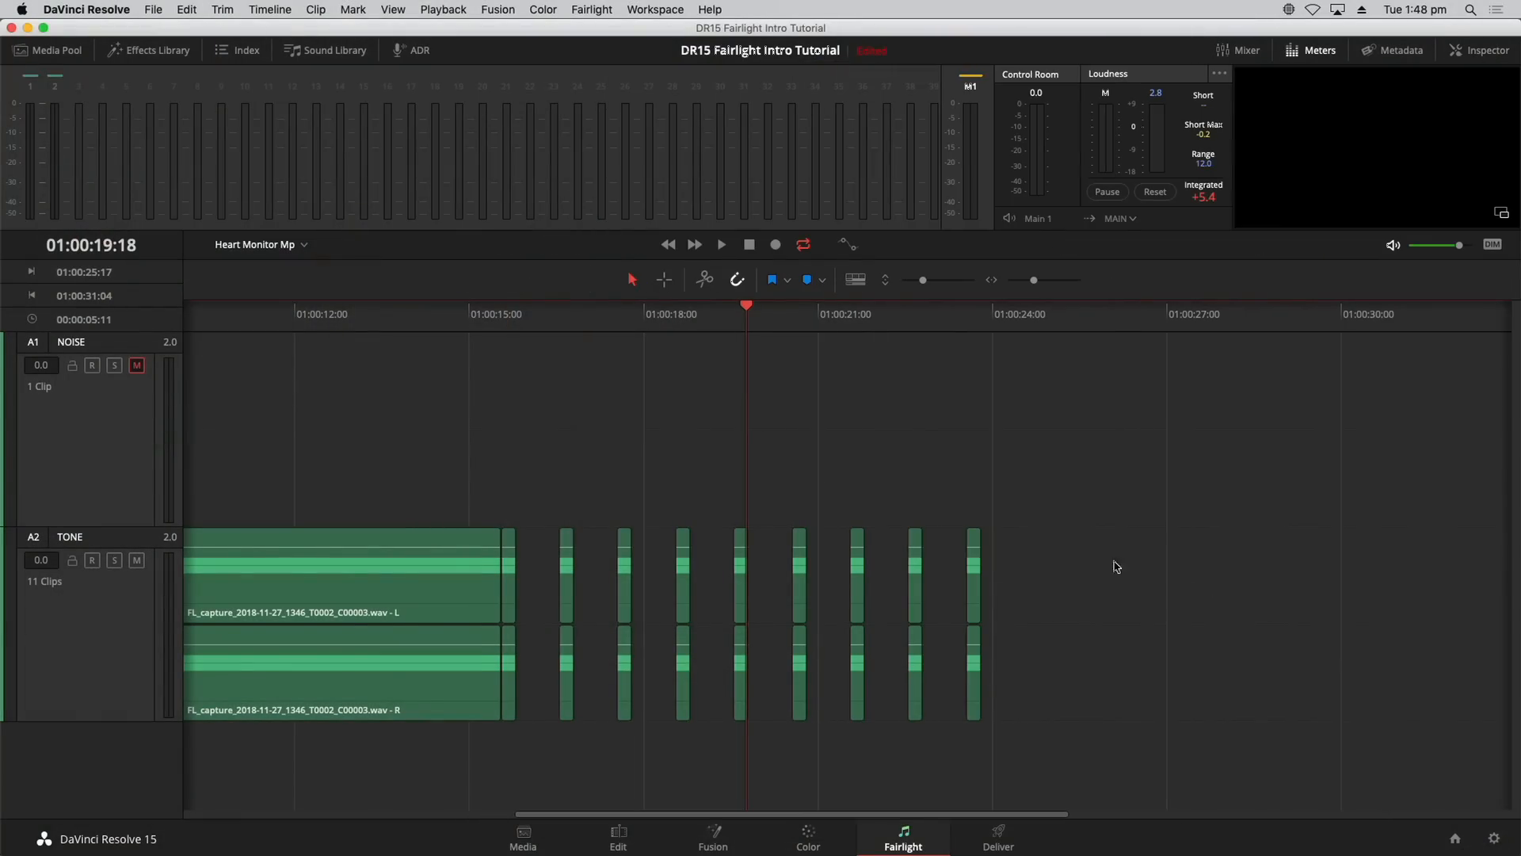
left_click_drag(567, 321, 552, 324)
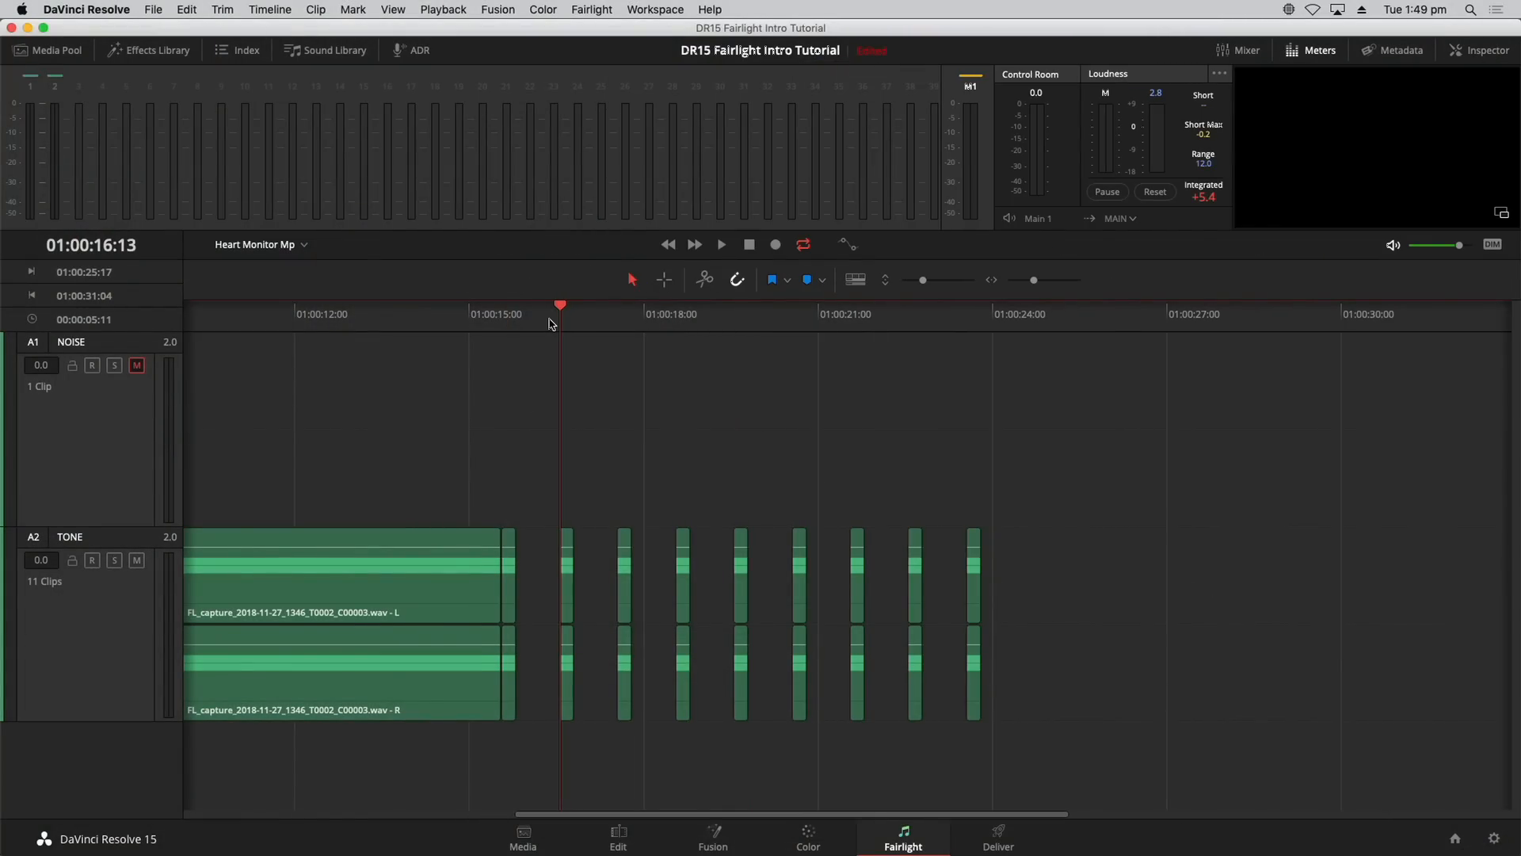
Step: Mark In at 01:00:16:13 and Out at 01:00:23:13 around the beeps, then play the range
key("i")
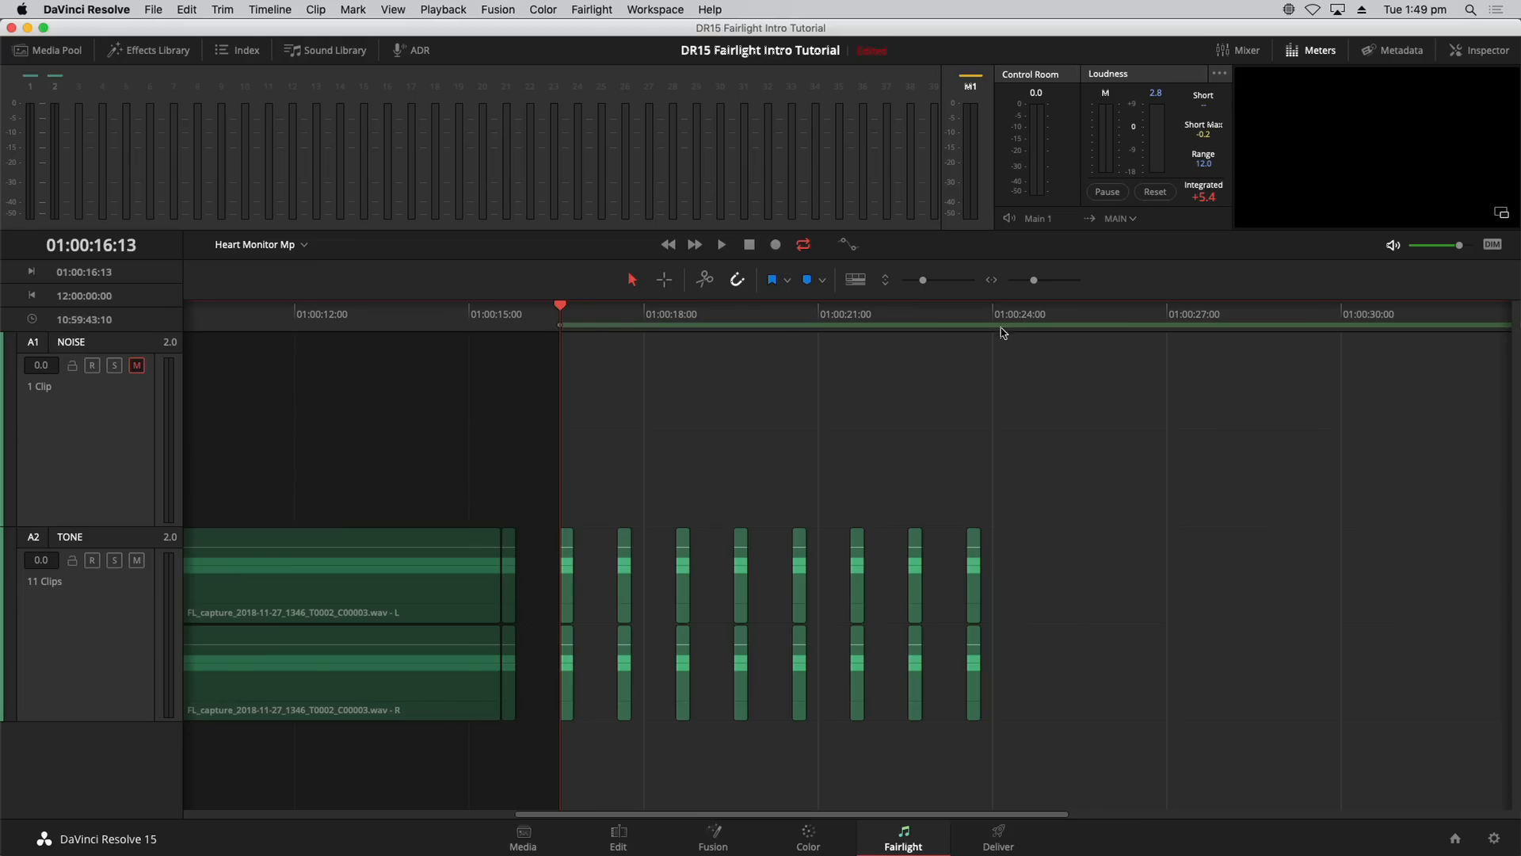
left_click_drag(991, 314, 984, 313)
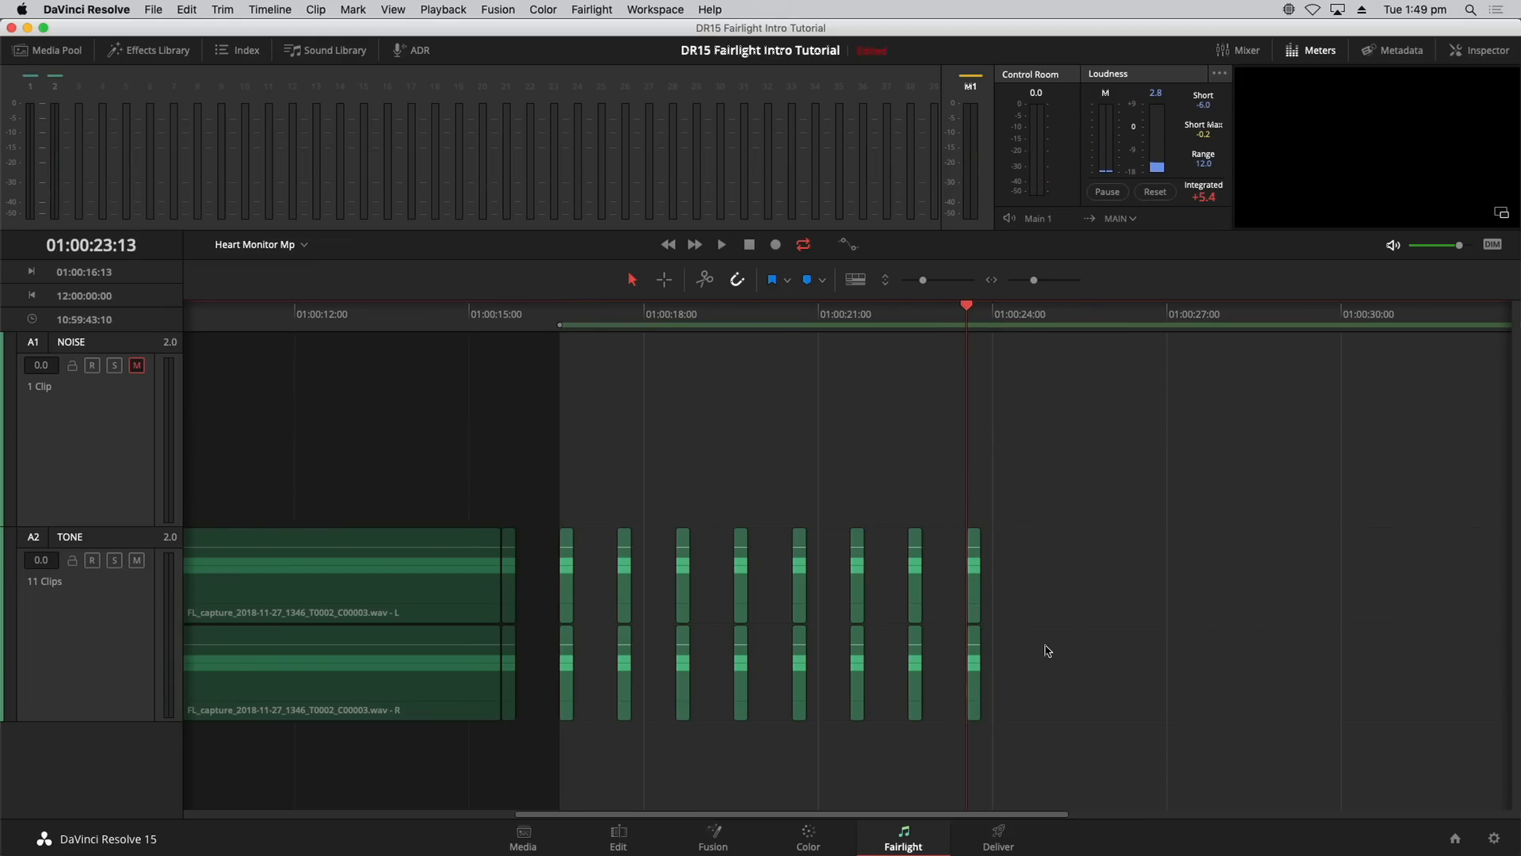
key("o")
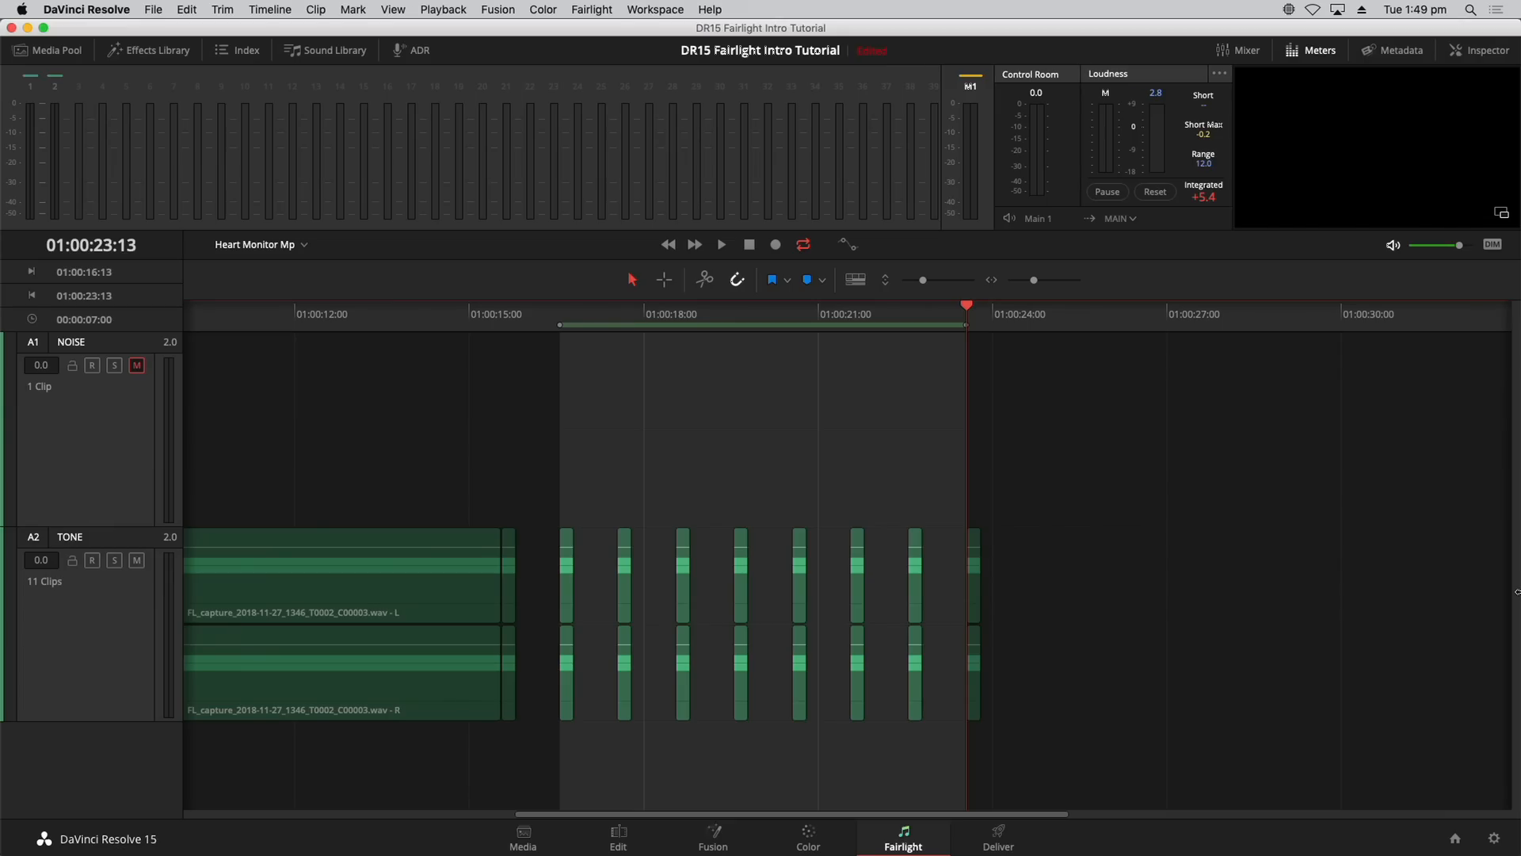
key("space")
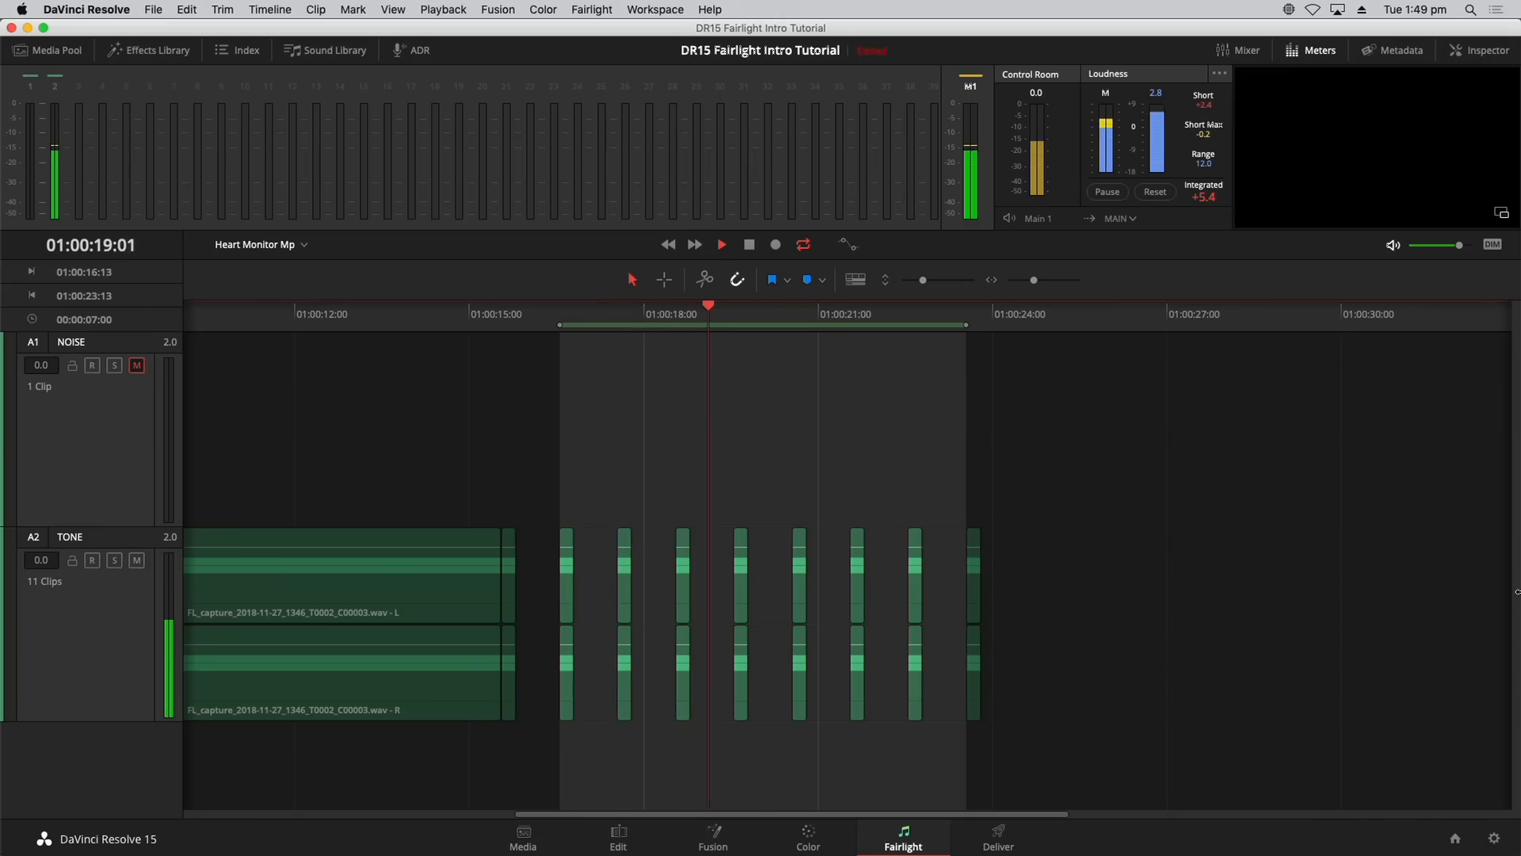
key("space")
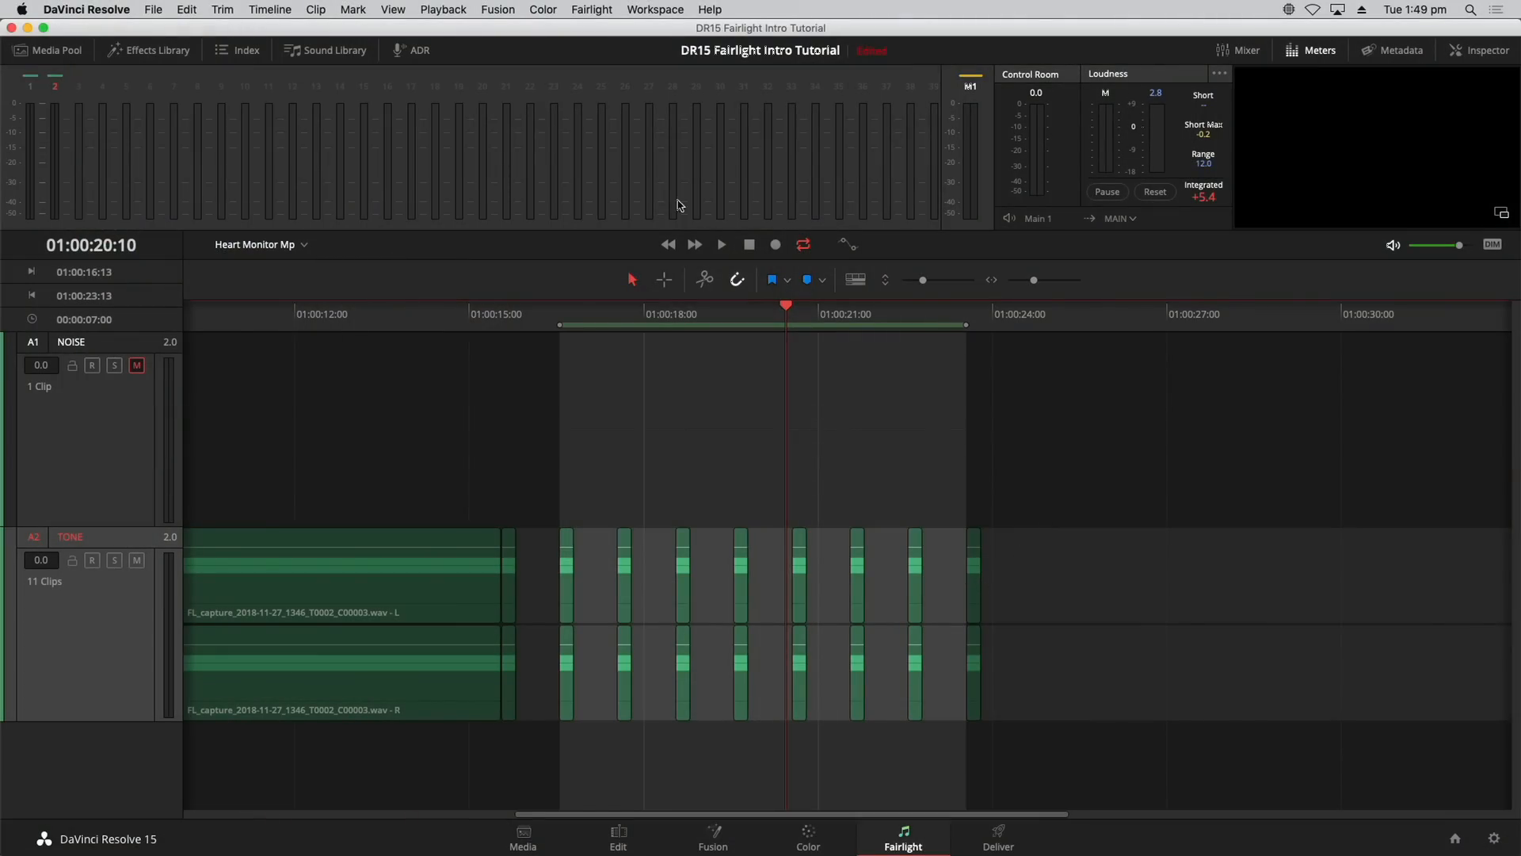
Step: Bounce the marked TONE range to a new layer and move the bounce clip to about 01:00:24:10
left_click(290, 10)
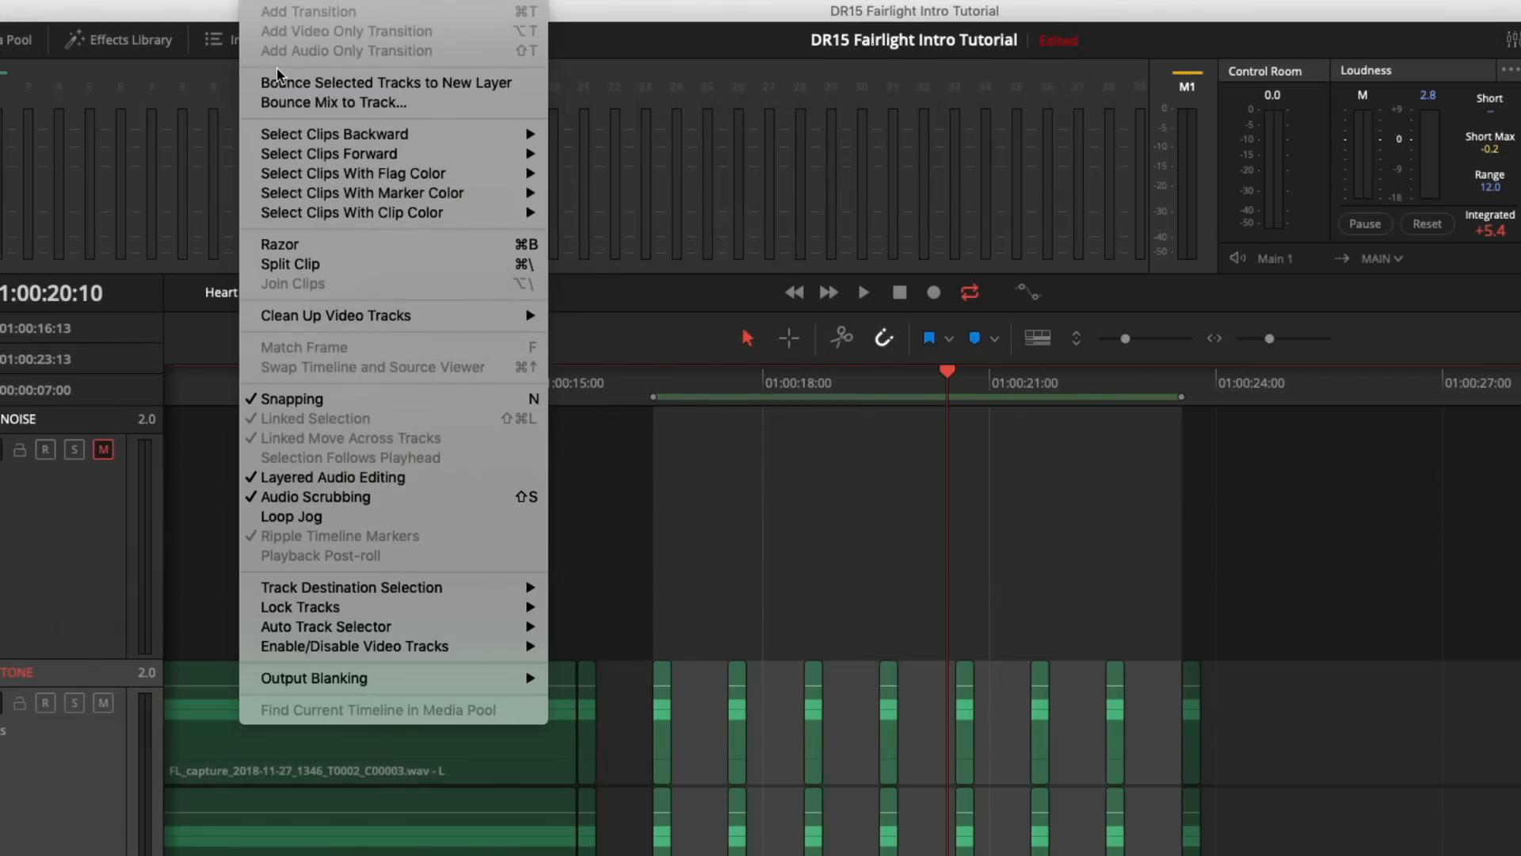
left_click(270, 83)
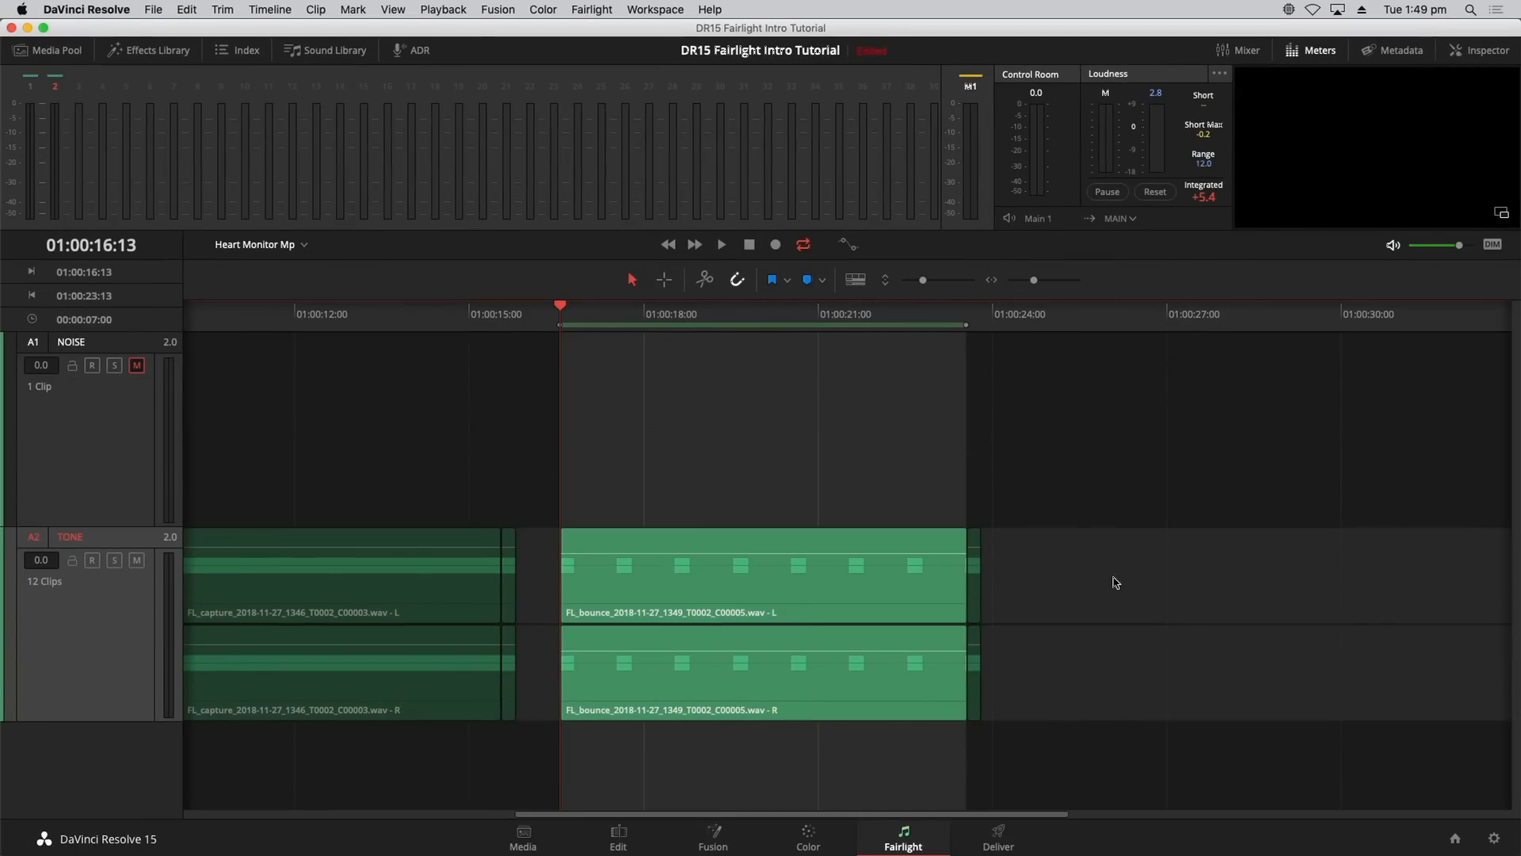
left_click(840, 590)
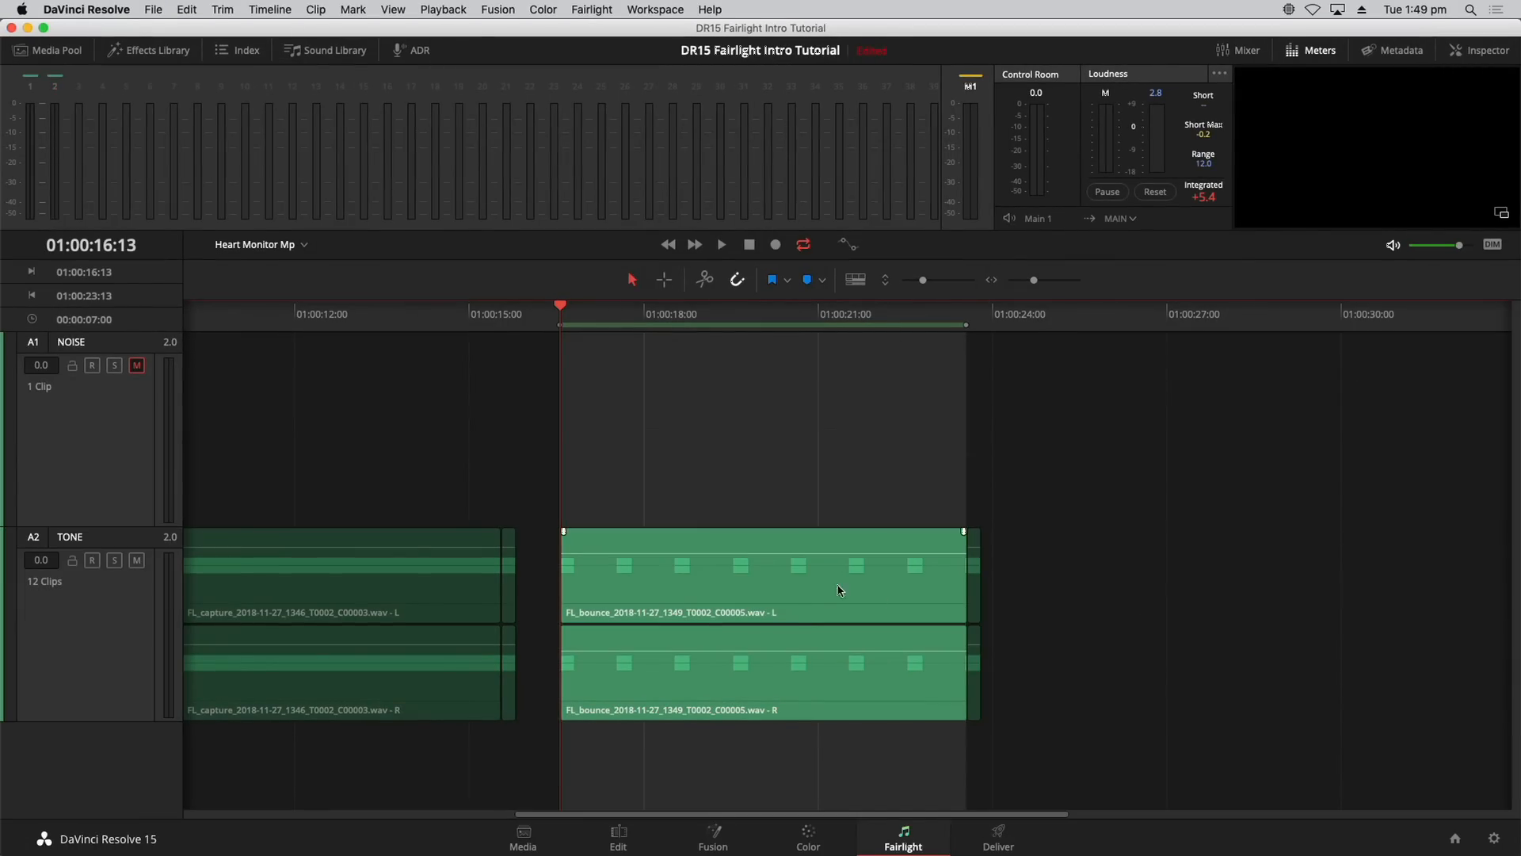
left_click_drag(803, 597, 1292, 607)
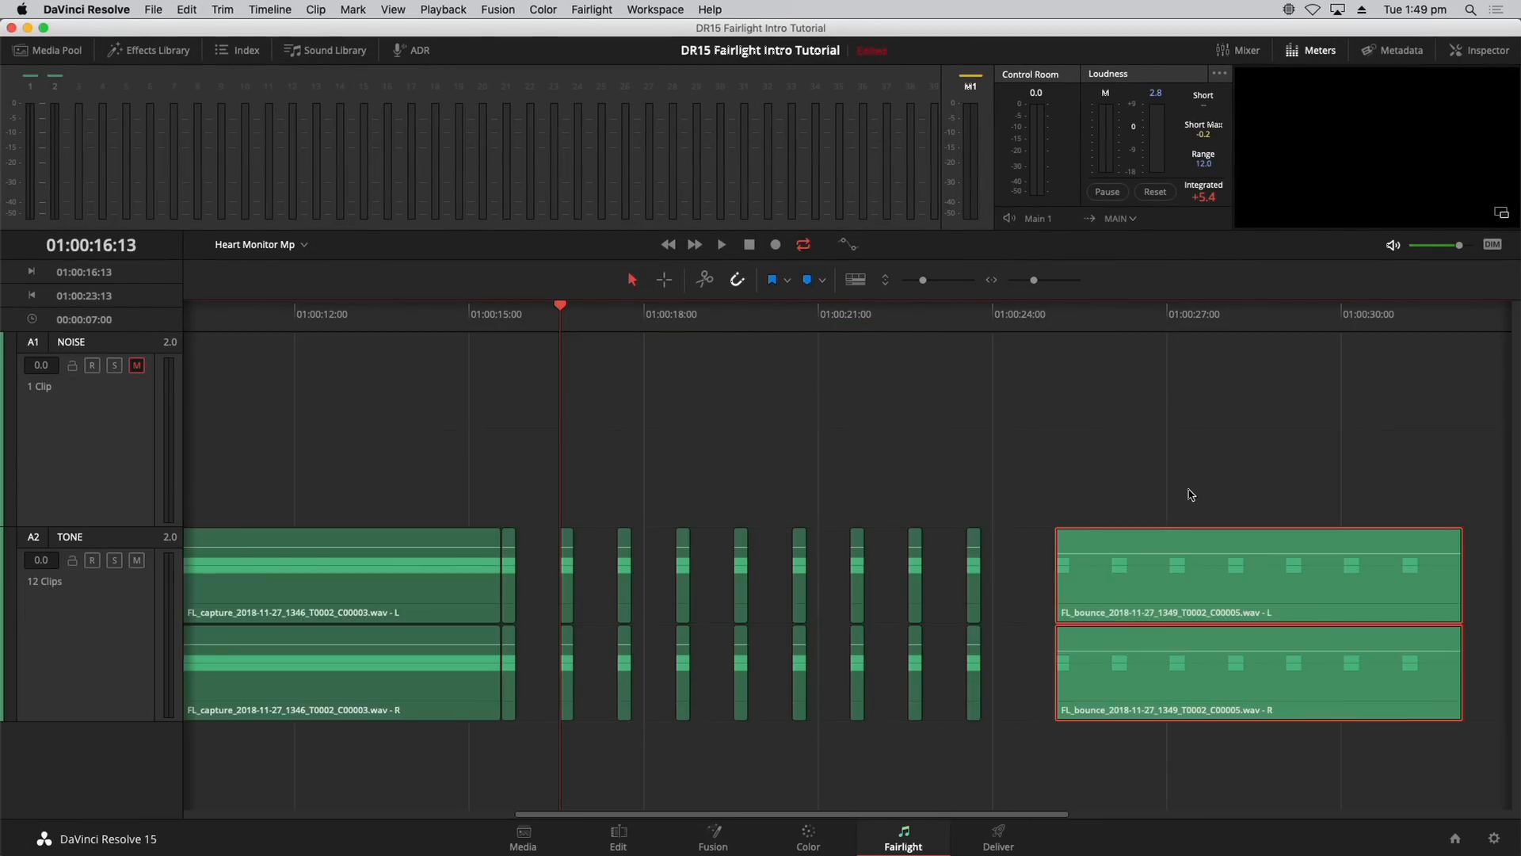
Step: Play the bounced clip, then zoom the timeline out to show more clips
left_click(1192, 493)
left_click_drag(1101, 331, 1063, 329)
key("space")
key("Home")
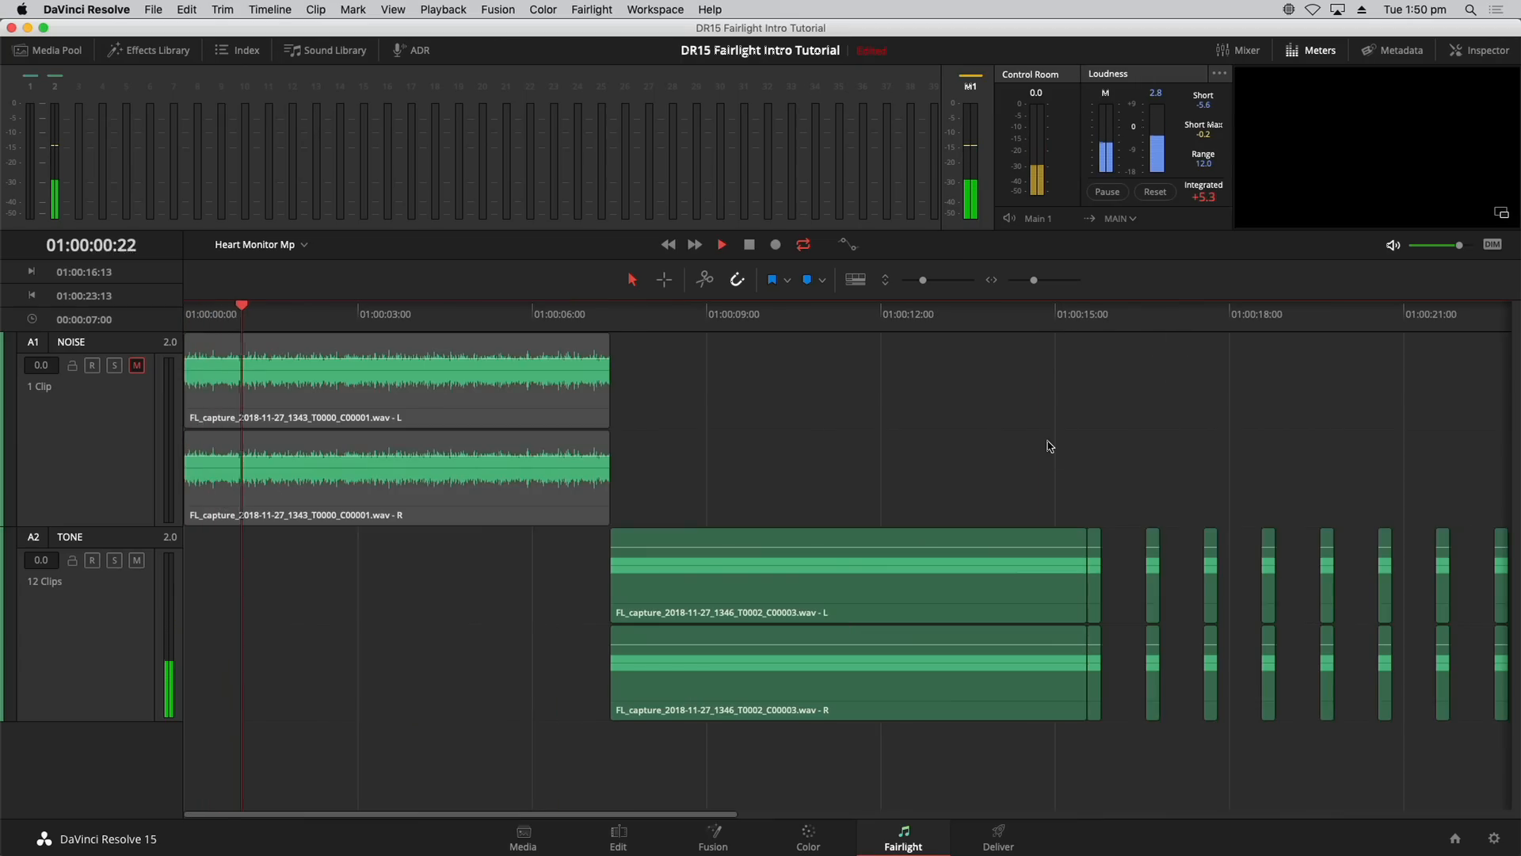
key("super+minus")
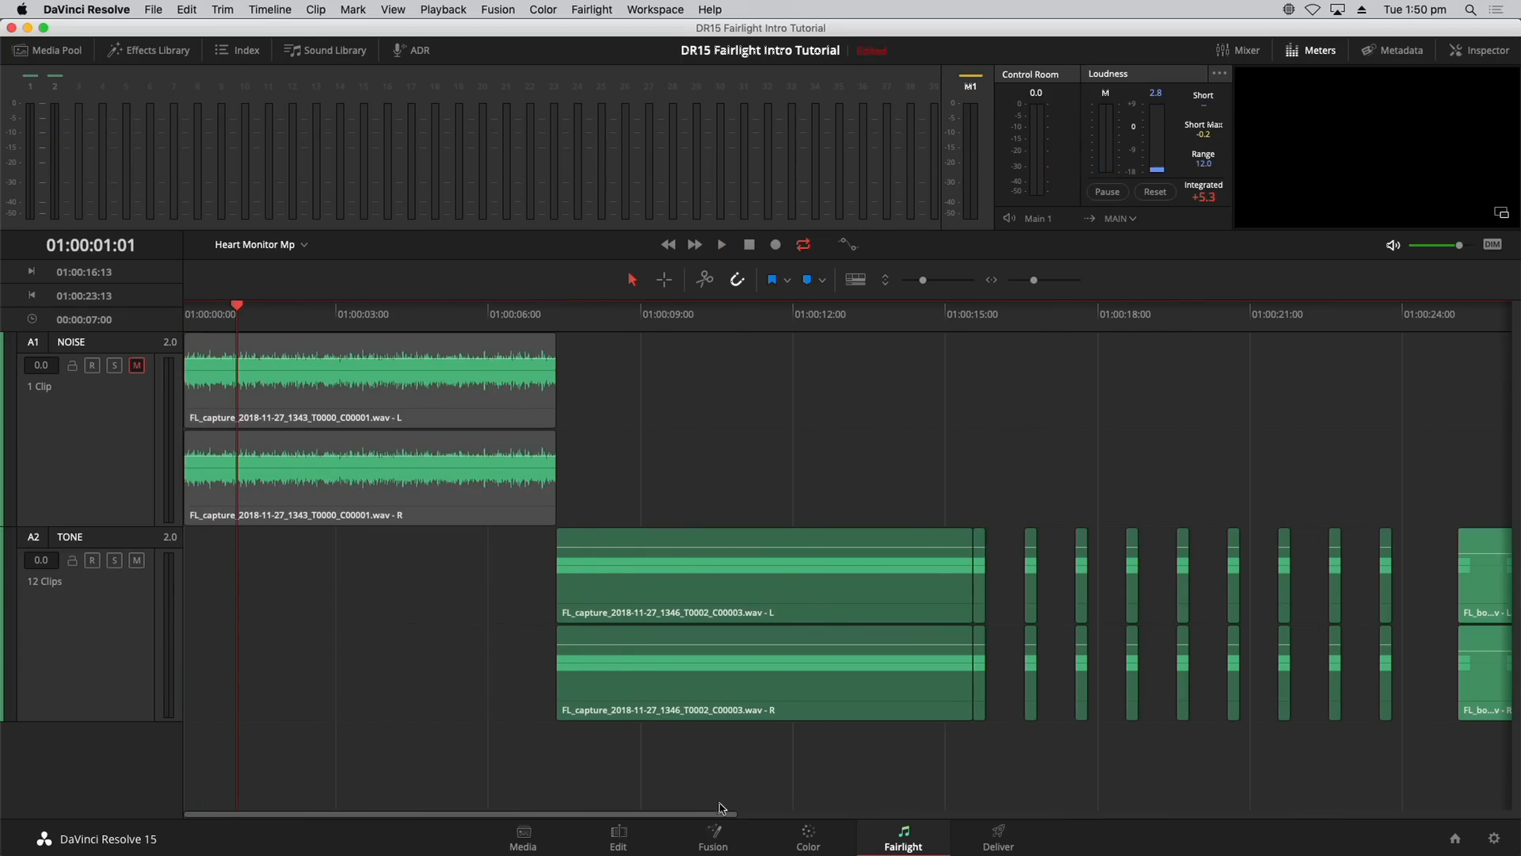
key("super+minus")
key("super+minus")
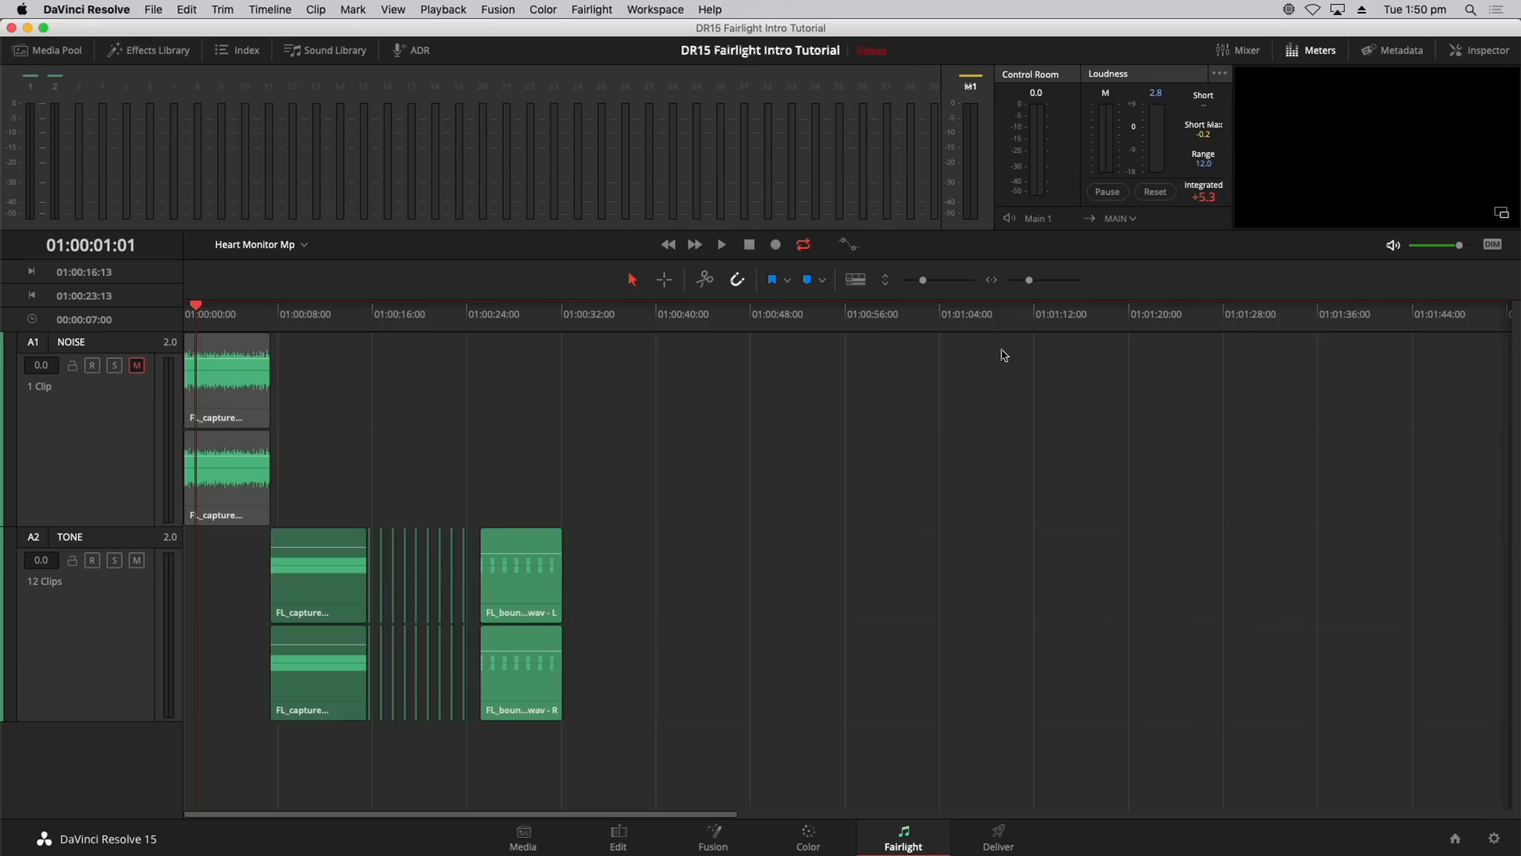
key("super+equal")
Step: Audition the timeline around 01:00:25–01:00:28 and from the start
left_click(854, 330)
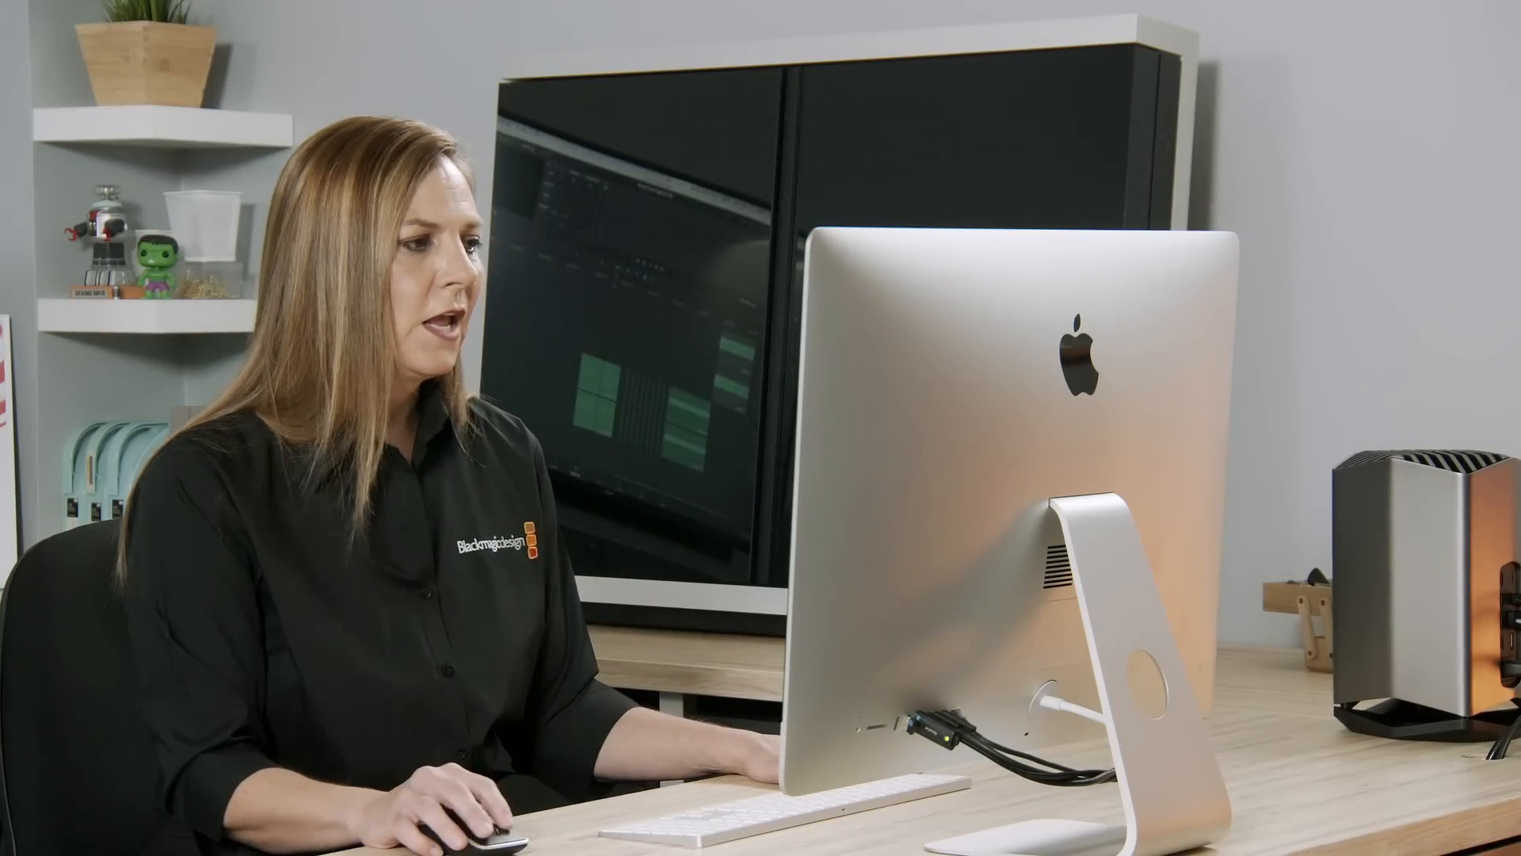
left_click(791, 324)
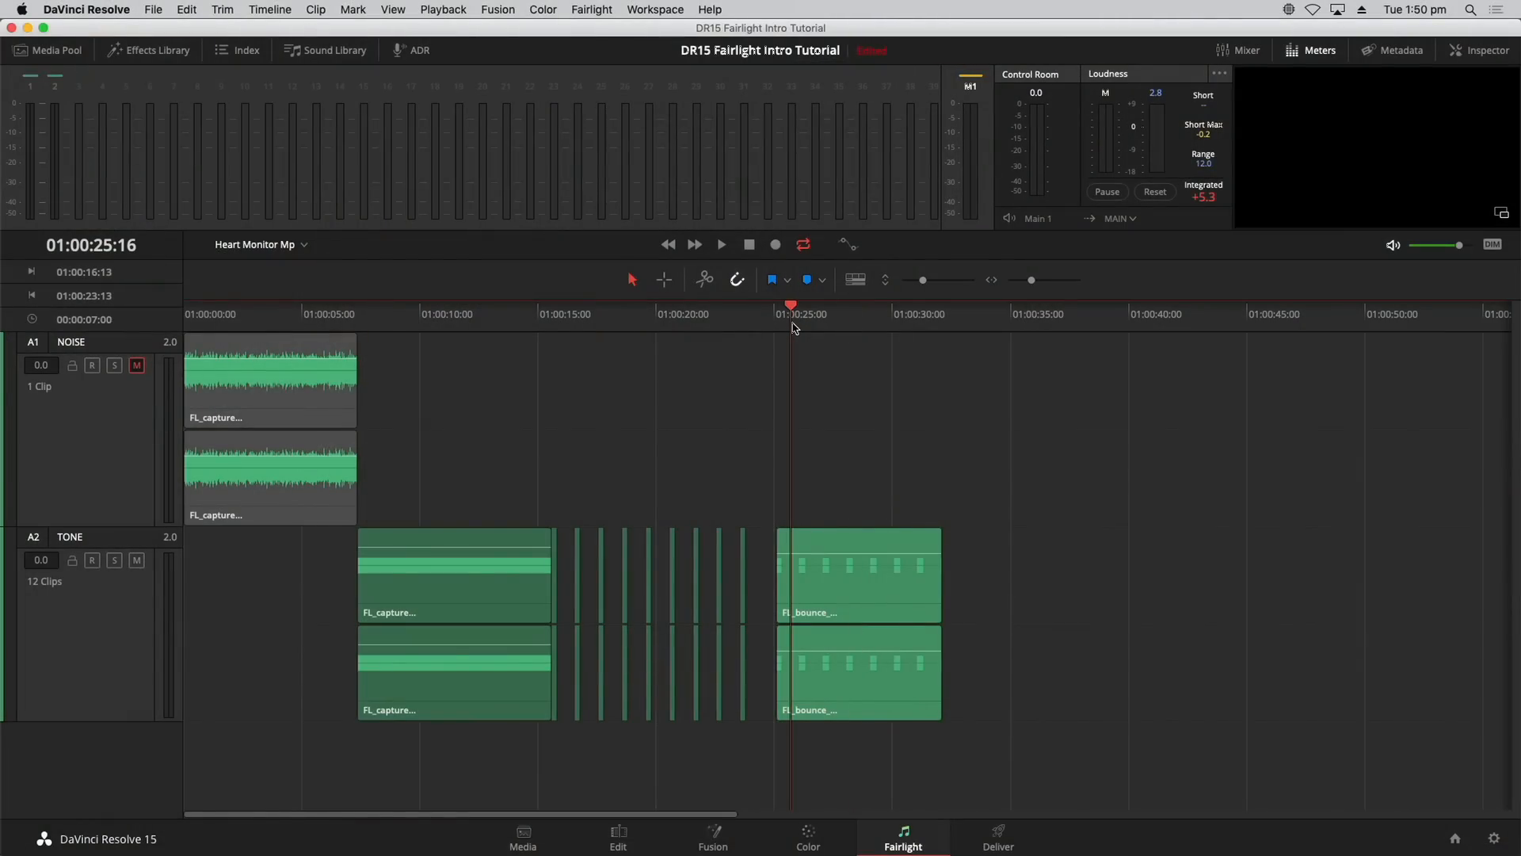
key("Home")
key("space")
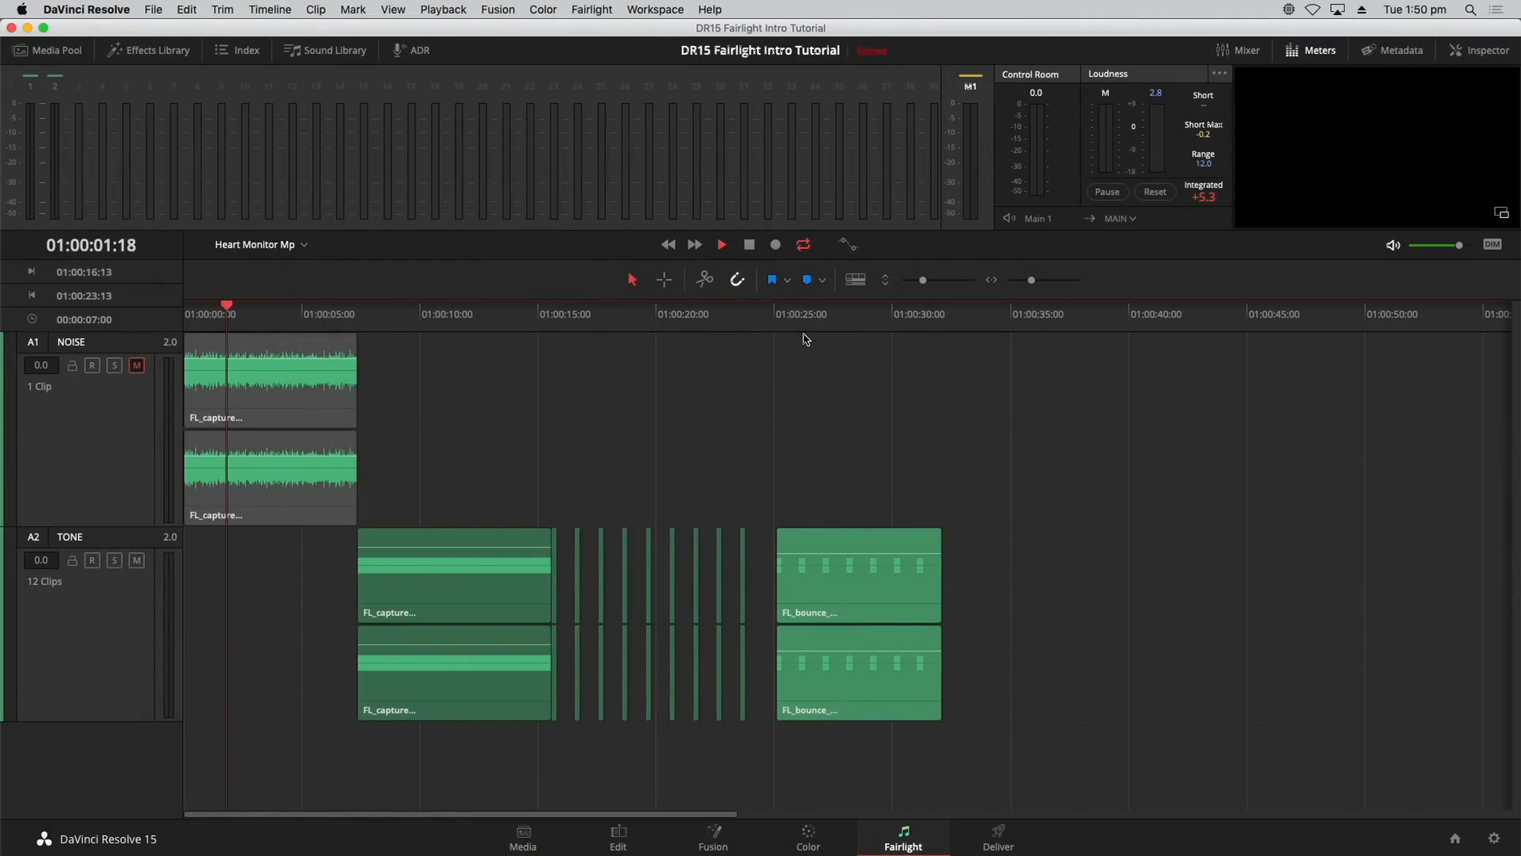
left_click(805, 316)
key("Home")
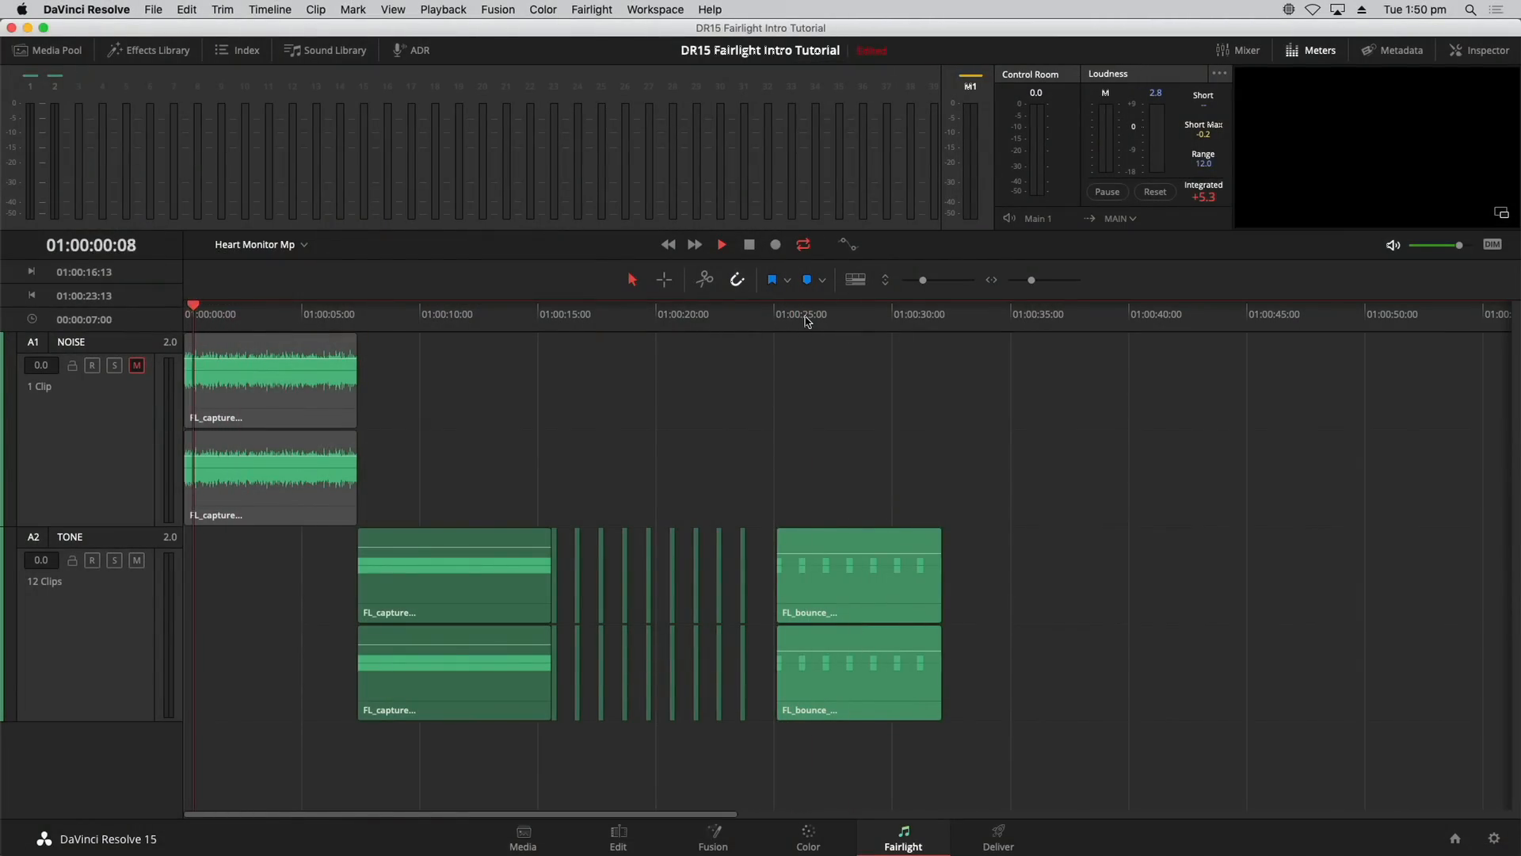
key("space")
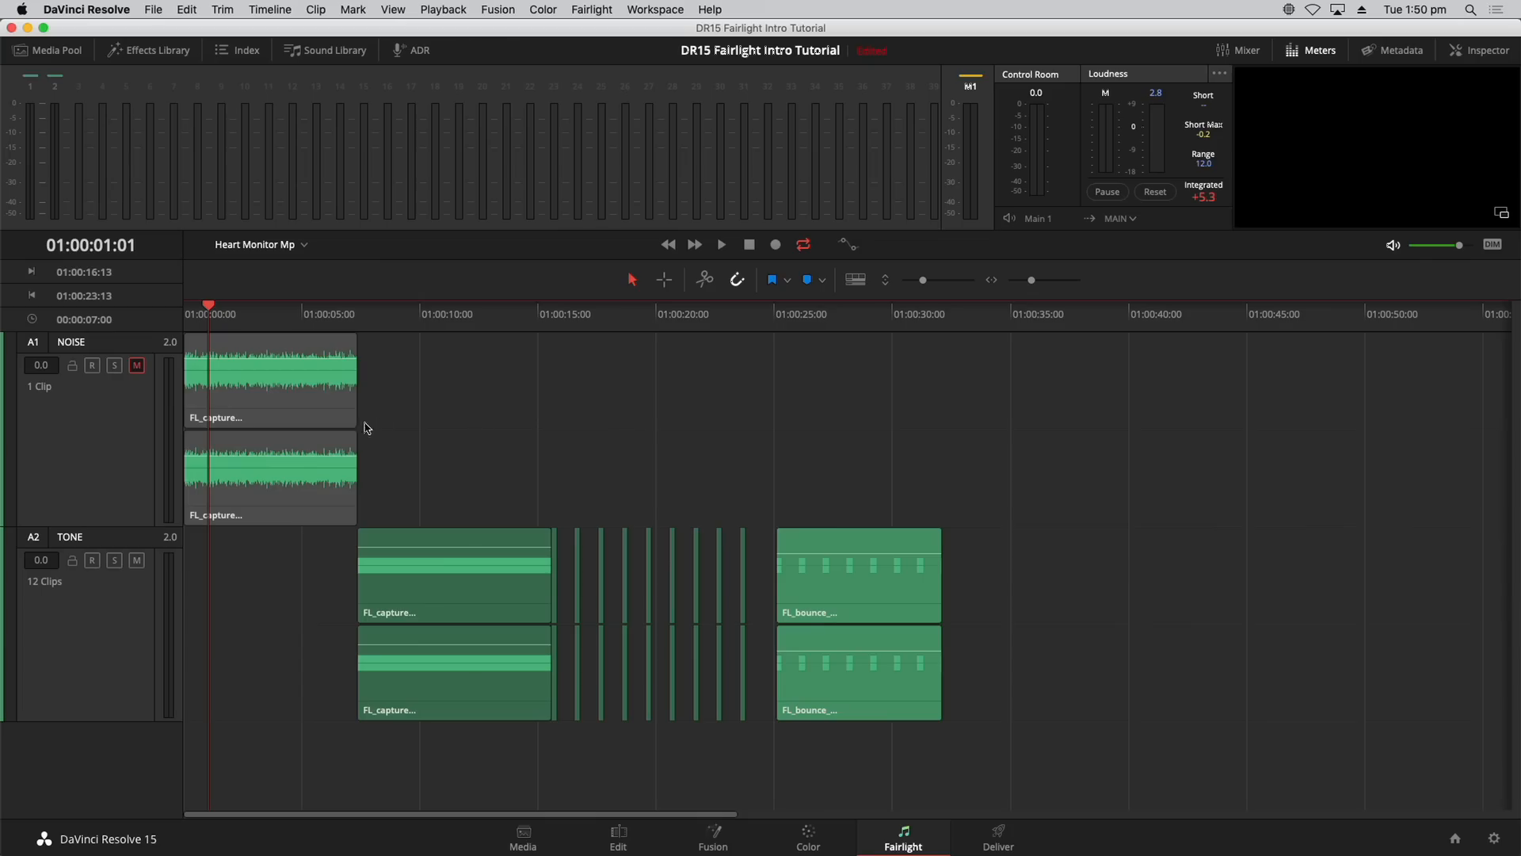
left_click(805, 320)
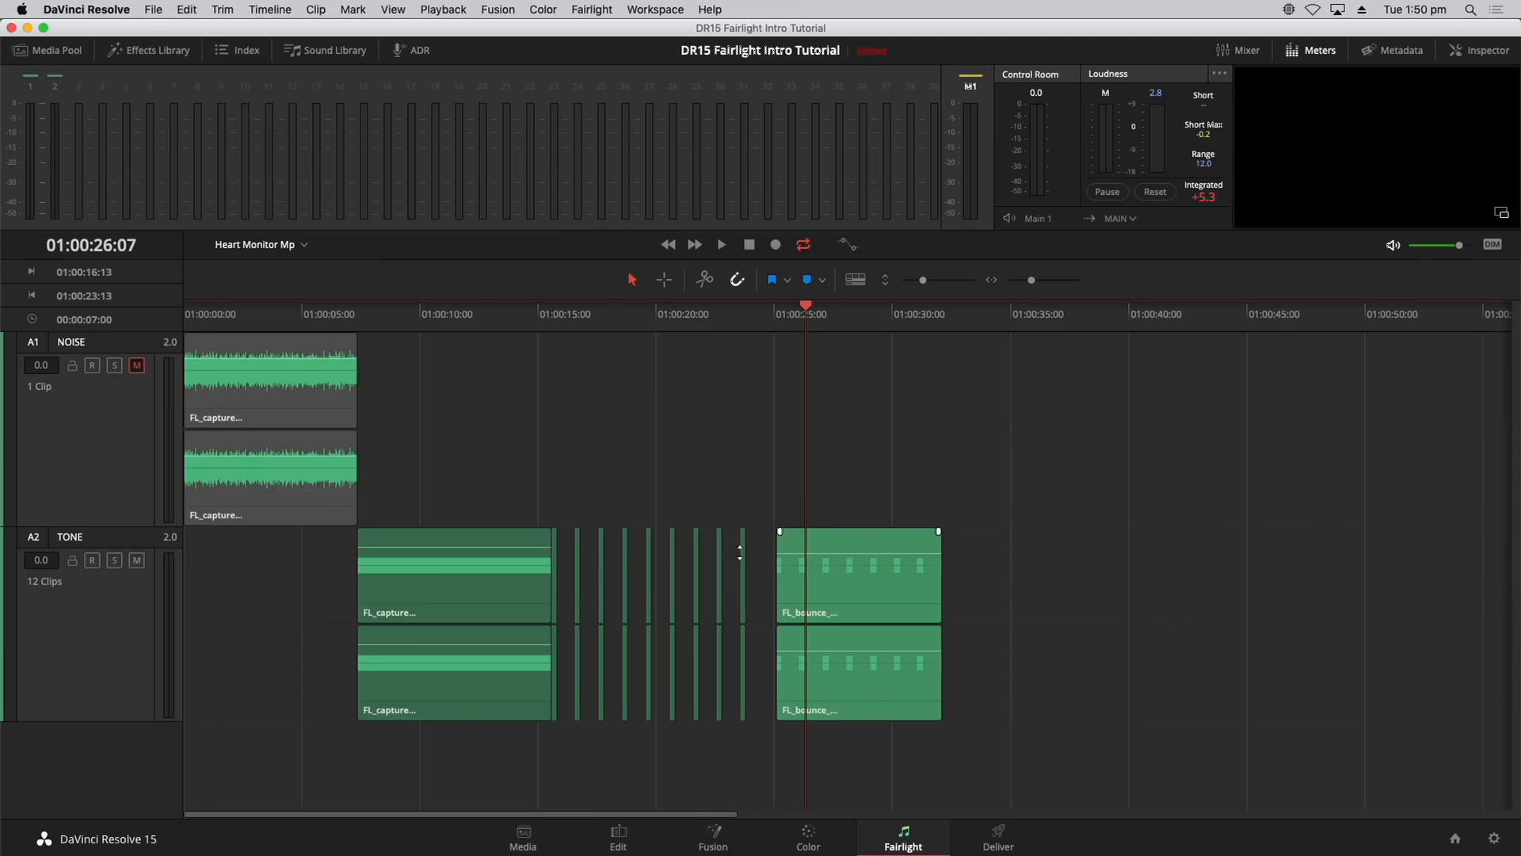
key("Home")
Step: Select the bounced clip on TONE with the playhead at 01:00:28:02
left_click(868, 591)
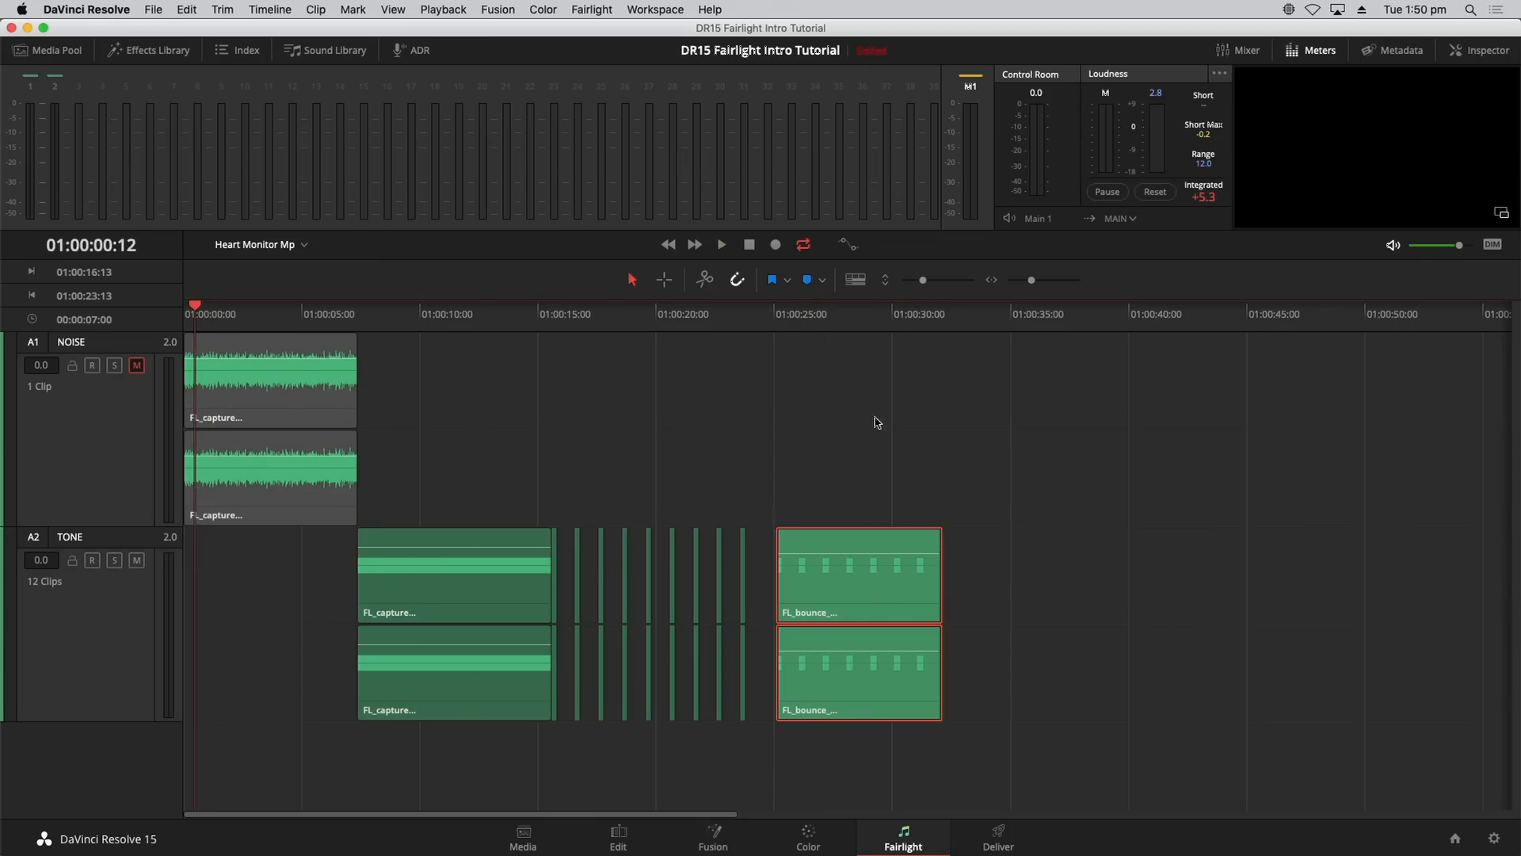
left_click(865, 314)
left_click(848, 317)
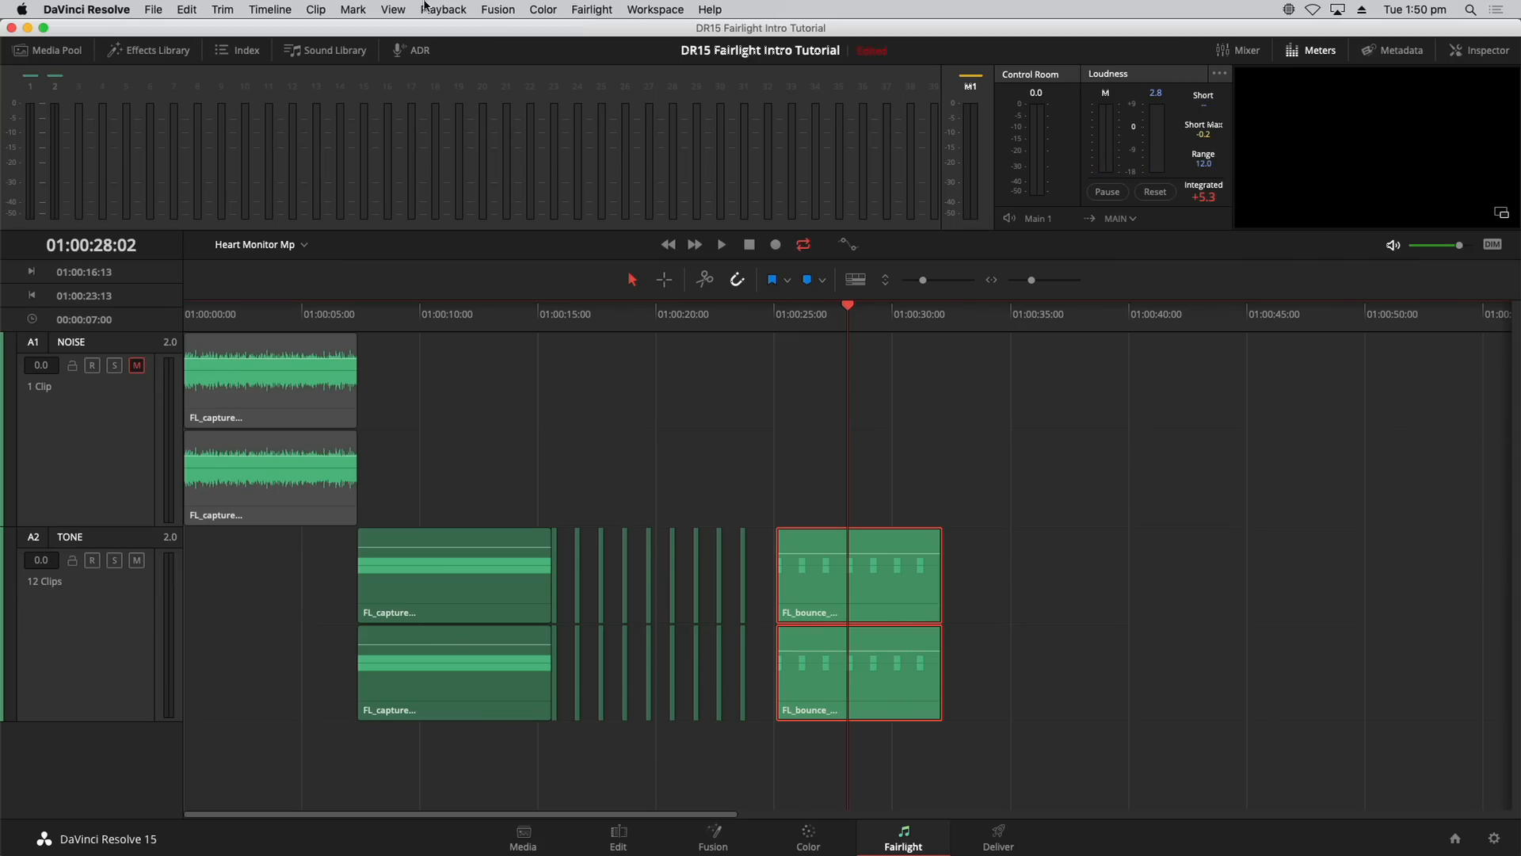
Step: Show audio track layers, move the bounced clip to about 01:00:26:04, and play it
left_click(393, 9)
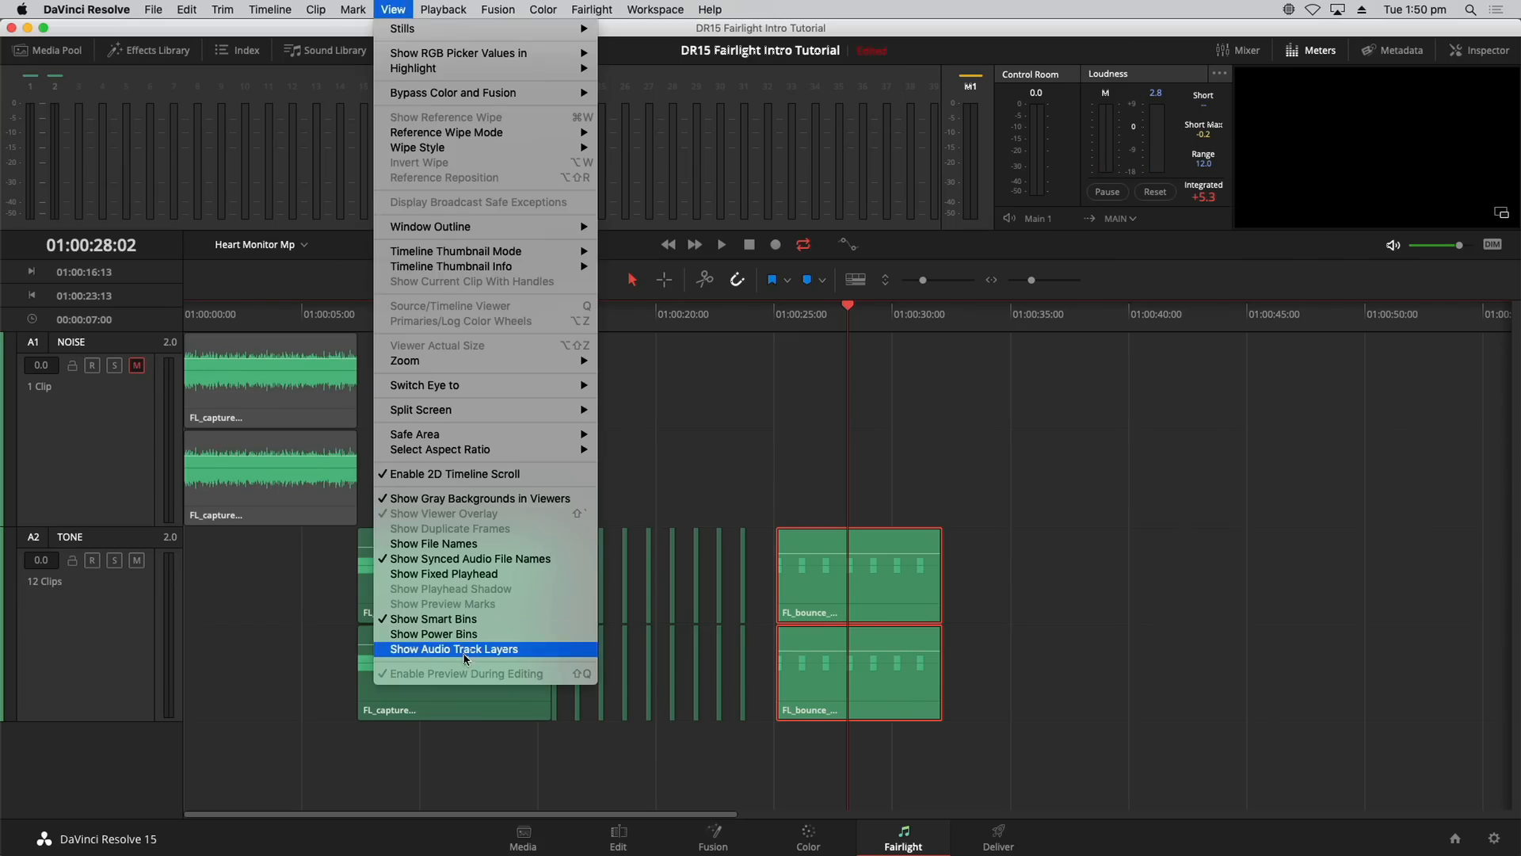
left_click(462, 649)
mouse_move(846, 611)
left_mouse_down()
mouse_move(665, 610)
mouse_move(870, 598)
left_mouse_up()
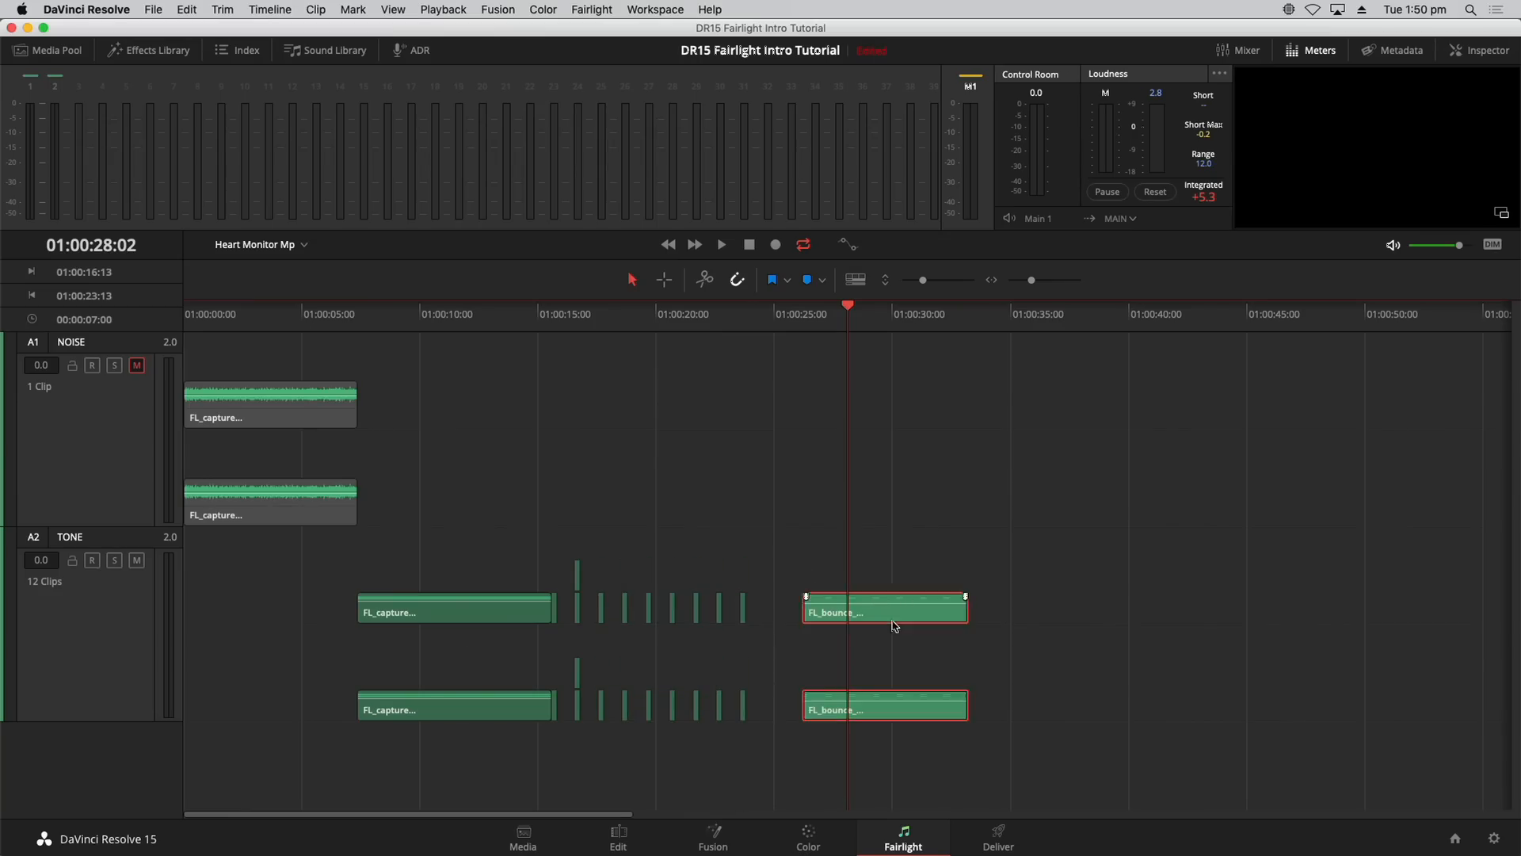
left_click(809, 316)
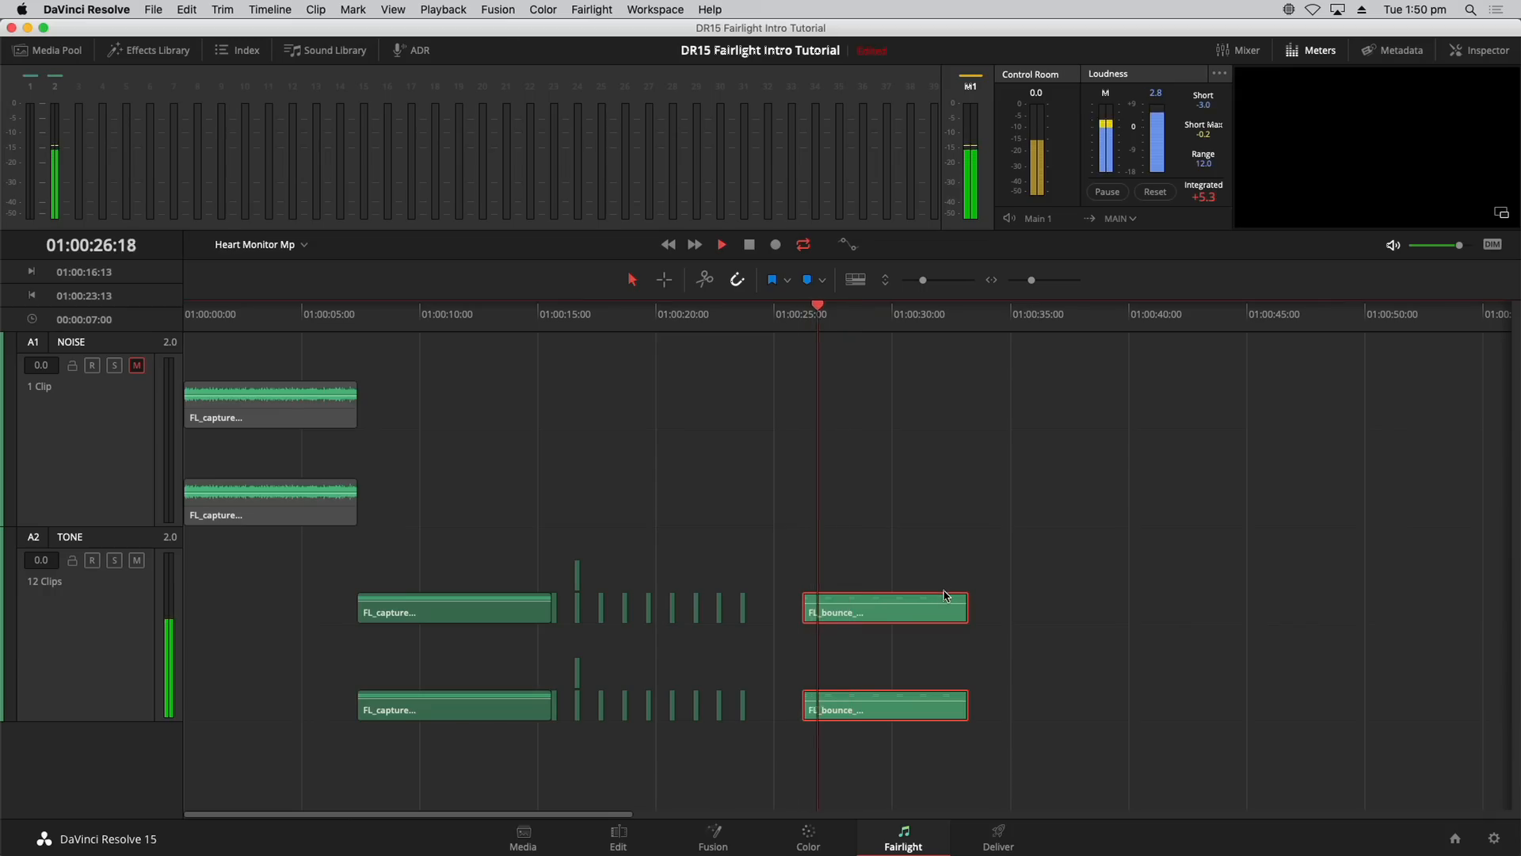
key("space")
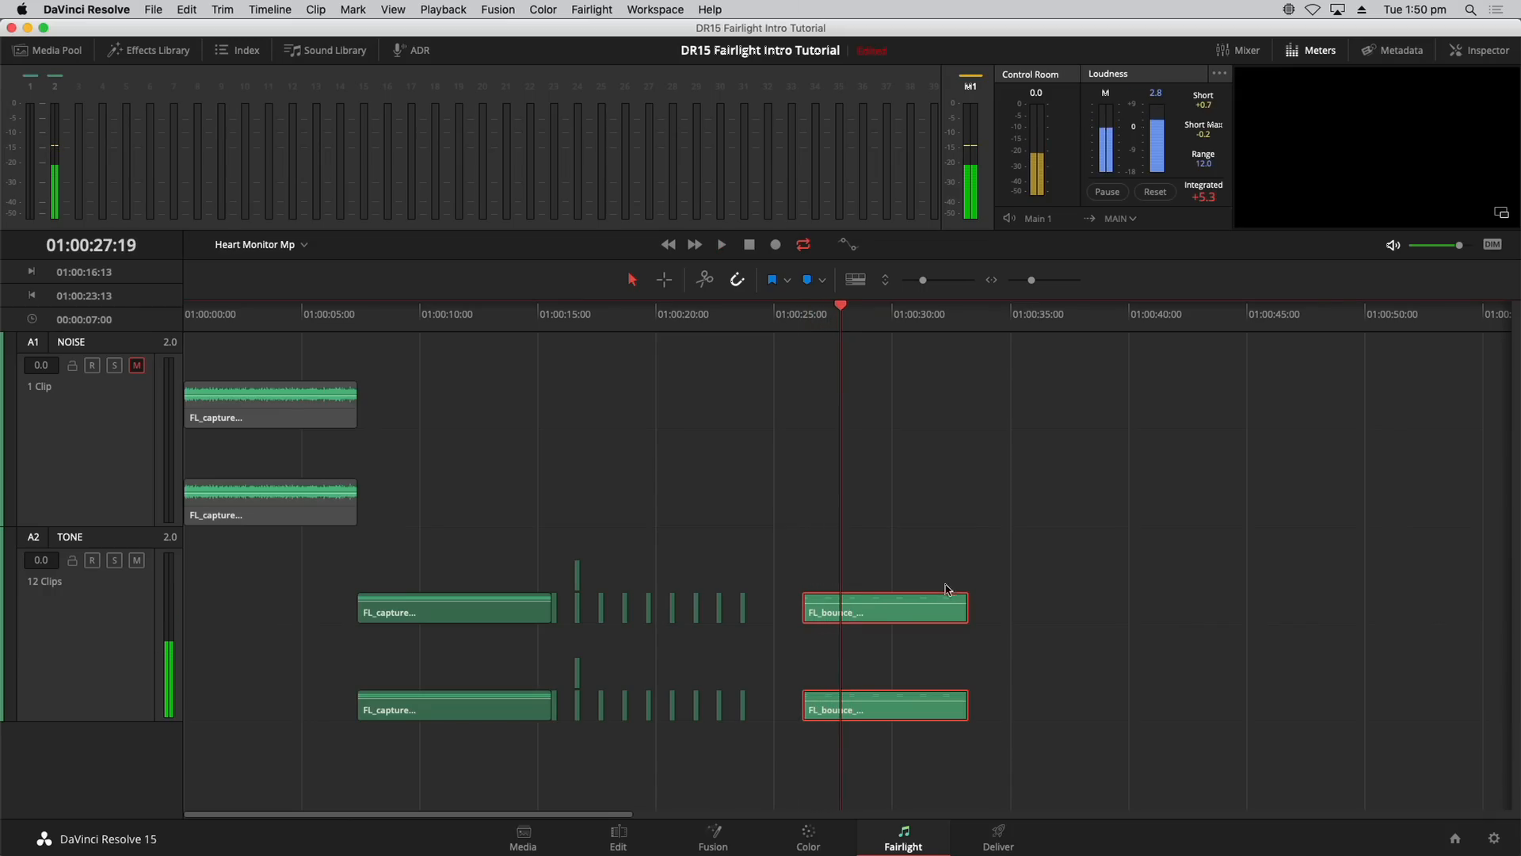
Step: Play from about 01:00:17, then hide the audio track layers and deselect the clips
left_click(645, 316)
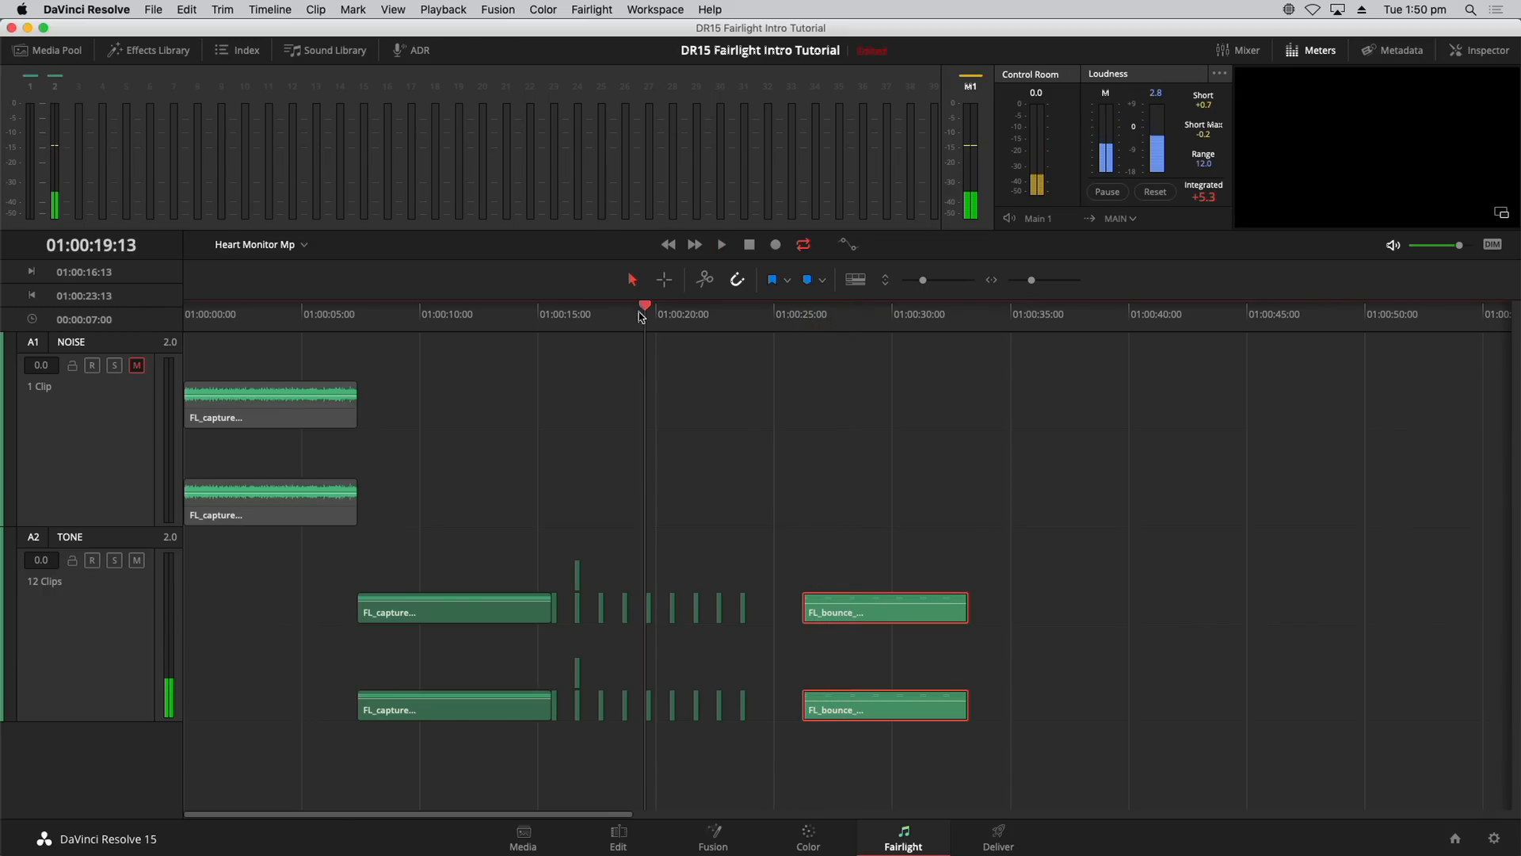
left_click(599, 317)
left_click(594, 318)
key("space")
key("space")
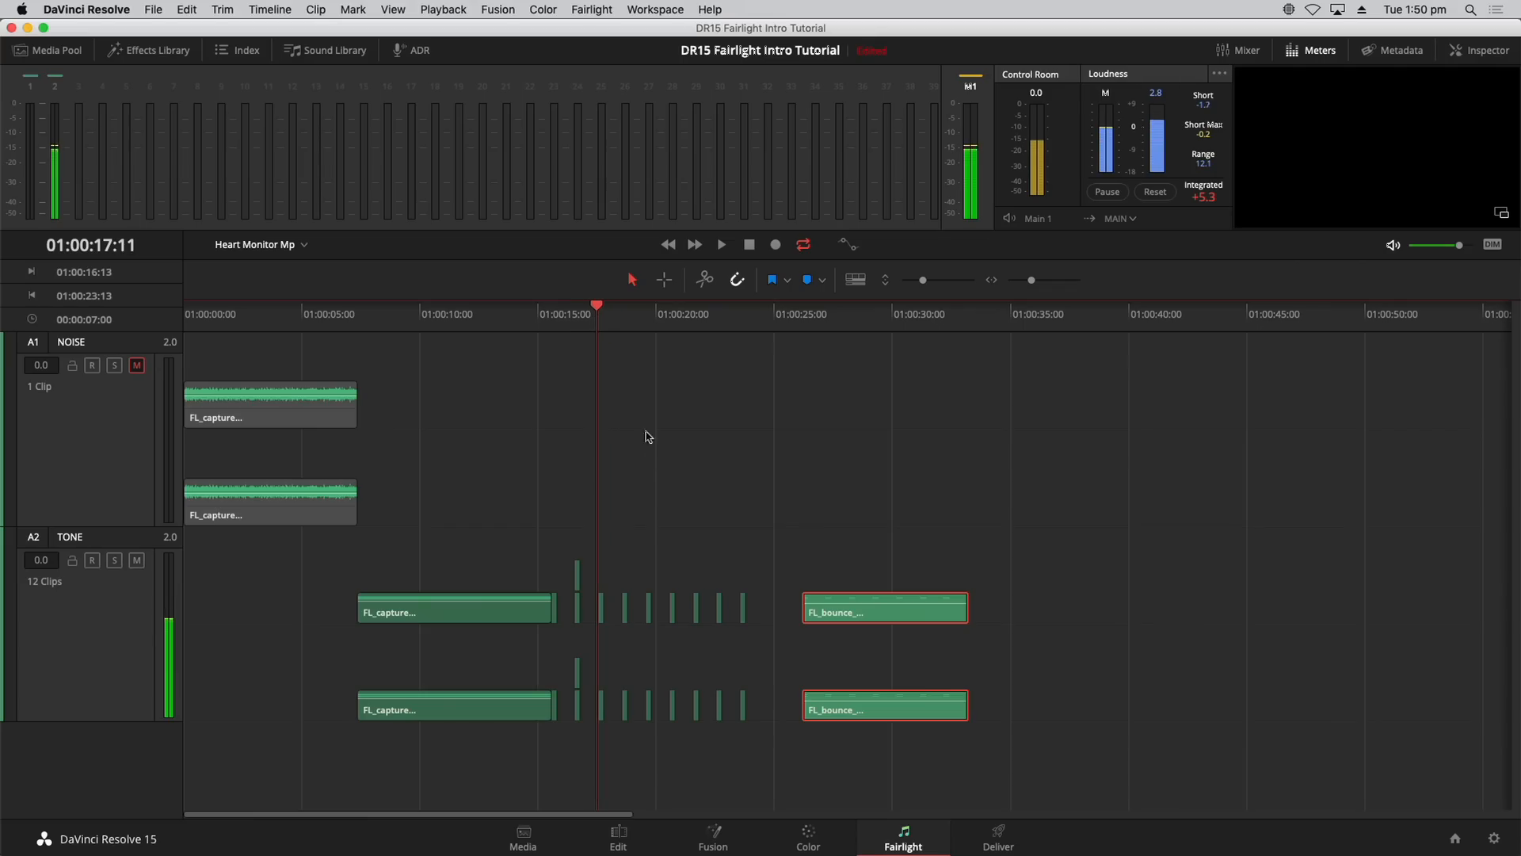
left_click(393, 9)
left_click(457, 649)
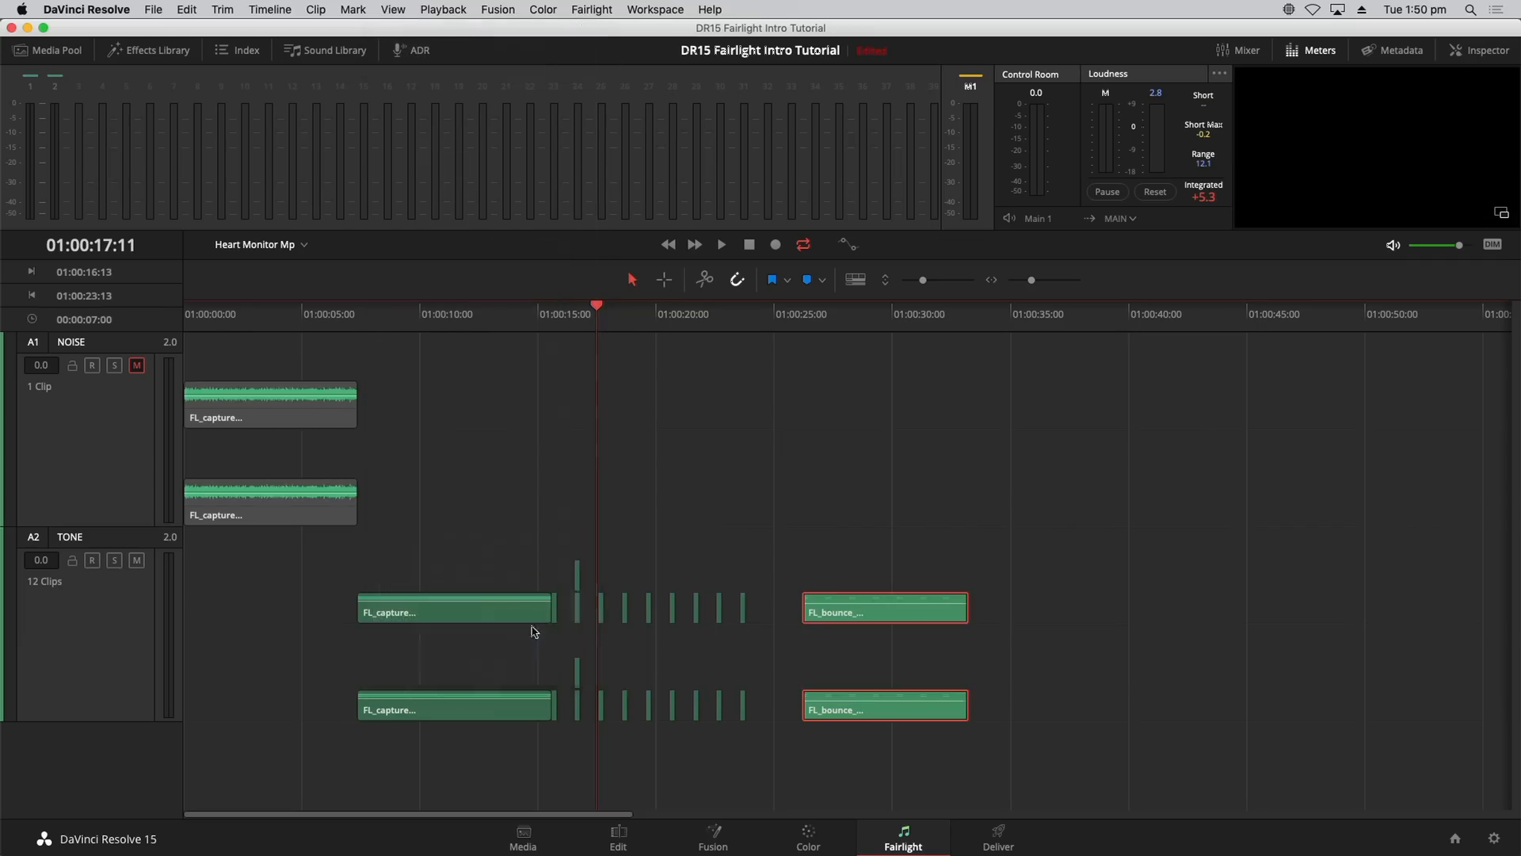
left_click(600, 461)
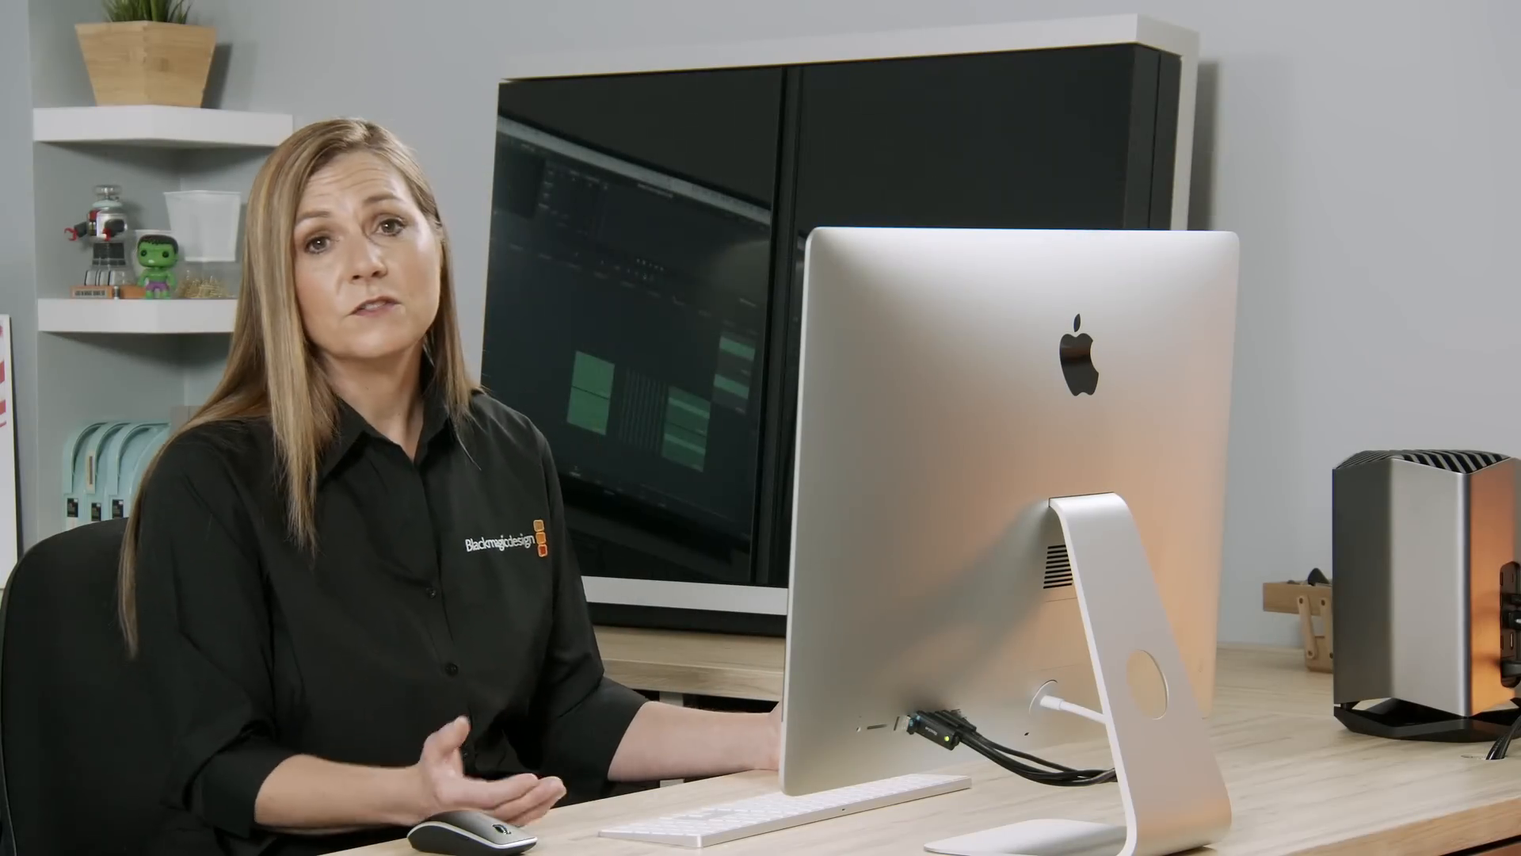
Step: Disable four short tone clips between 01:00:15 and 01:00:21, then play from 01:00:15 to hear the gaps
left_click(578, 567)
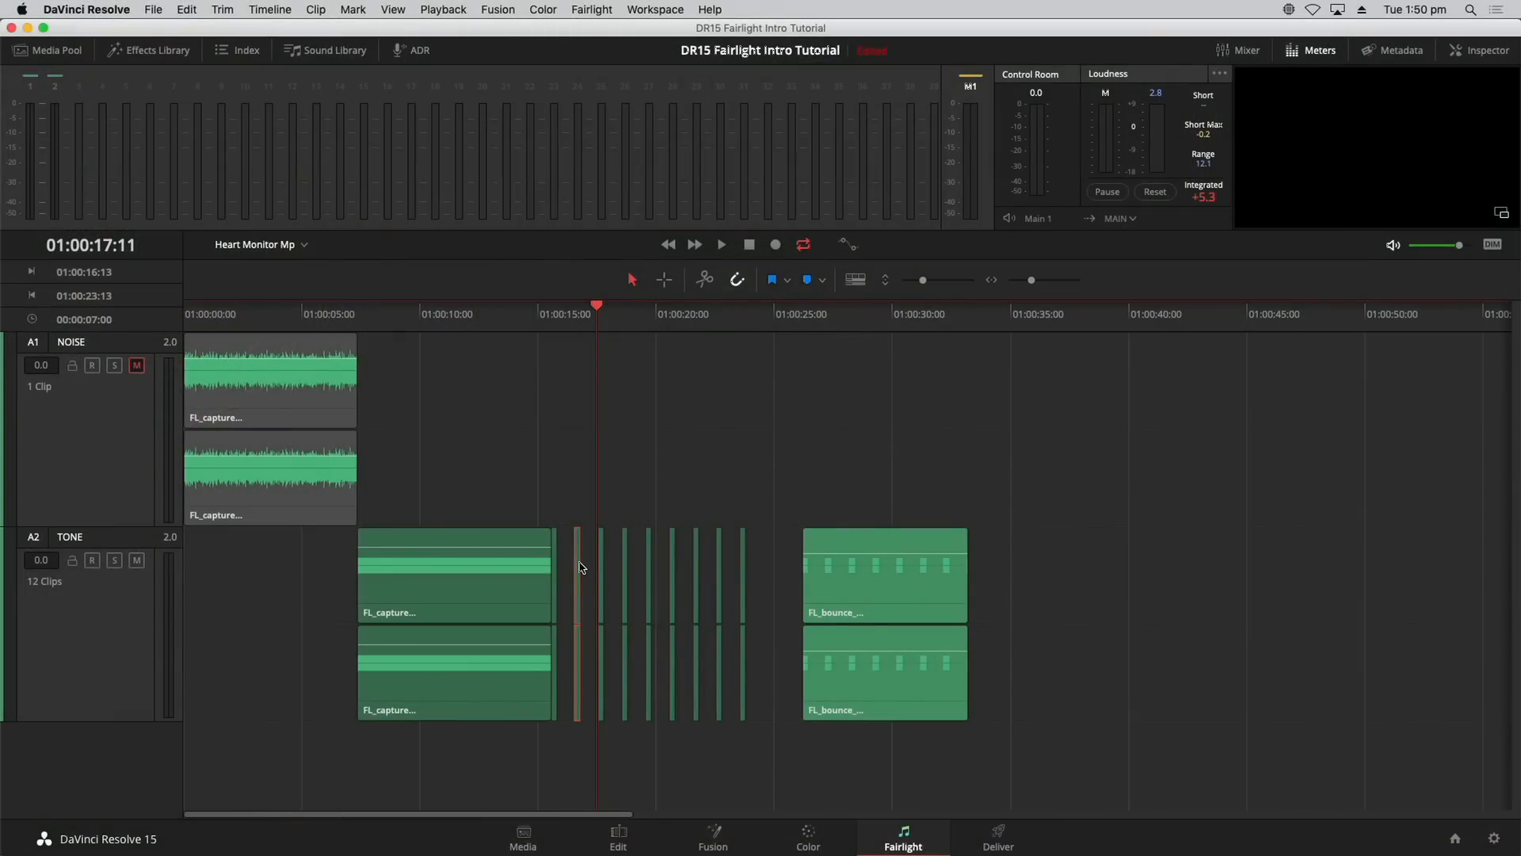
left_click(626, 566, "super")
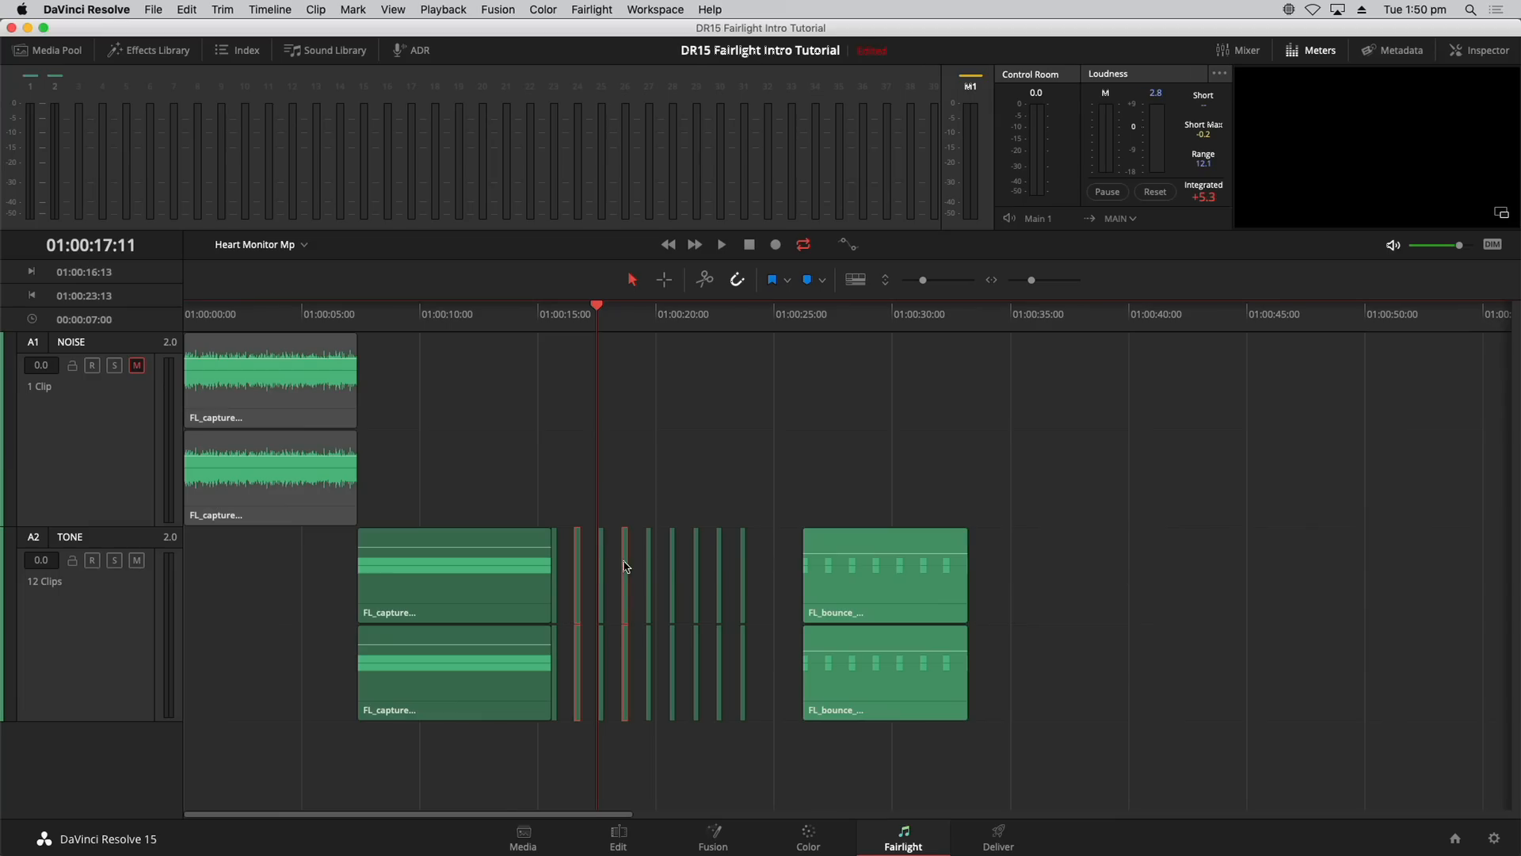
left_click(673, 564, "super")
left_click(719, 560, "super")
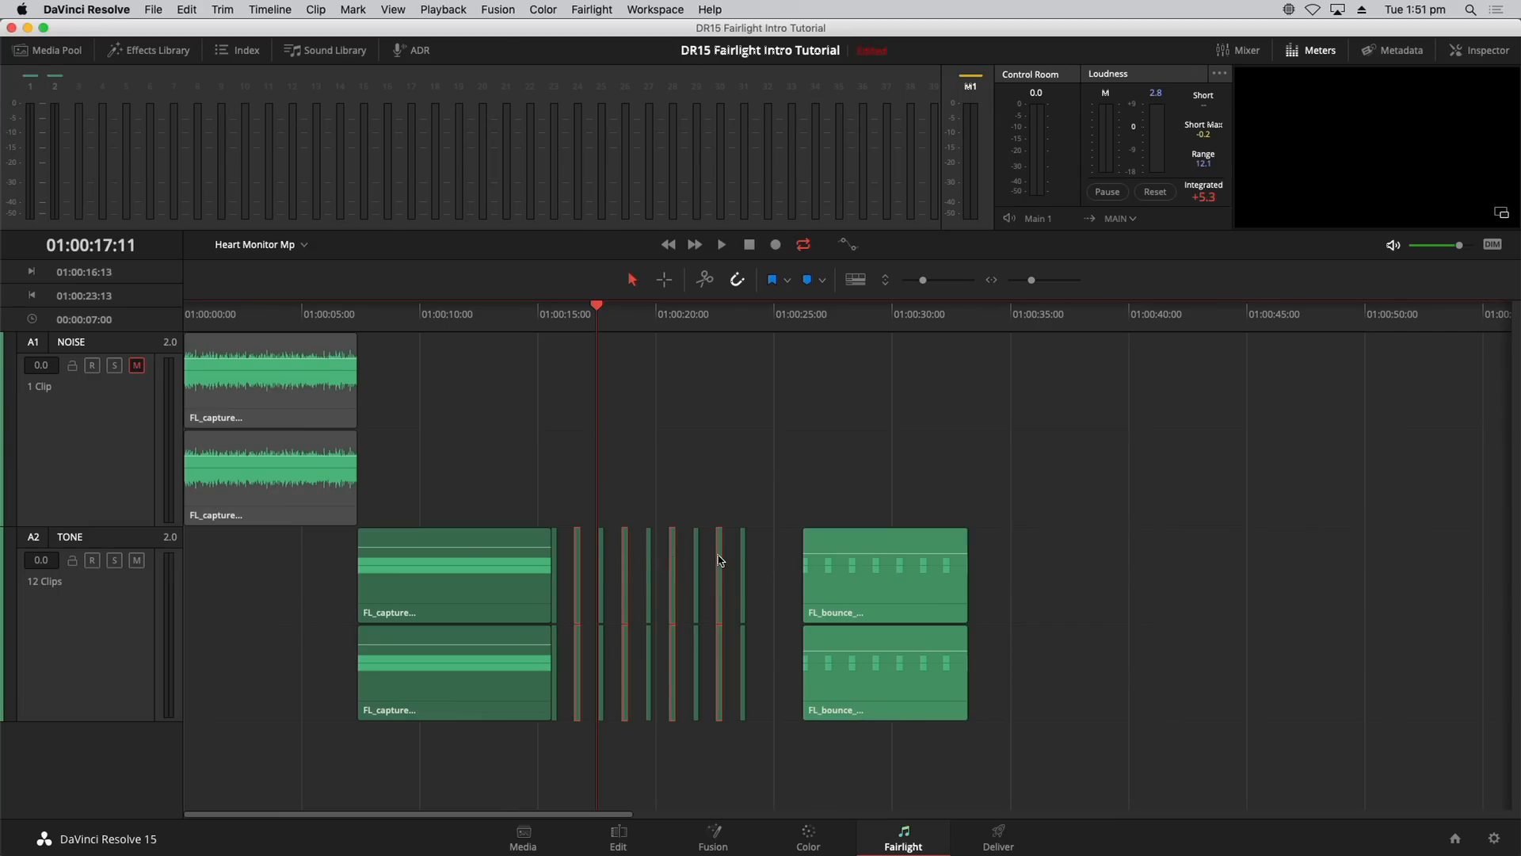
left_click(644, 470)
left_click_drag(563, 326, 535, 327)
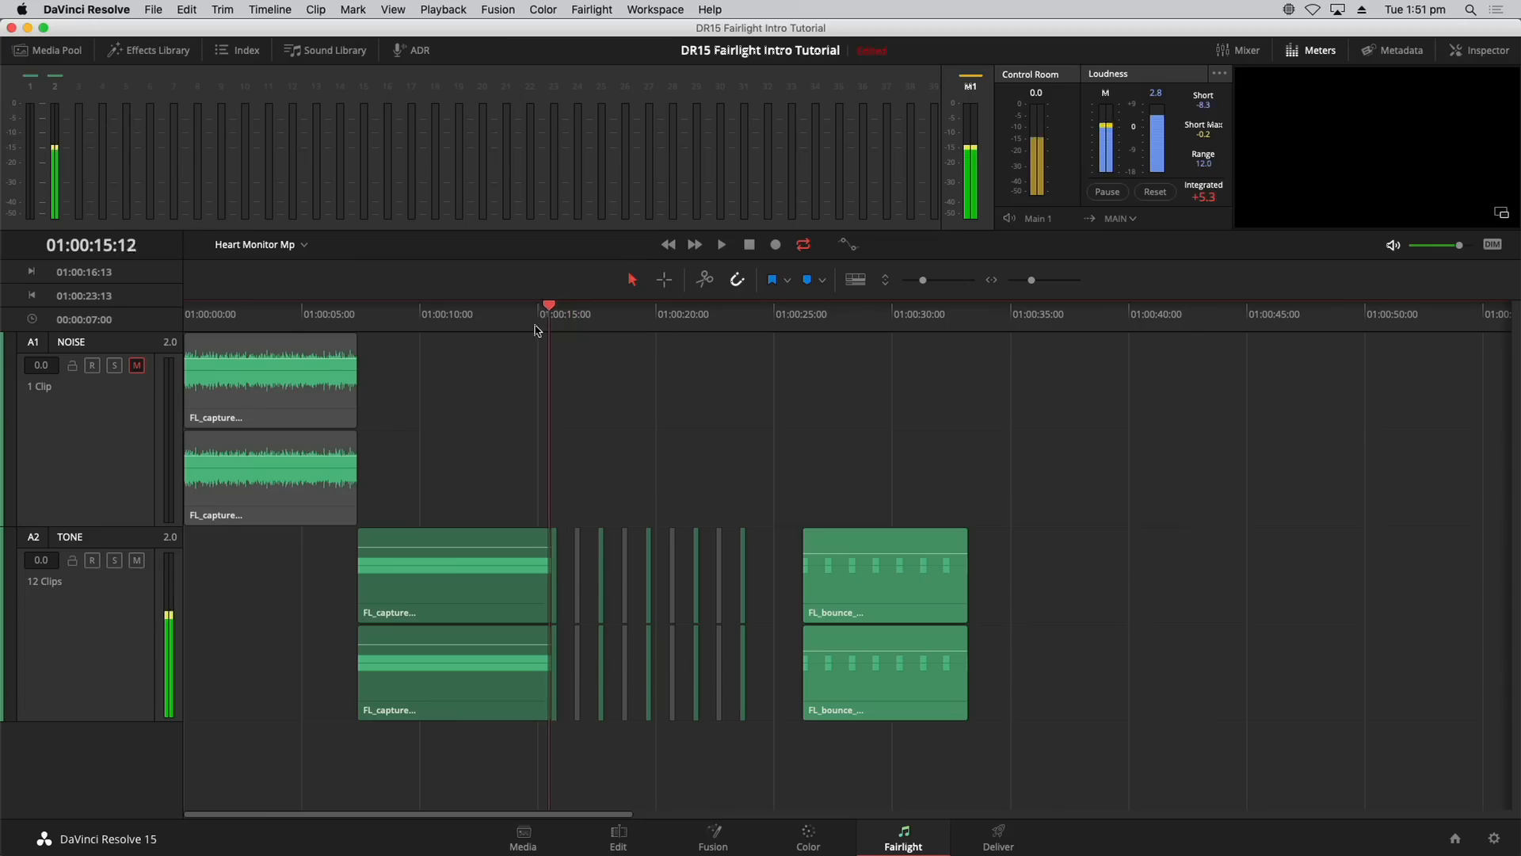
key("space")
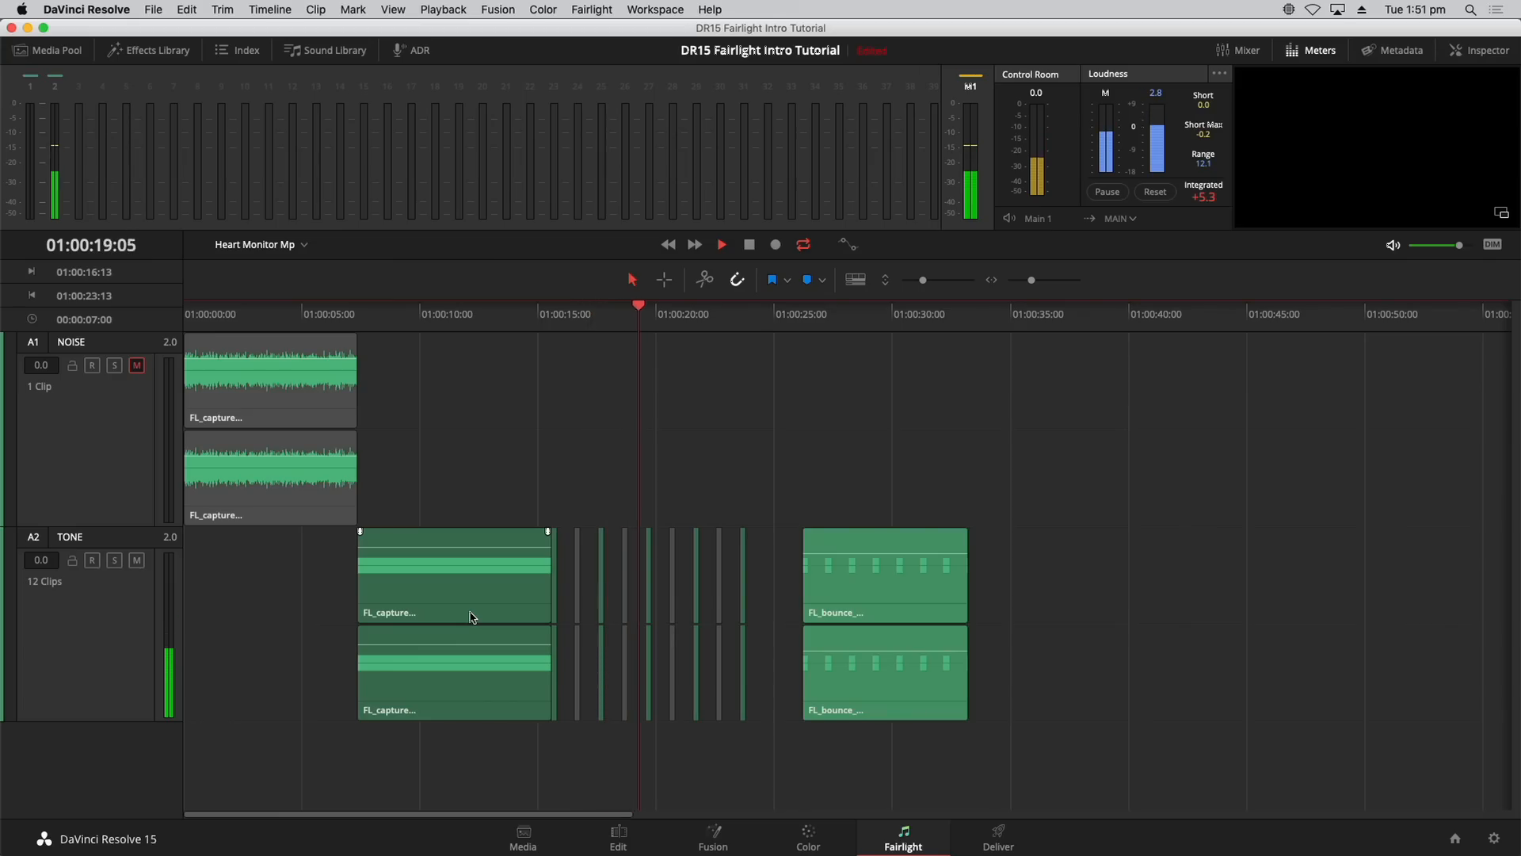
key("space")
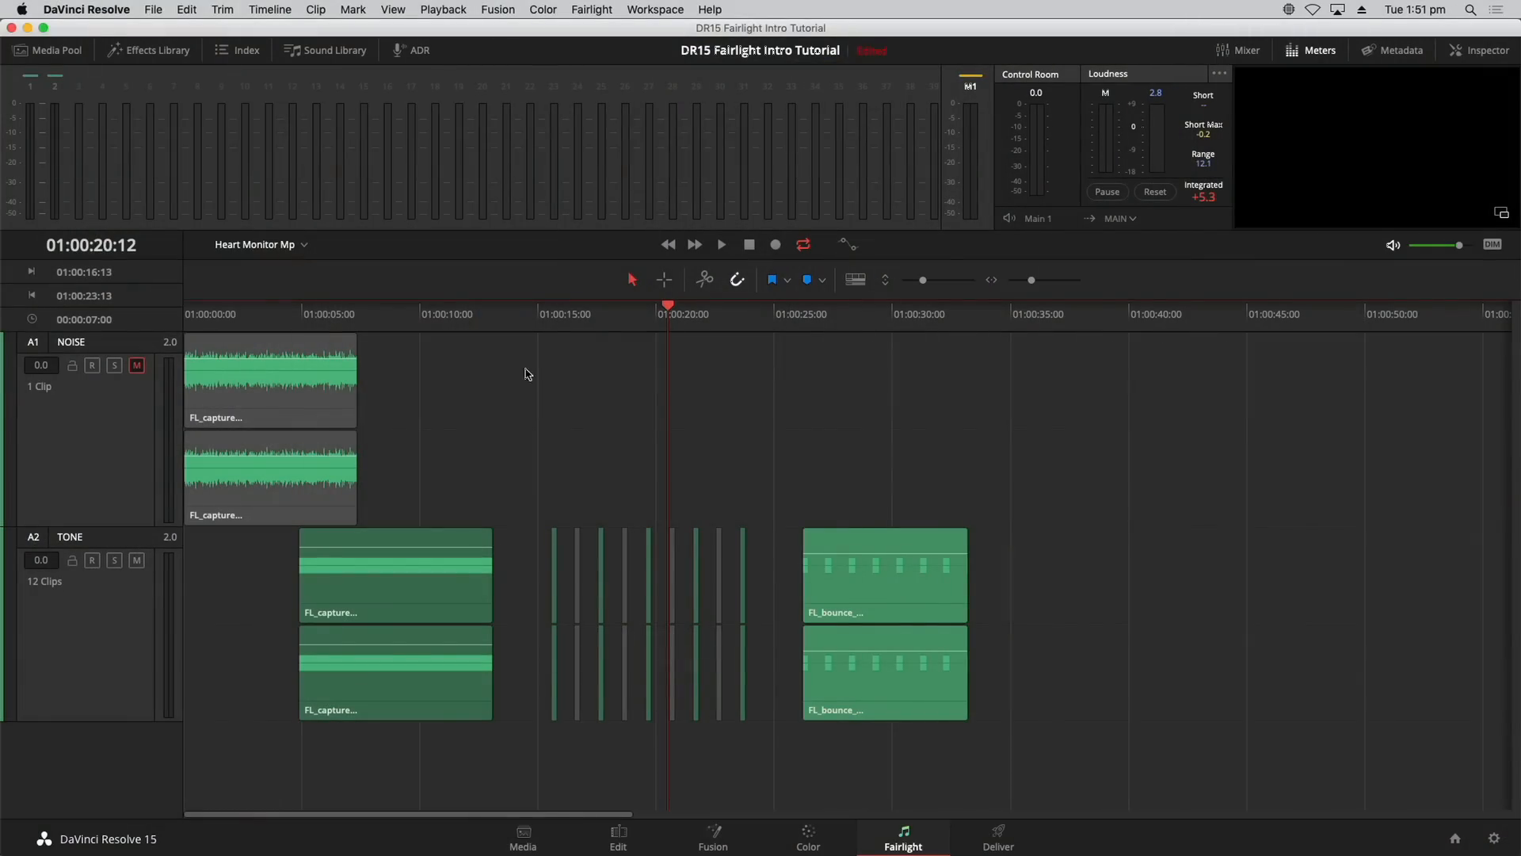
Step: Mark an In point at 01:00:15:13
left_click_drag(554, 329, 731, 318)
key("i")
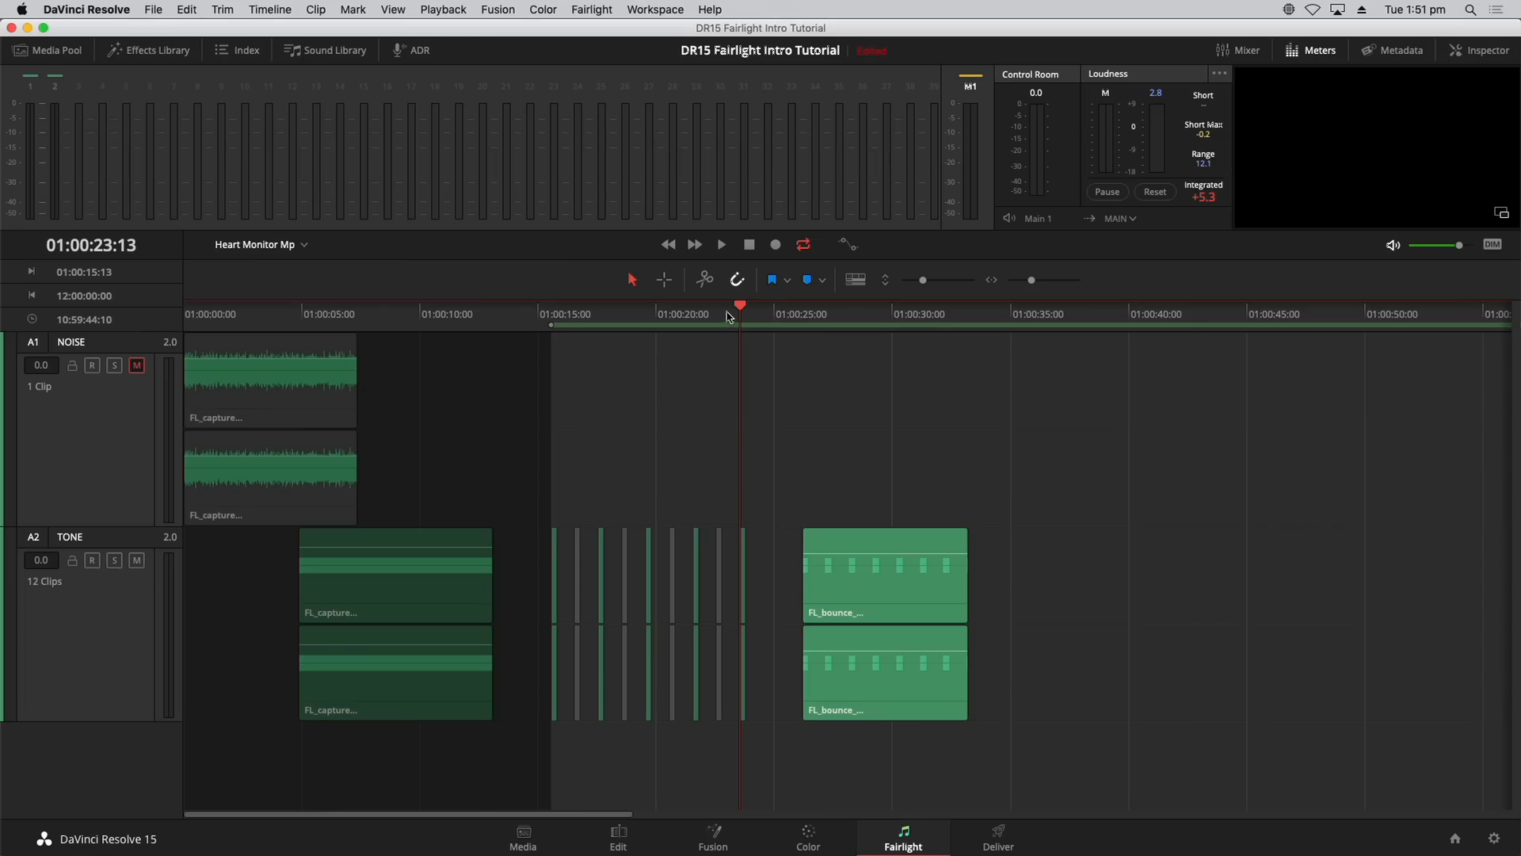
Step: Mark Out at 01:00:23:13 and bounce the TONE track range to a new layer
key("o")
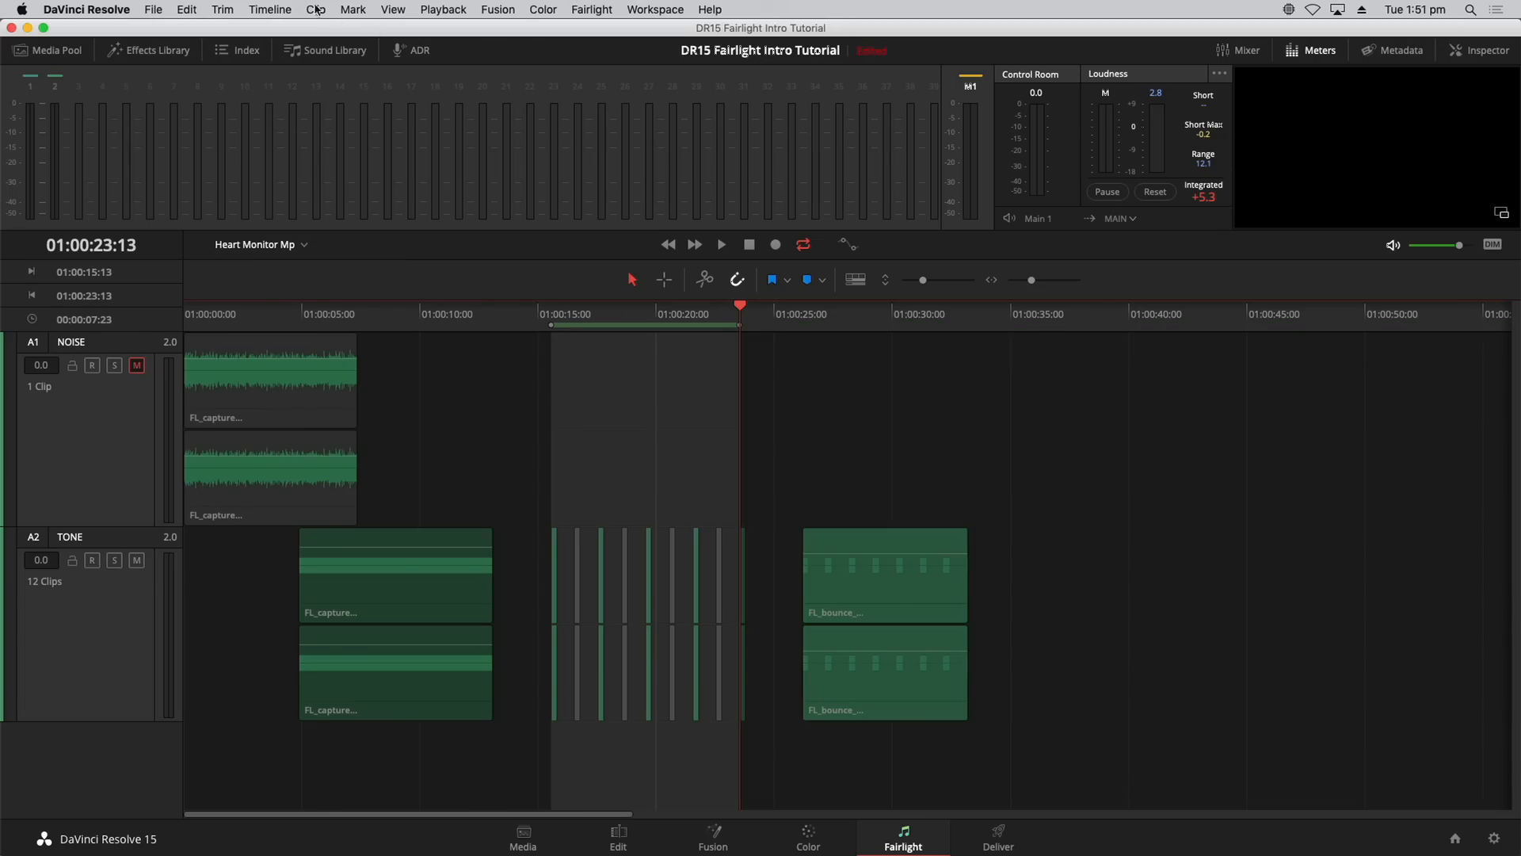
left_click(270, 10)
left_click(301, 83)
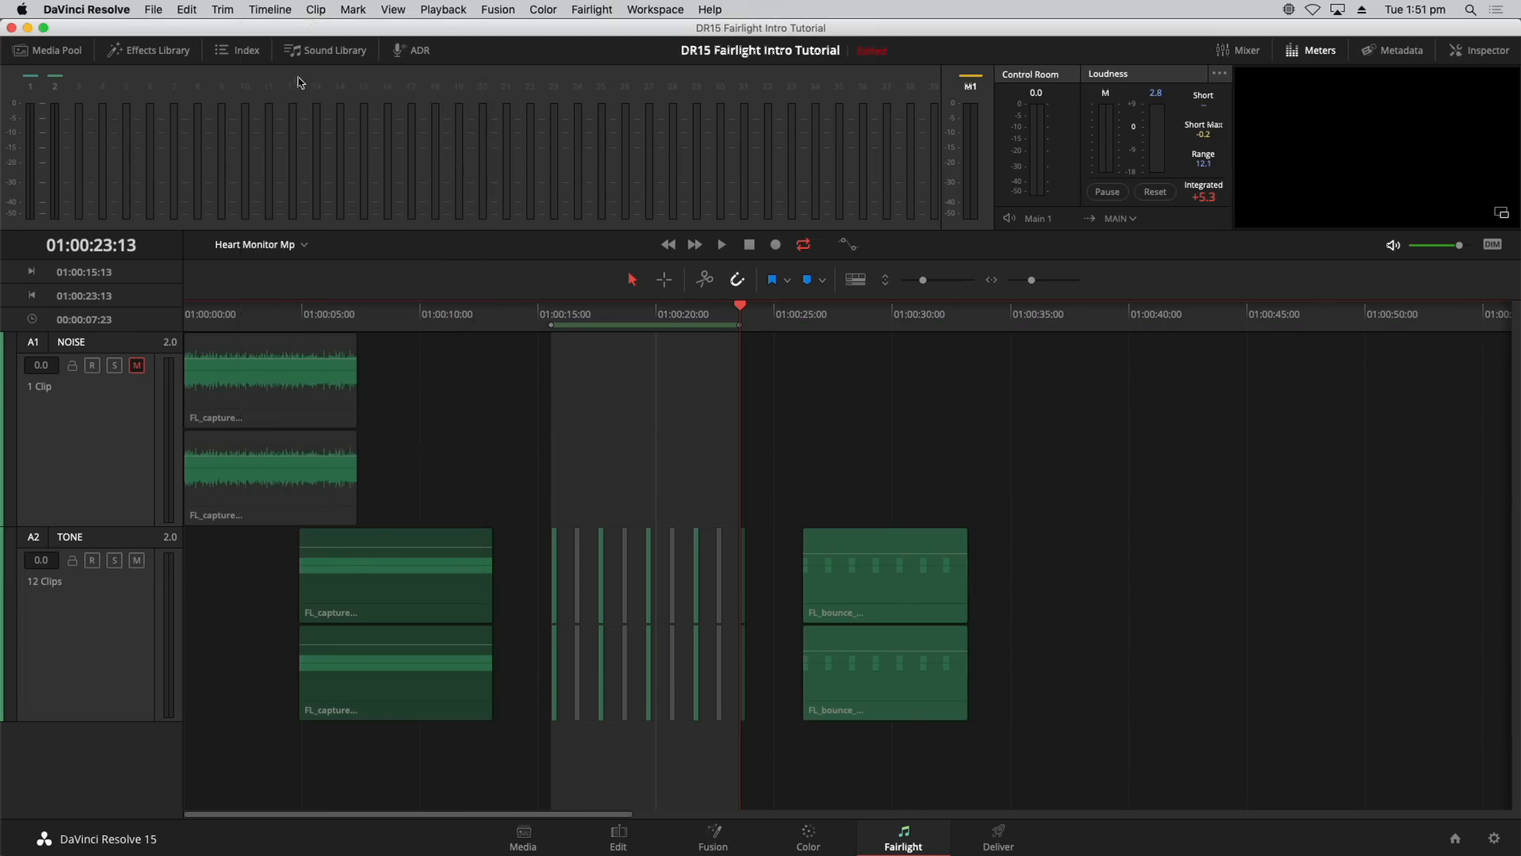
left_click(89, 644)
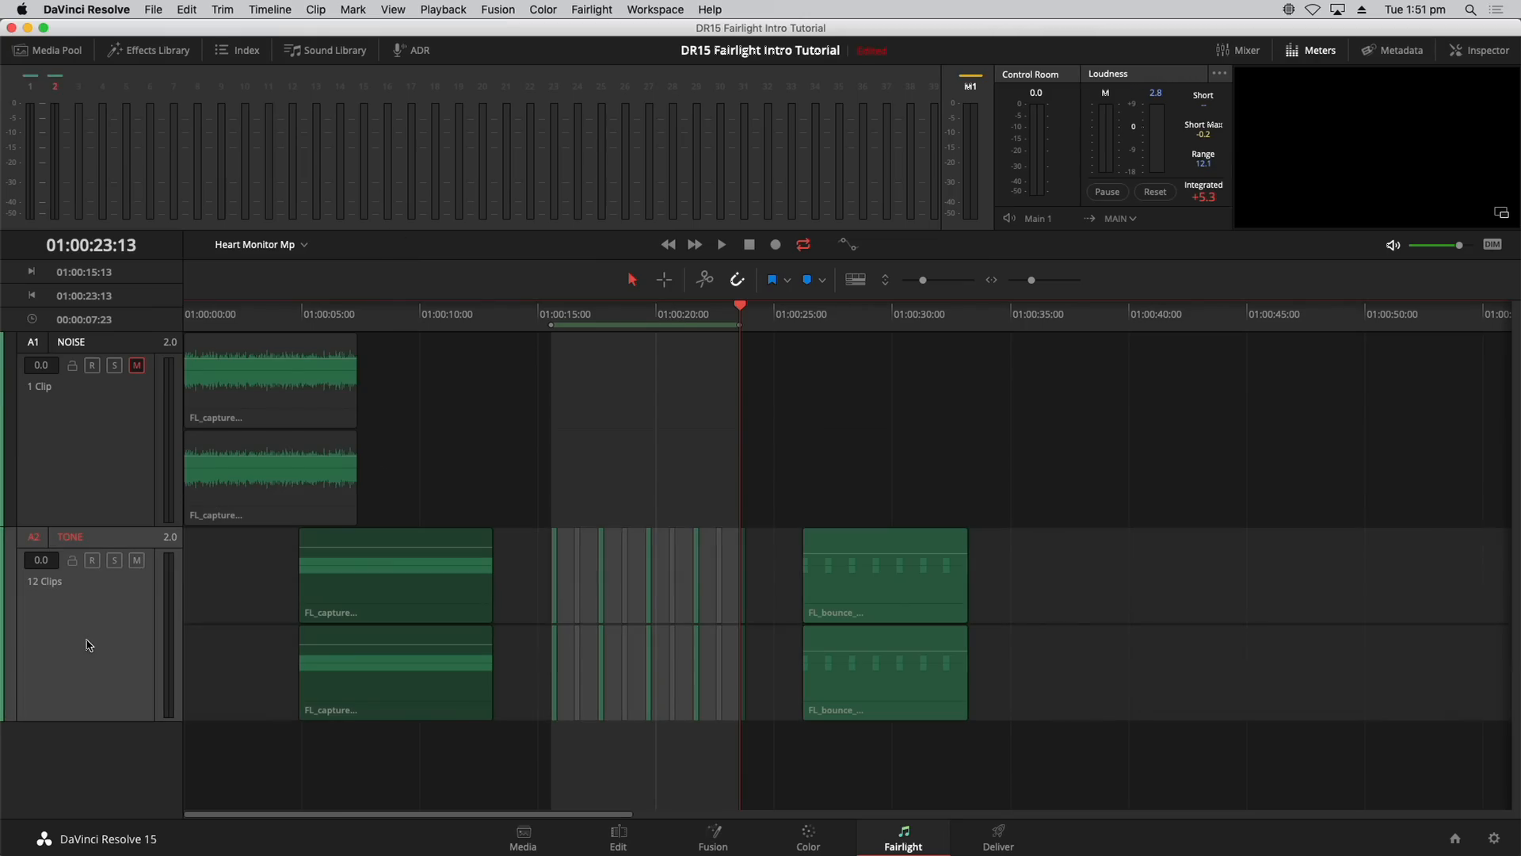
left_click(289, 8)
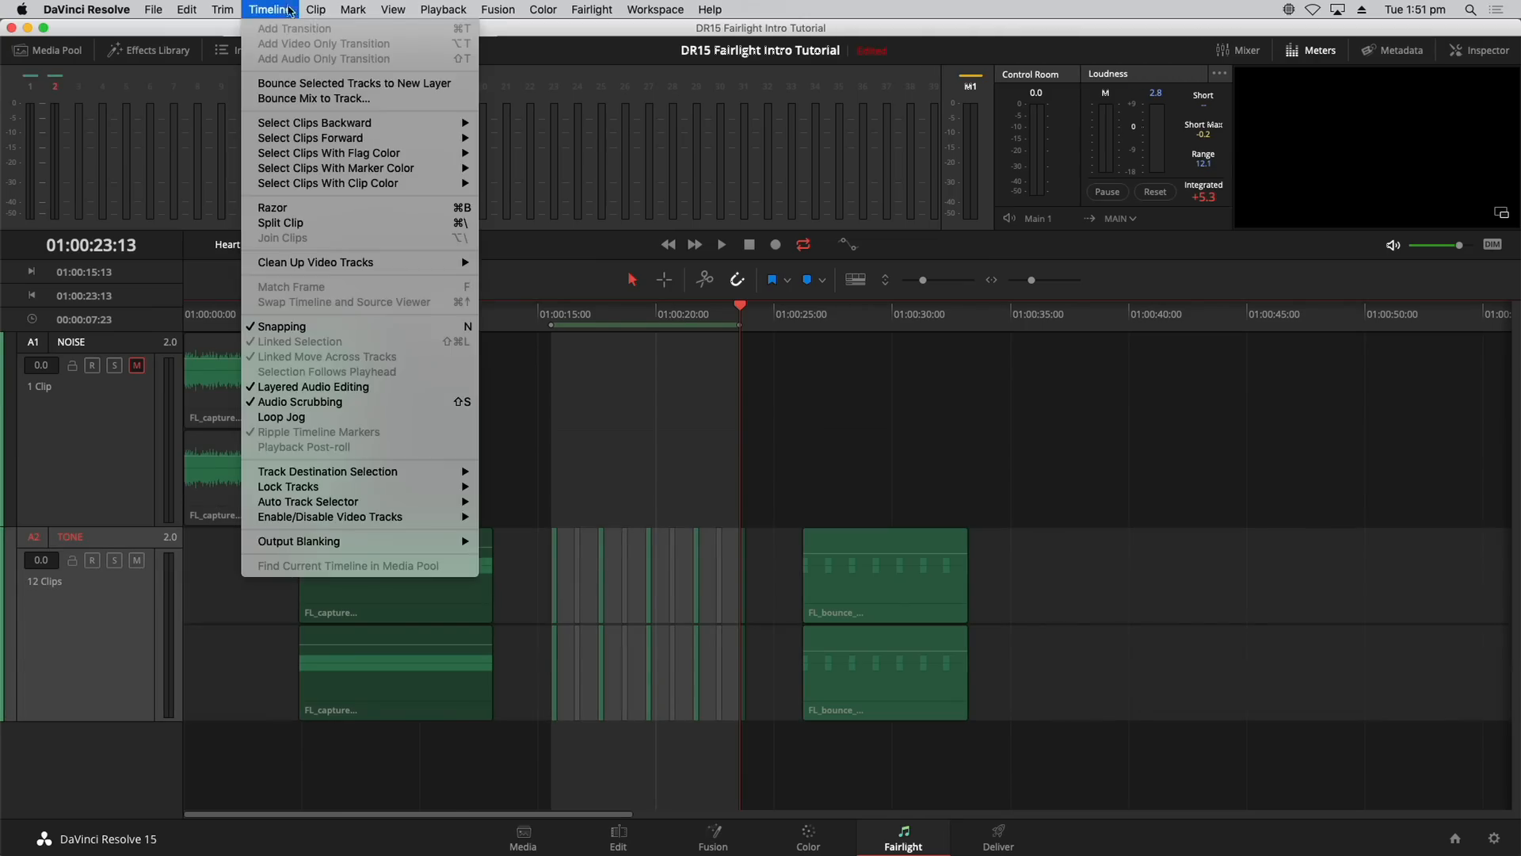
left_click(293, 83)
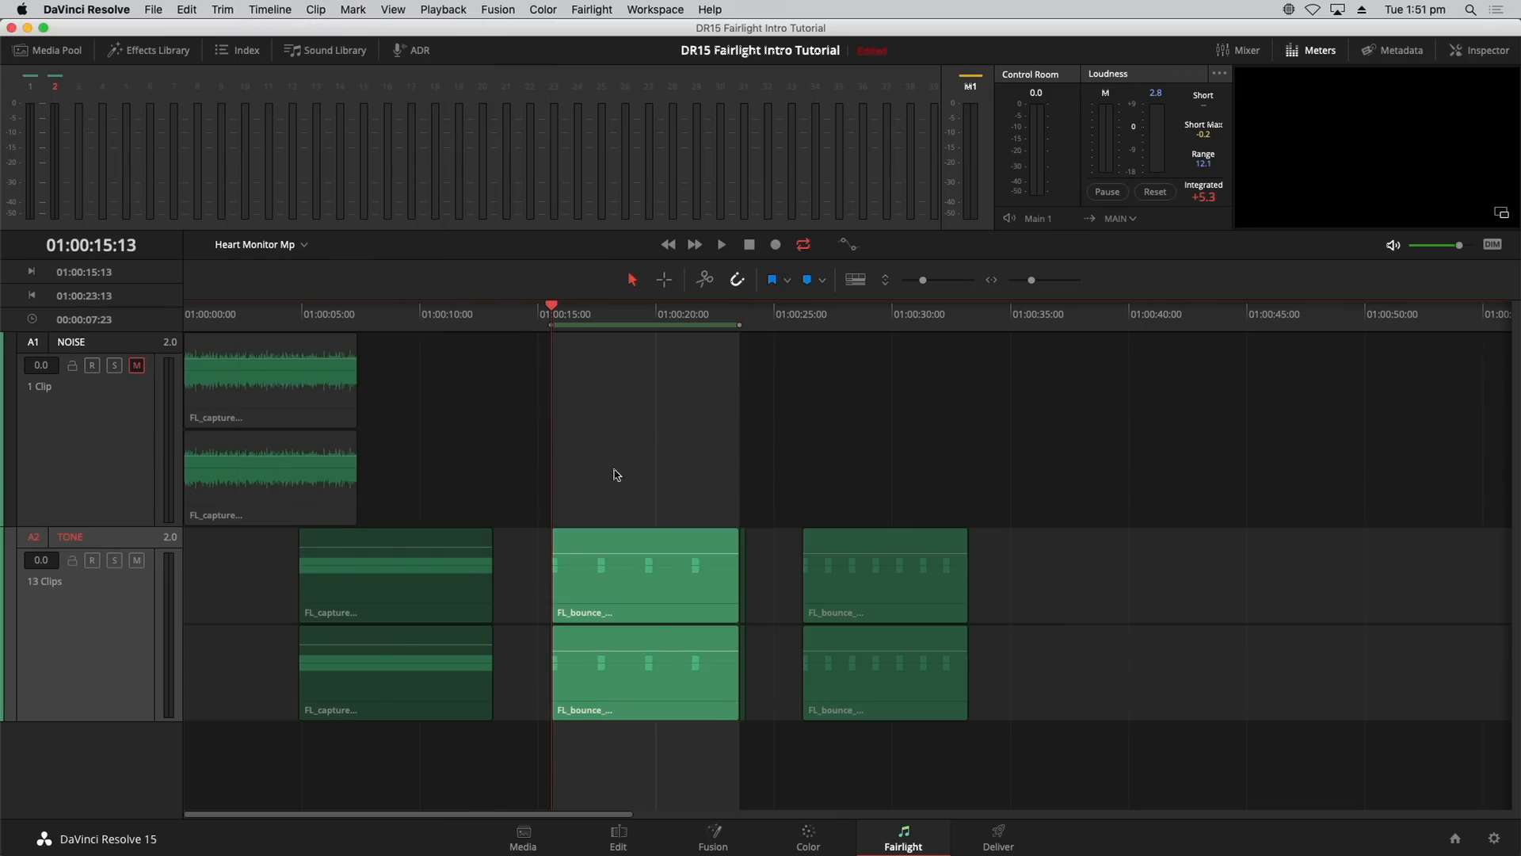
Step: Move the new bounce clip just after the earlier bounce near 01:00:34 and clear the marked range
left_click(656, 438)
left_click_drag(679, 619, 1123, 601)
left_click(1142, 484)
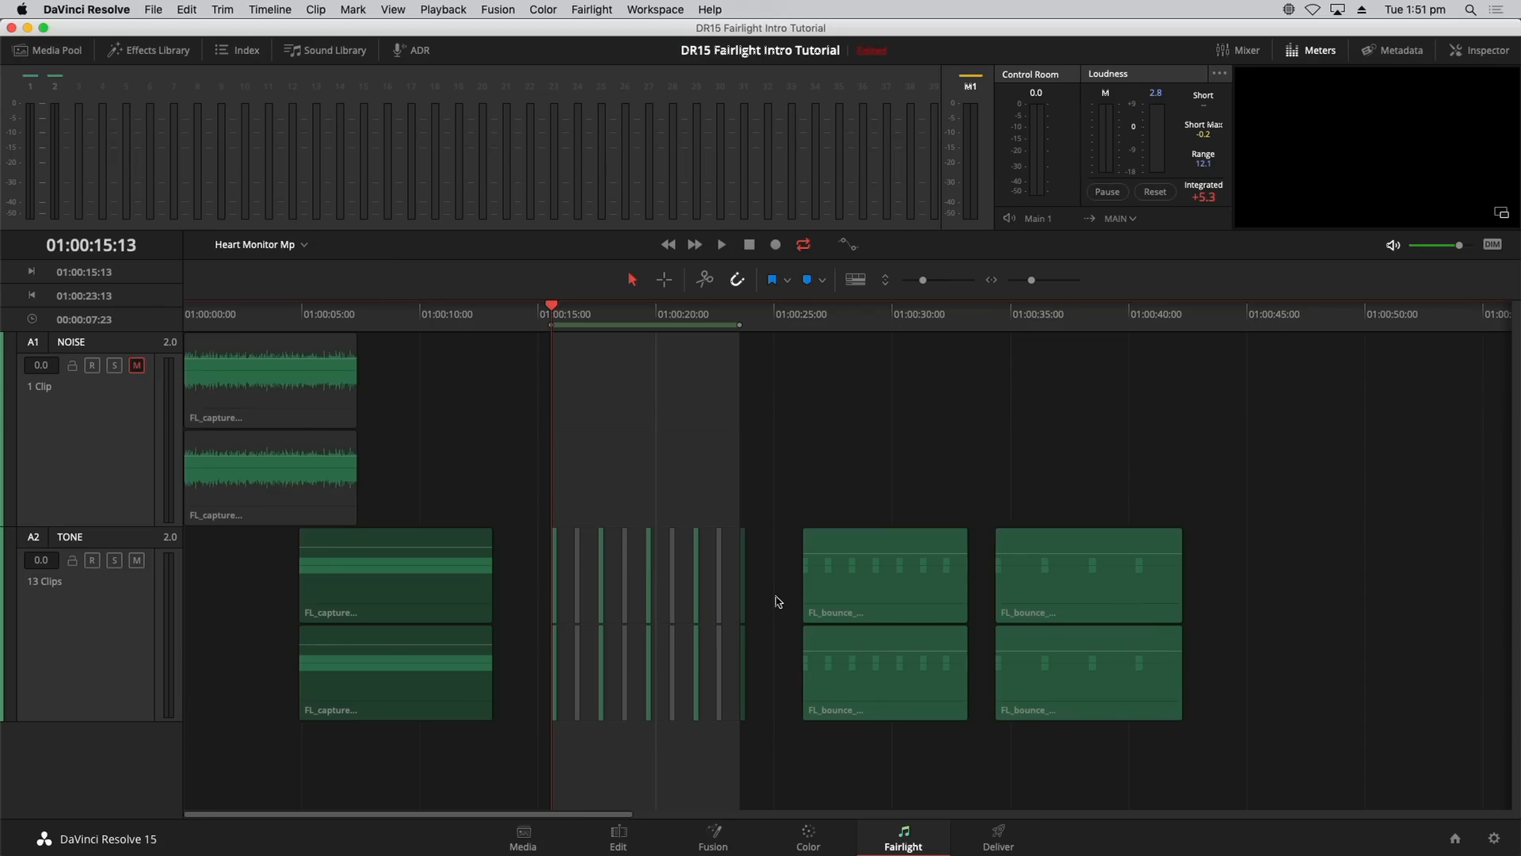
left_click_drag(781, 605, 1114, 605)
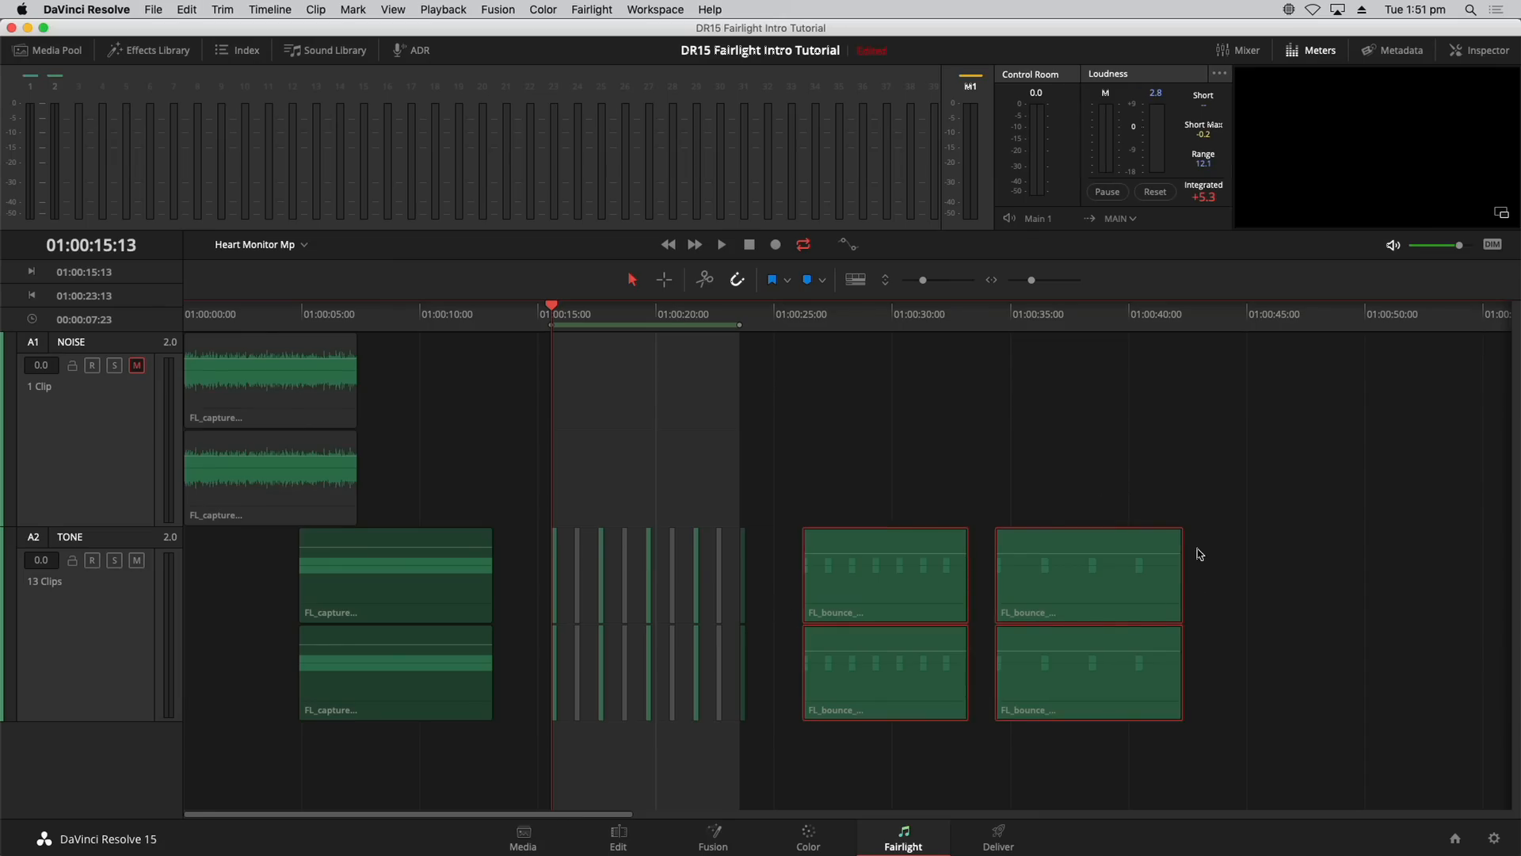
left_click_drag(1201, 554, 1216, 521)
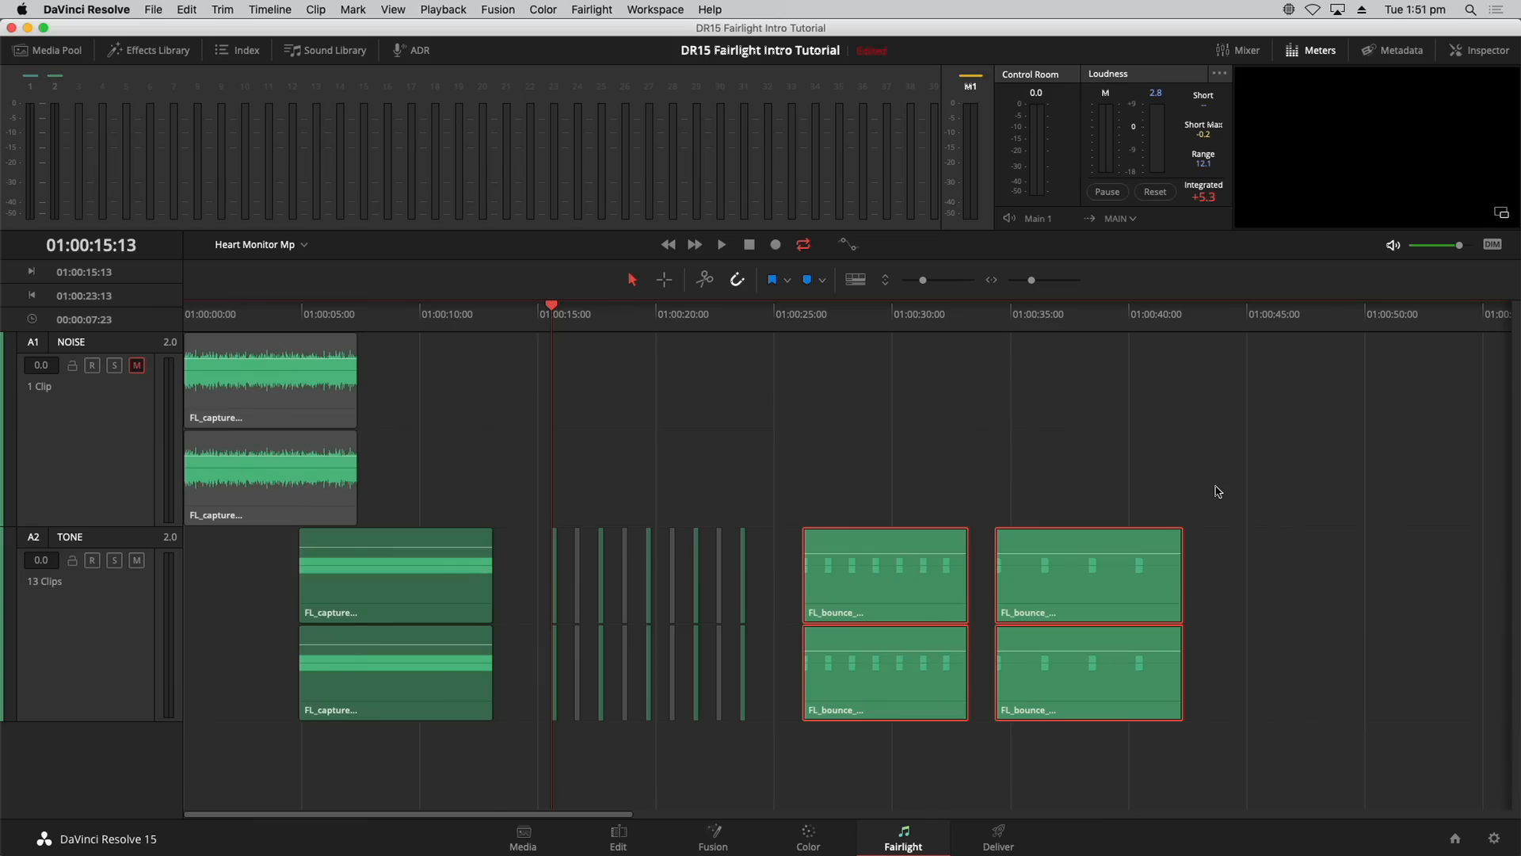
left_click(939, 460)
left_click(887, 582)
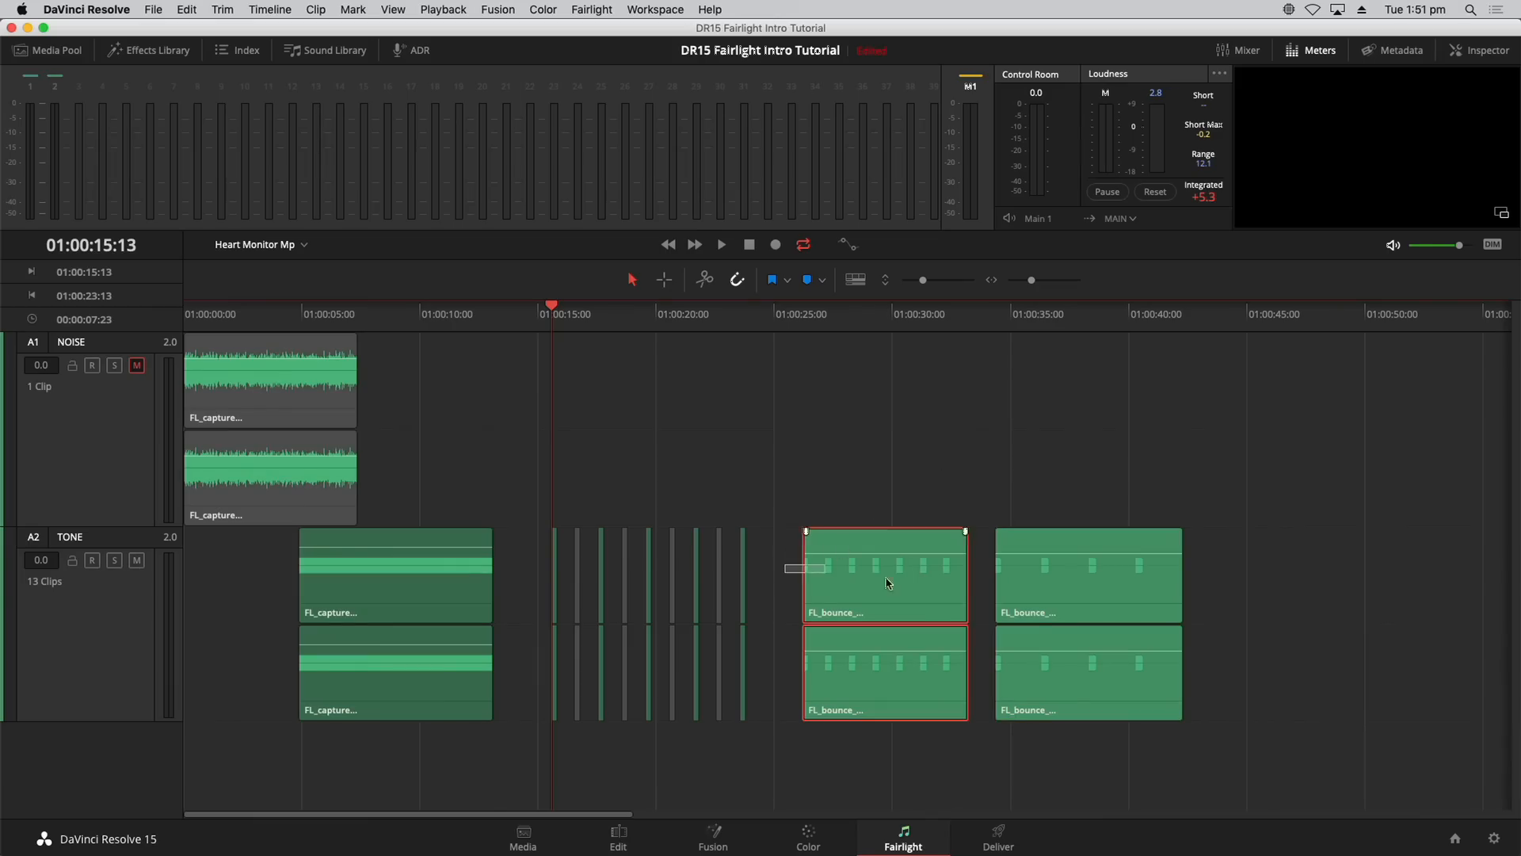
left_click(1165, 581, "shift")
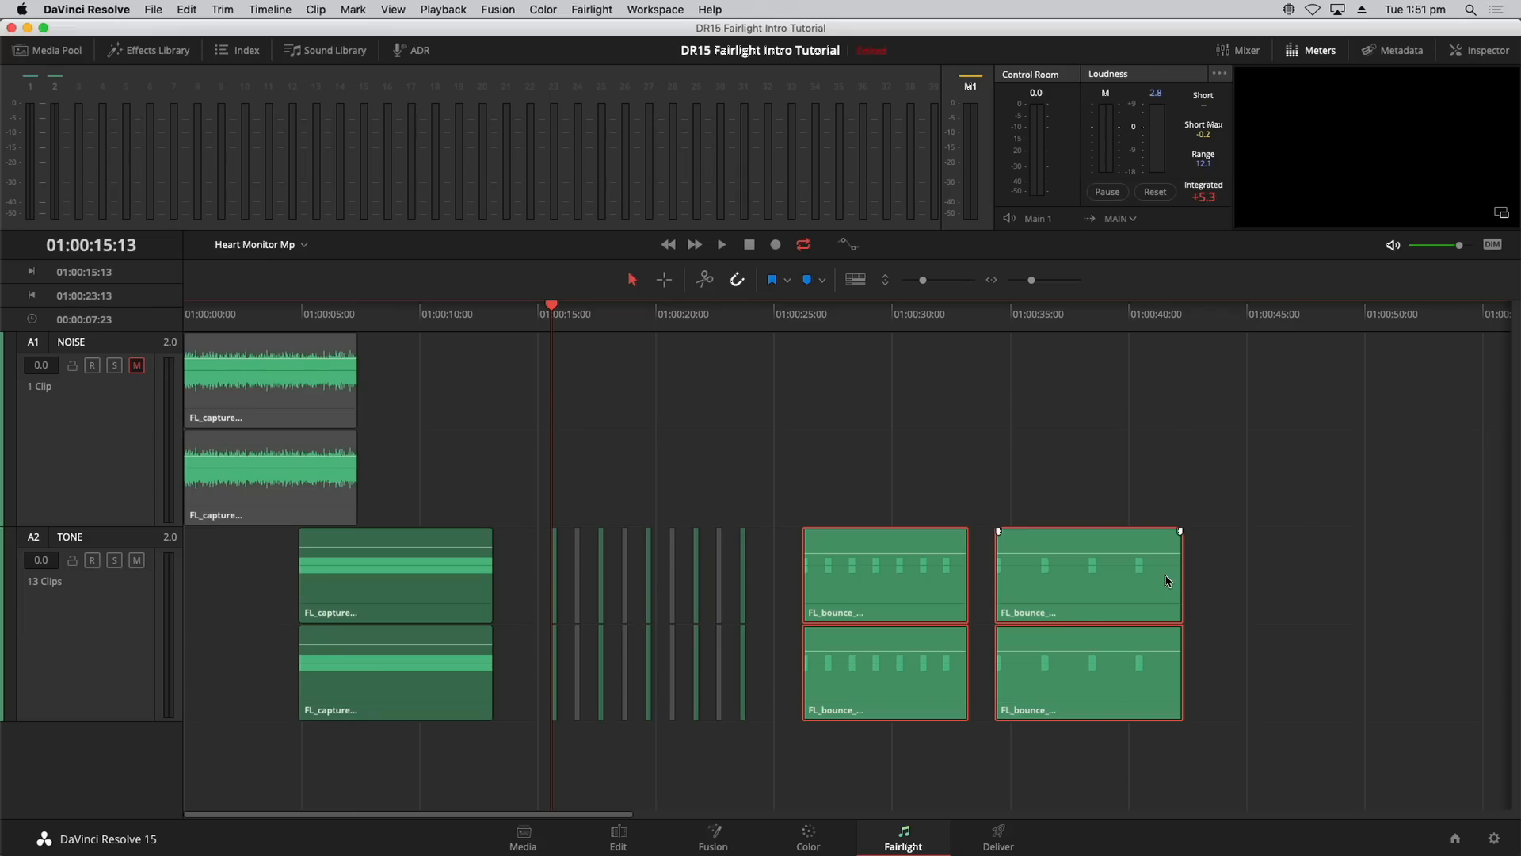
key("super+shift+a")
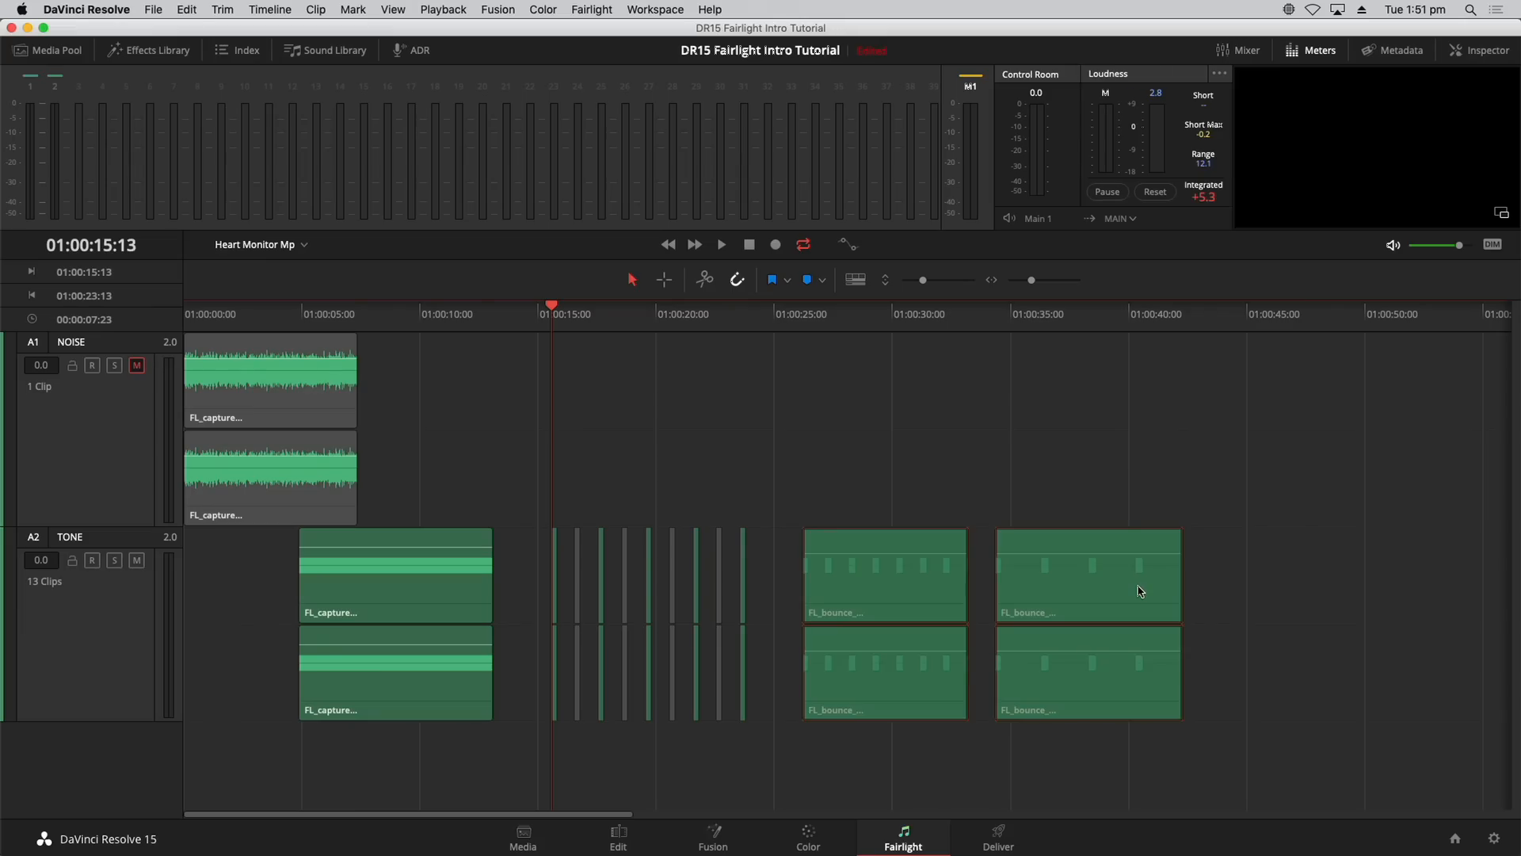
left_click(303, 247)
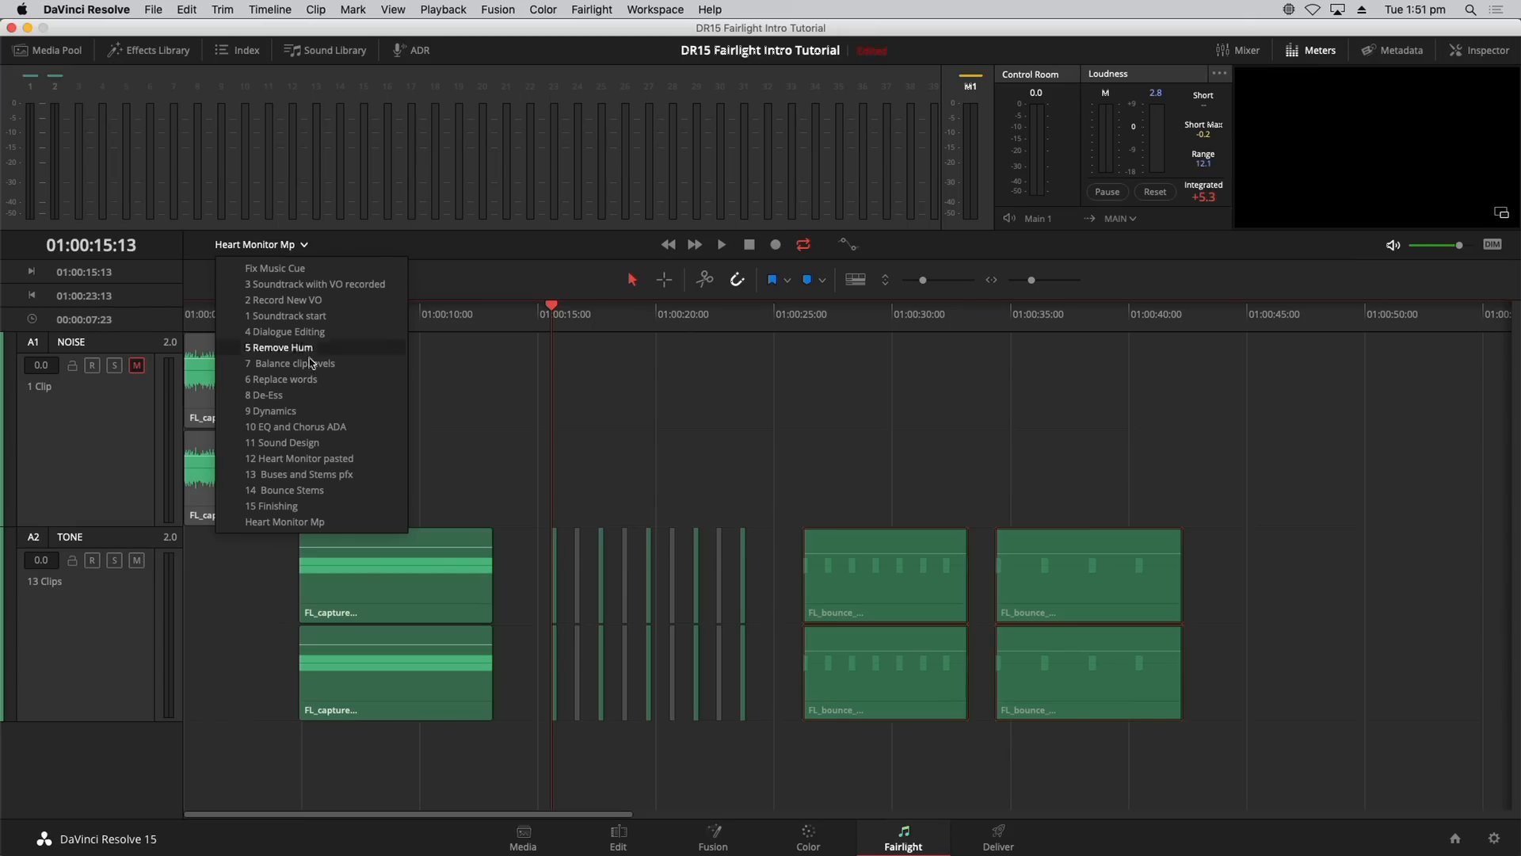
Step: Load the 11 Sound Design timeline, scrub its HEART MONITOR bounces, and enlarge track height
left_click(348, 446)
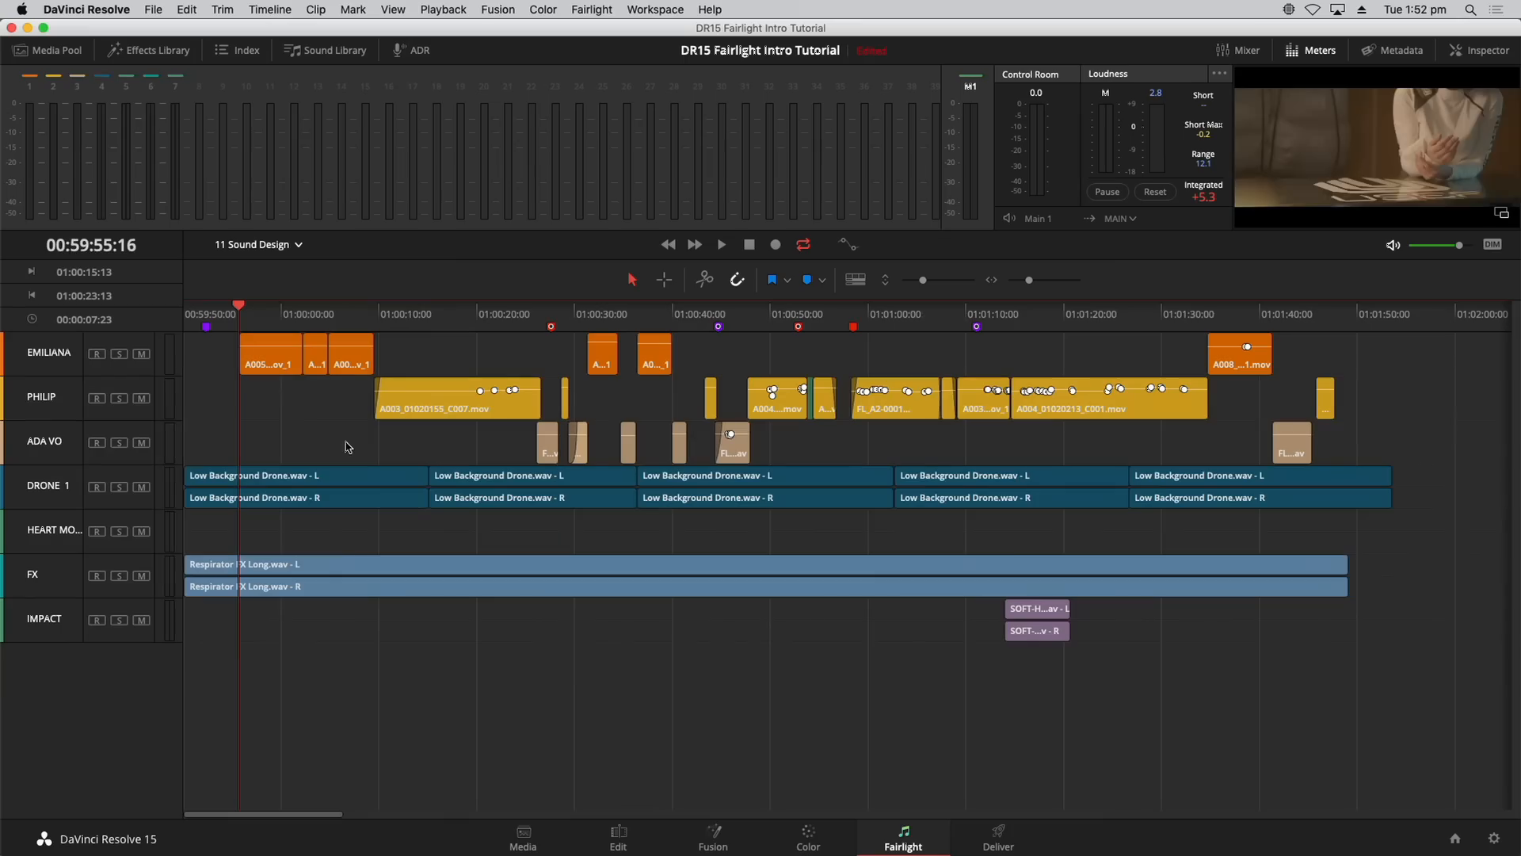
left_click(64, 538)
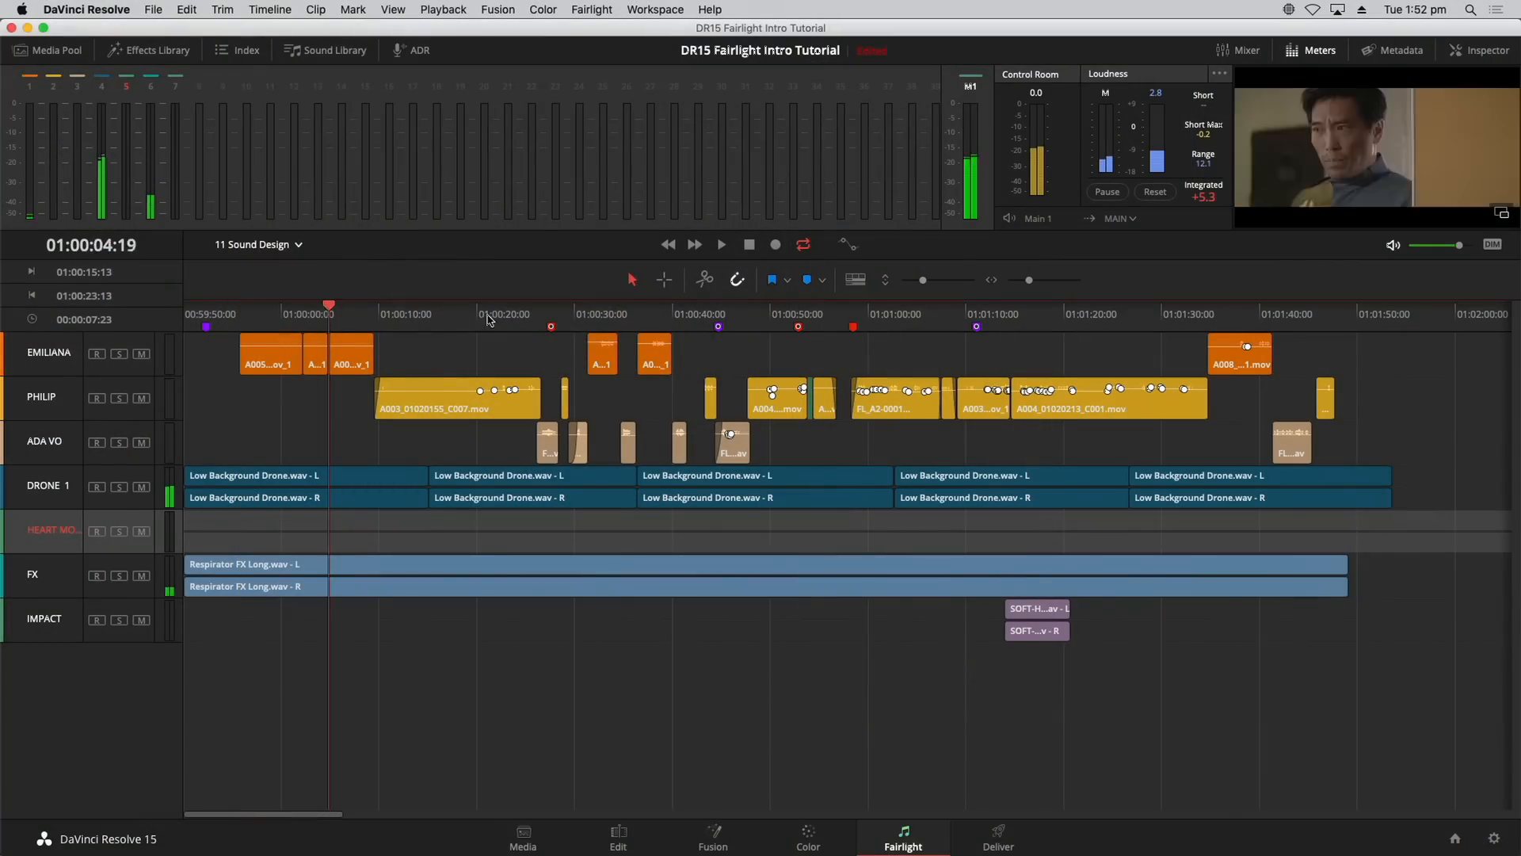
left_click_drag(489, 319, 390, 327)
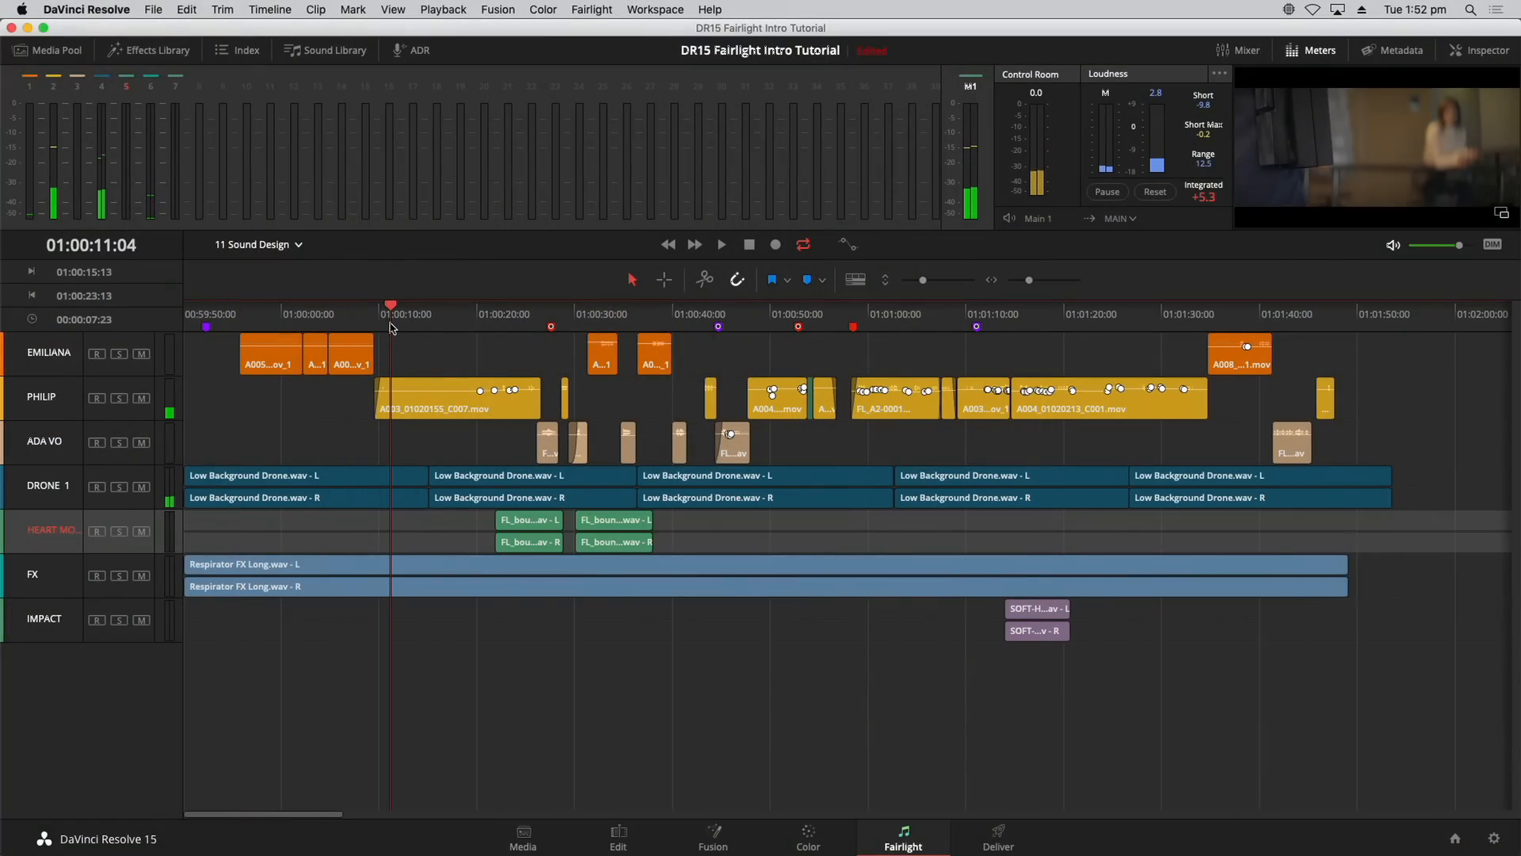
left_click(574, 687)
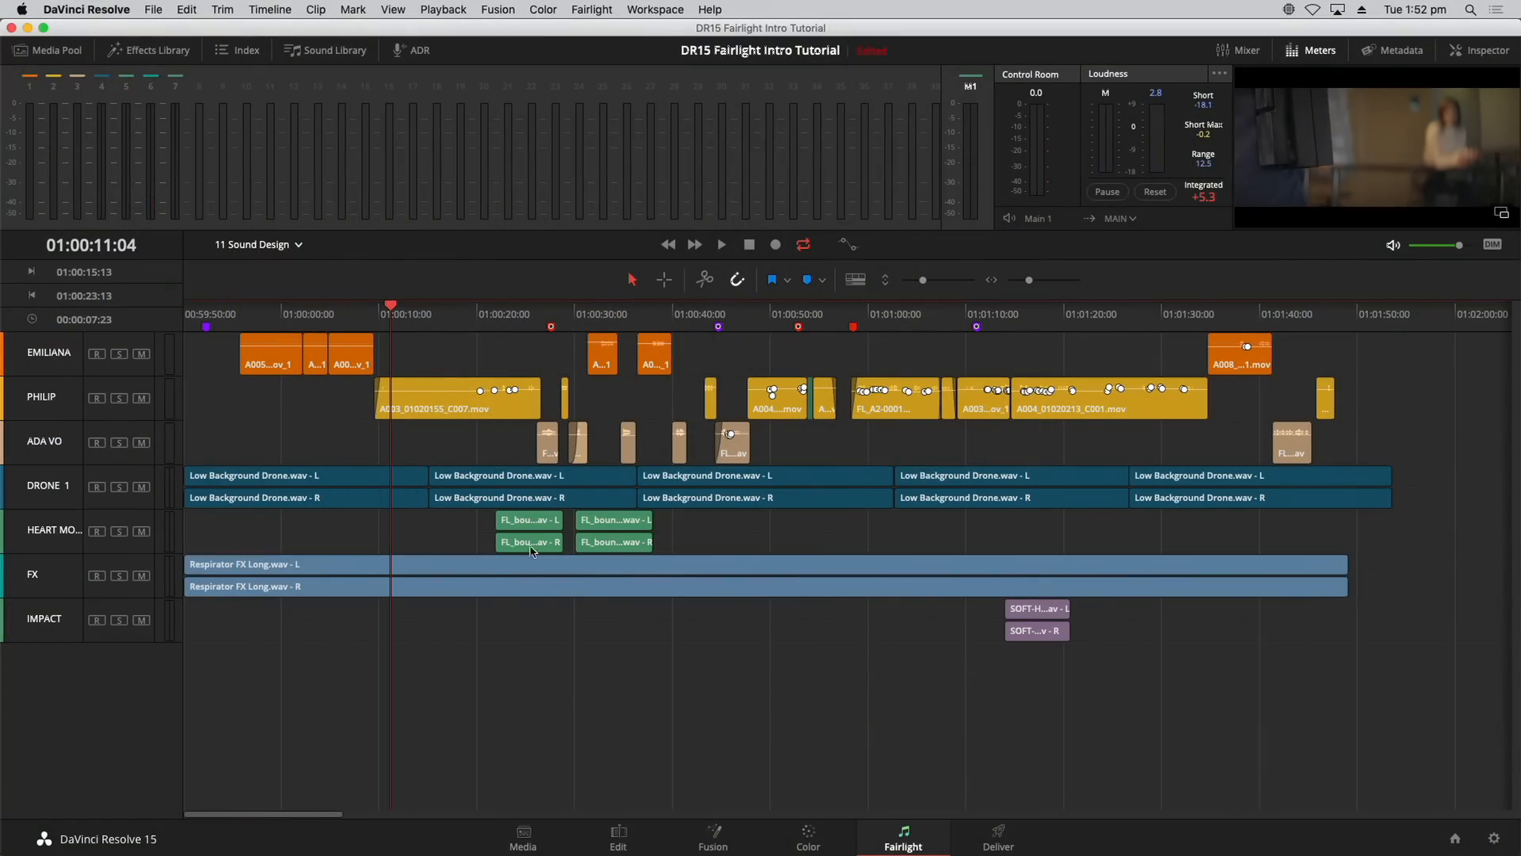
left_click(491, 317)
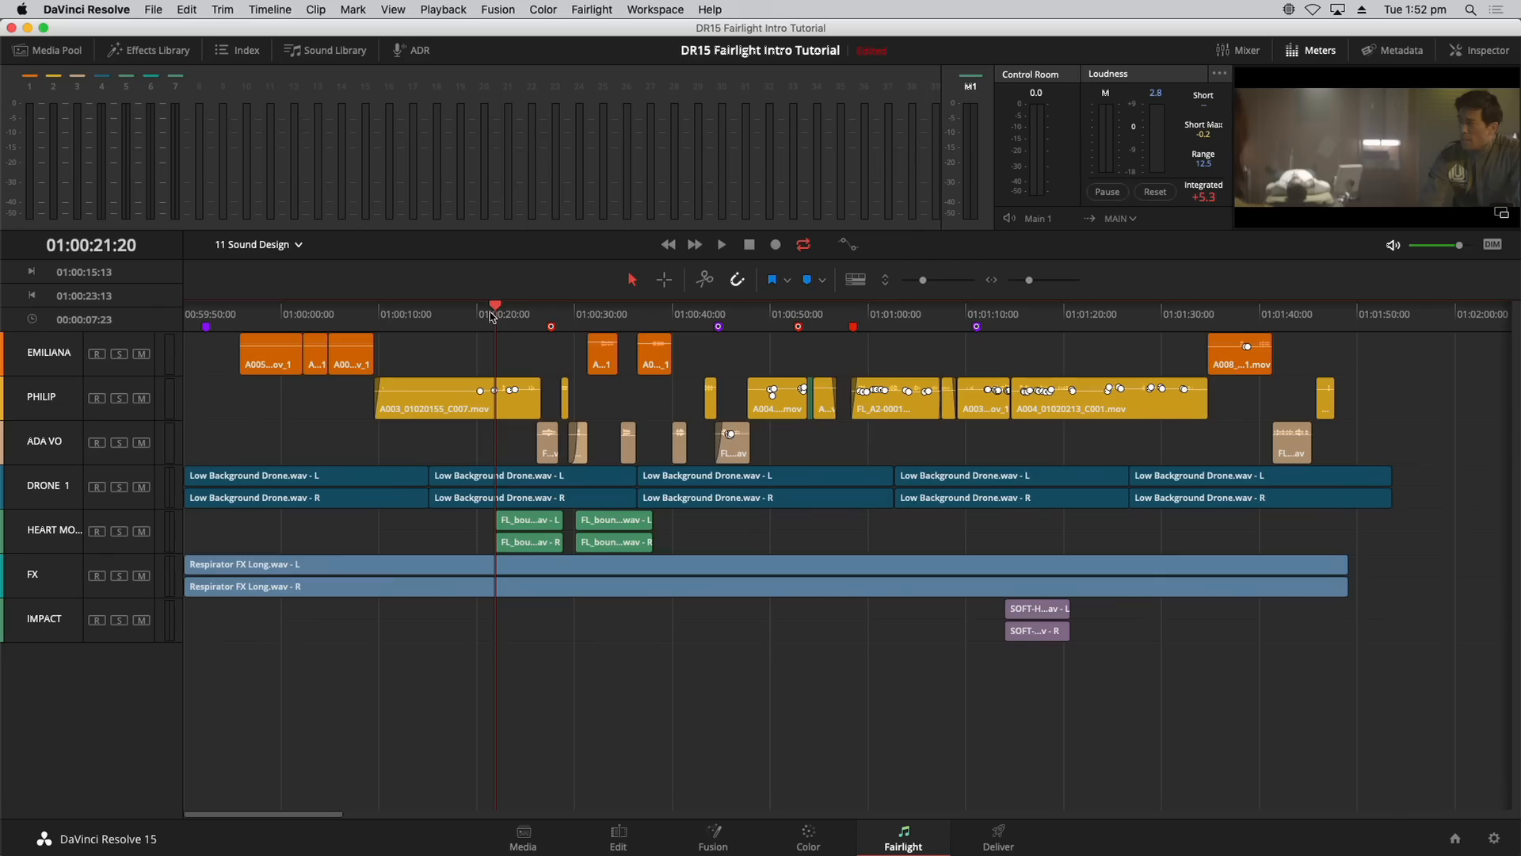
left_click_drag(923, 280, 939, 280)
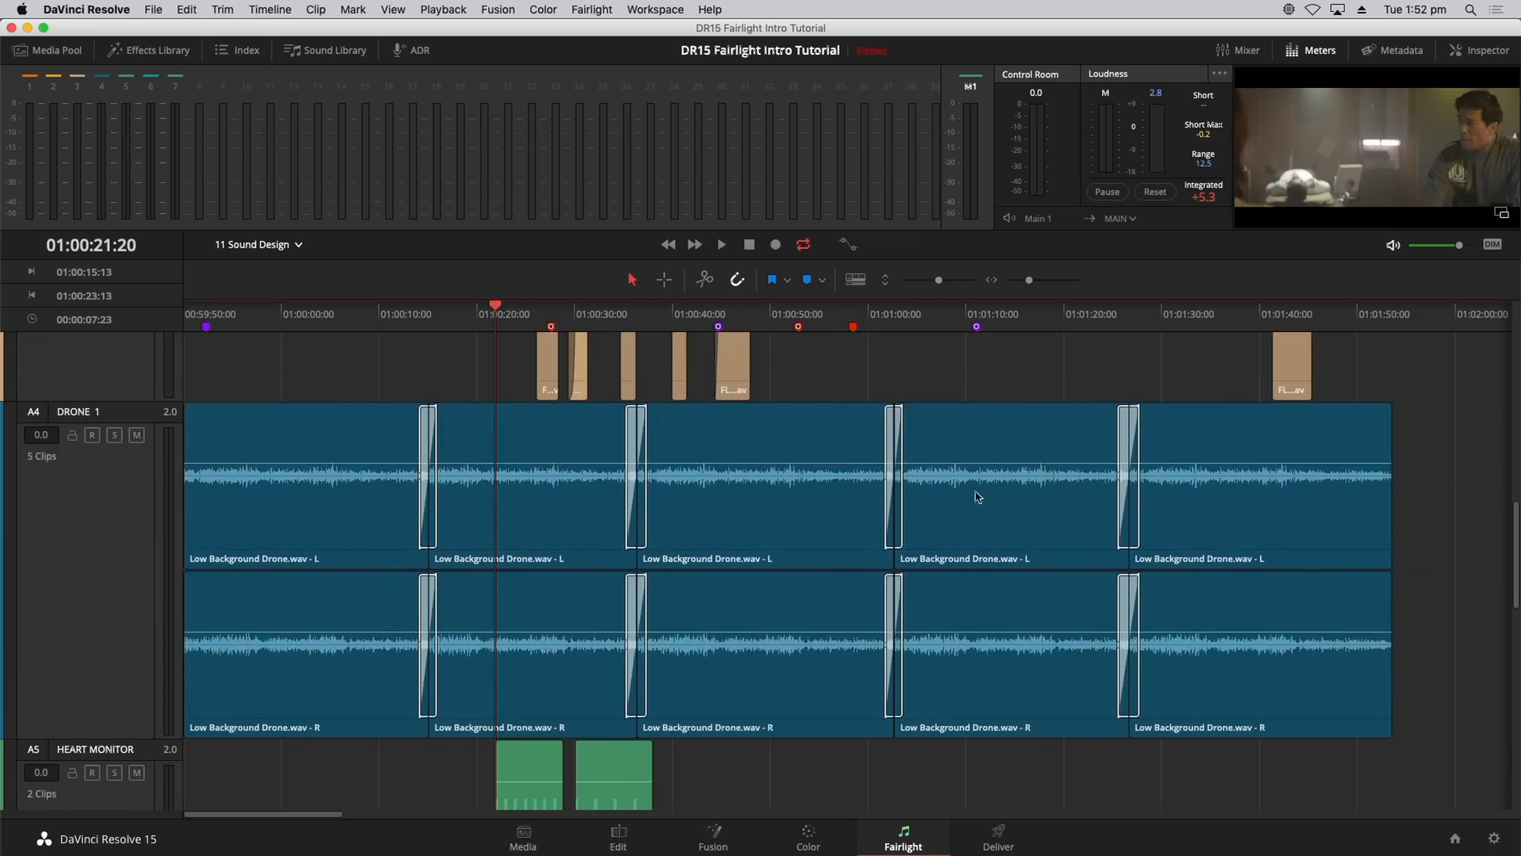
scroll(978, 497, "up", 3)
scroll(977, 604, "down", 7)
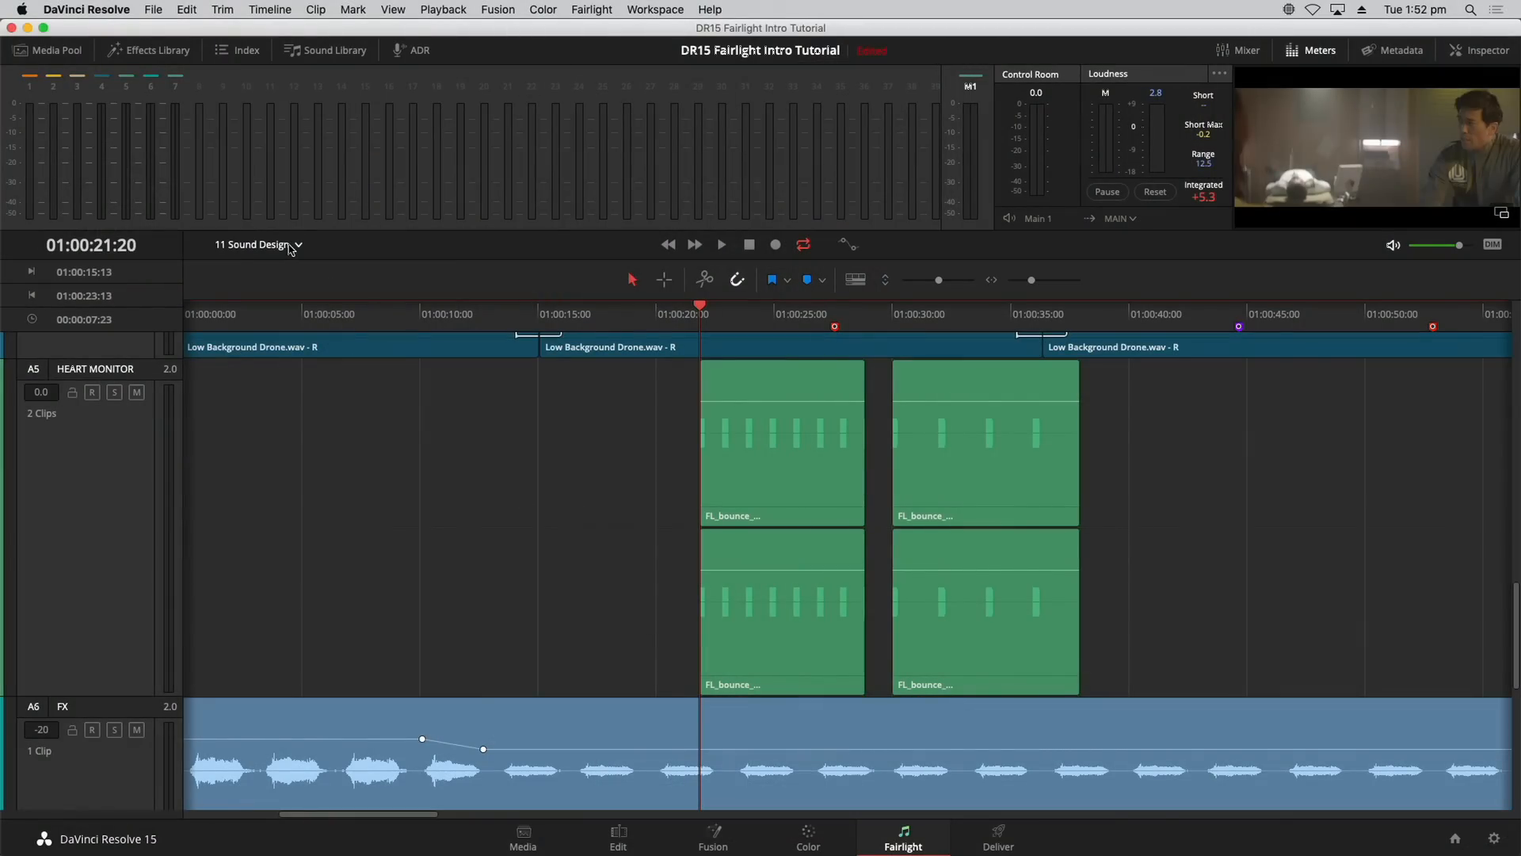
Step: Switch to the 12 Heart Monitor pasted timeline and shrink the track heights
left_click(291, 246)
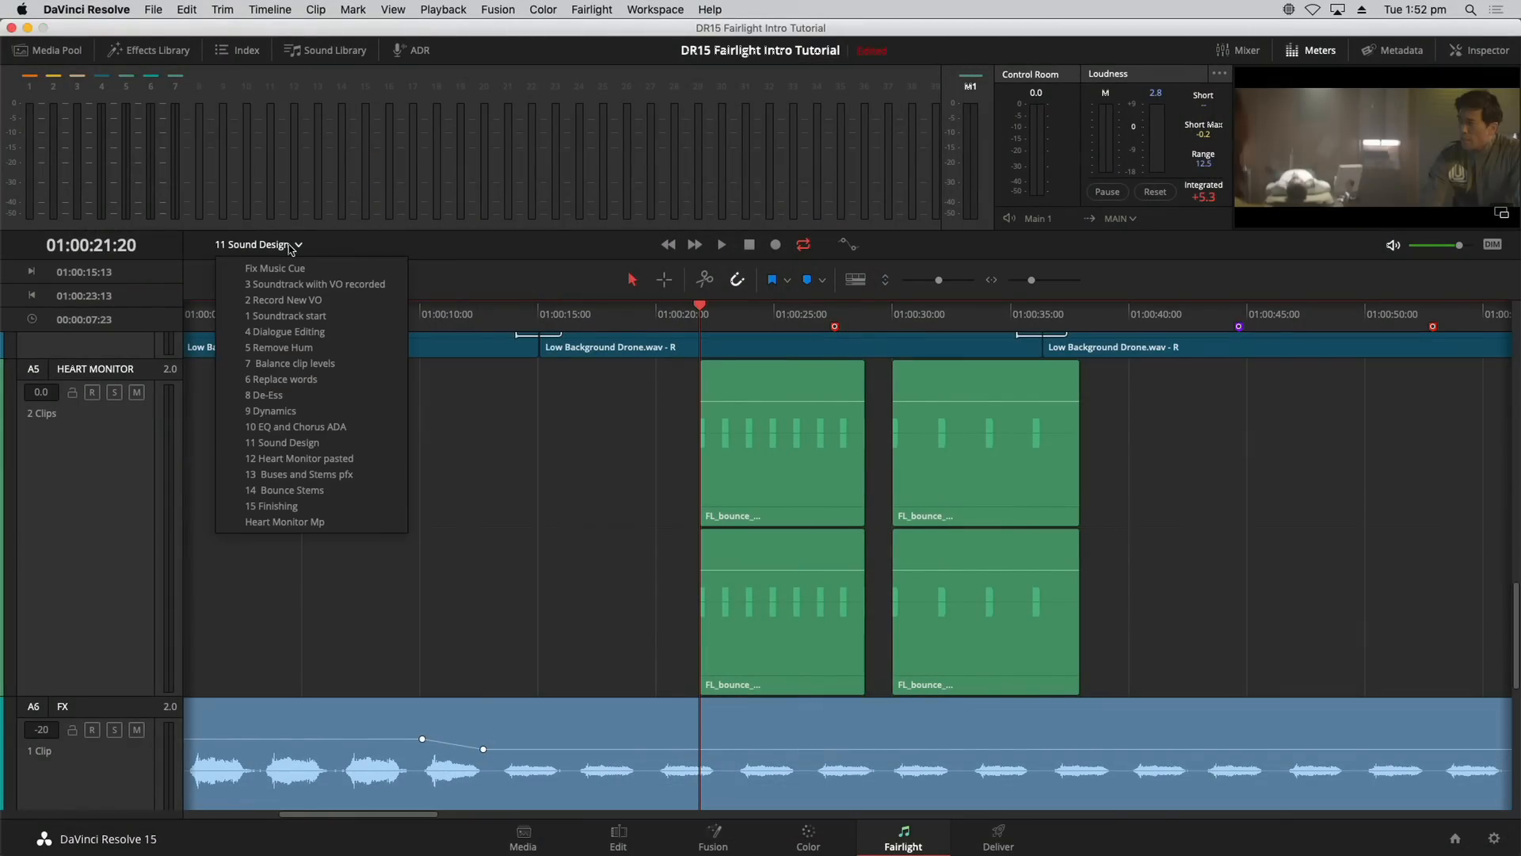
left_click(317, 460)
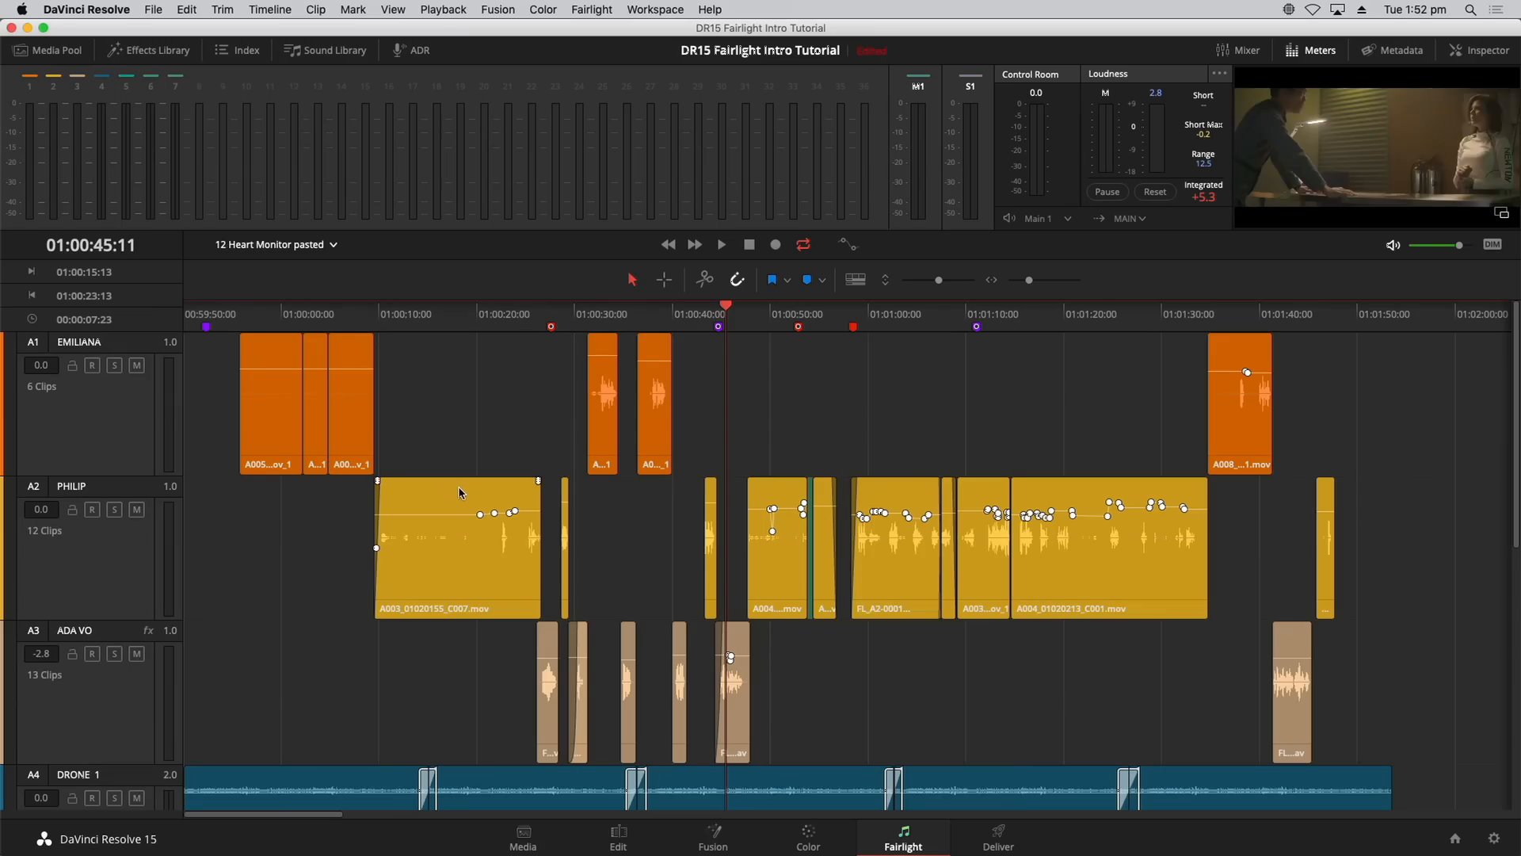
left_click_drag(939, 280, 915, 271)
scroll(1514, 659, "down", 3)
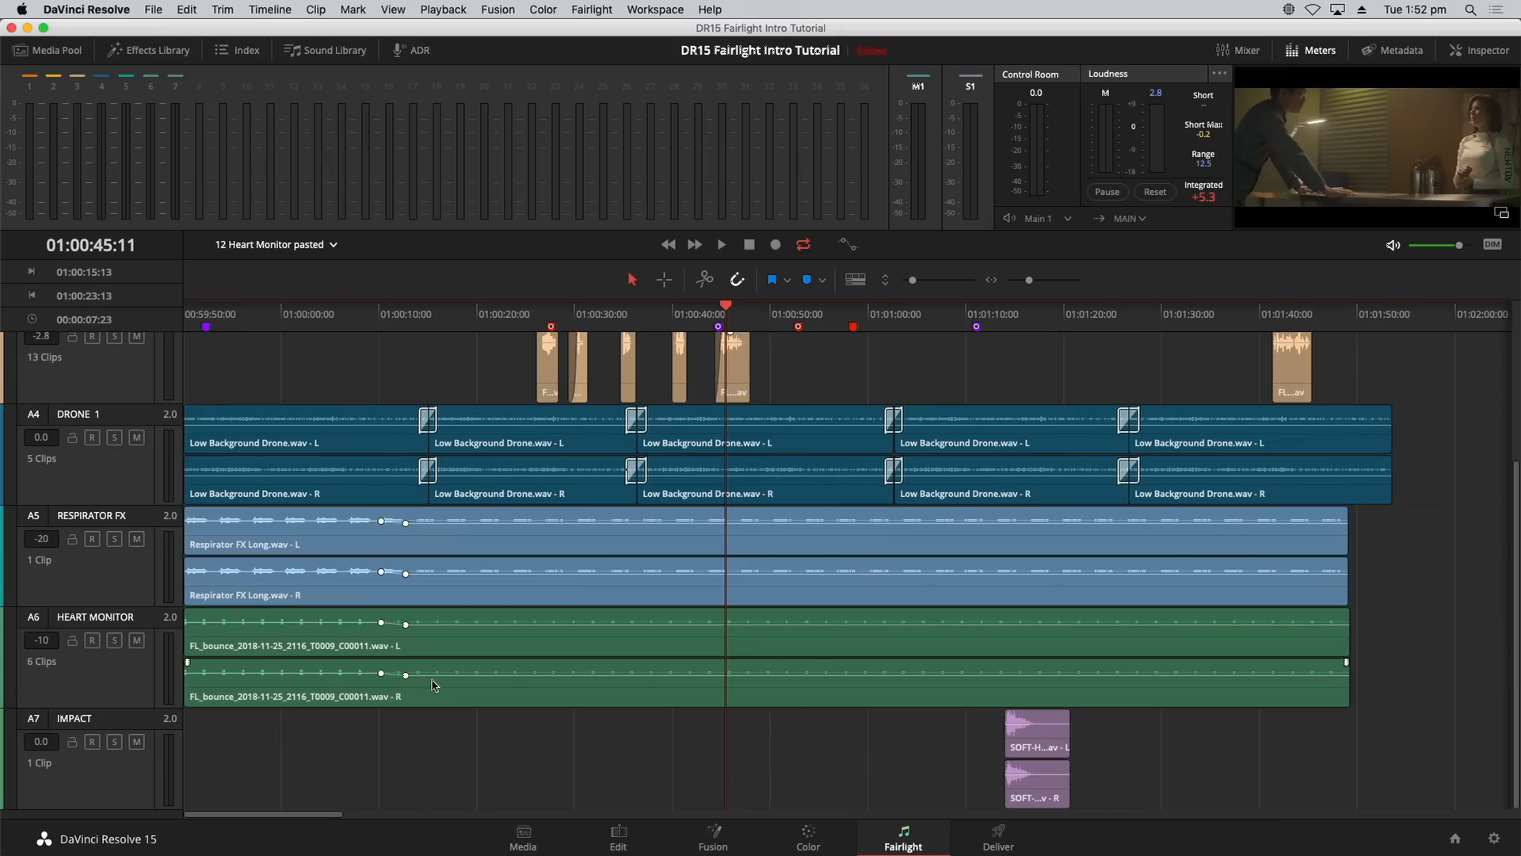
Step: Audition the HEART MONITOR clip and settle its Clip Pitch at -4 semitones
left_click(315, 317)
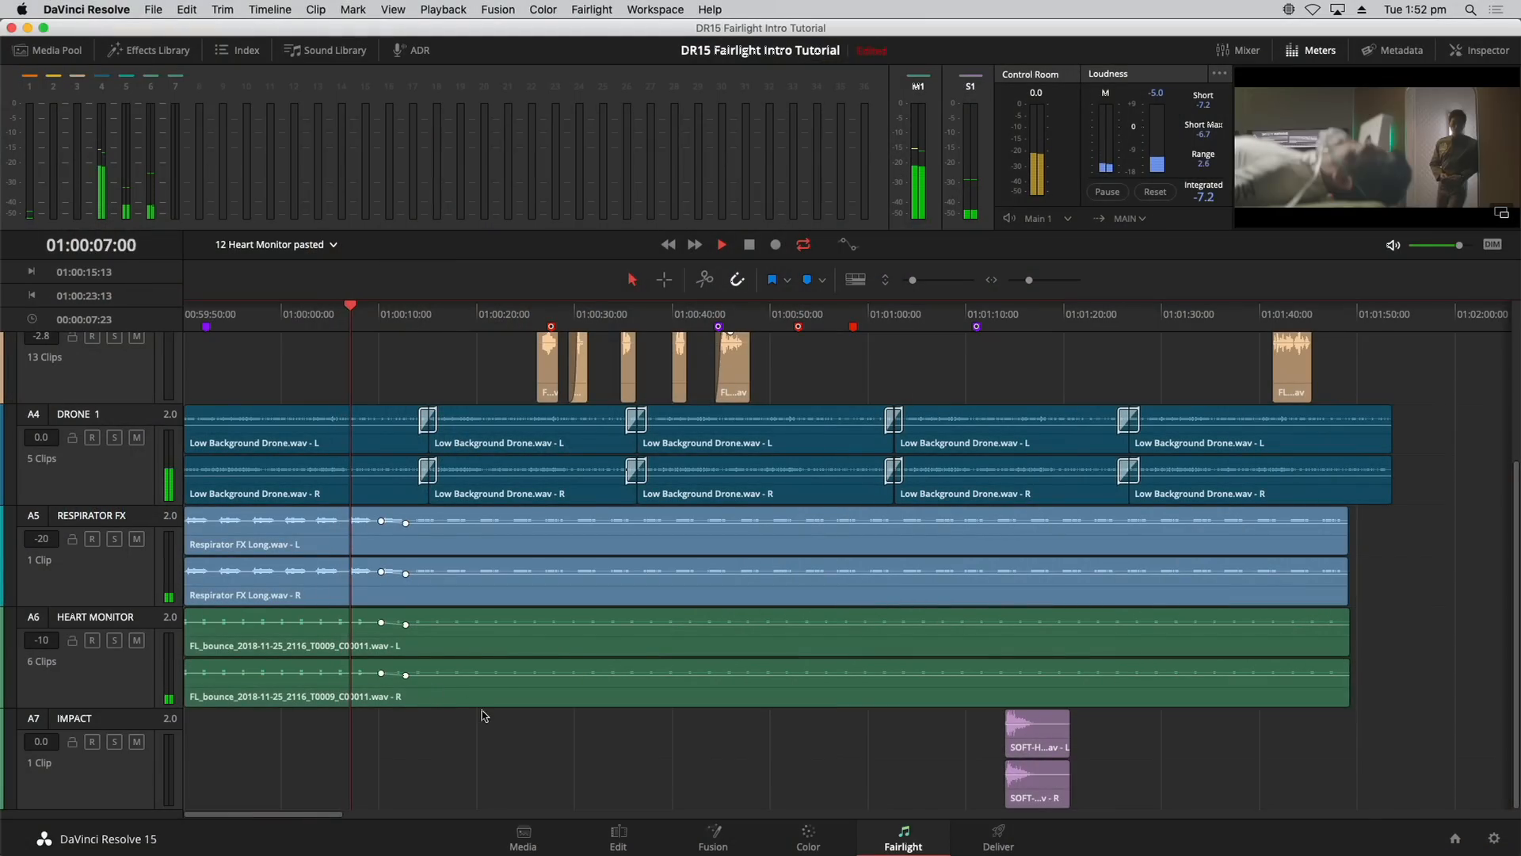
key("space")
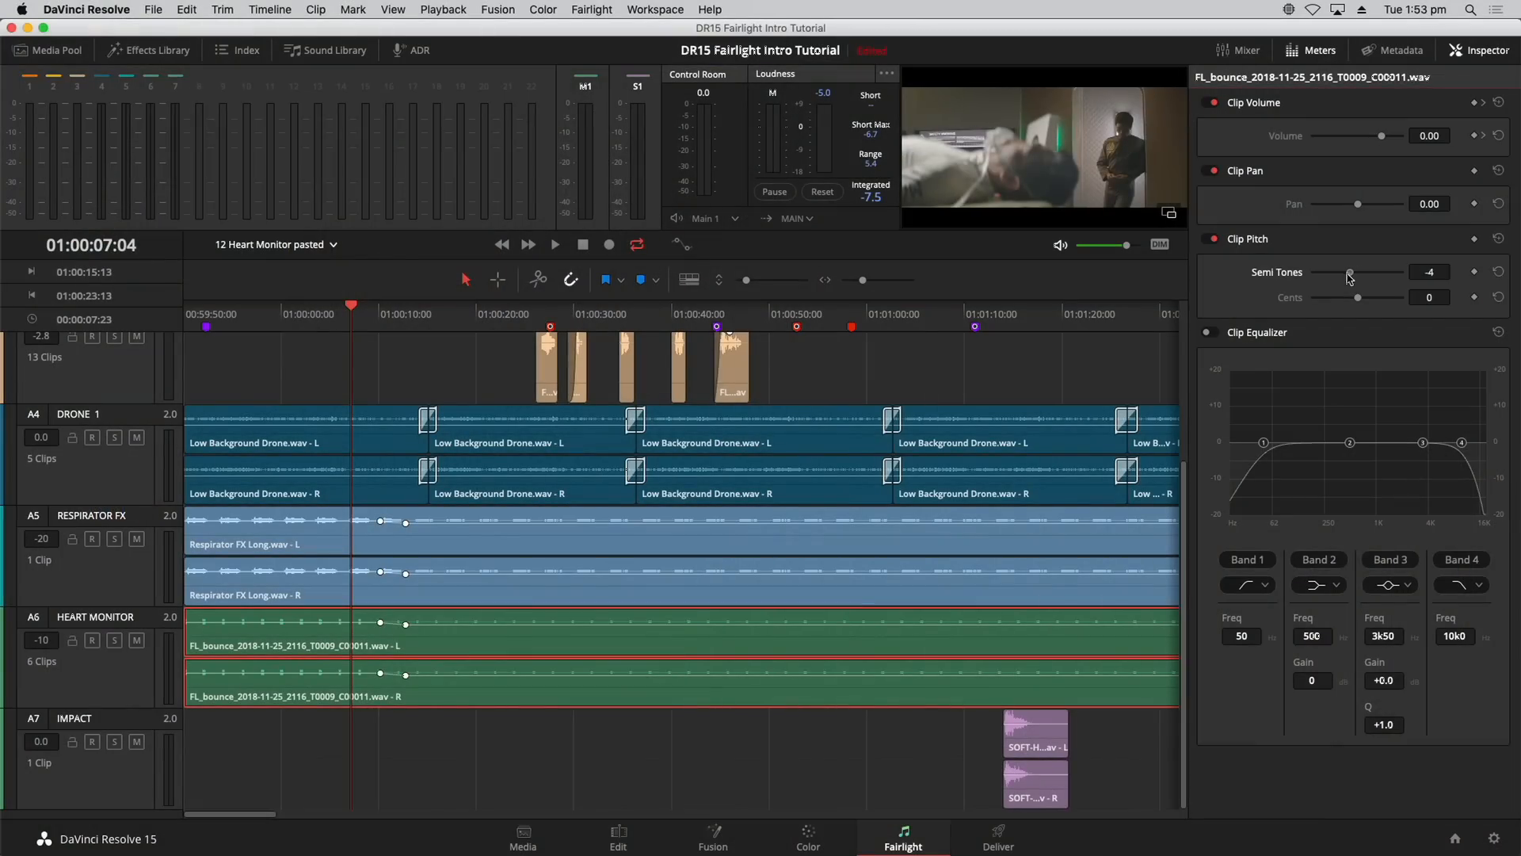
left_click_drag(1347, 272, 1348, 275)
key("space")
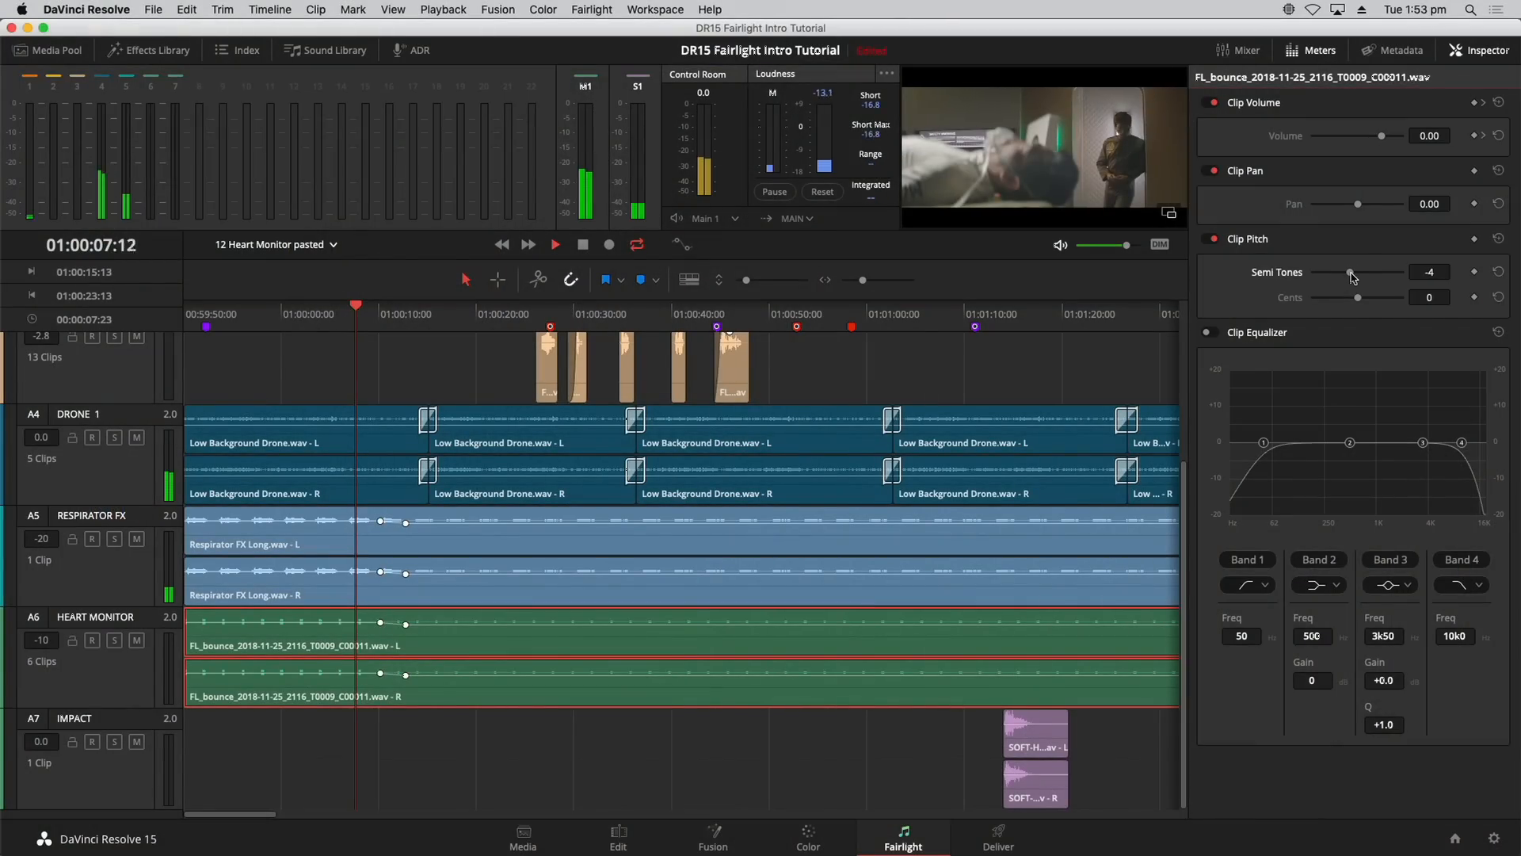
left_click_drag(1351, 275, 1376, 272)
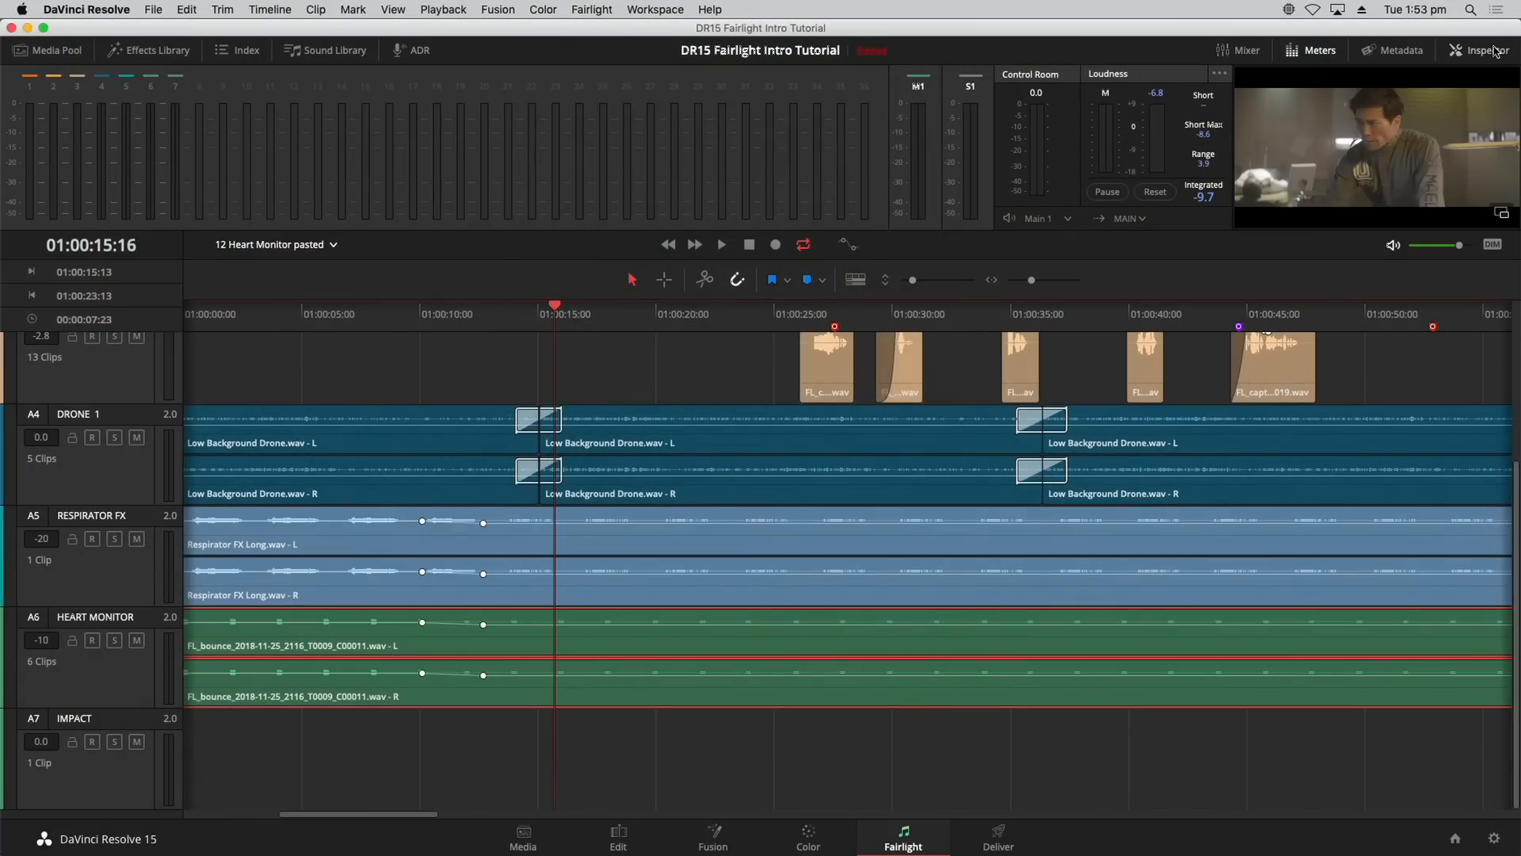
Step: Zoom out and shrink the tracks so all seven fit, then reopen the timeline list
key("super+minus")
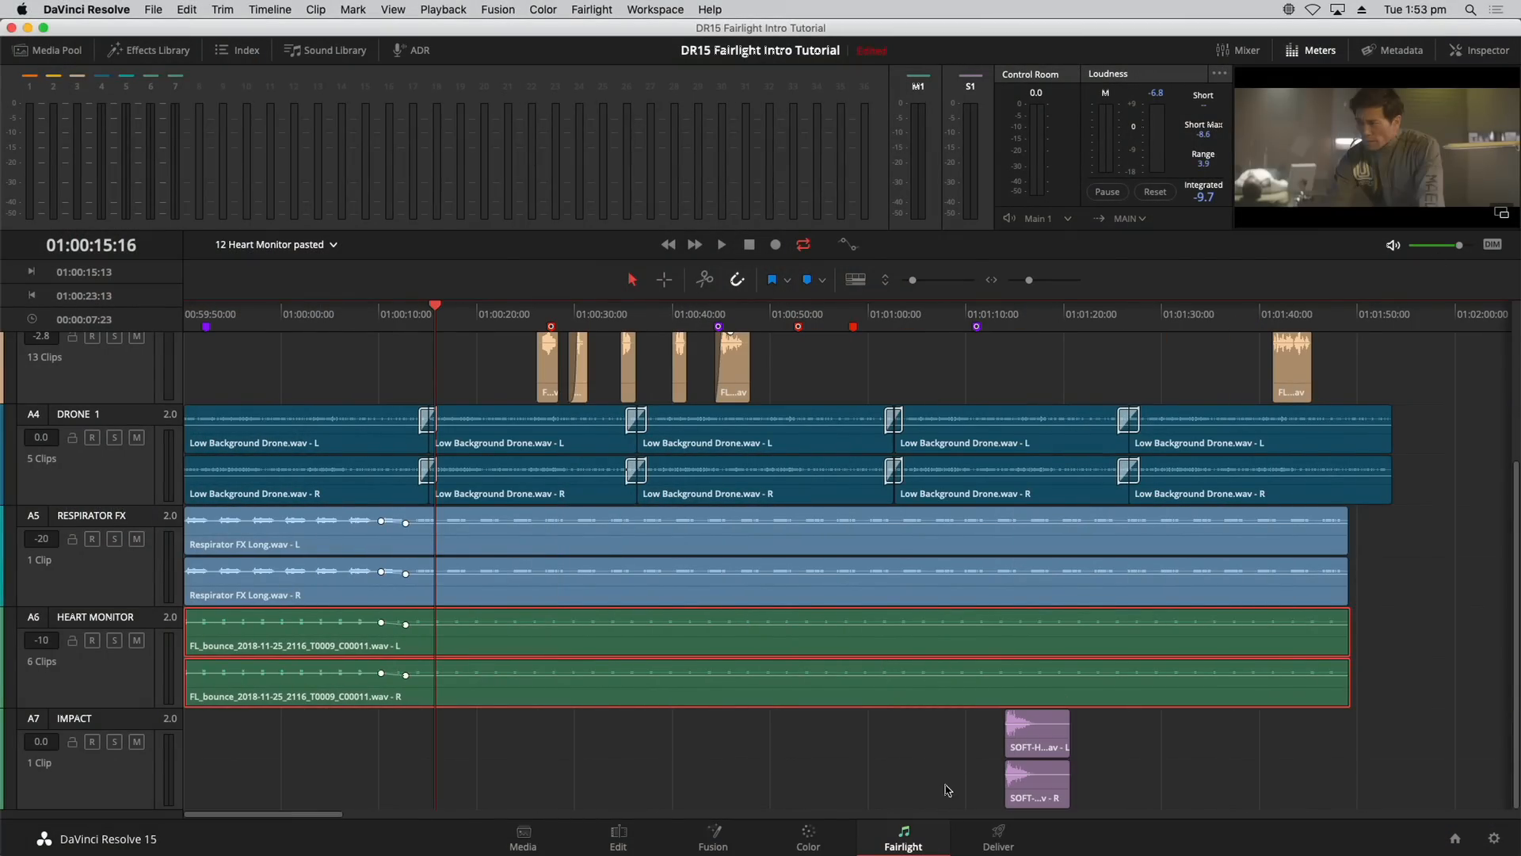
left_click_drag(914, 283, 909, 282)
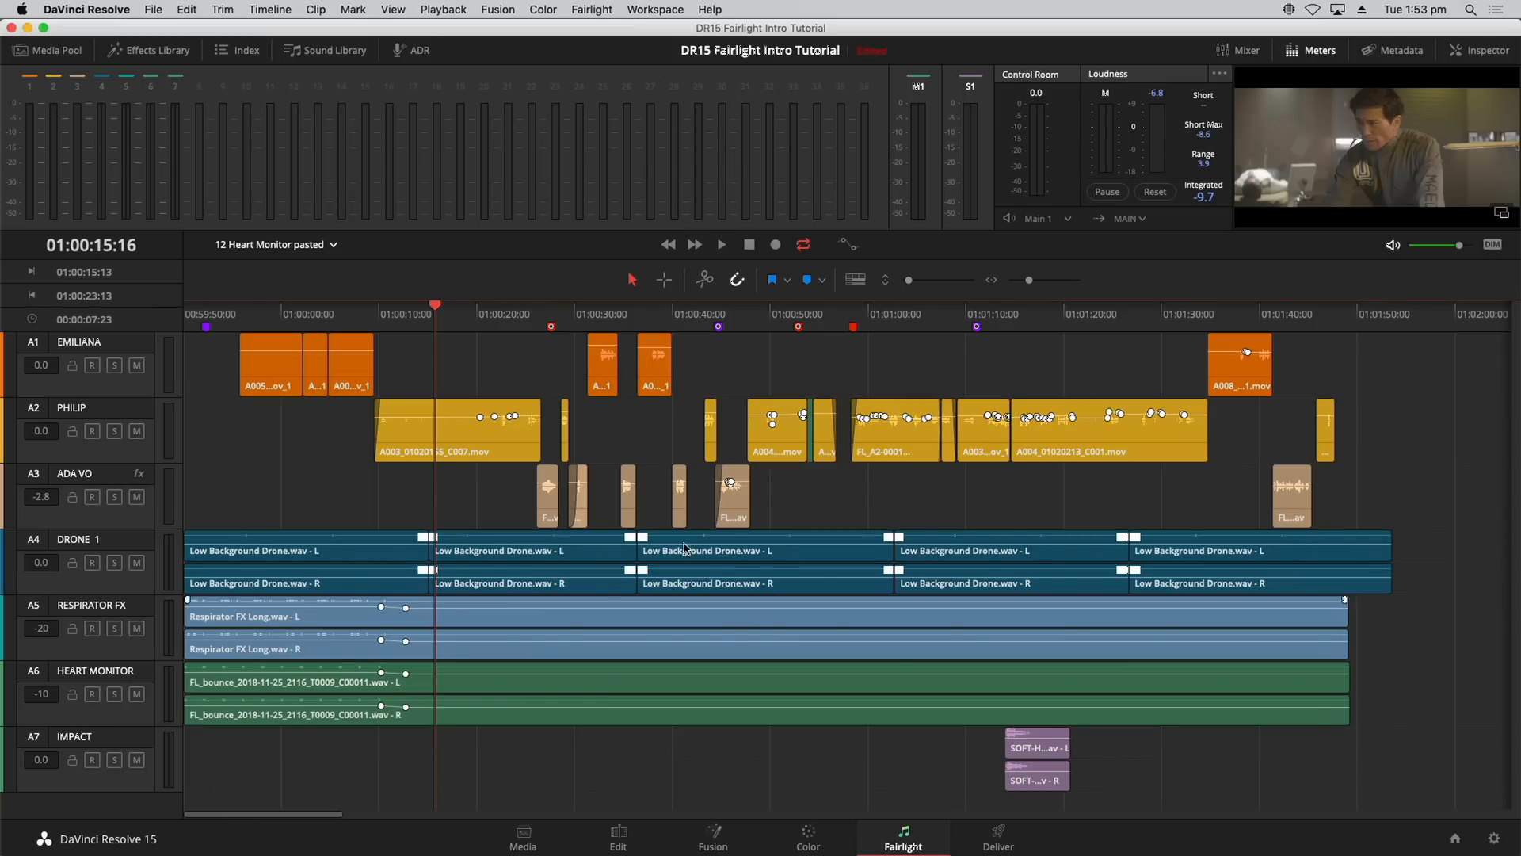
left_click(320, 246)
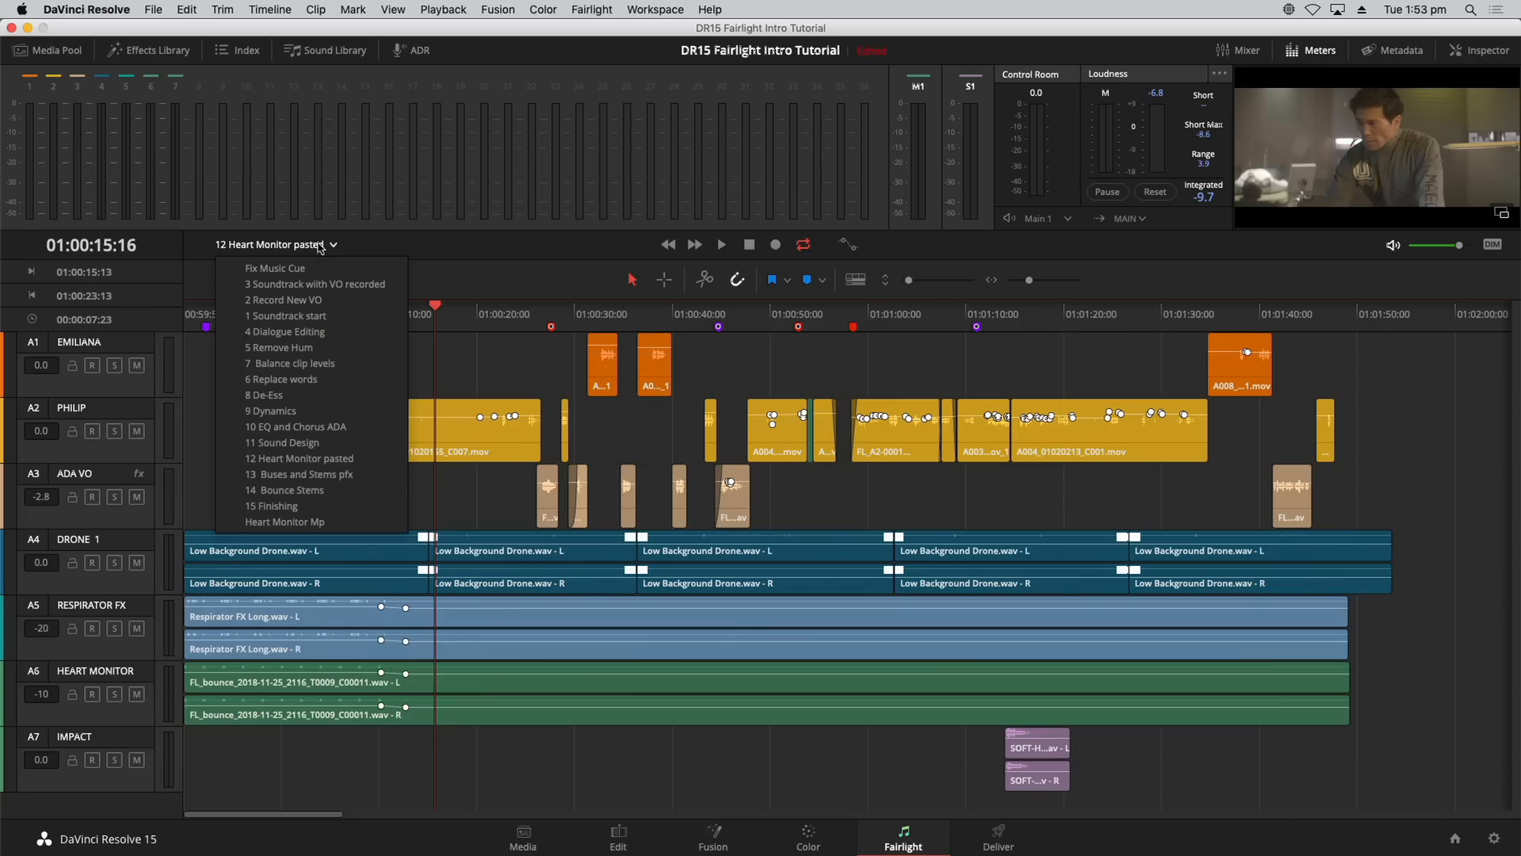
left_click(329, 475)
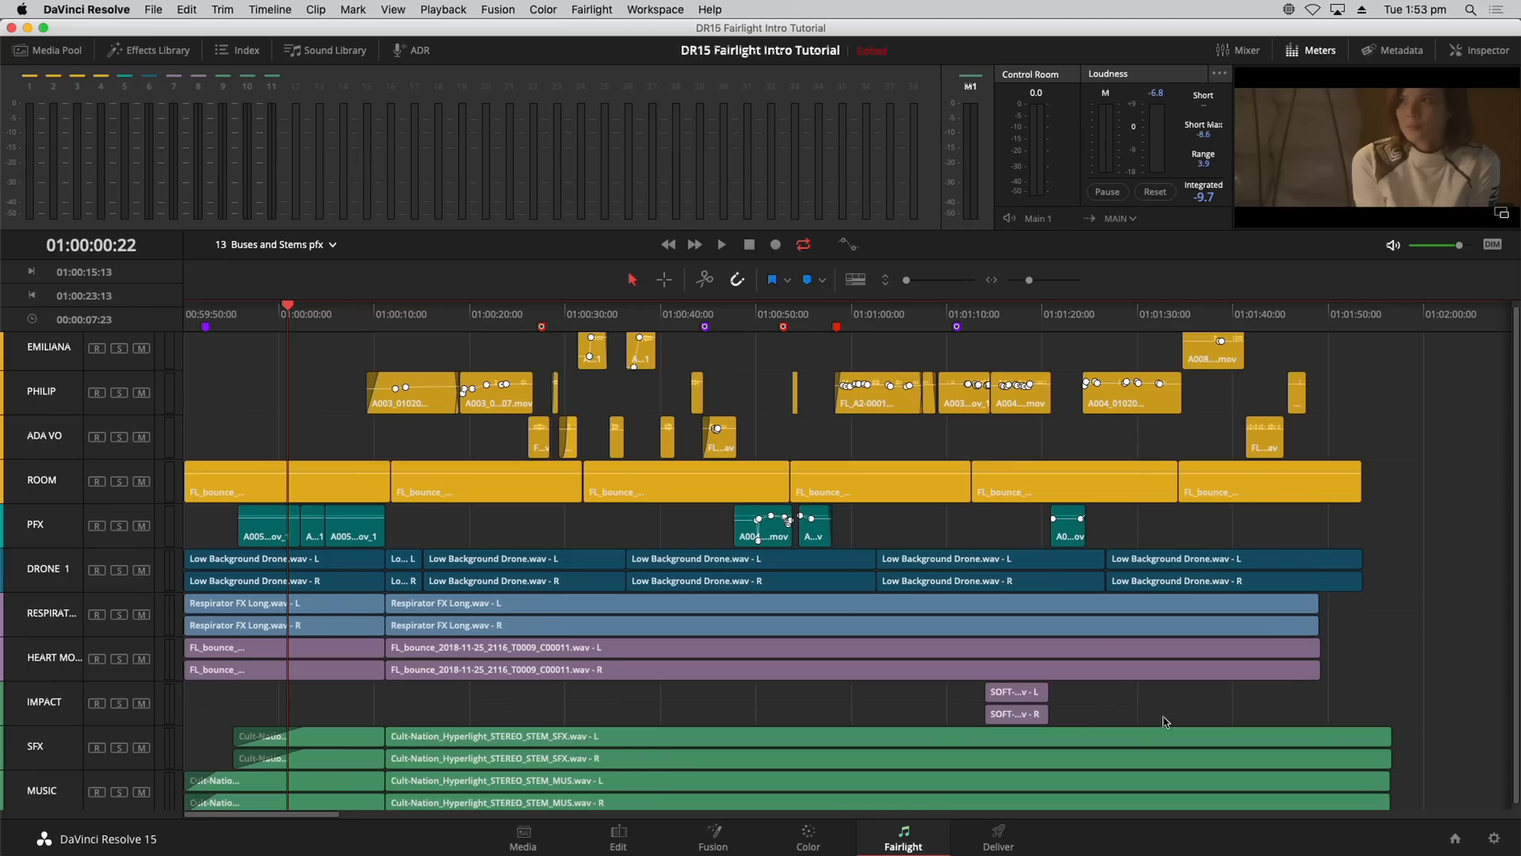
scroll(1020, 734, "down", 1)
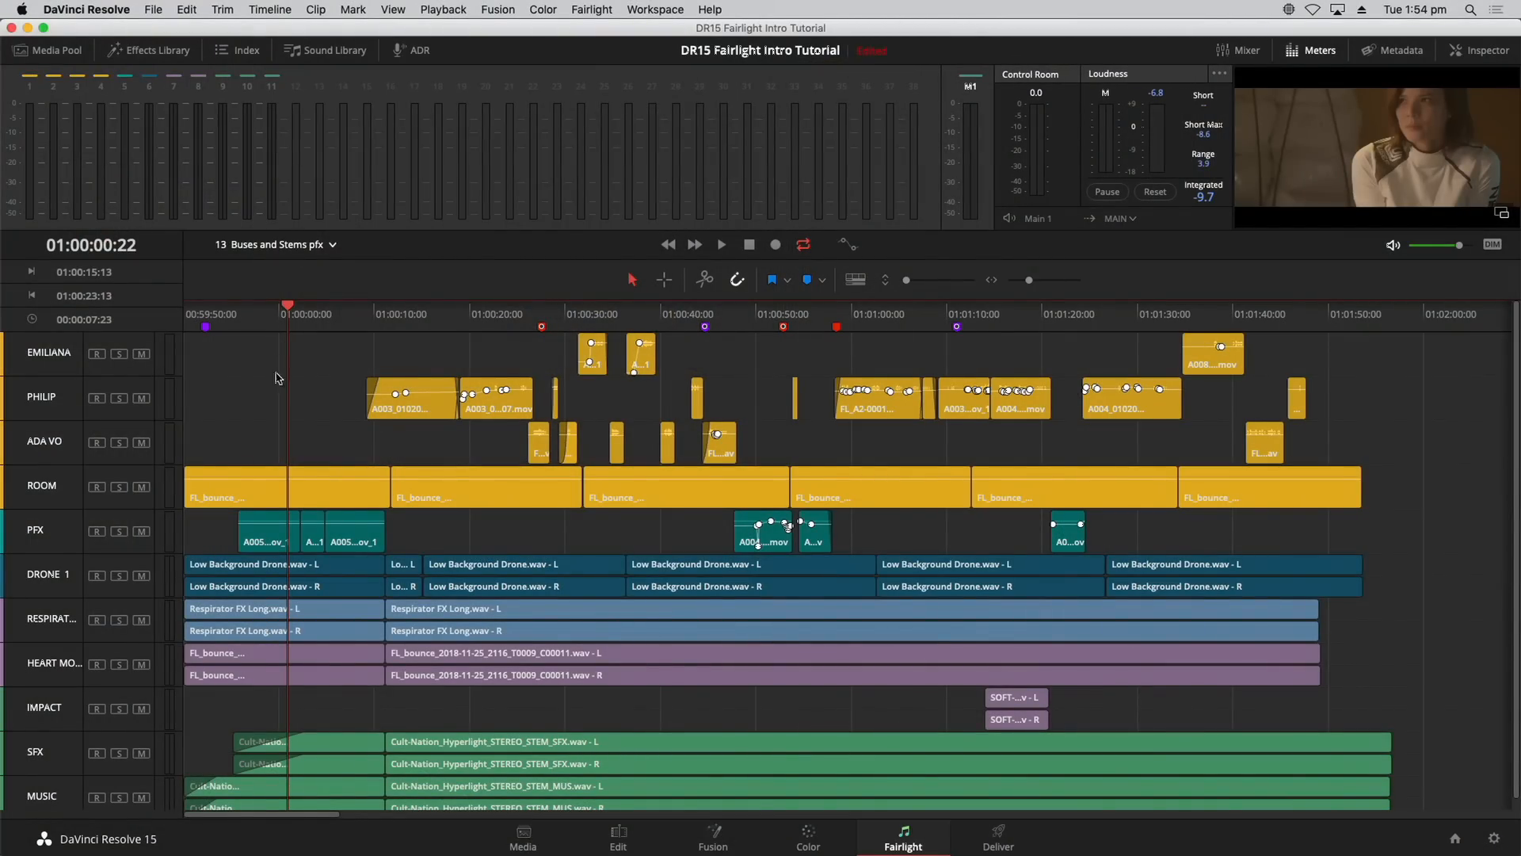
left_click(416, 305)
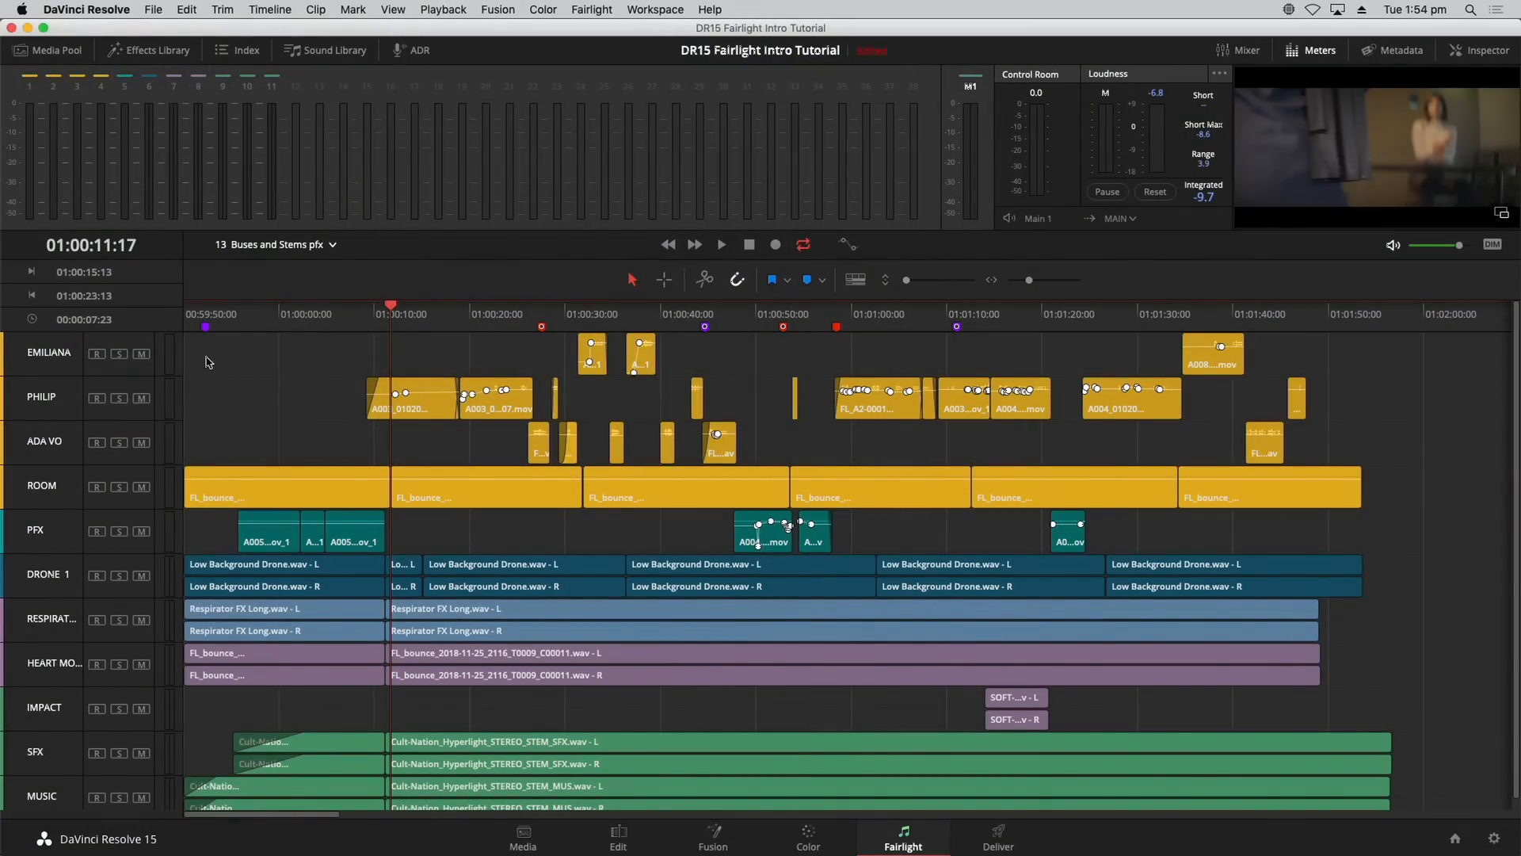
left_click_drag(291, 324, 286, 325)
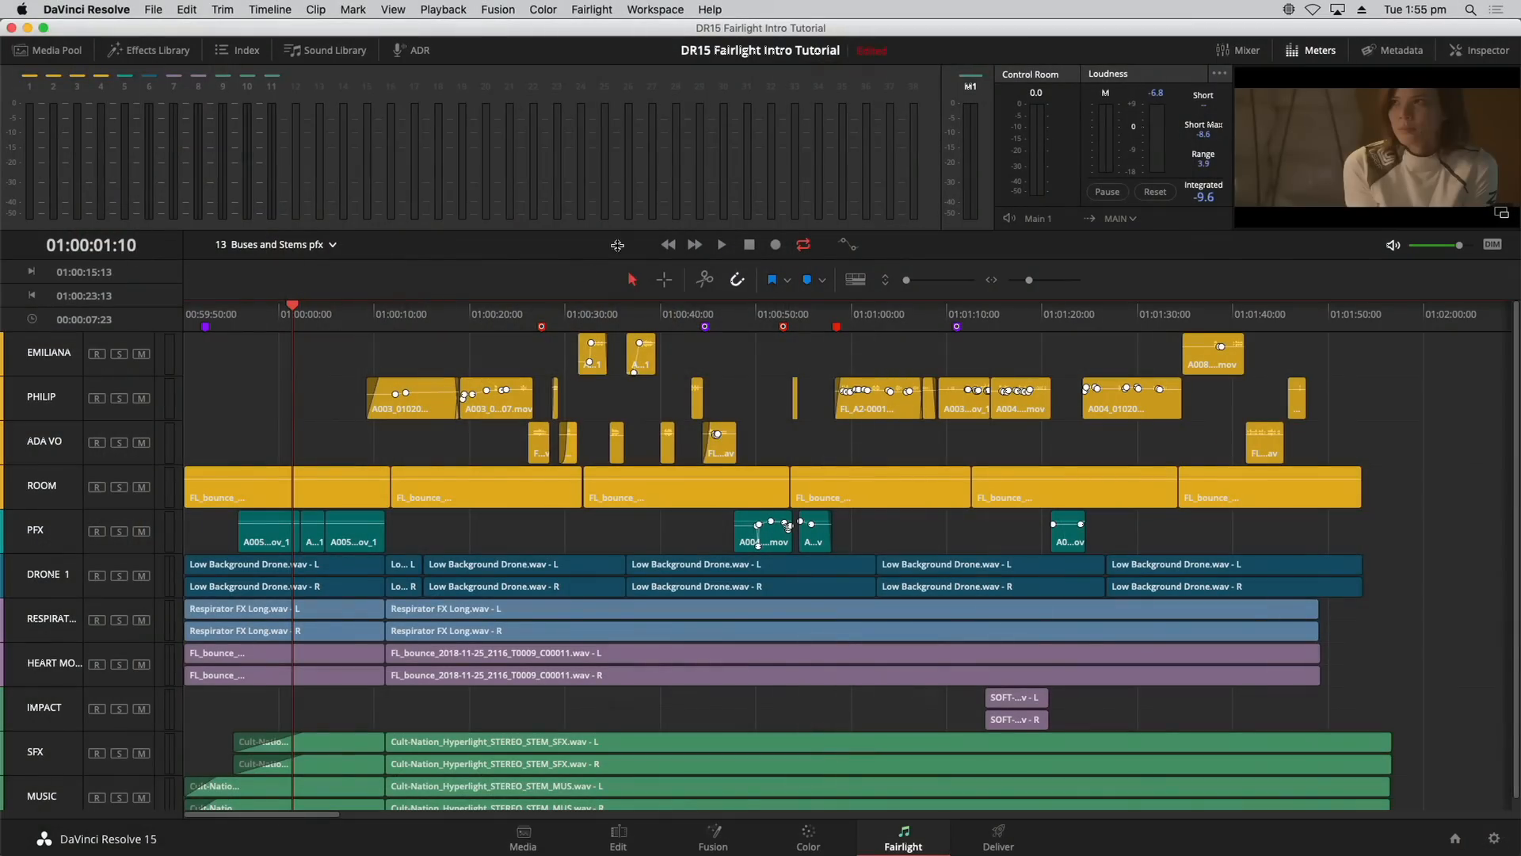
left_click(606, 8)
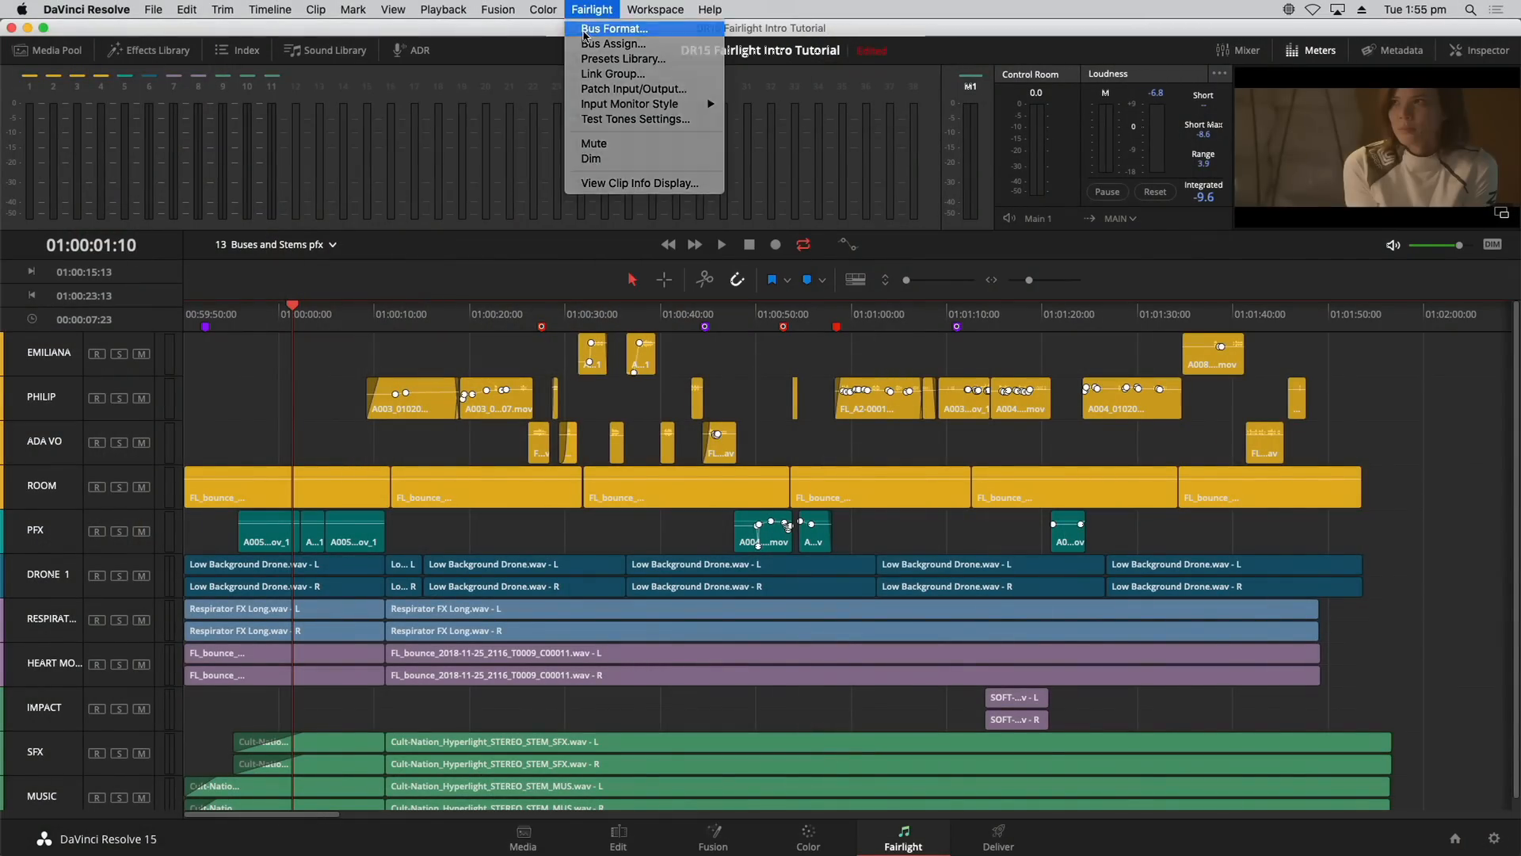
Step: In Fairlight Bus Format, add two sub buses and one more main bus
left_click(585, 31)
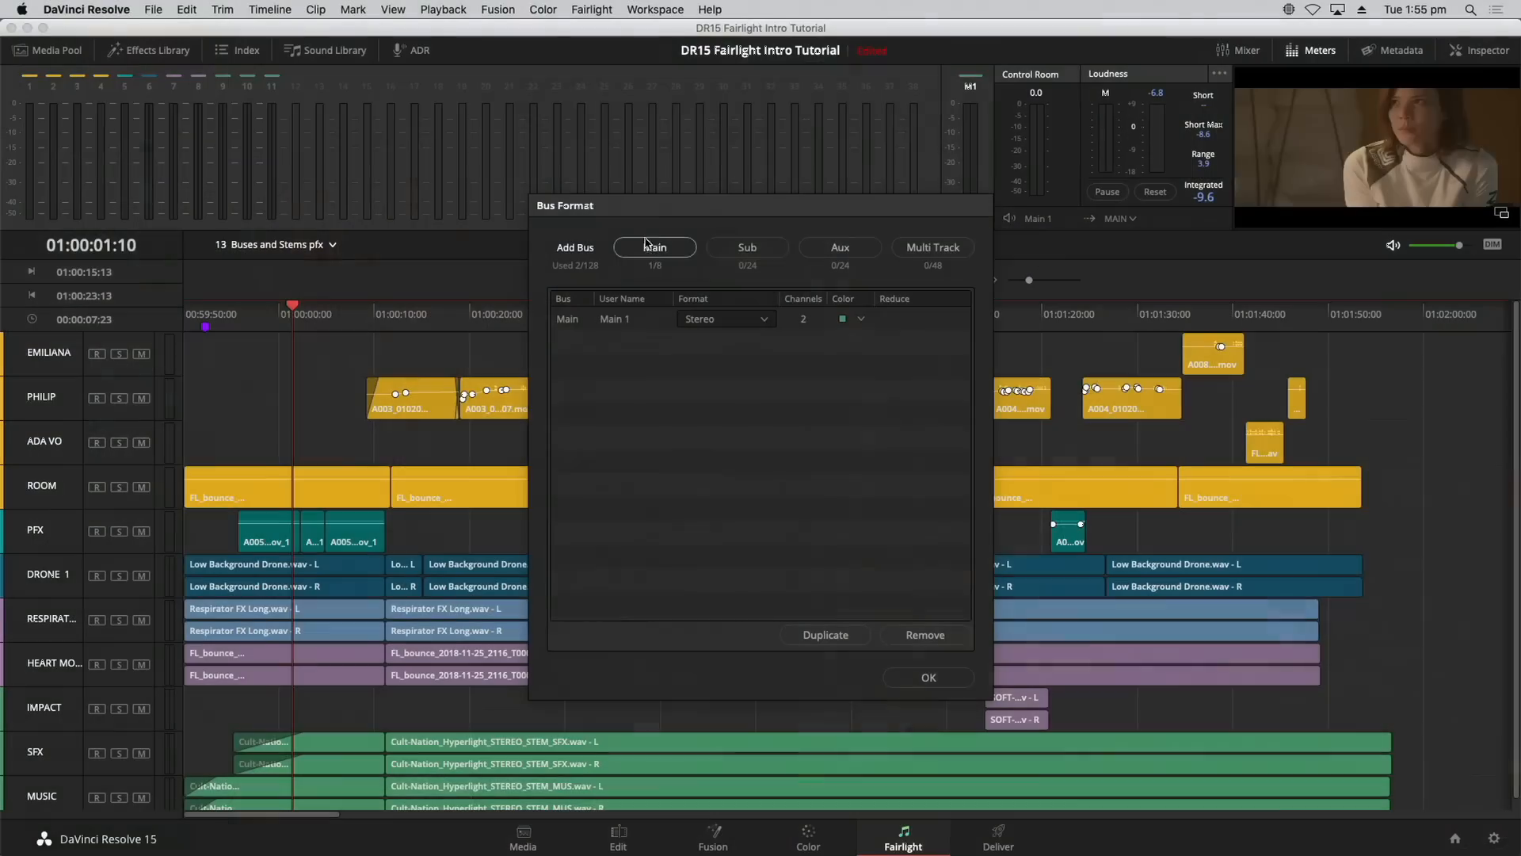
left_click(751, 250)
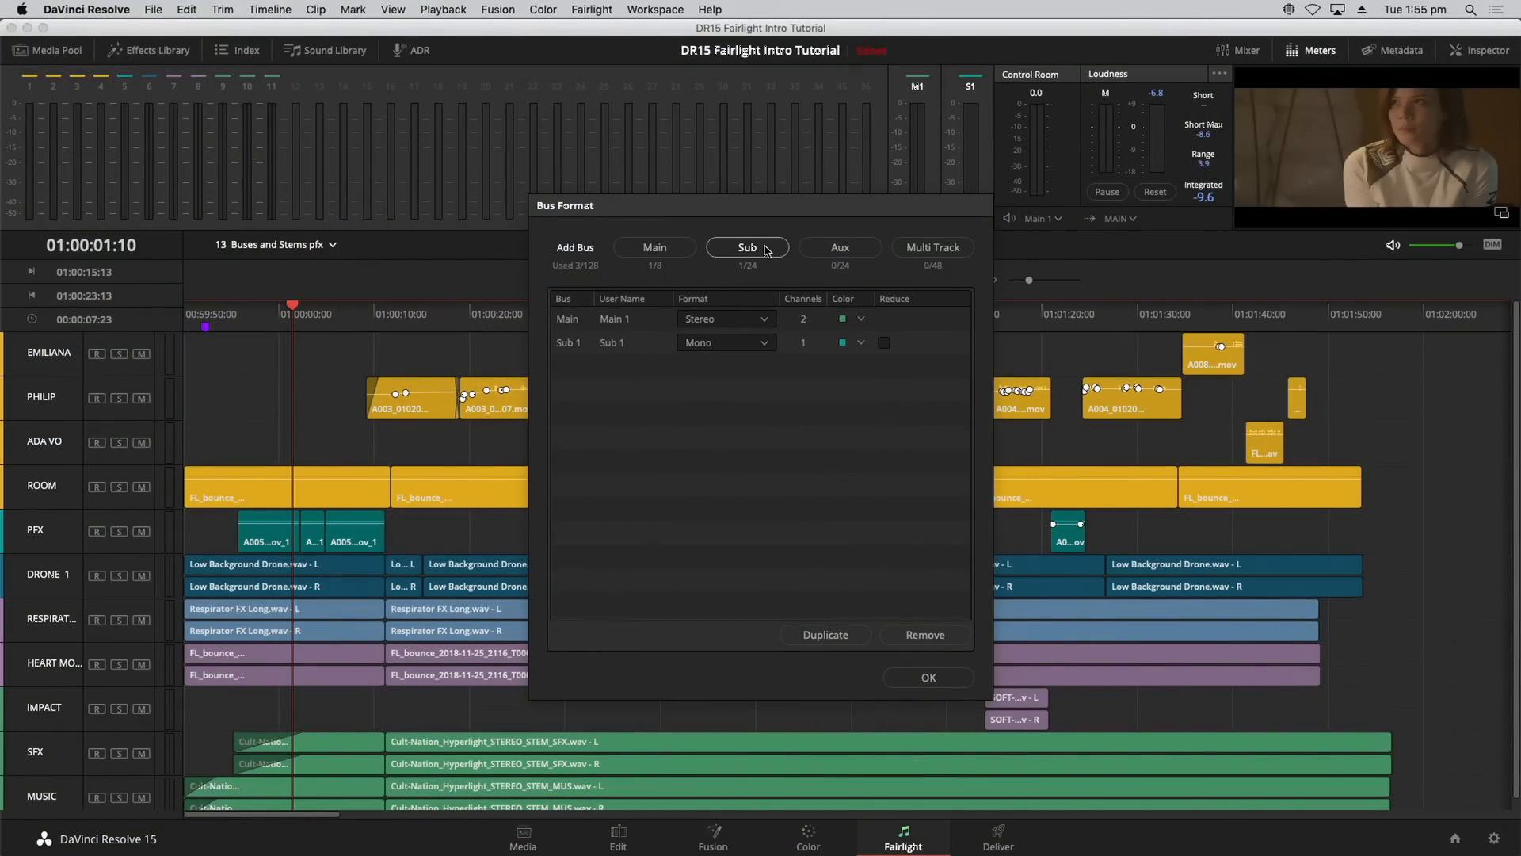
left_click(767, 252)
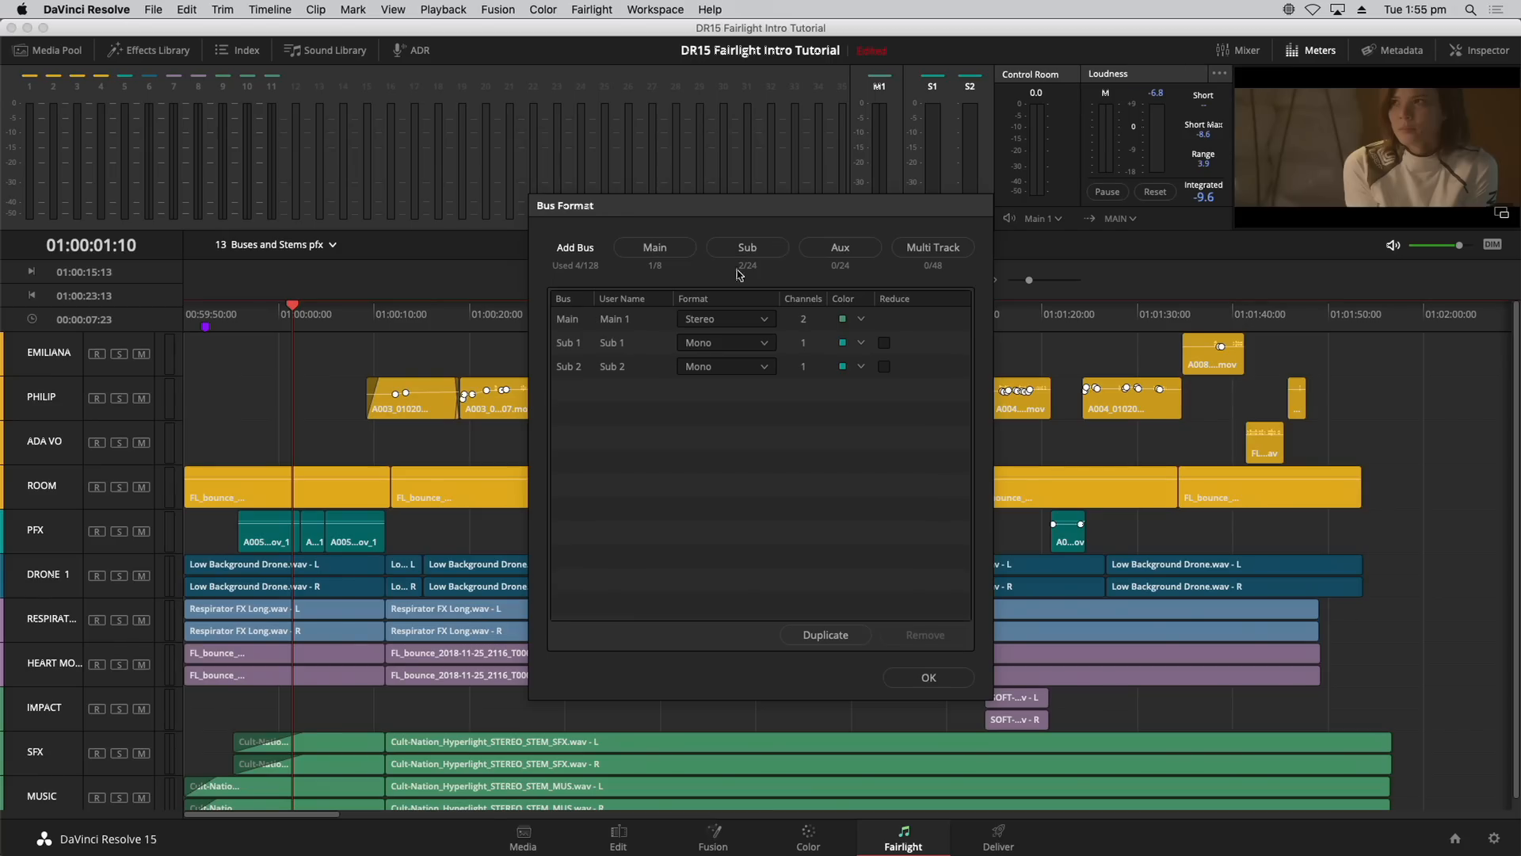
left_click(680, 252)
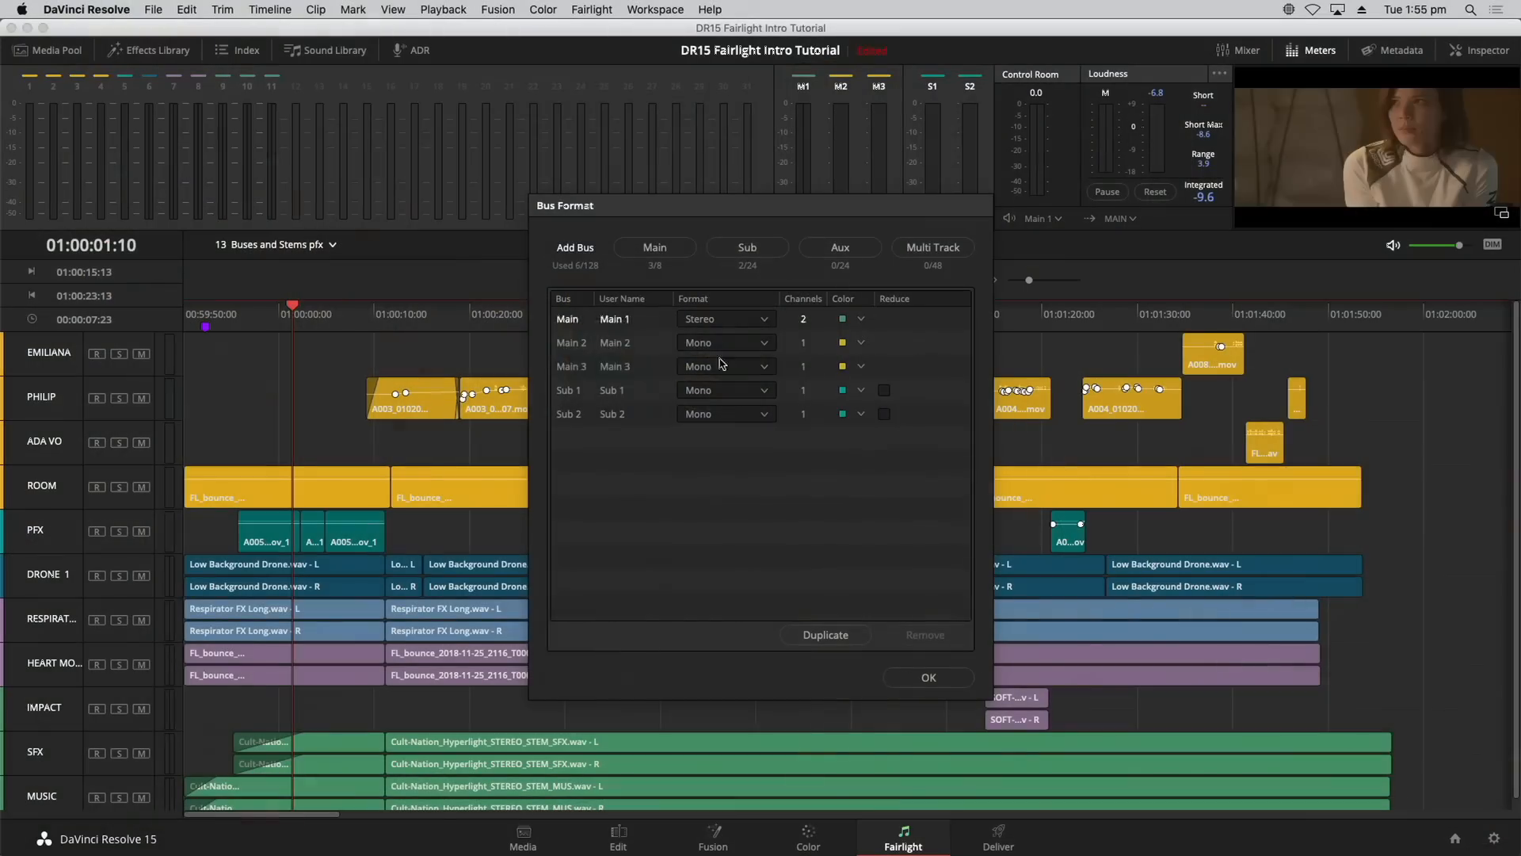
Step: Rename Main 2 to 5.1 and set its format to 5.1
double_click(627, 344)
left_click_drag(630, 343, 599, 343)
type("S")
key("Tab")
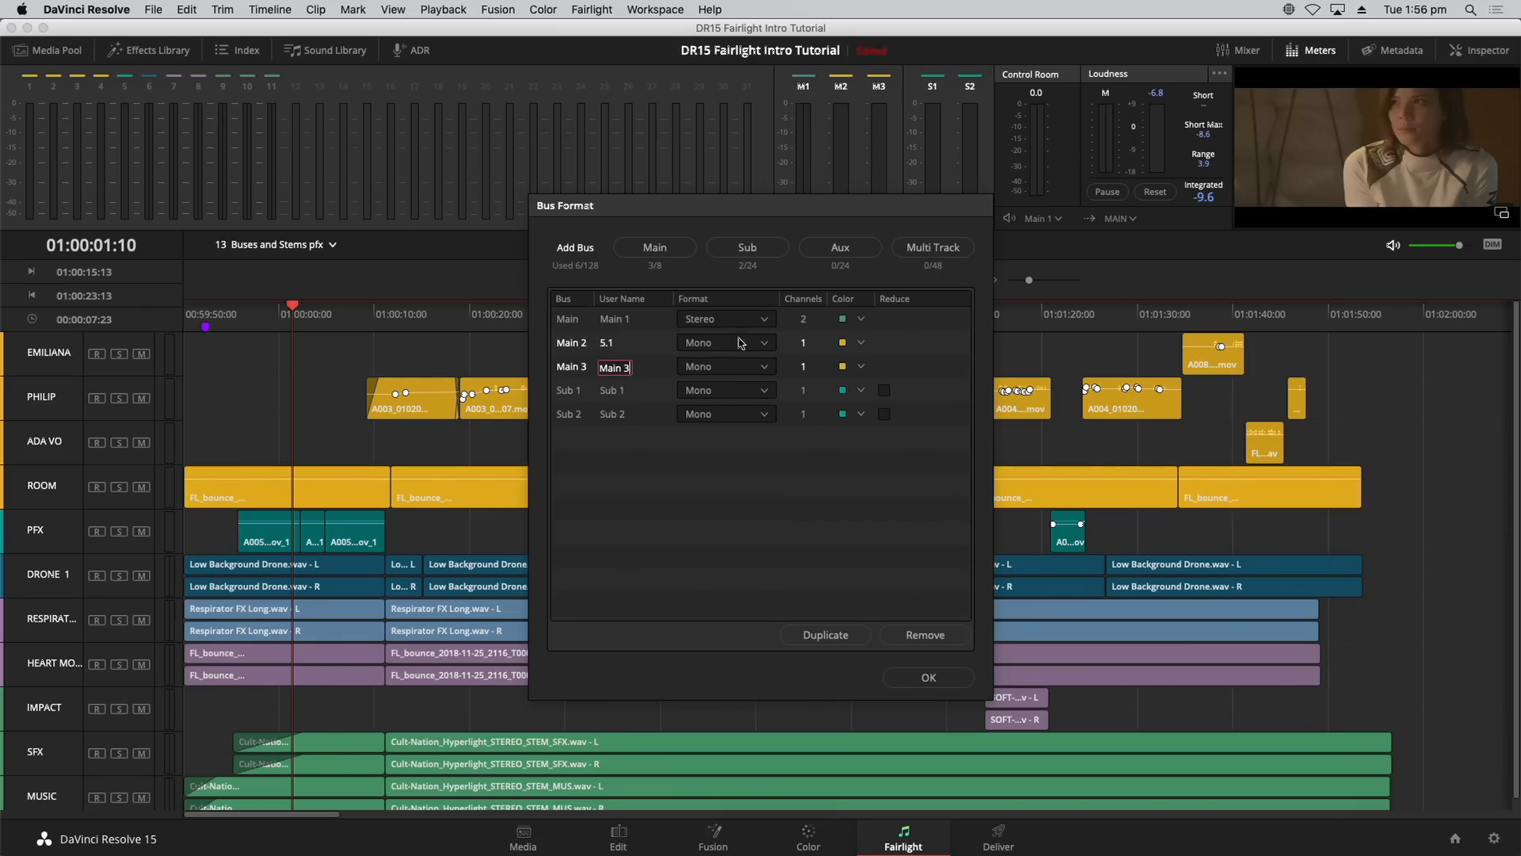
left_click(748, 346)
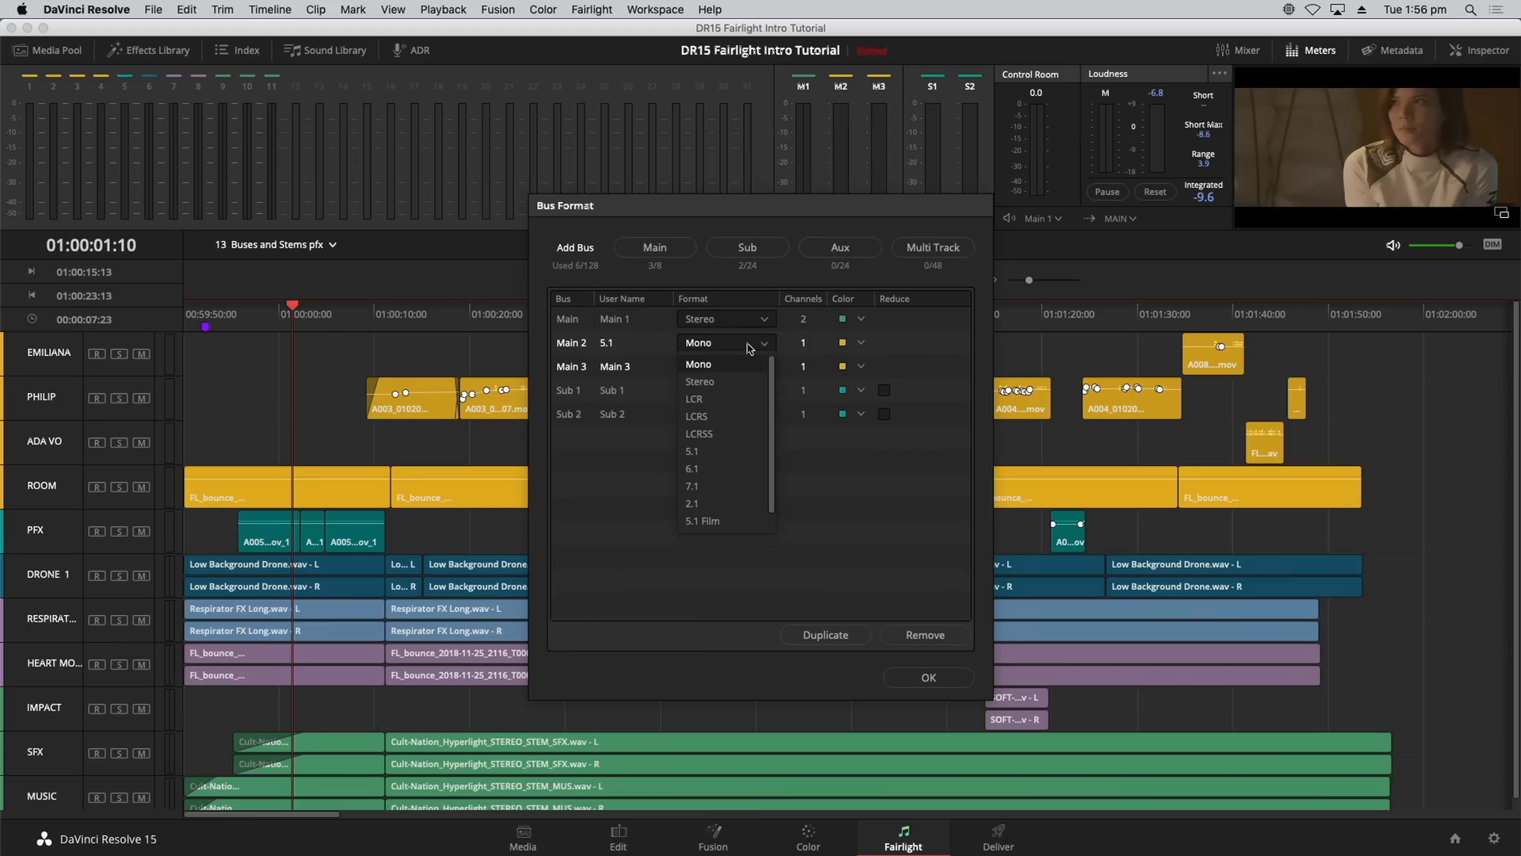
left_click(737, 452)
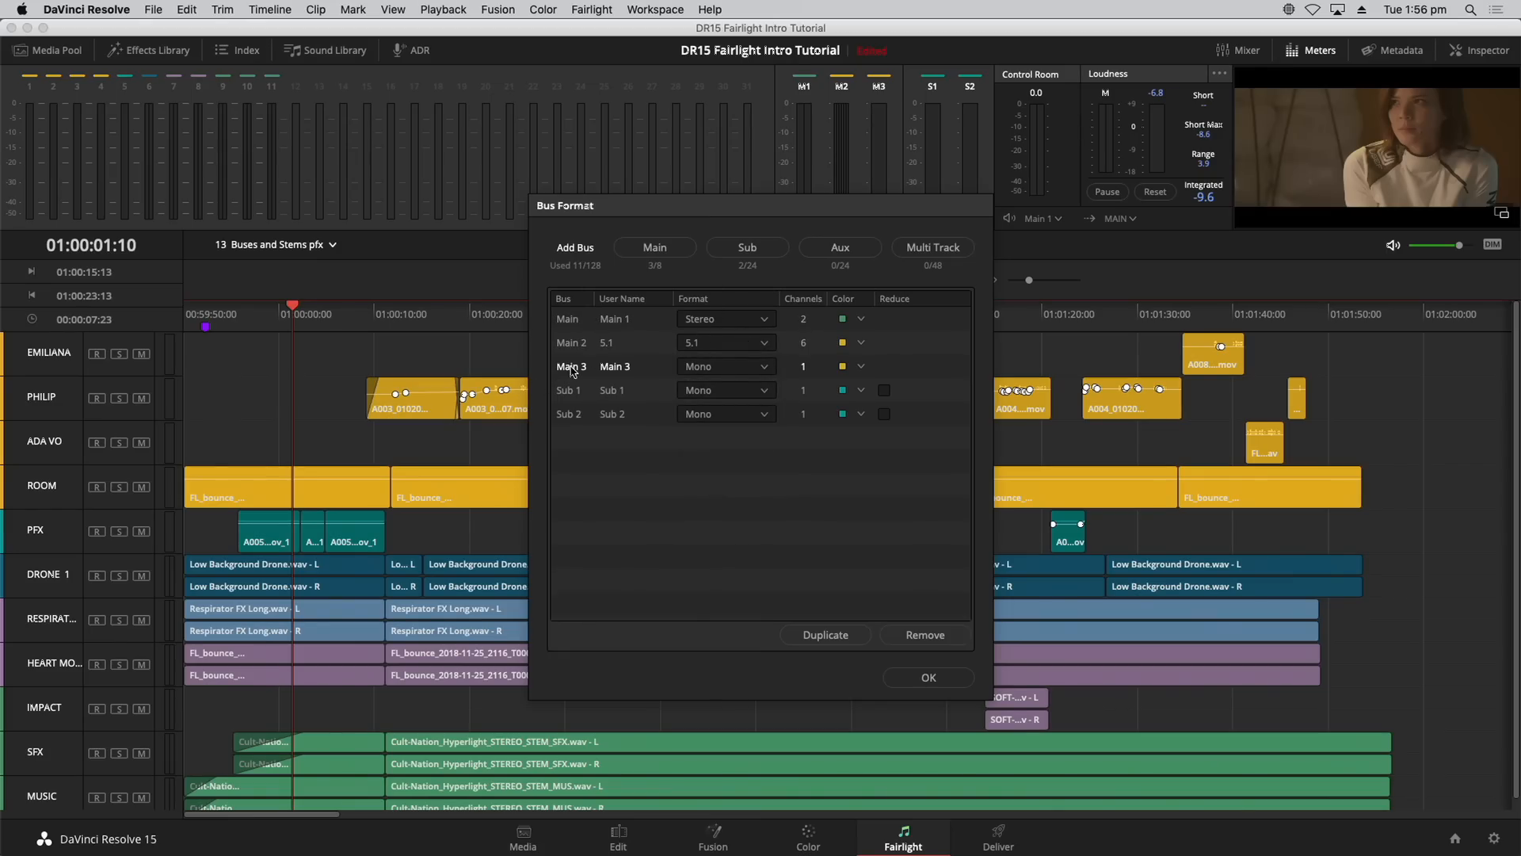
Step: Rename Main 3 to M&E, set it to Stereo and colour it navy
double_click(622, 367)
type("M&E")
left_click(716, 367)
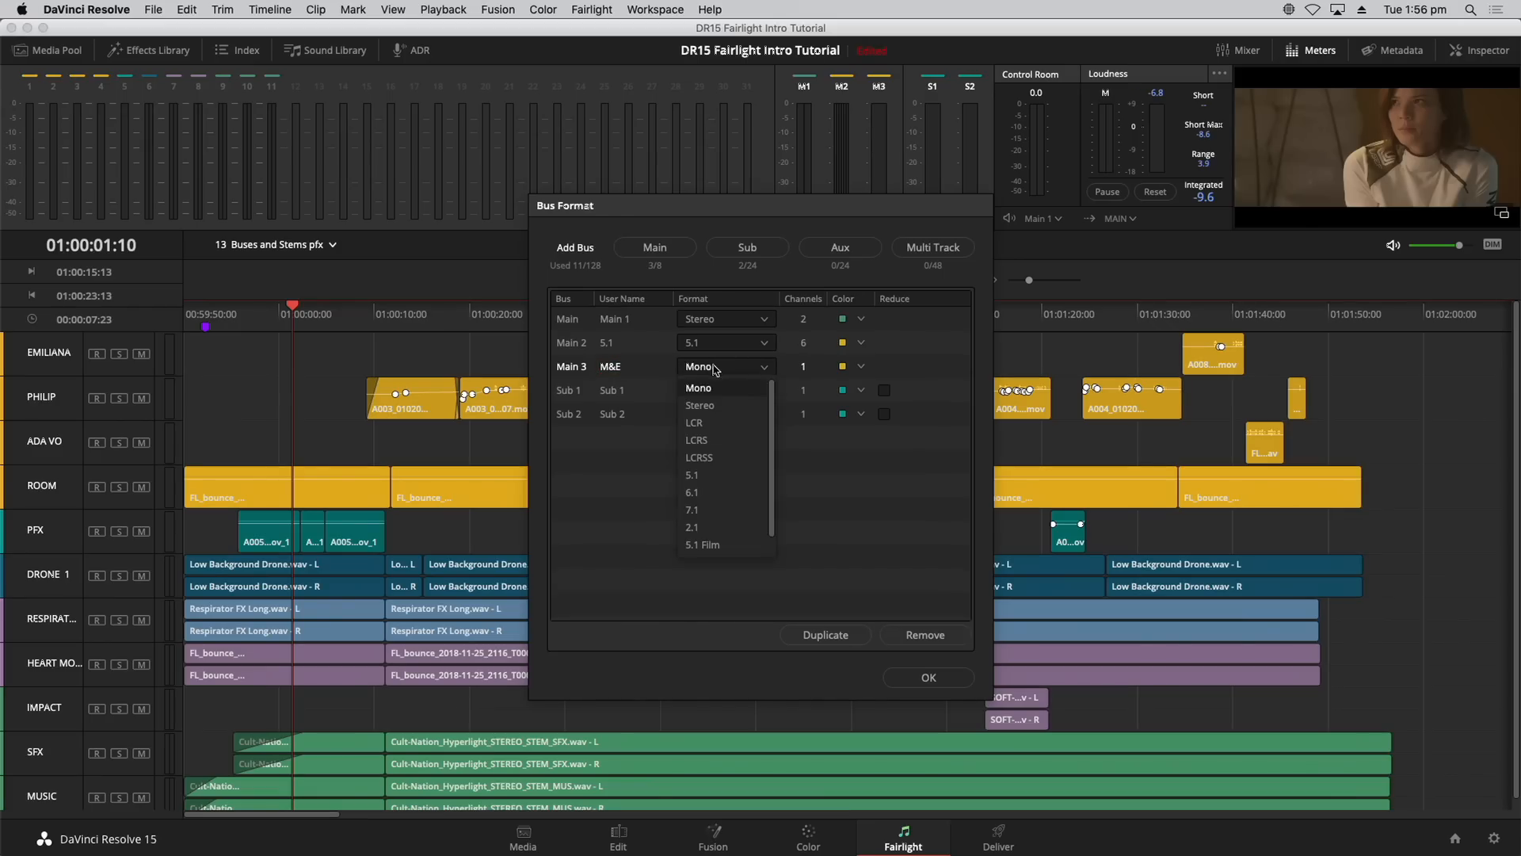
left_click(716, 367)
left_click(717, 368)
left_click(699, 405)
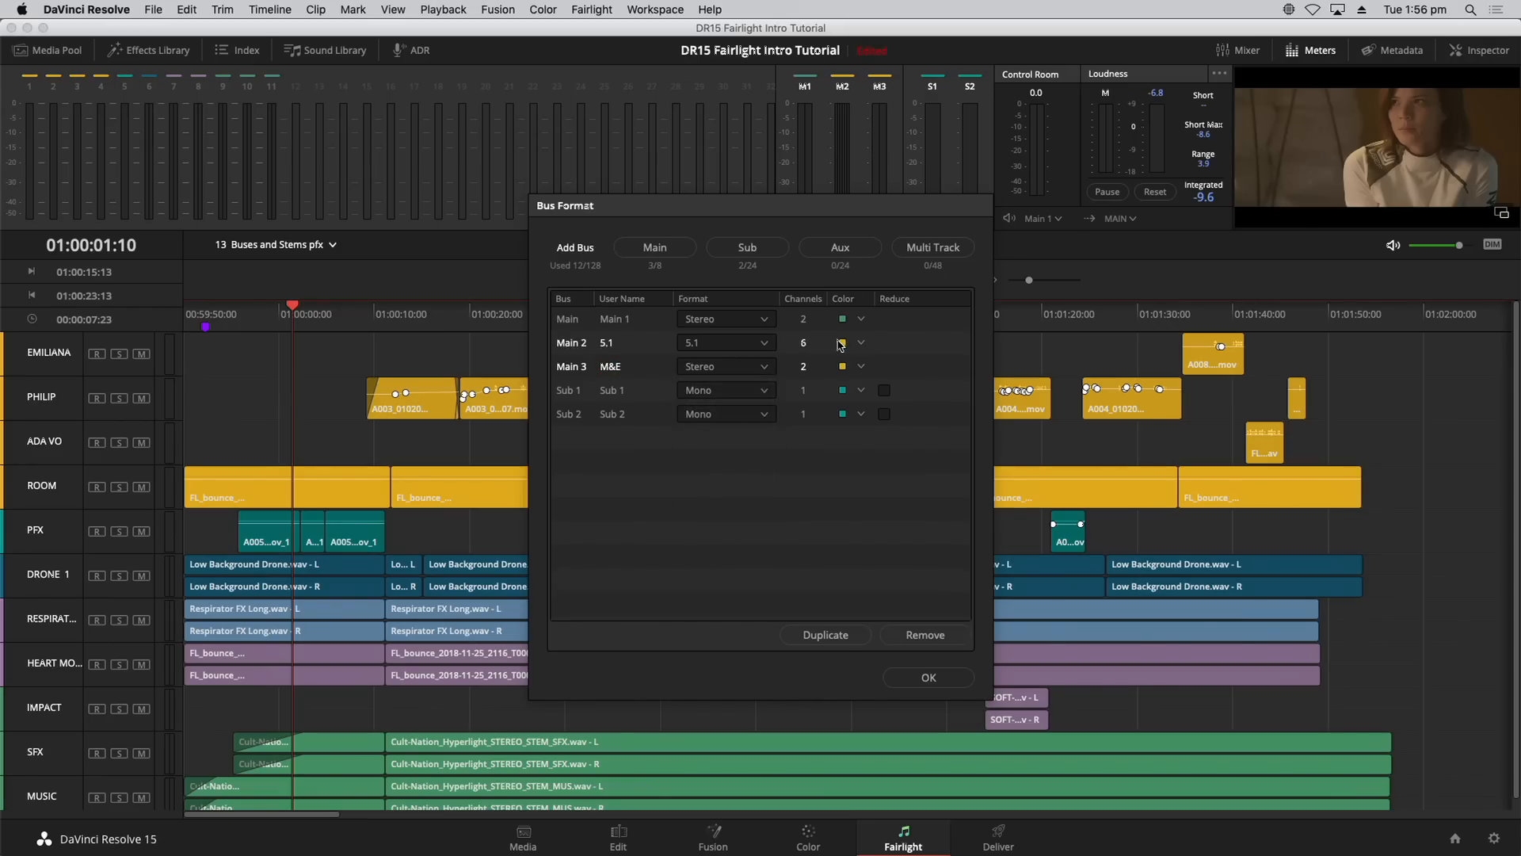
left_click(860, 374)
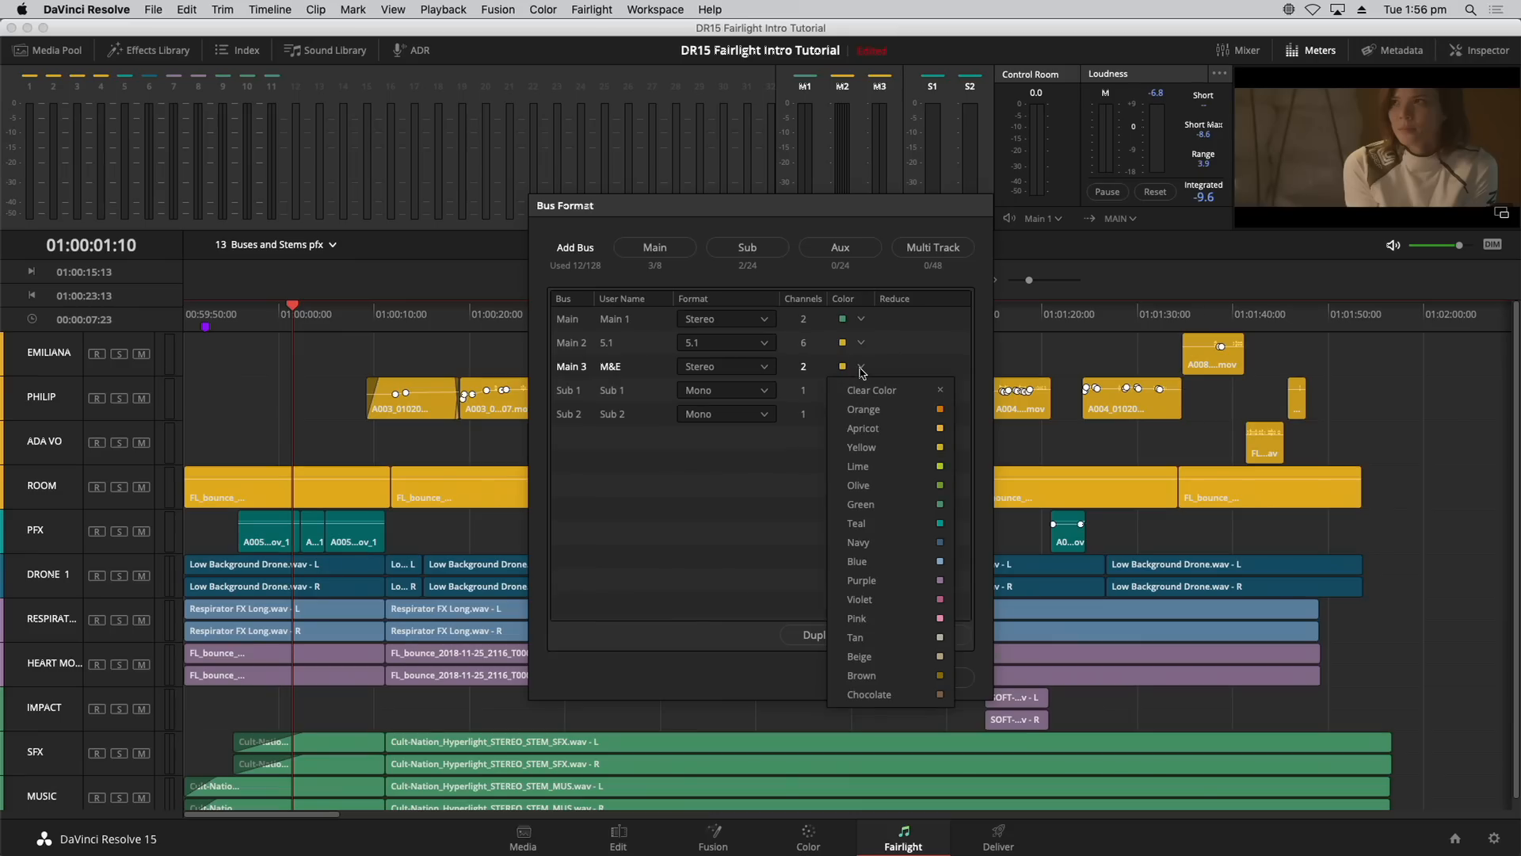
left_click(900, 537)
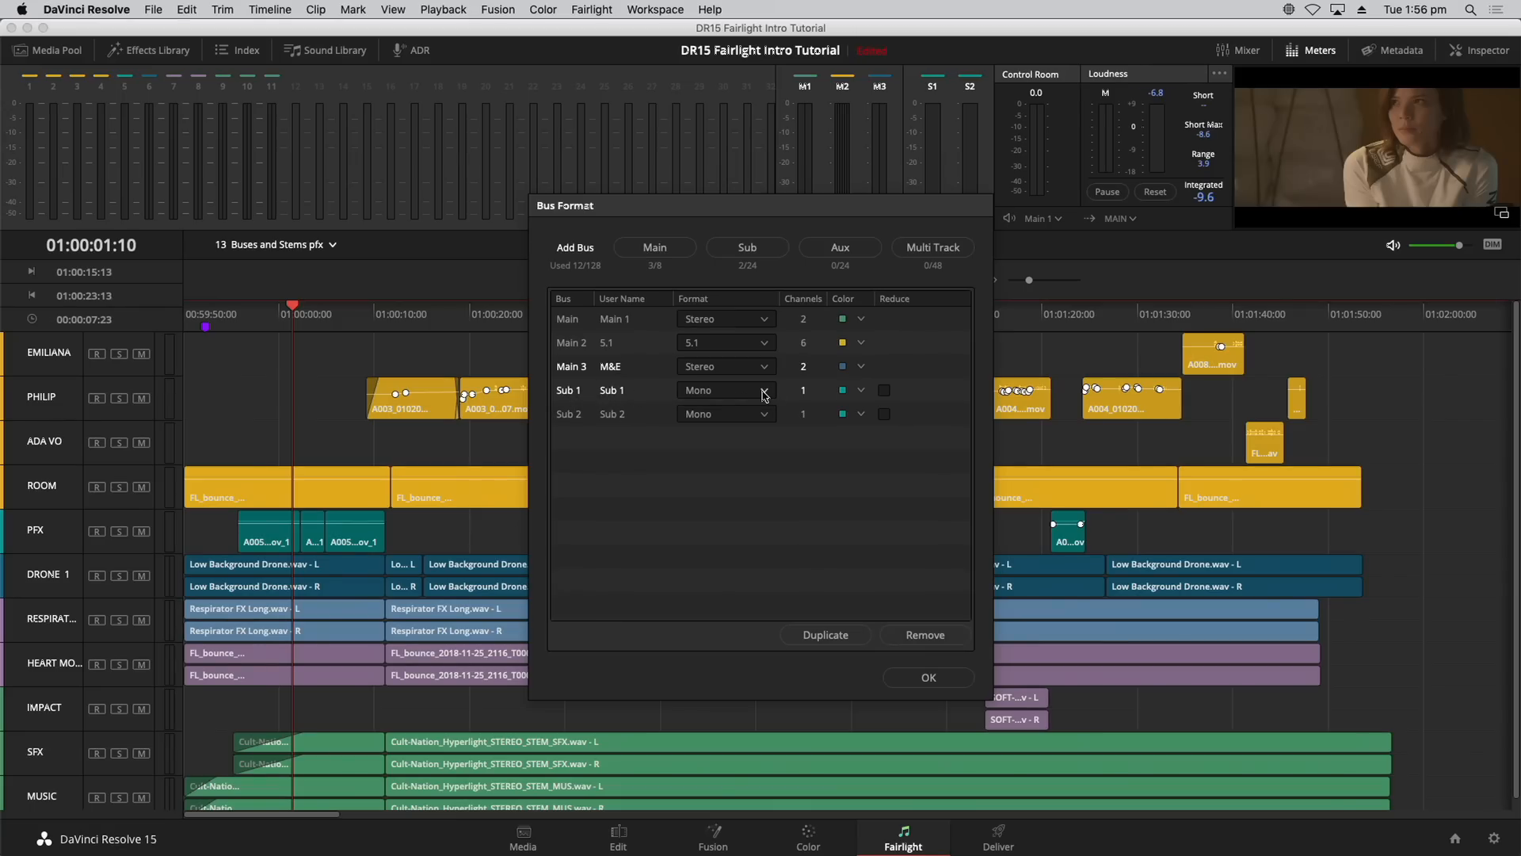
Step: Rename Sub 1 to DIAL and colour it orange
double_click(614, 390)
type("DIAL")
key("Return")
left_click(861, 391)
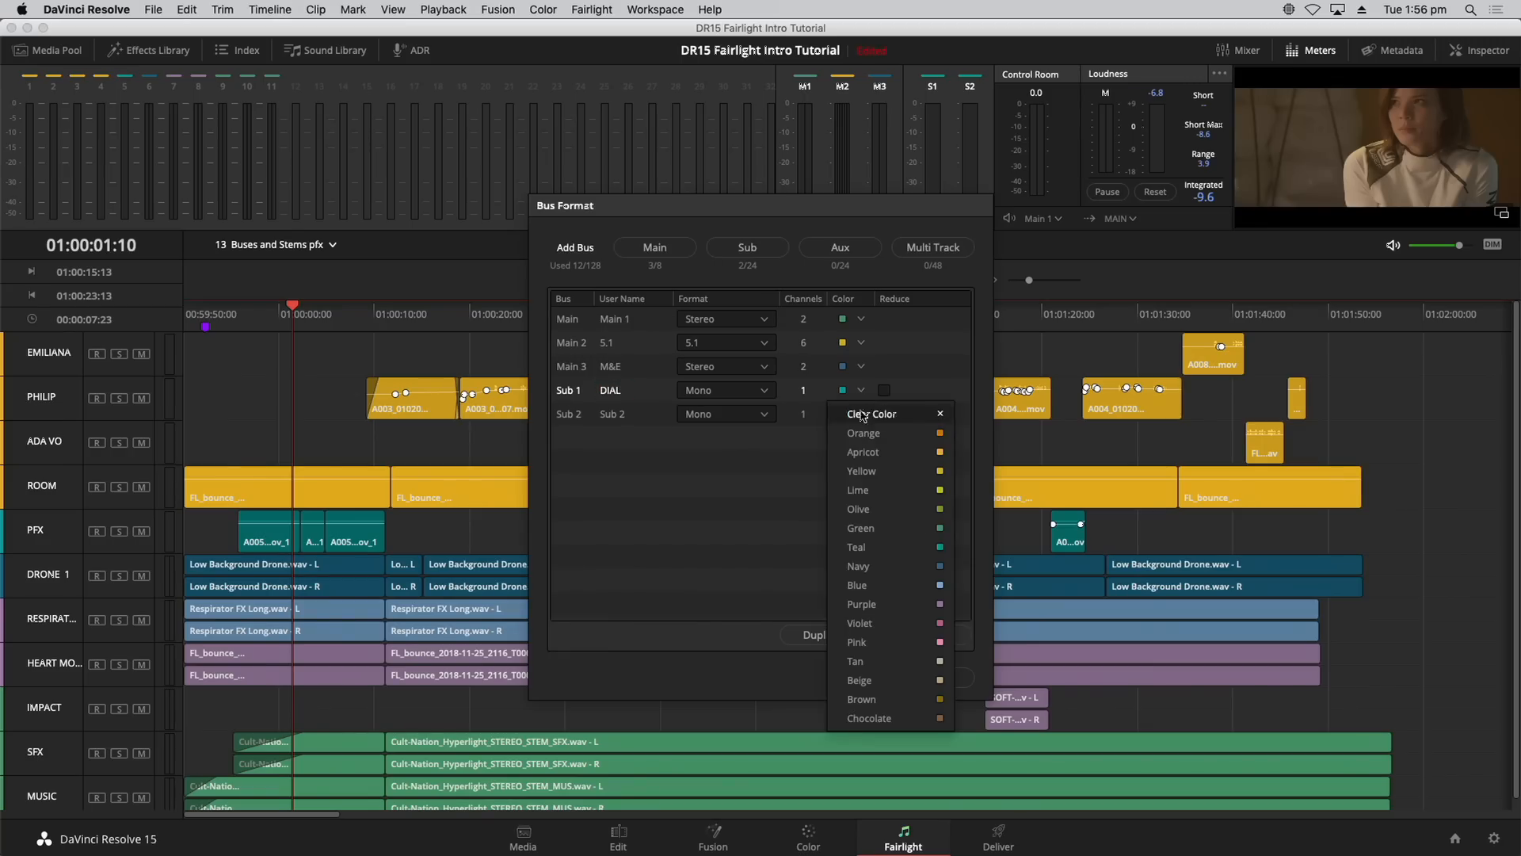
left_click(870, 434)
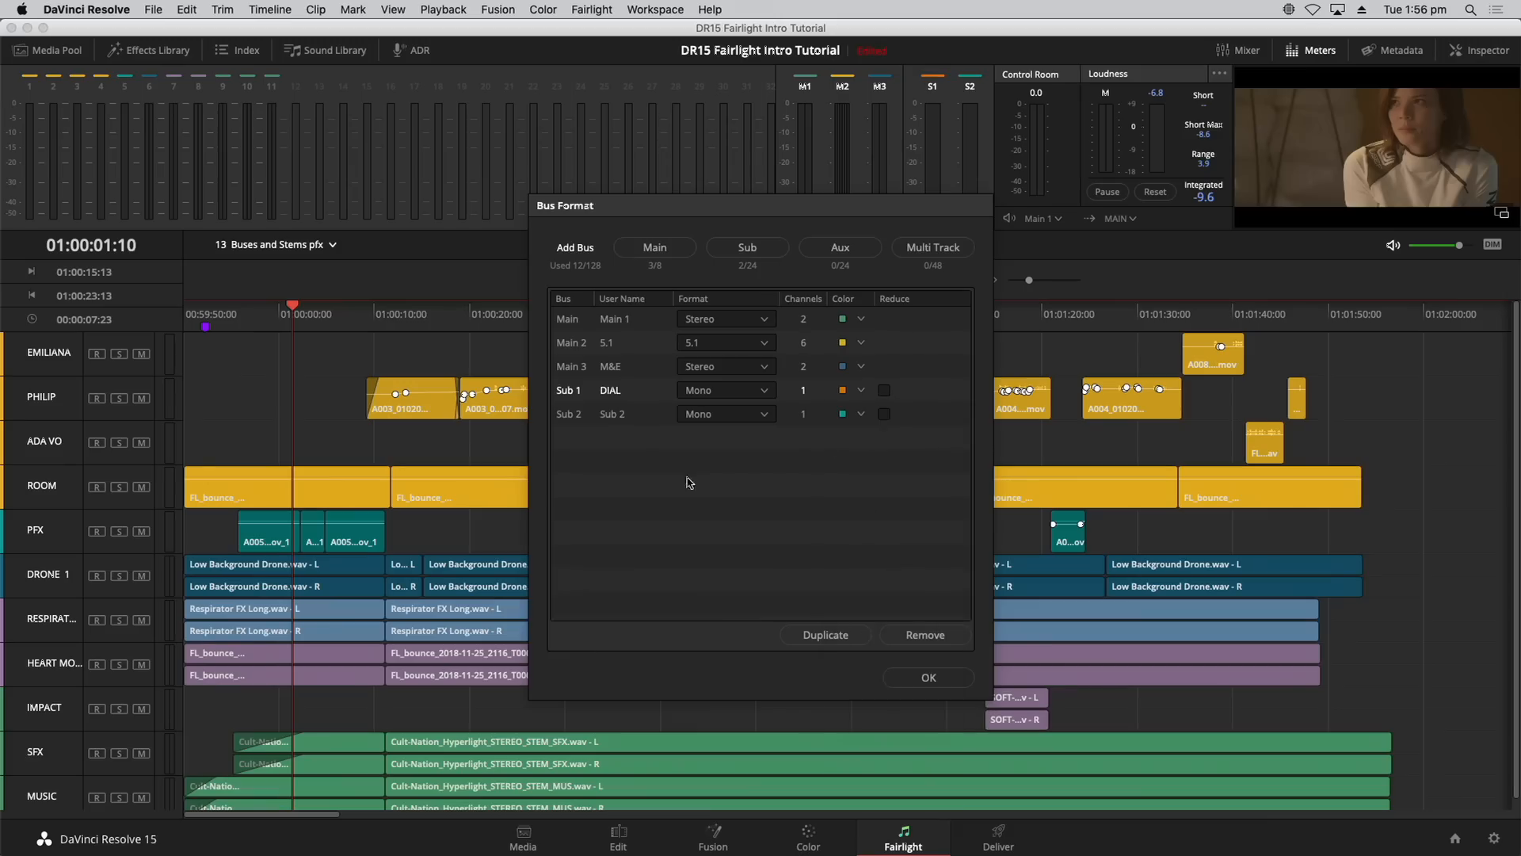
Step: Rename Sub 2 to BGFX, set it to Stereo, and apply the bus setup
double_click(613, 418)
type("M")
key("Return")
left_click(725, 415)
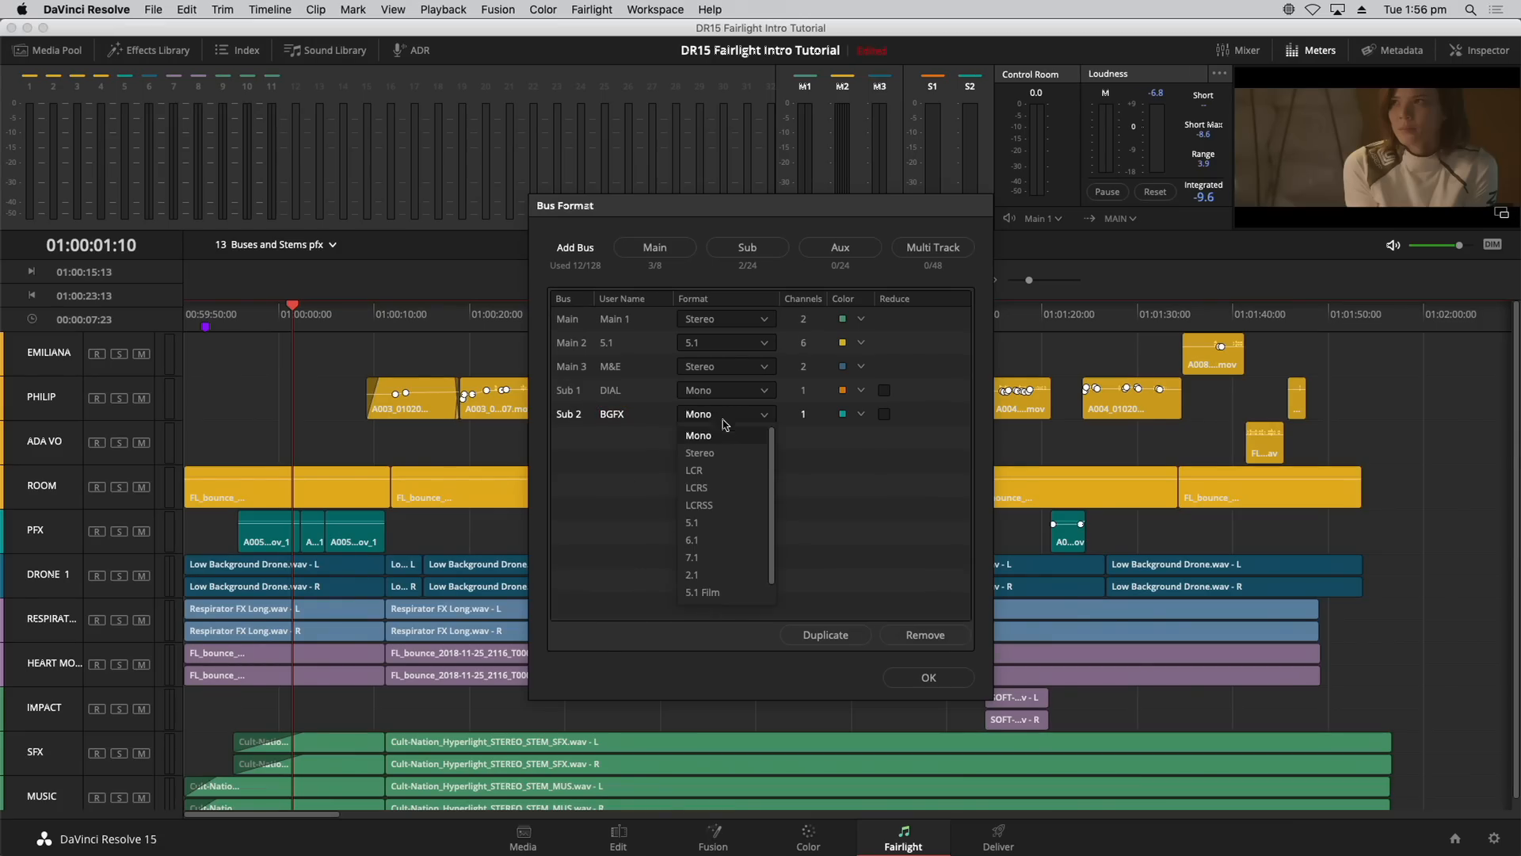
left_click(723, 454)
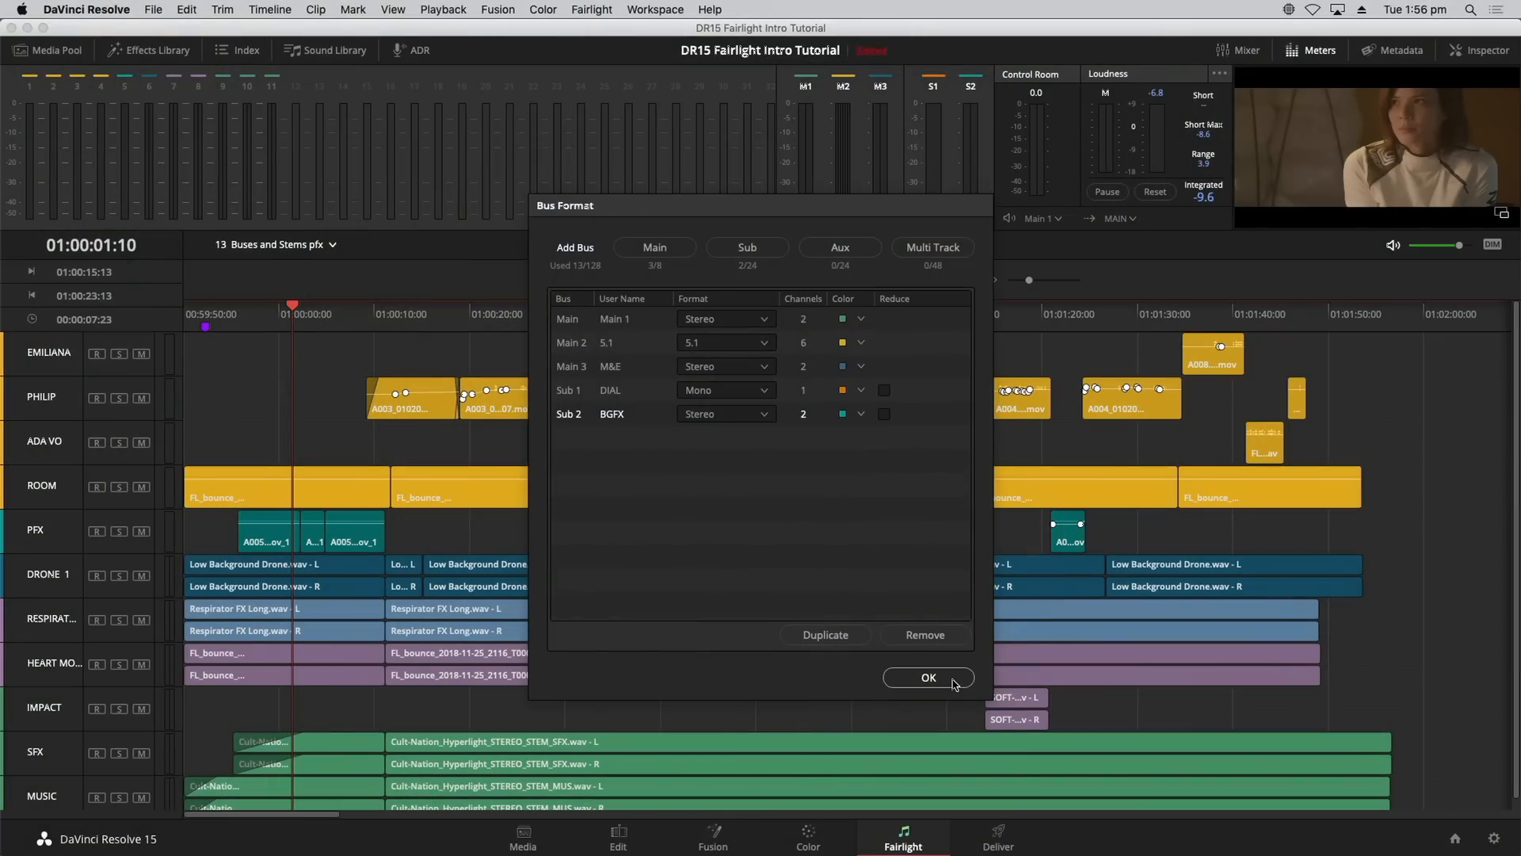
left_click(929, 678)
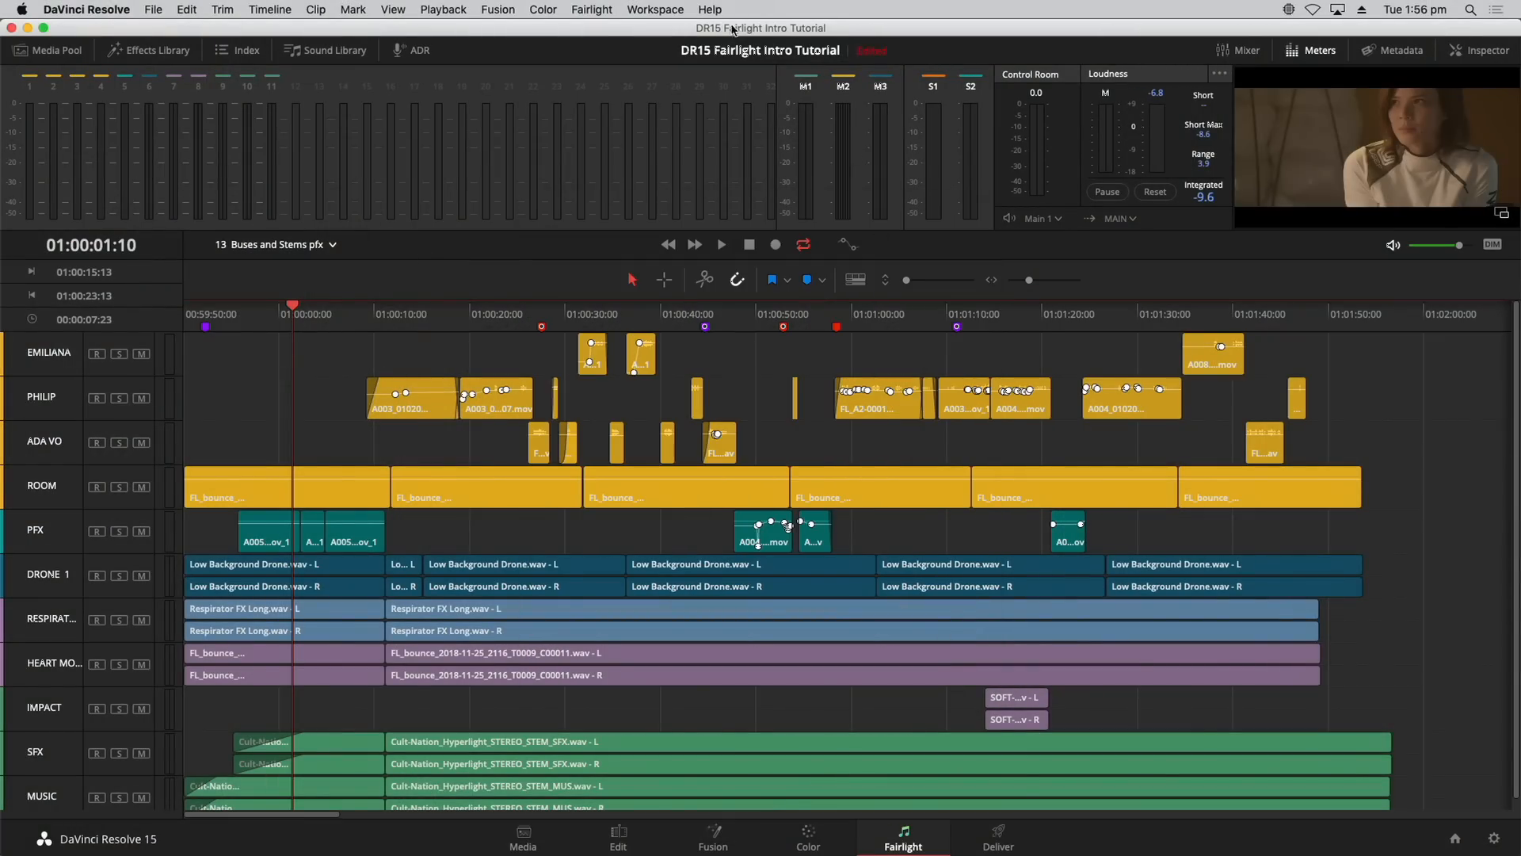
left_click(609, 9)
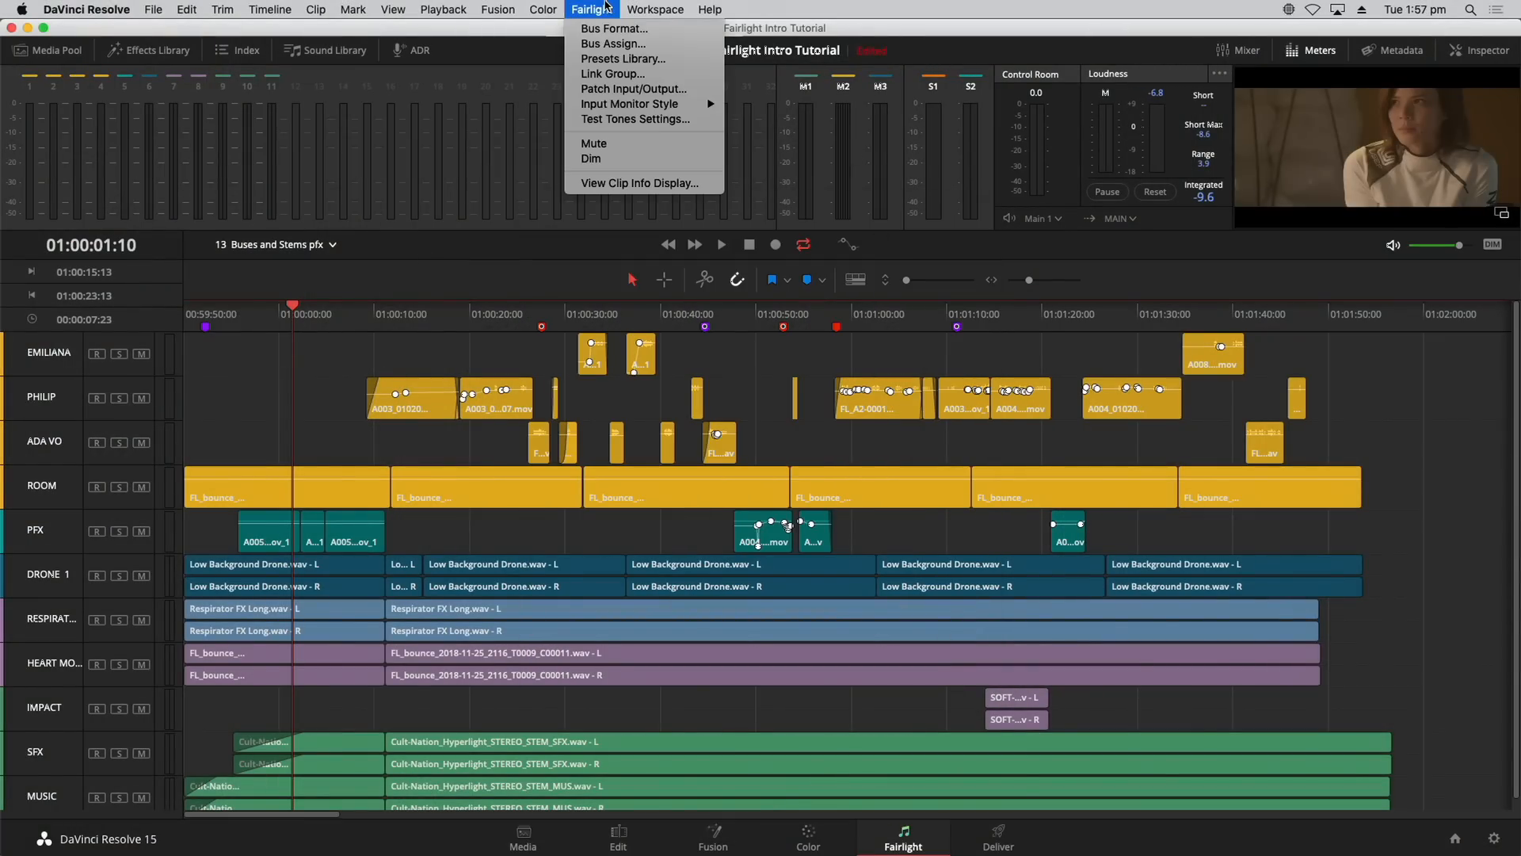
left_click(612, 45)
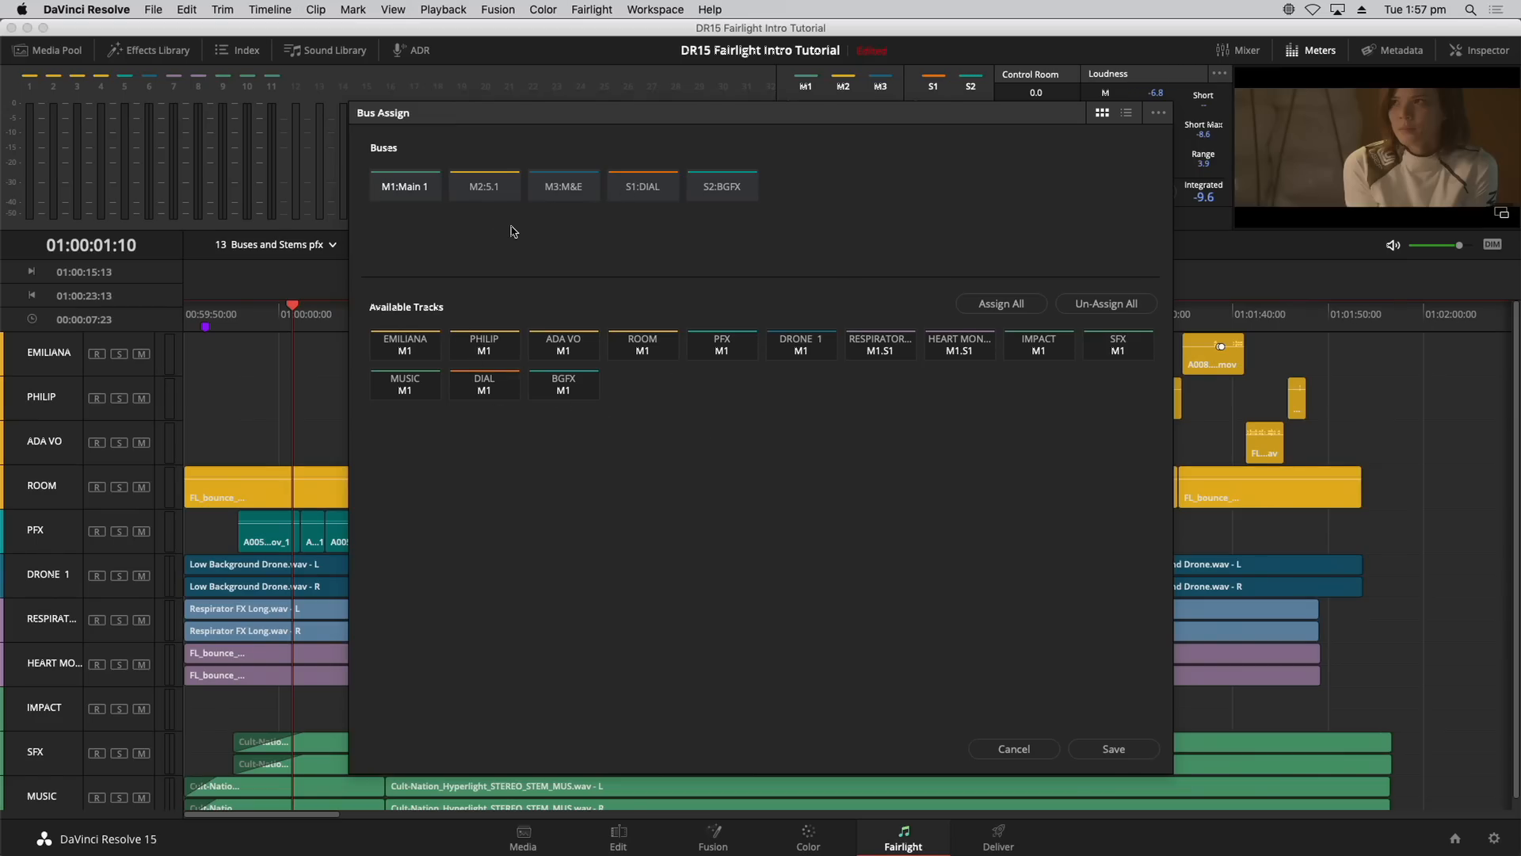
left_click(640, 189)
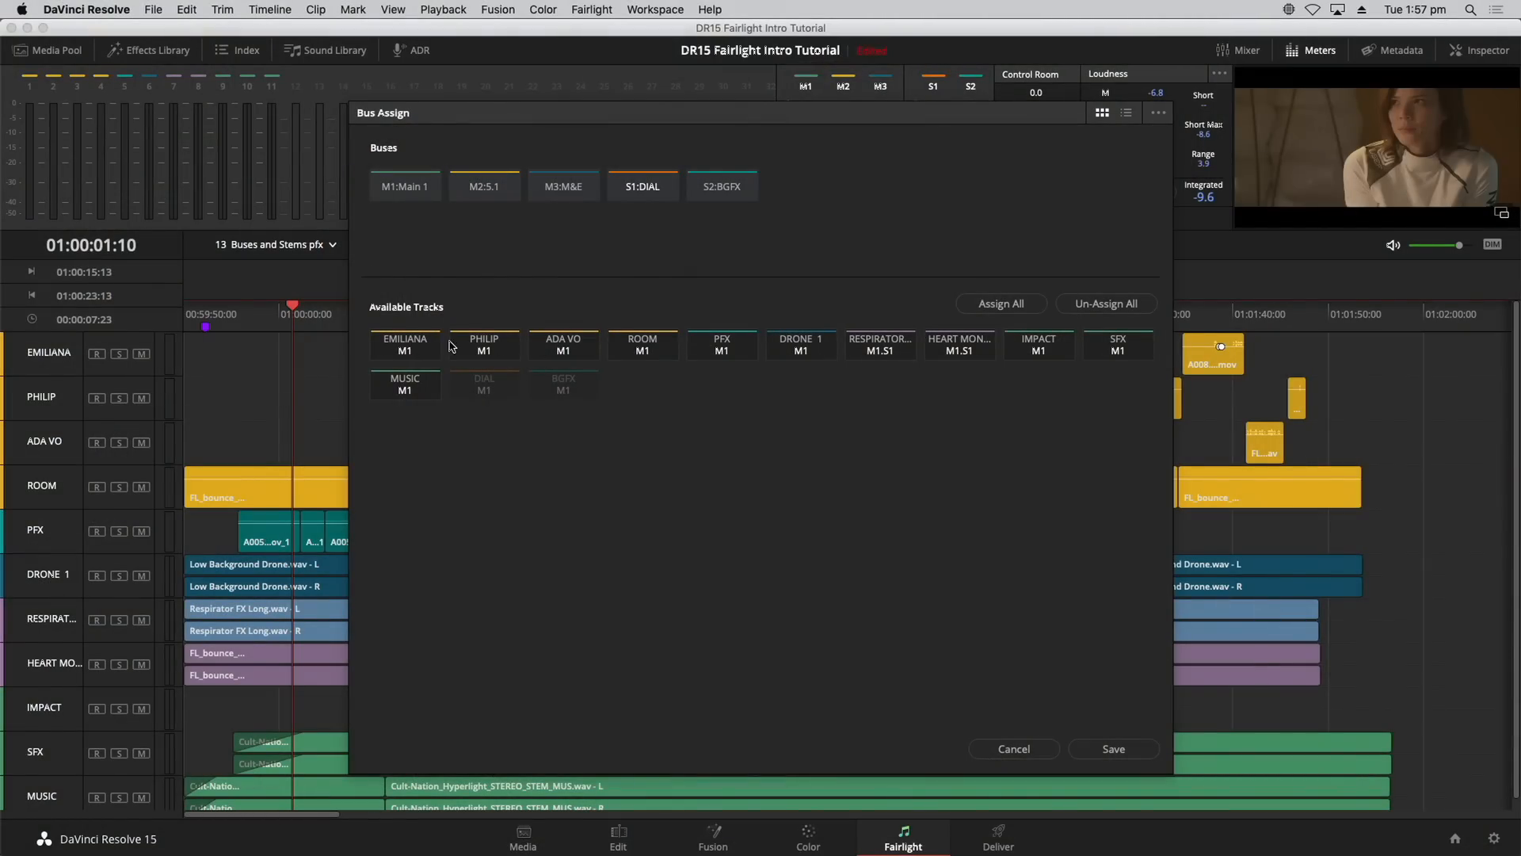
left_click(416, 191)
left_click(413, 356)
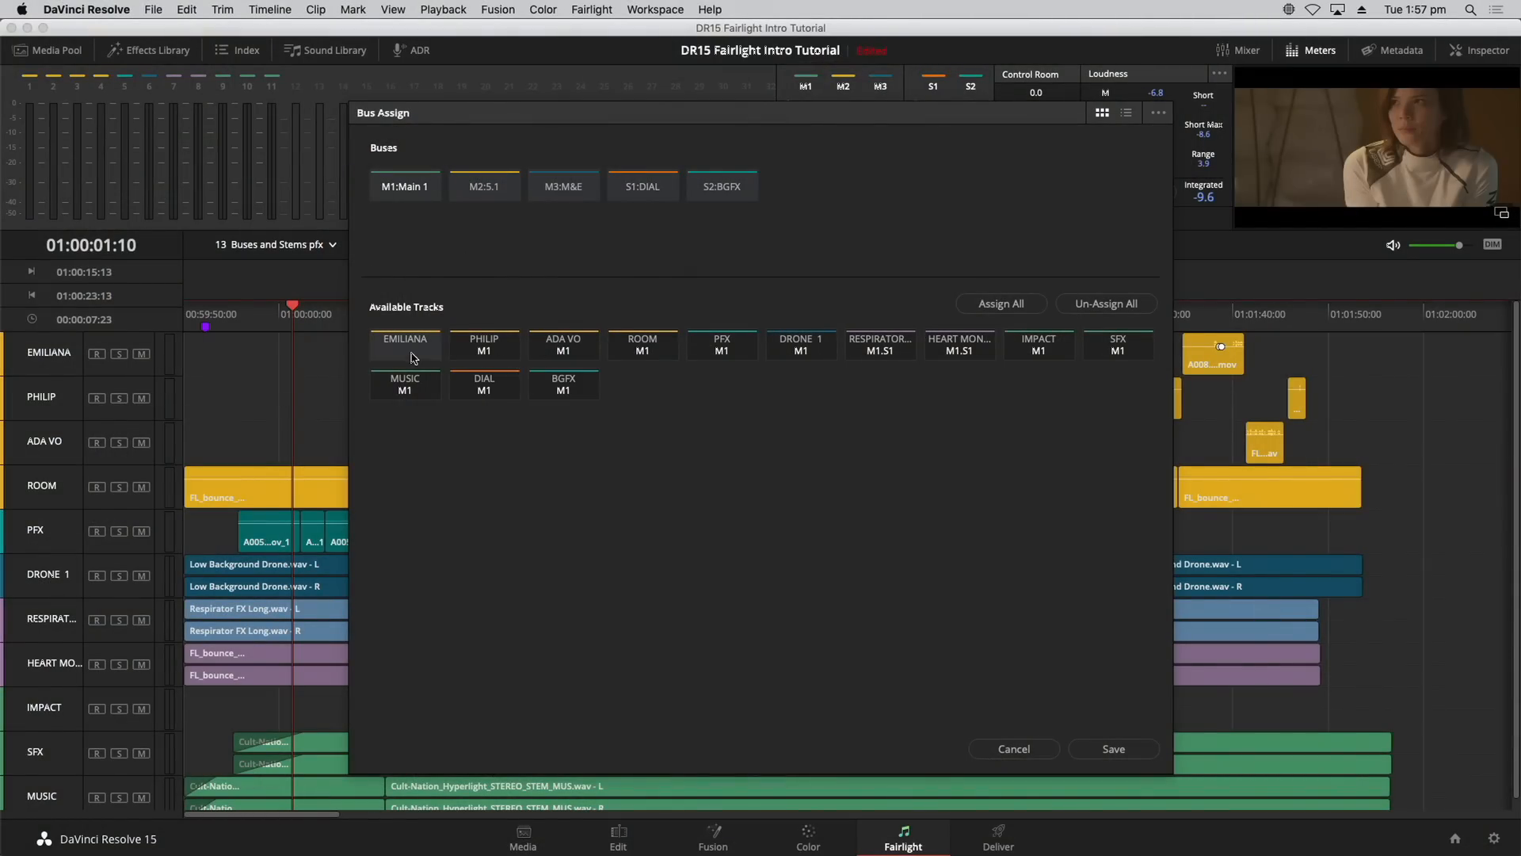
left_click(479, 352)
left_click(557, 349)
left_click(652, 339)
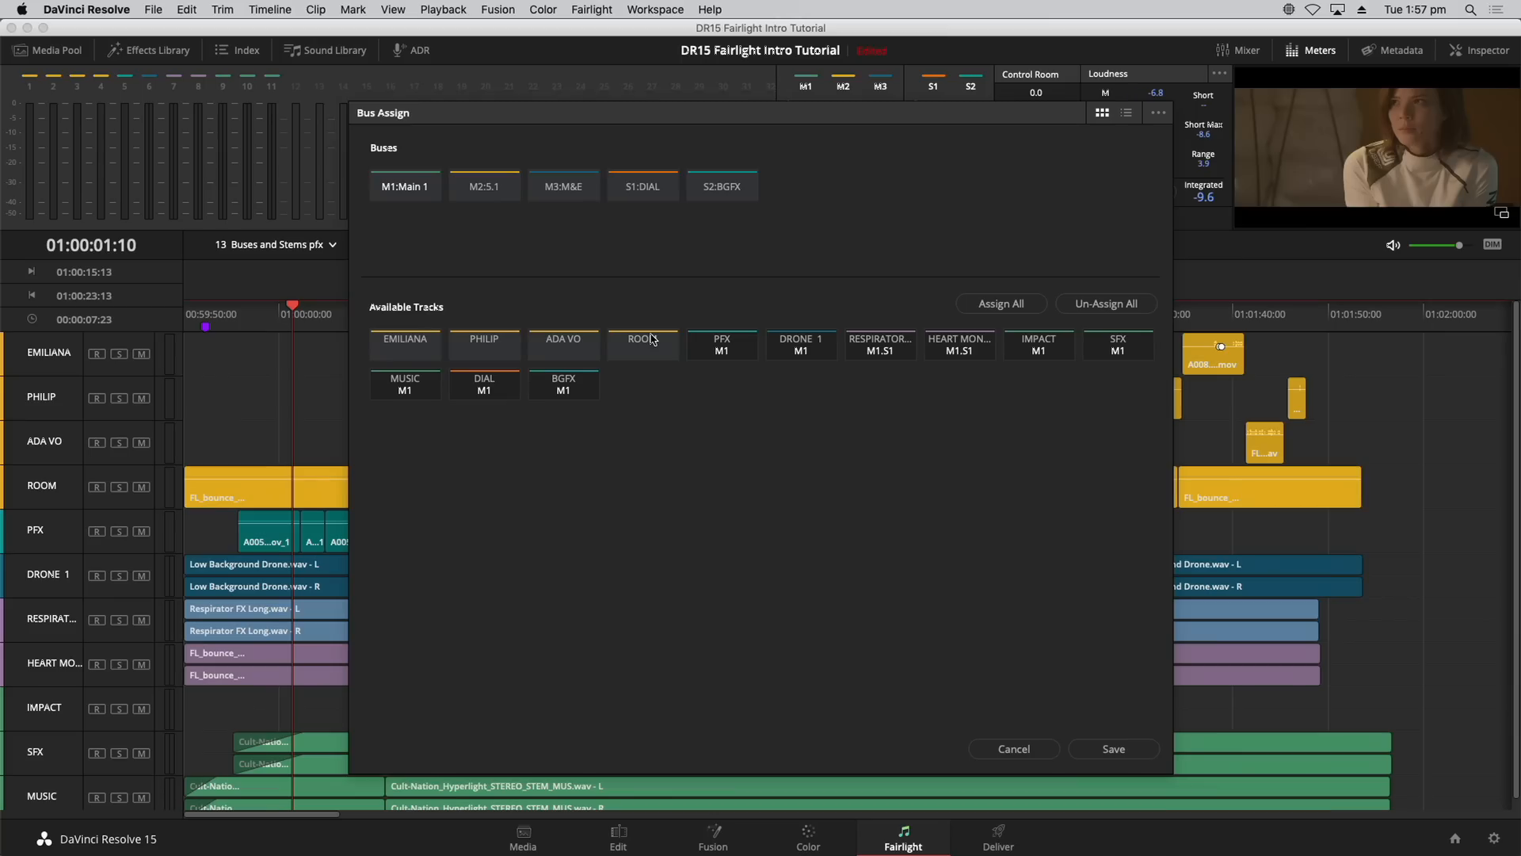
Step: Route EMILIANA, PHILIP, ADA VO and ROOM to DIAL, removing RESPIRATOR FX and HEART MONITOR from it
left_click(425, 354)
left_click(484, 350)
left_click(562, 350)
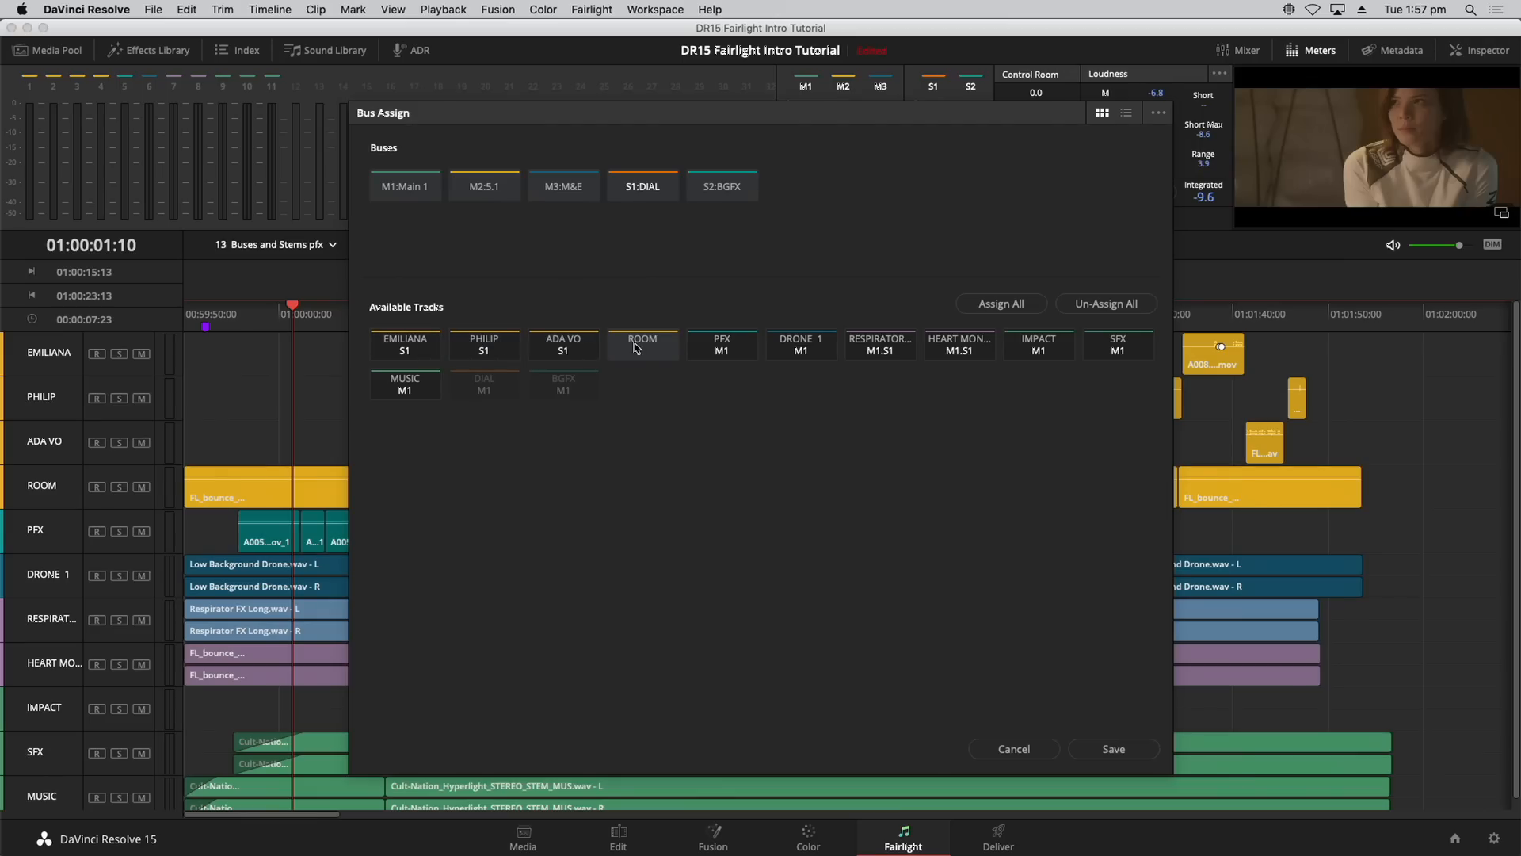
left_click(639, 347)
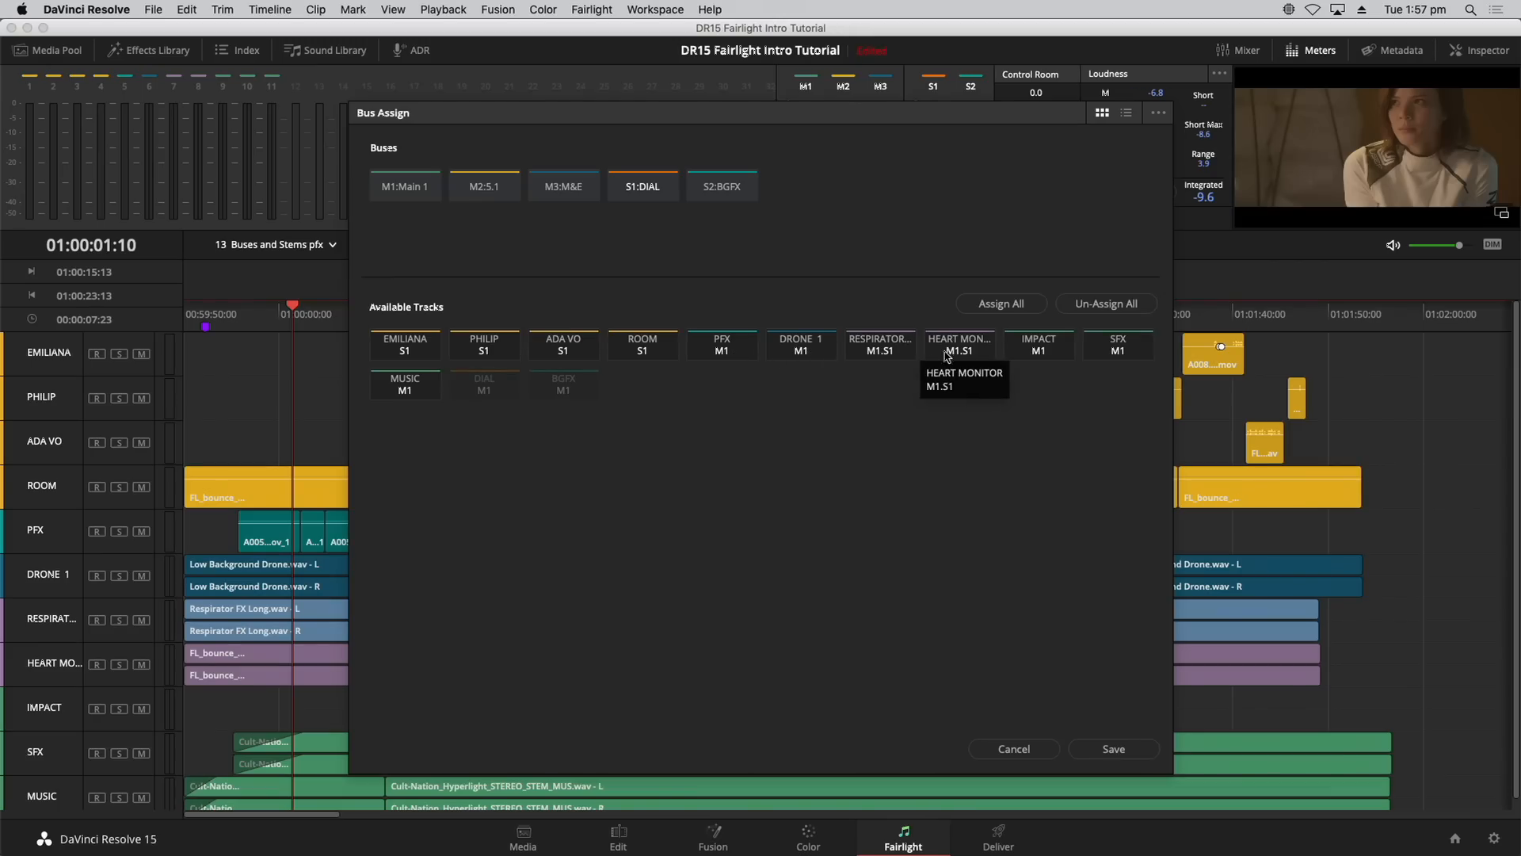
left_click(903, 352)
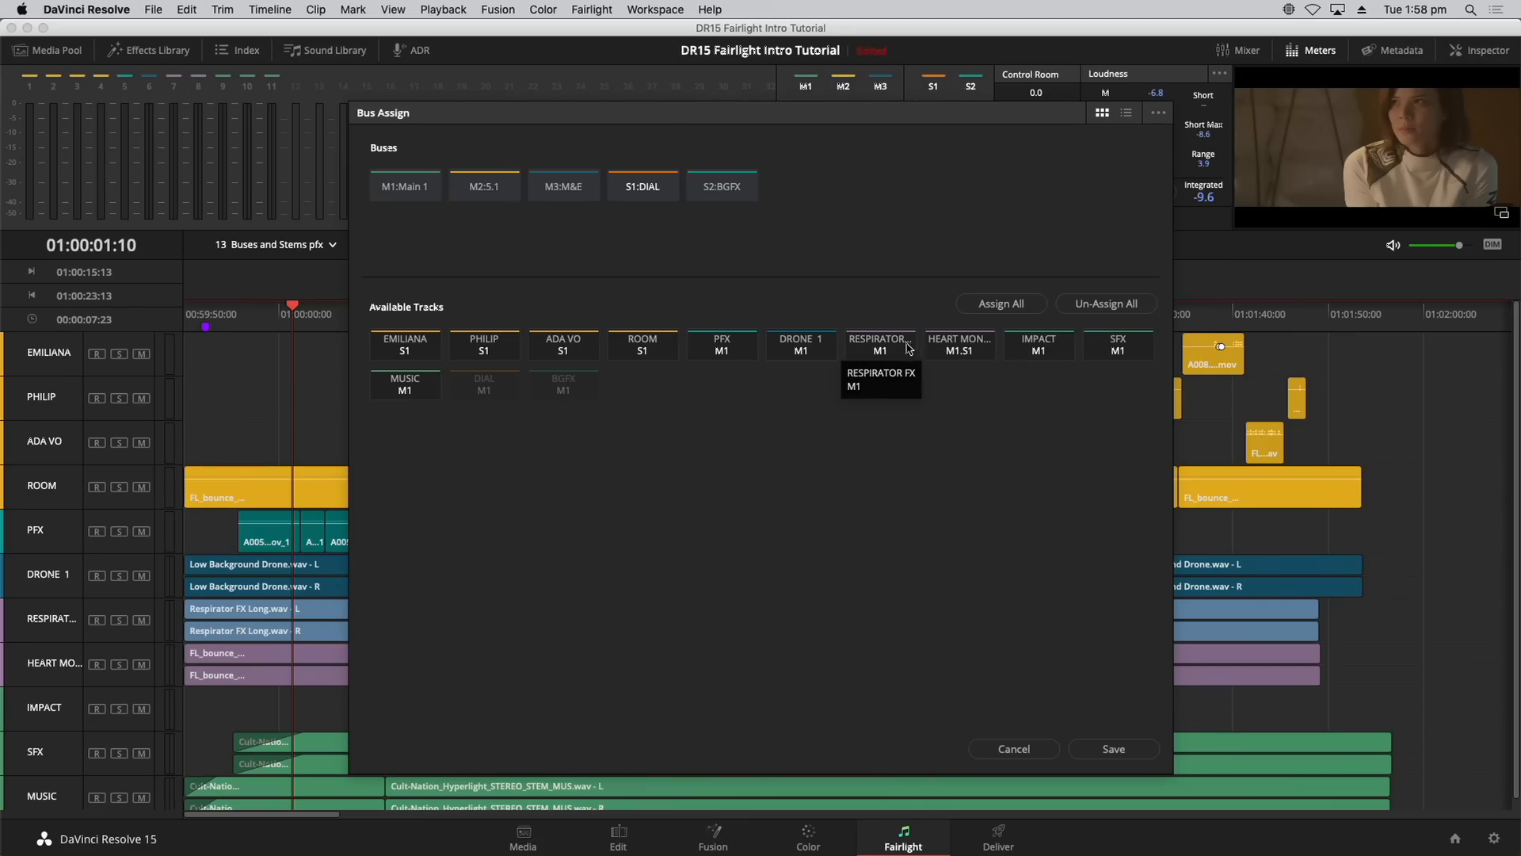
left_click(944, 353)
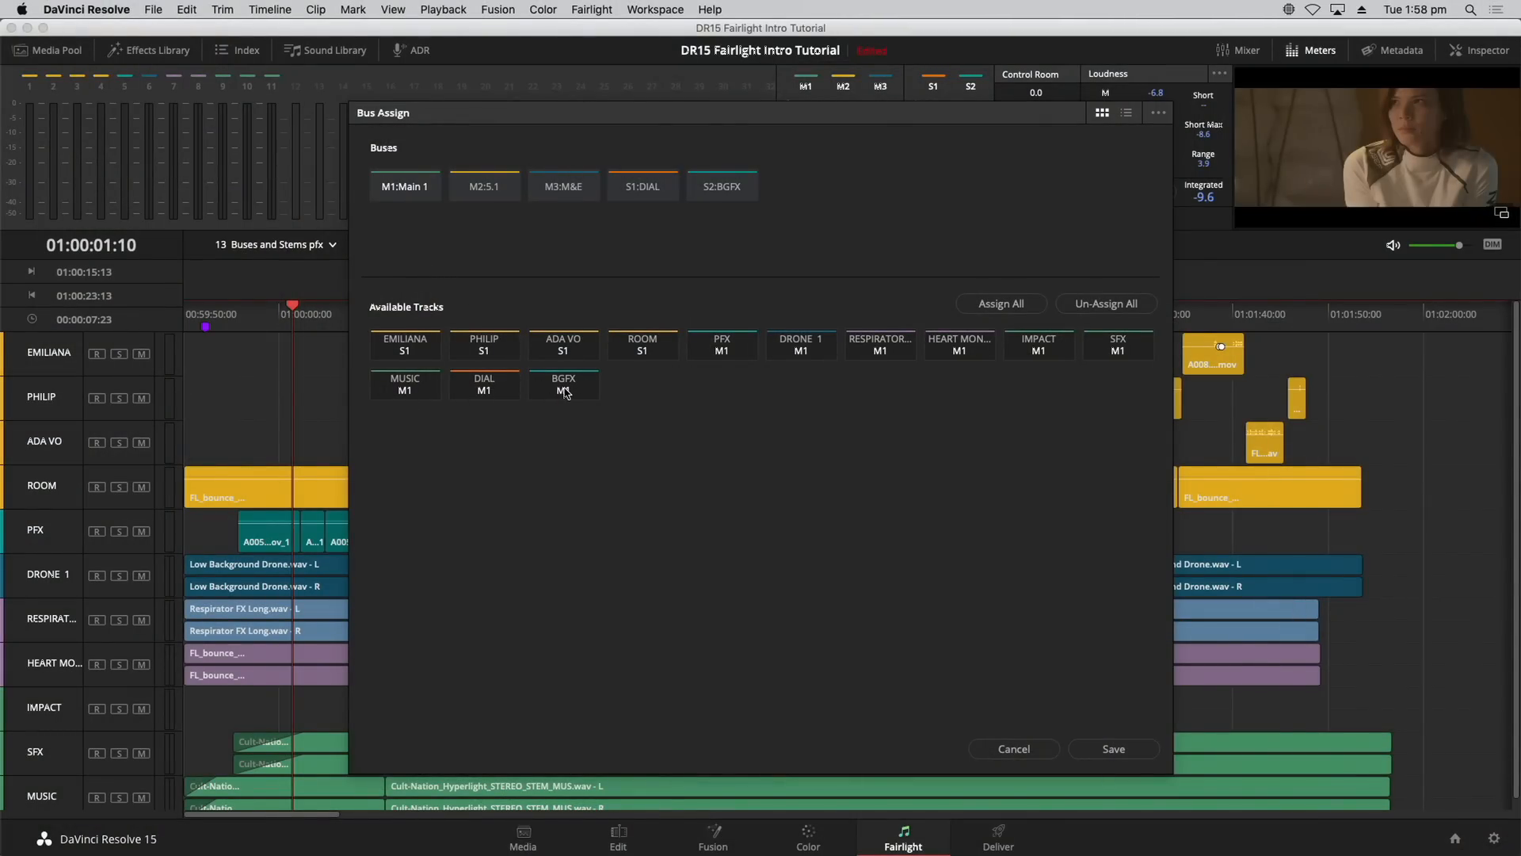
Step: Assign all tracks to 5.1 and M&E, then drop the four dialogue tracks from M&E
left_click(491, 188)
left_click(1013, 304)
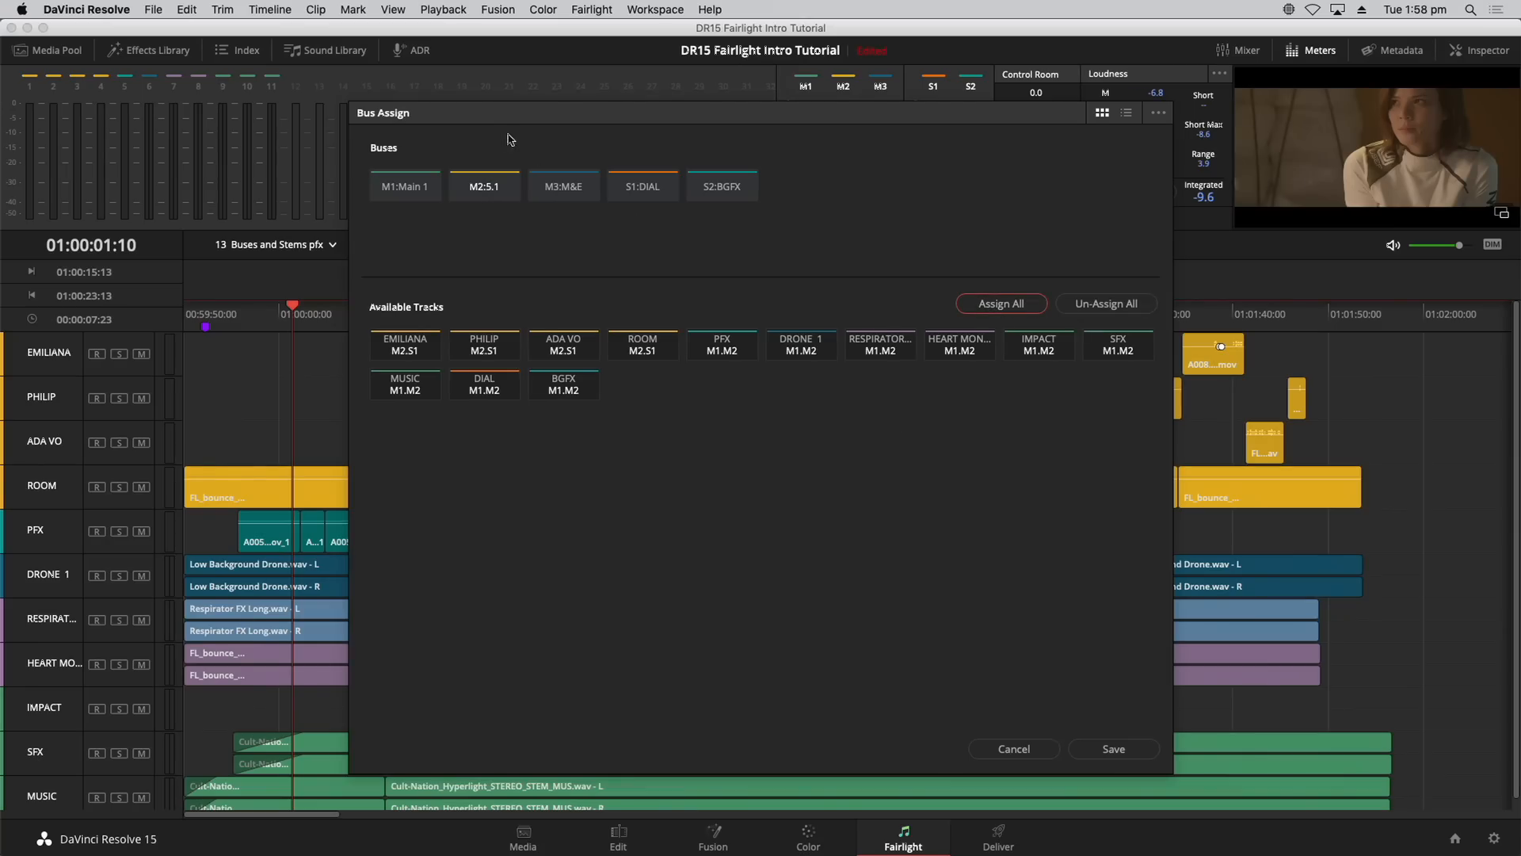
left_click(559, 190)
left_click(1021, 308)
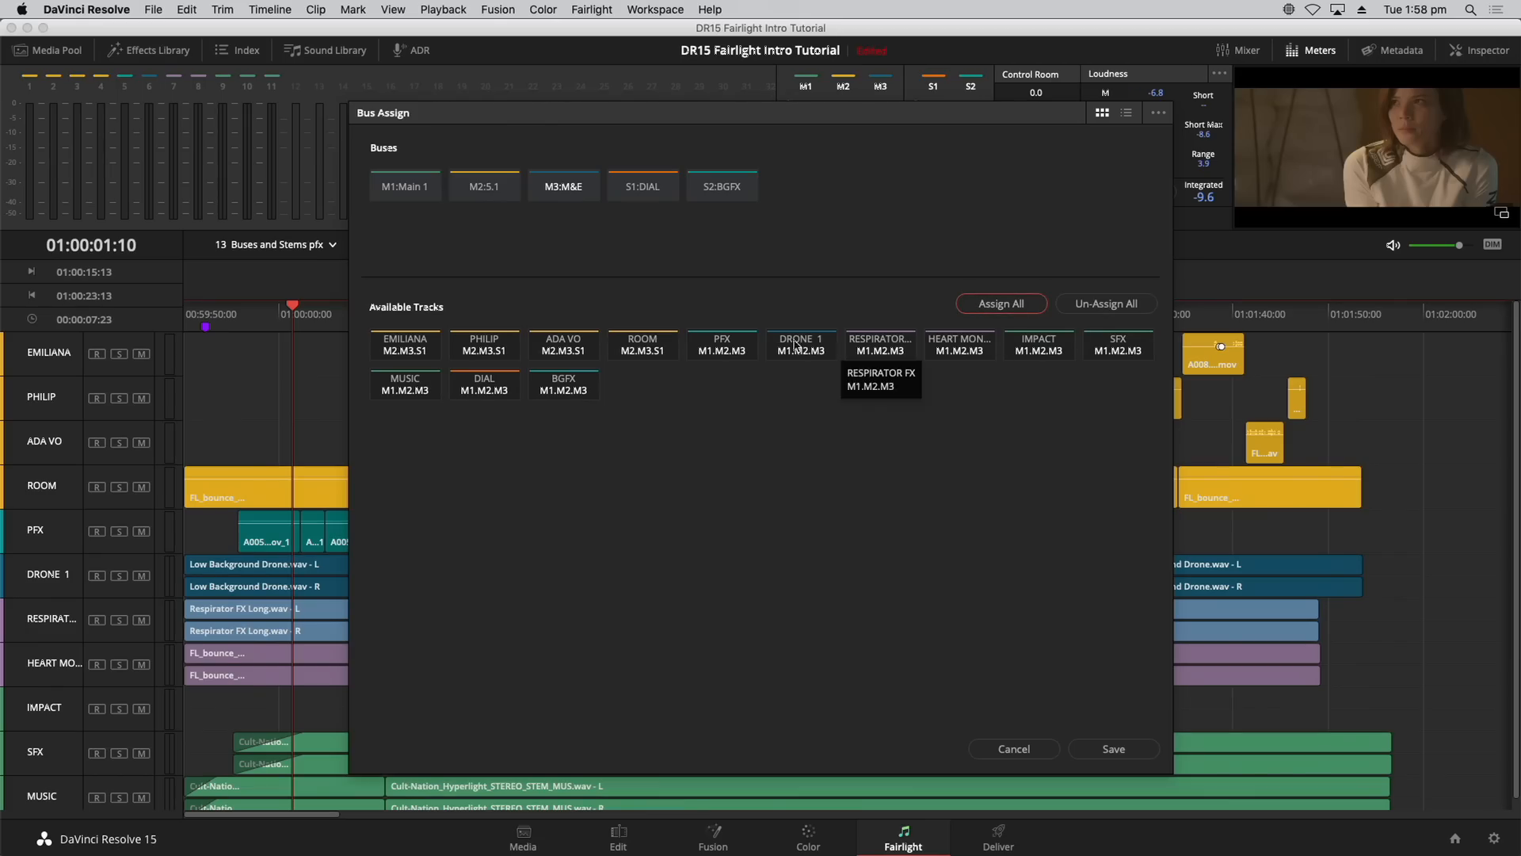
left_click(407, 355)
left_click(481, 357)
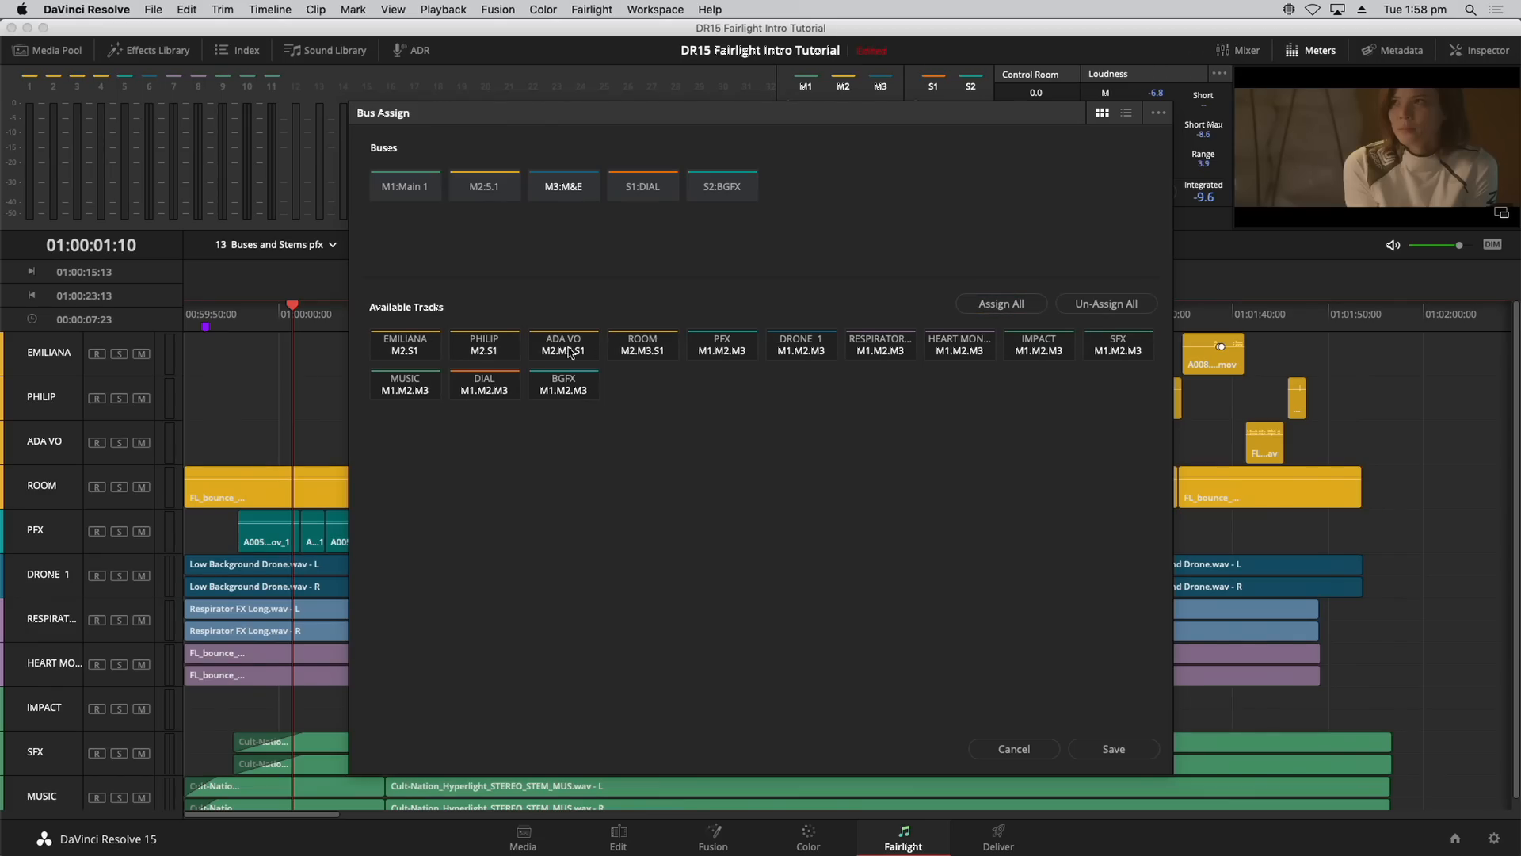
left_click(572, 353)
left_click(639, 350)
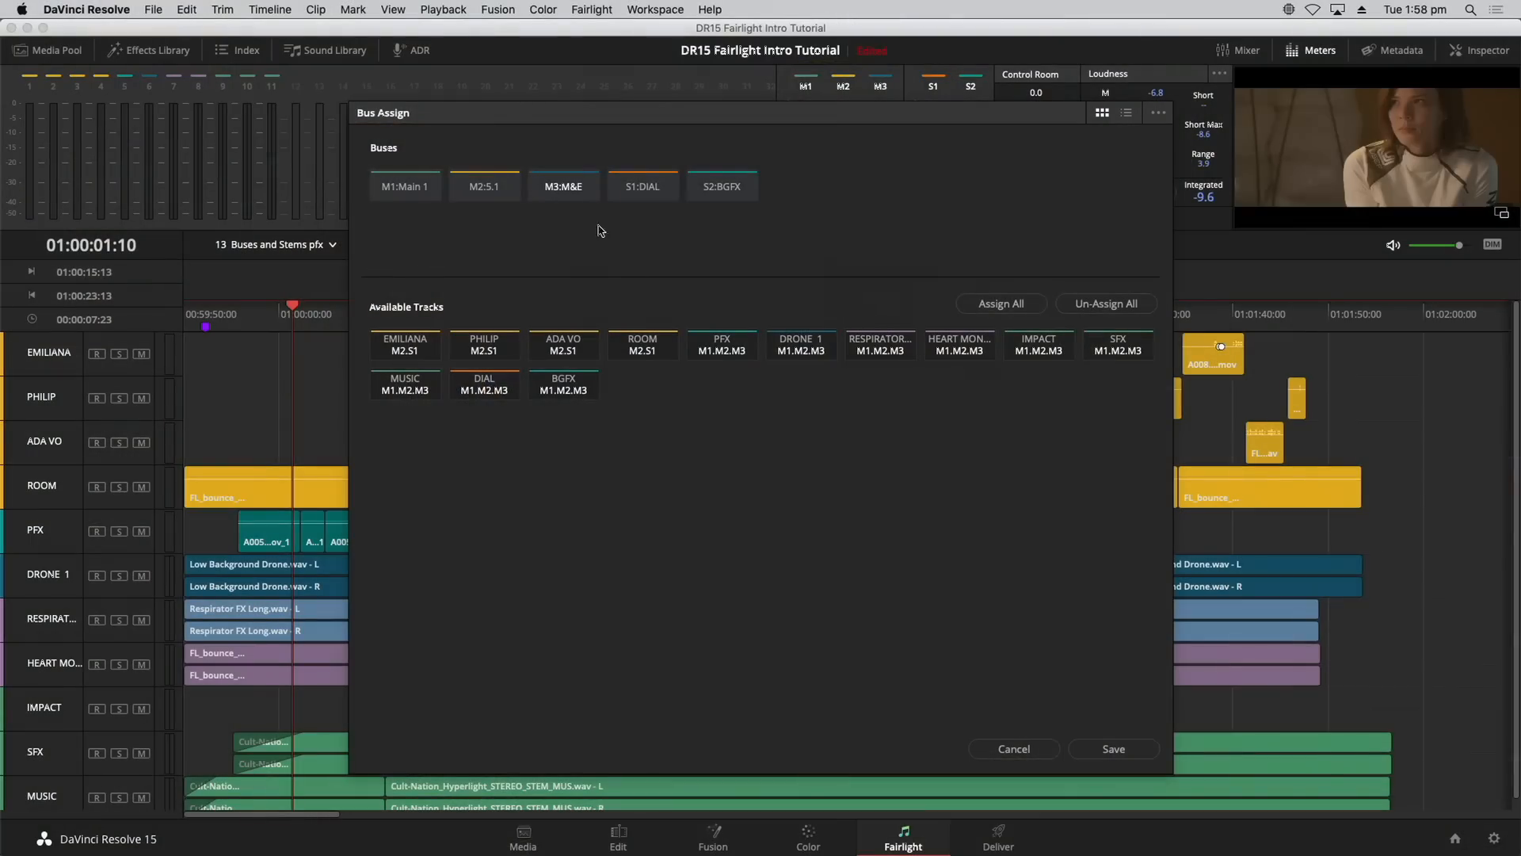
Step: Send PFX, DRONE 1, RESPIRATOR FX and HEART MONITOR to BGFX, and save the assignments
left_click(626, 192)
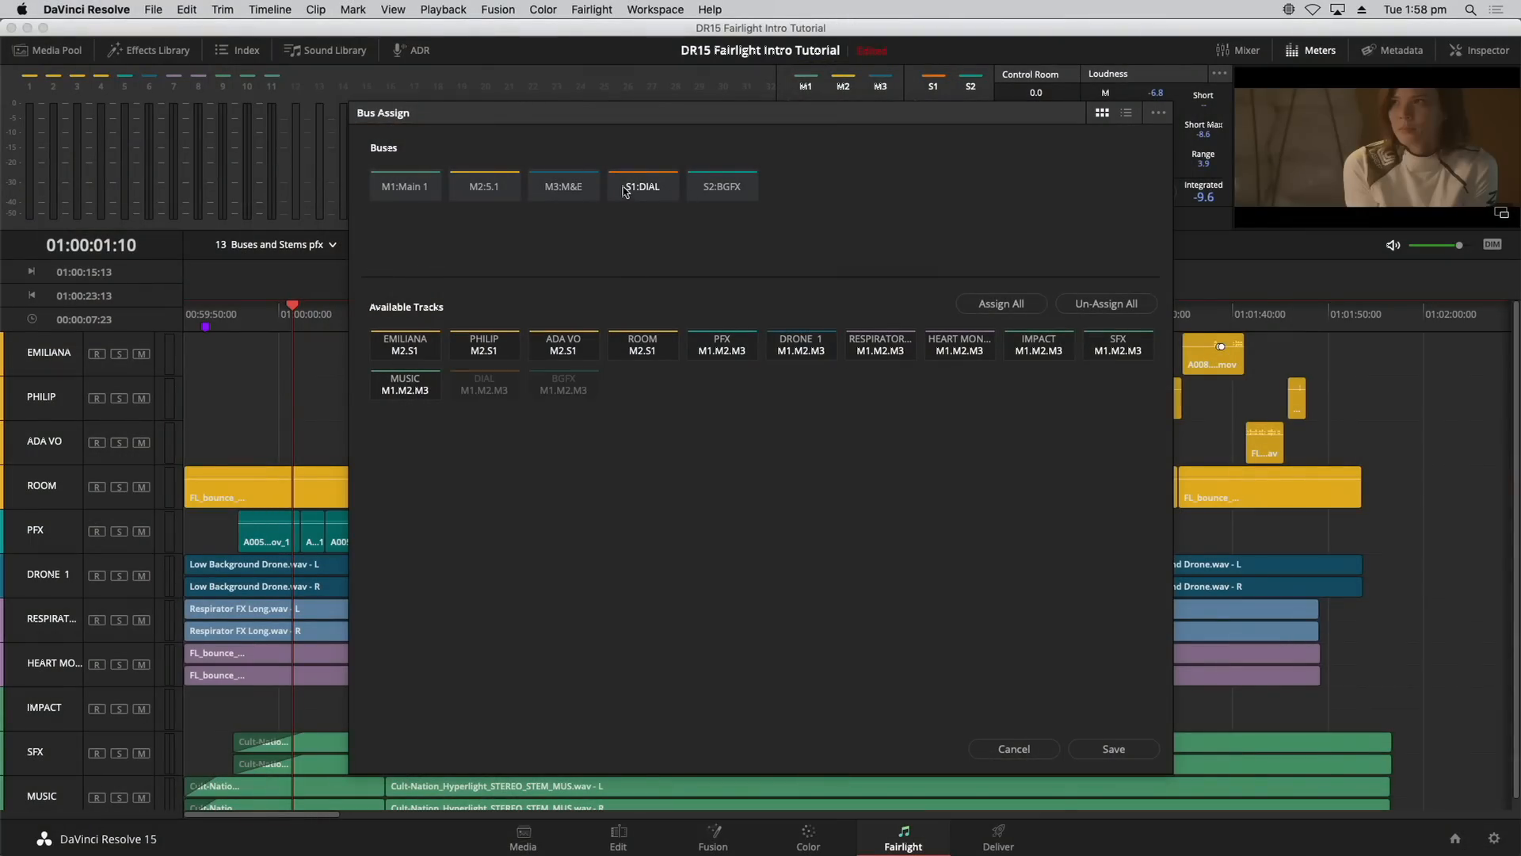
left_click(740, 192)
left_click(741, 353)
left_click(816, 353)
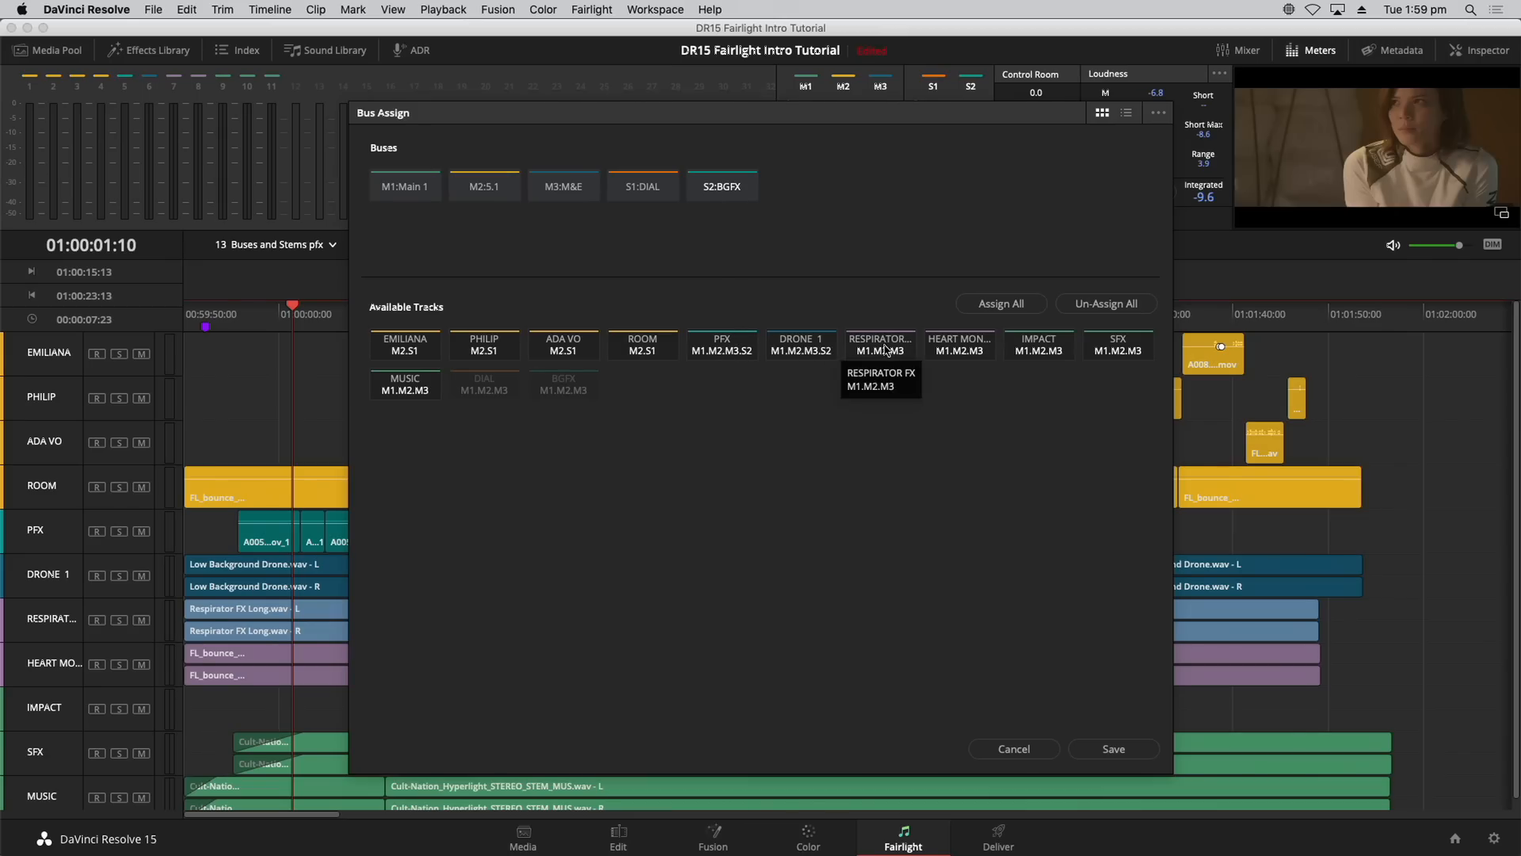
left_click(880, 353)
left_click(959, 353)
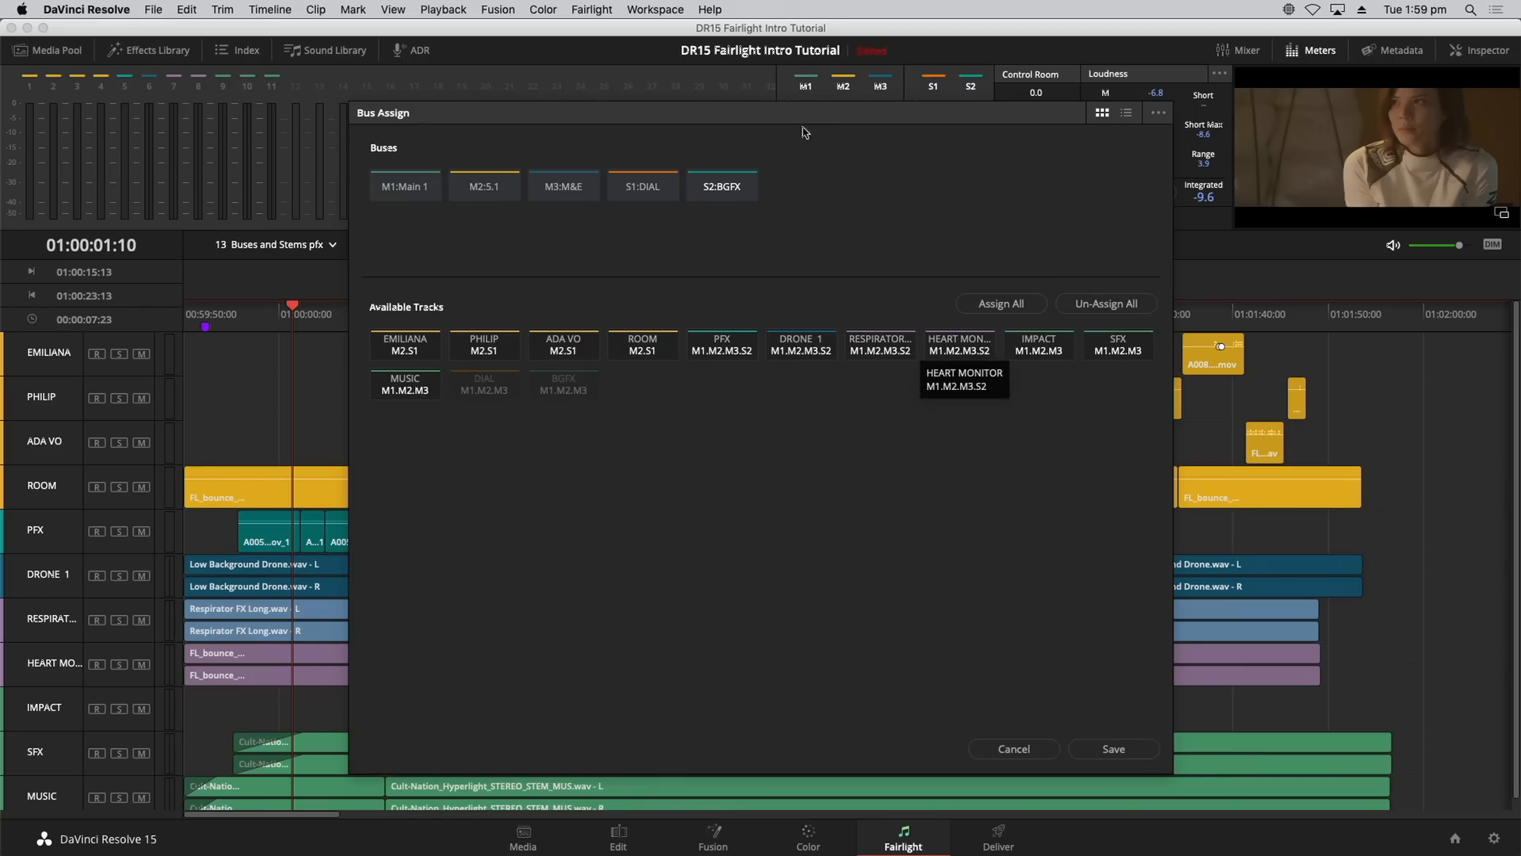
left_click(1124, 754)
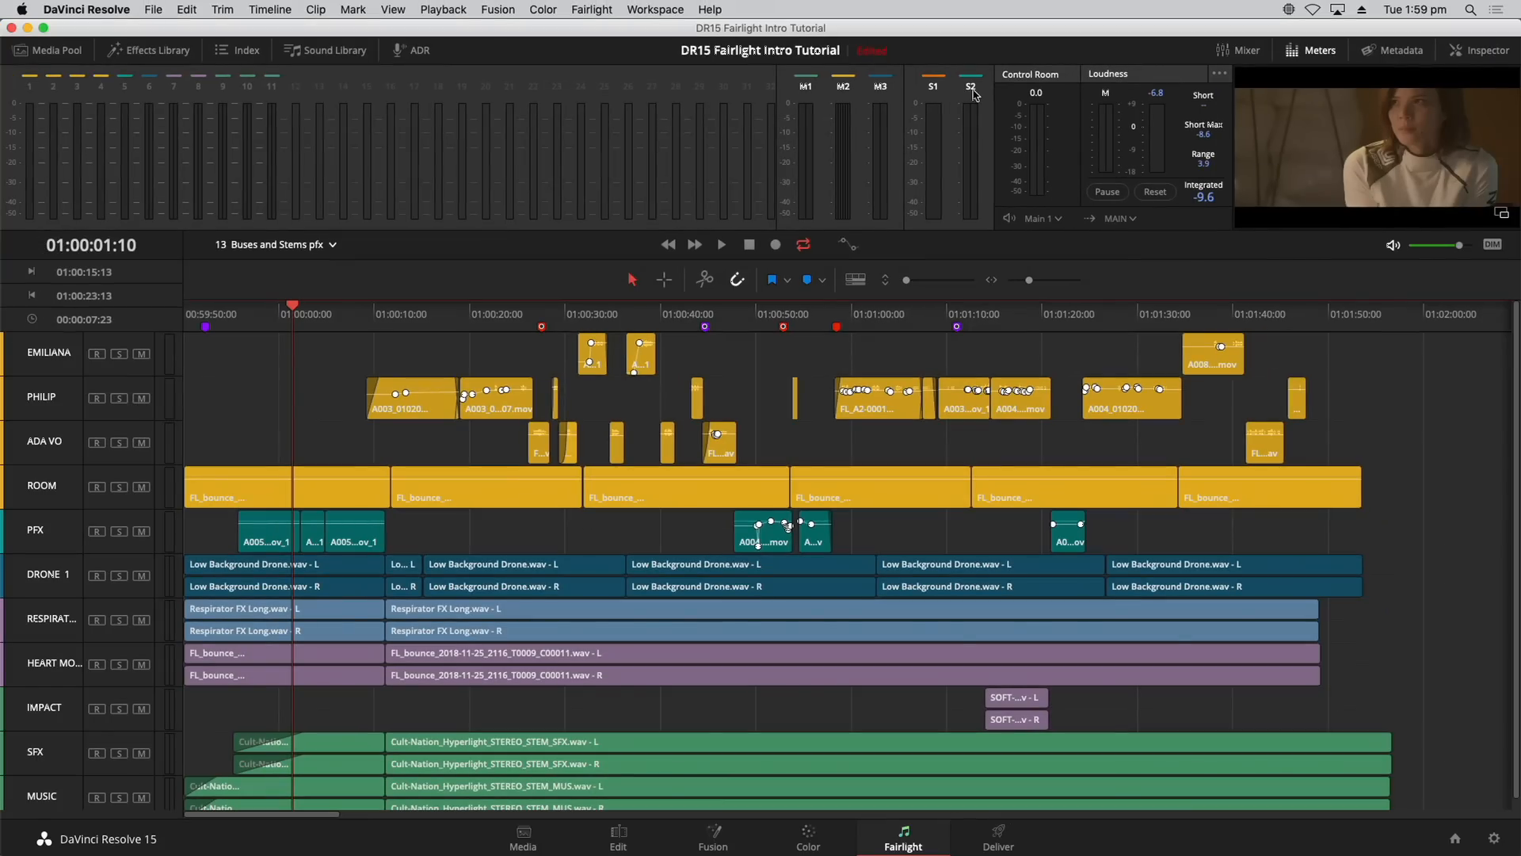
Step: Enable Main 1 on the IMPACT strip in the widened Mixer, then close it and restore Meters
left_click(1242, 53)
left_click(1320, 53)
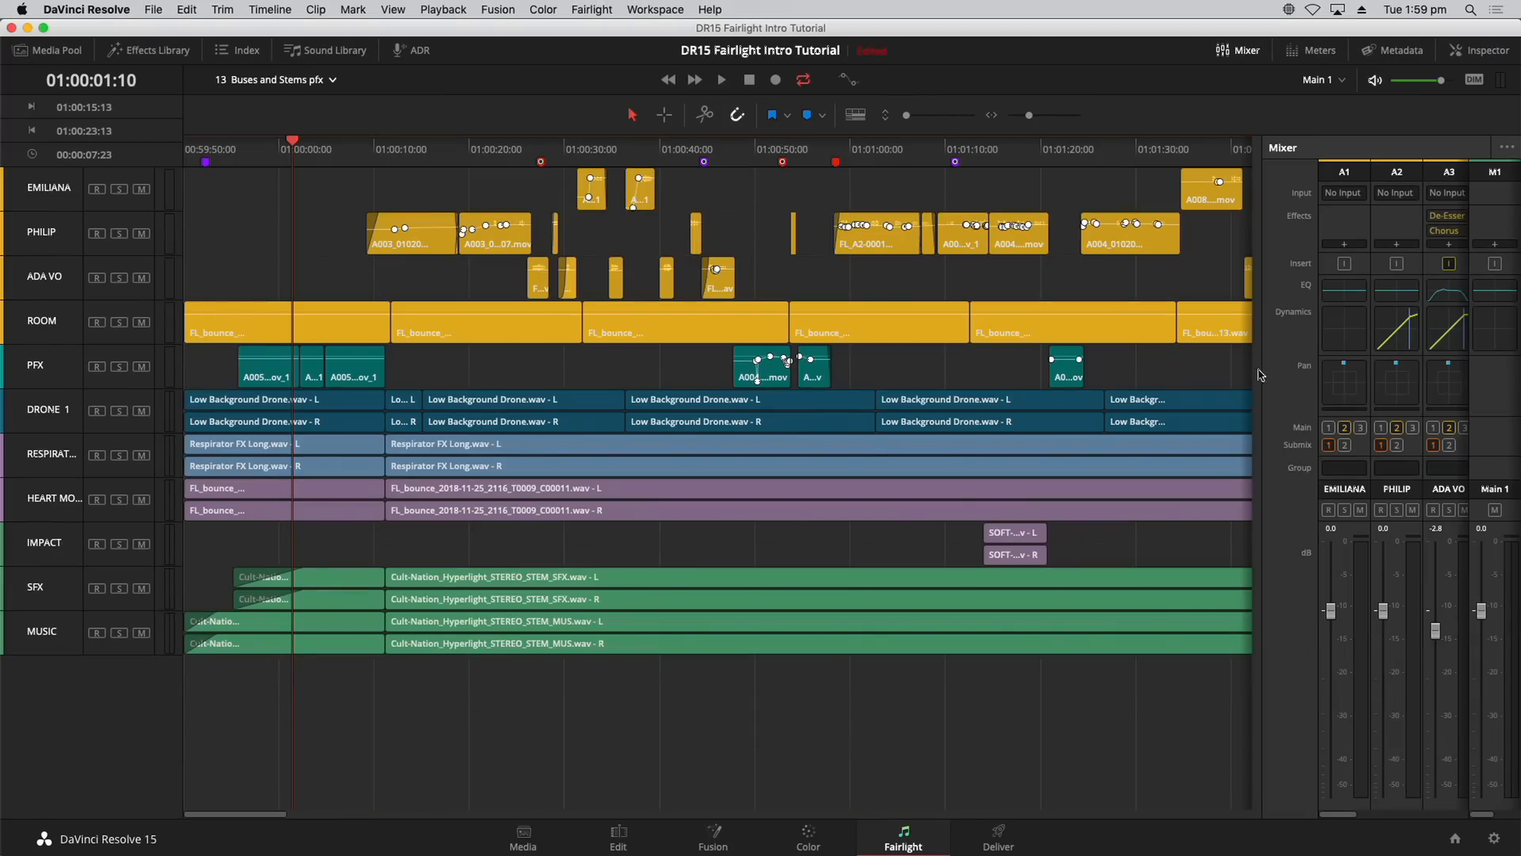
left_click_drag(1261, 370, 435, 396)
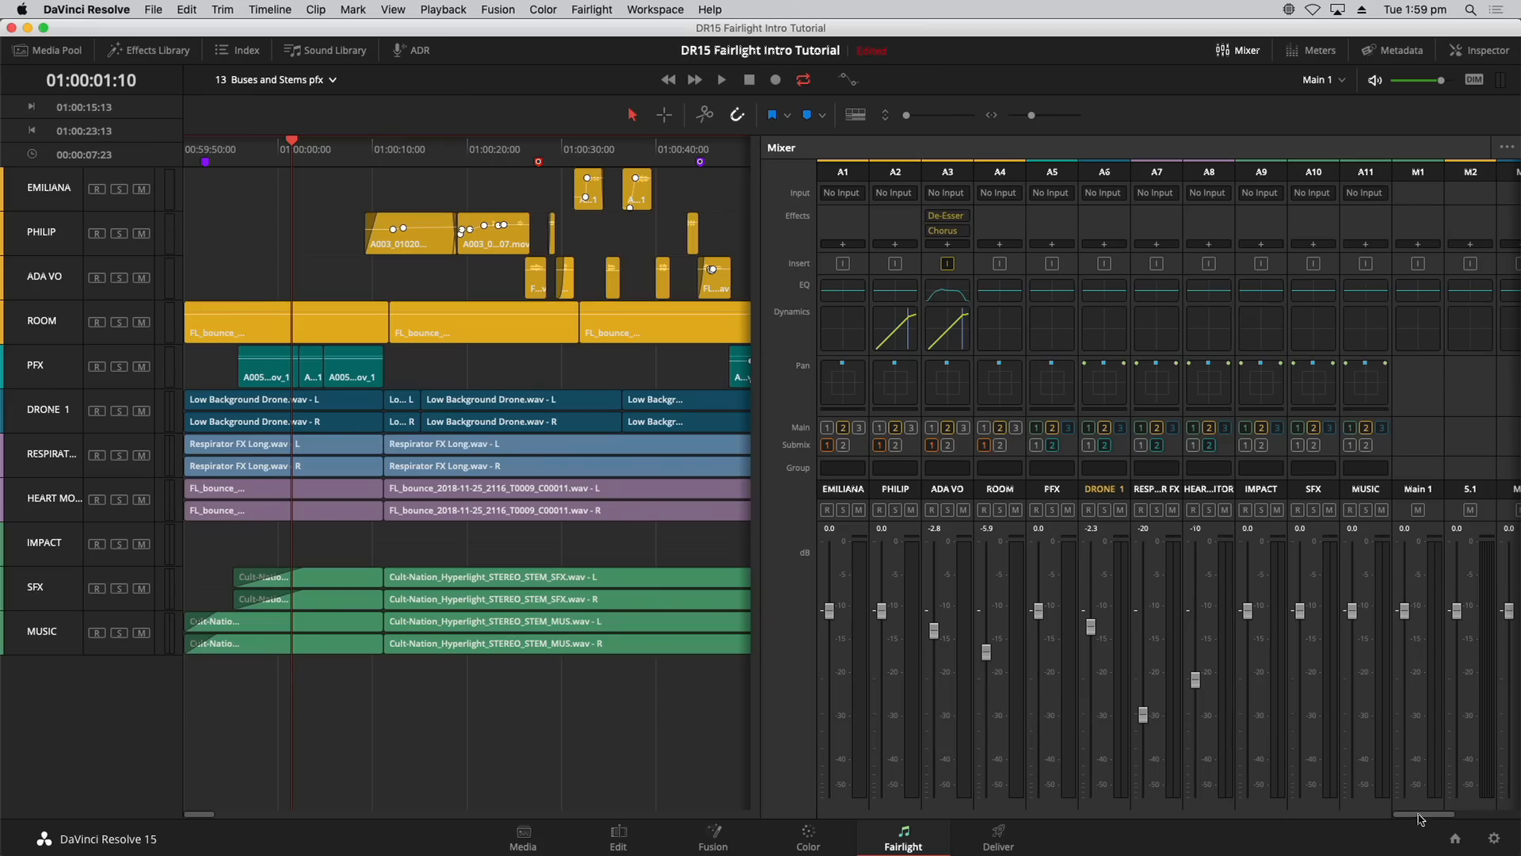
left_click_drag(1420, 816, 1500, 818)
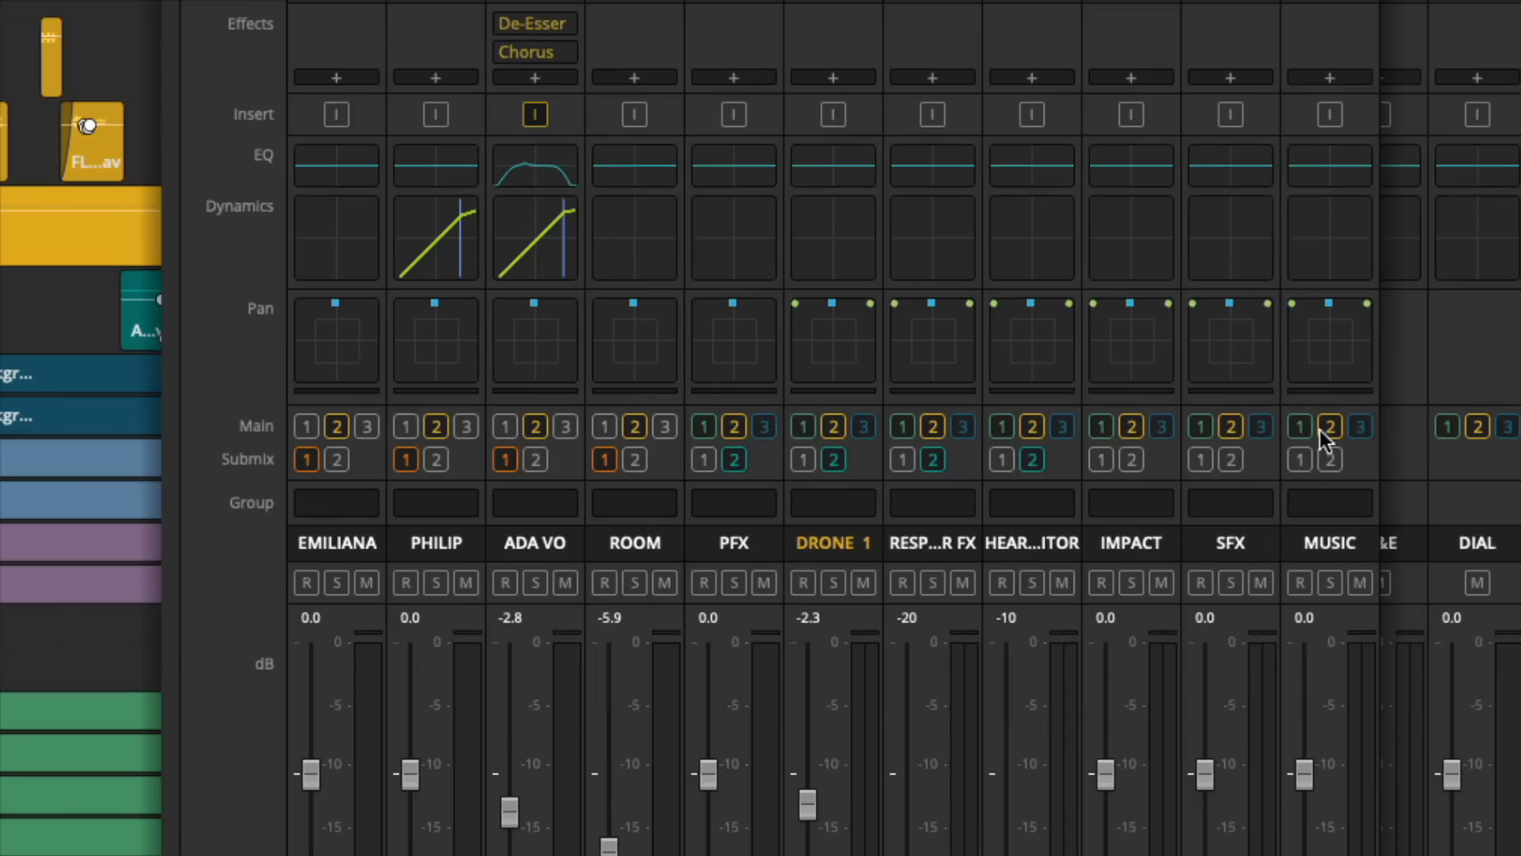
left_click(1100, 427)
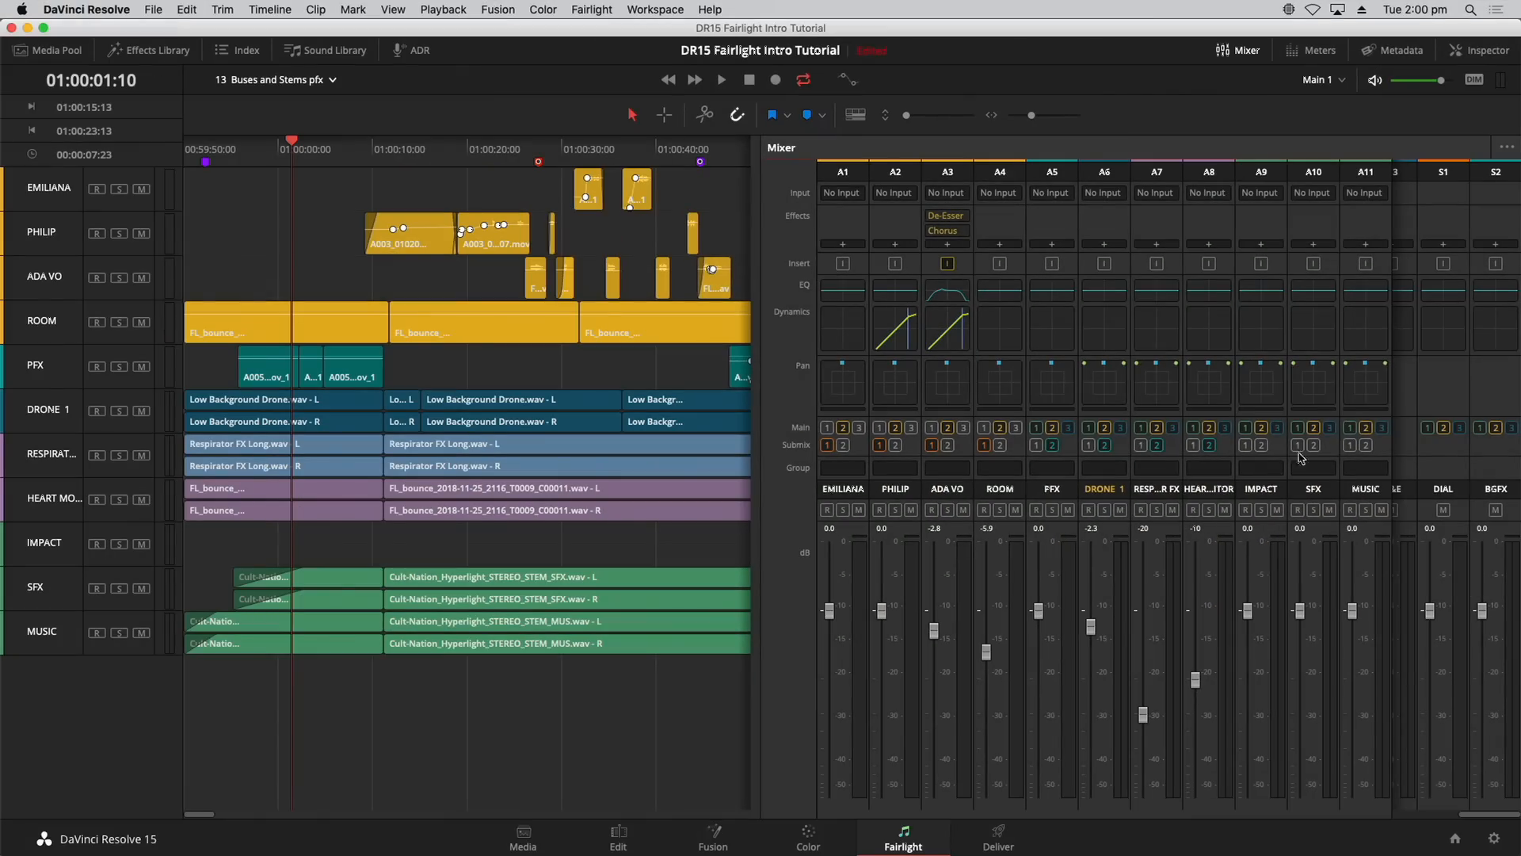
left_click(1264, 52)
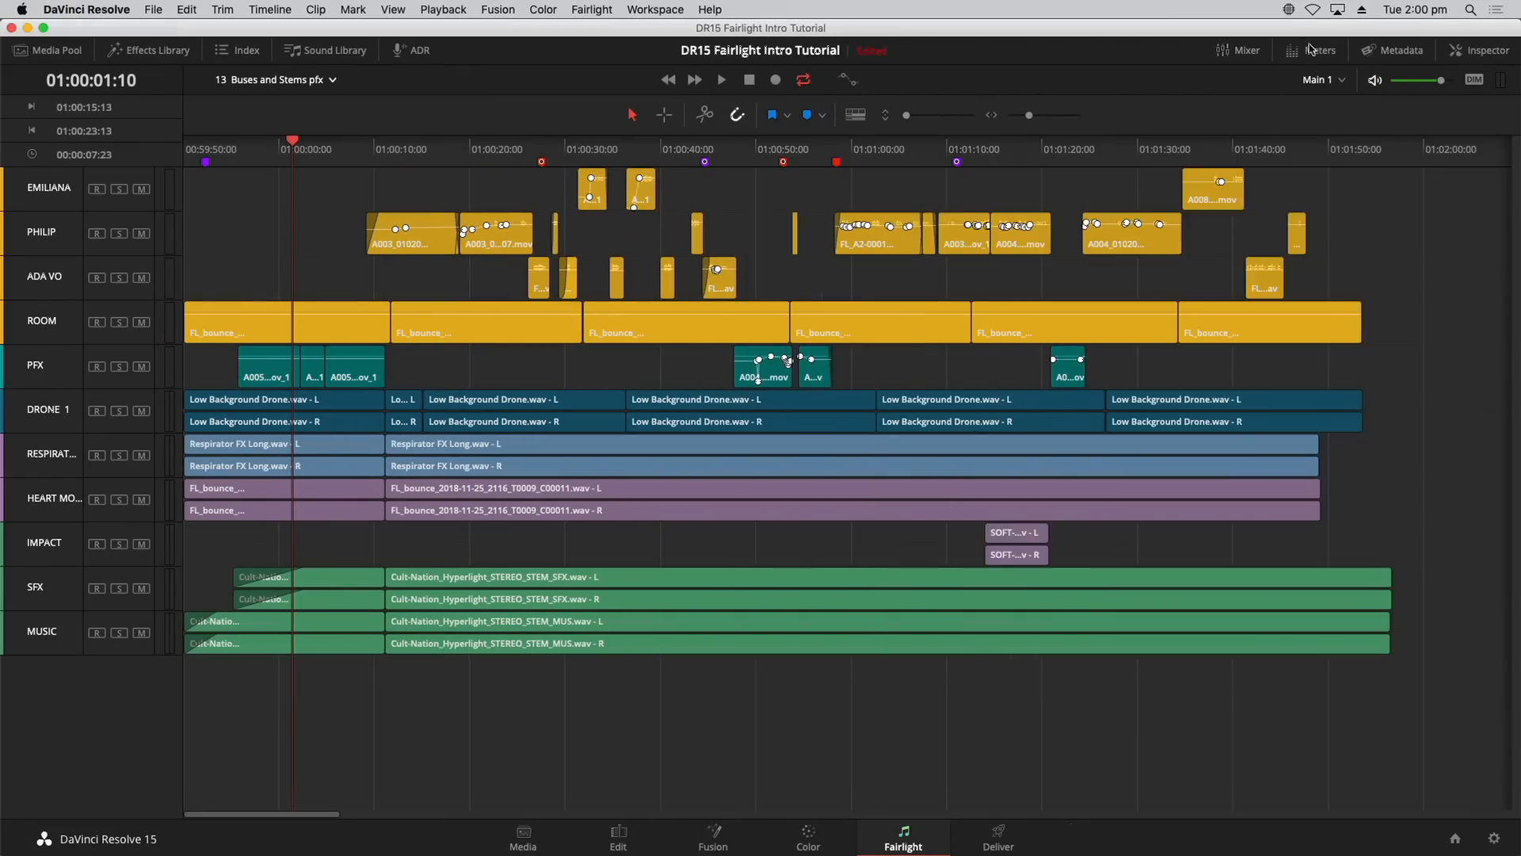
left_click(1312, 50)
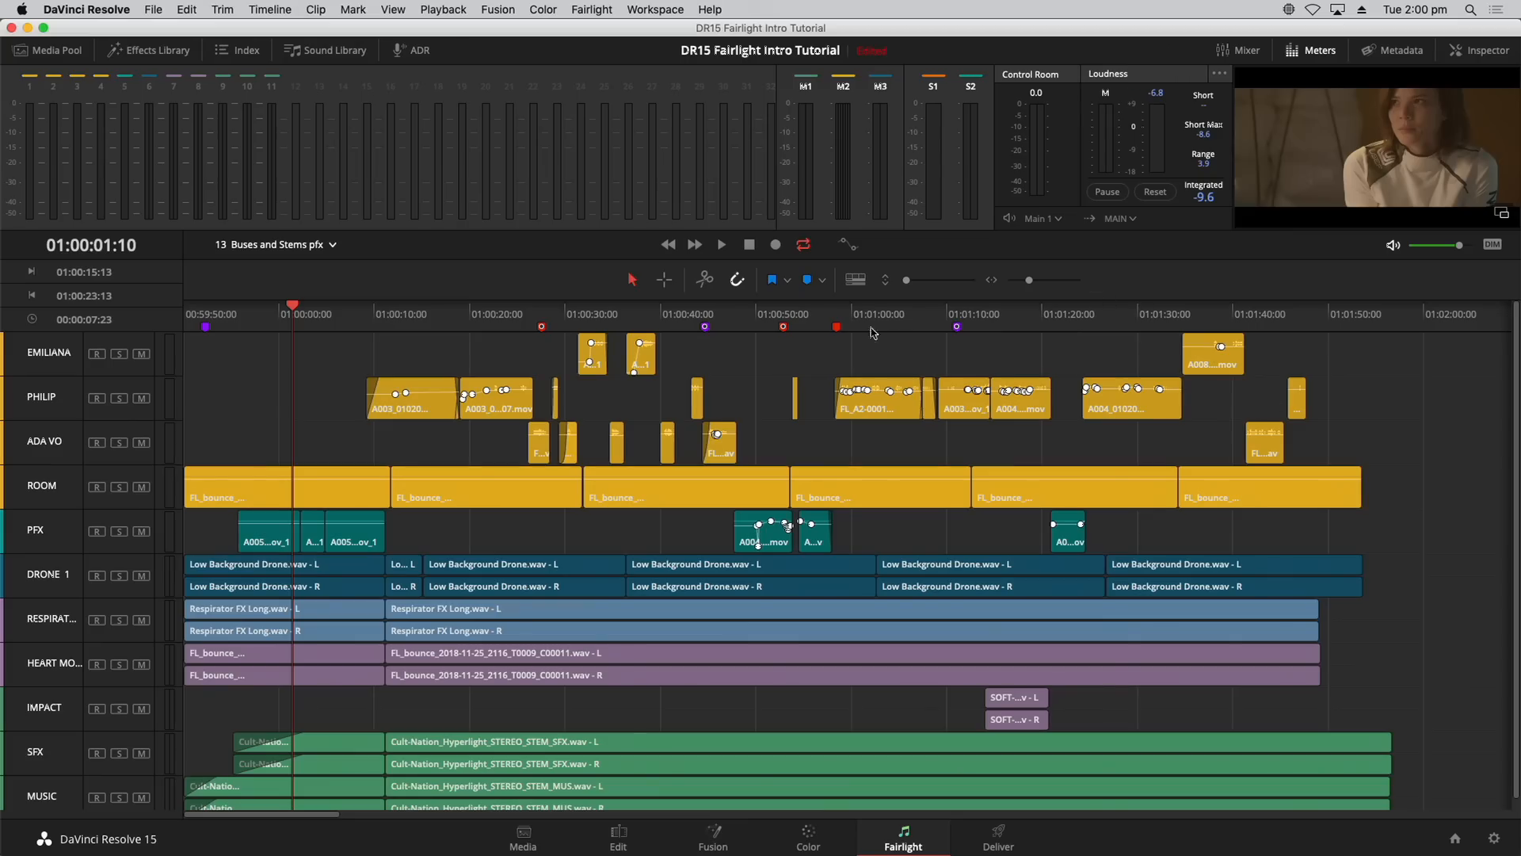
Step: Switch to the 14 Bounce Stems timeline and check its empty DIALOGUE track
left_click(332, 247)
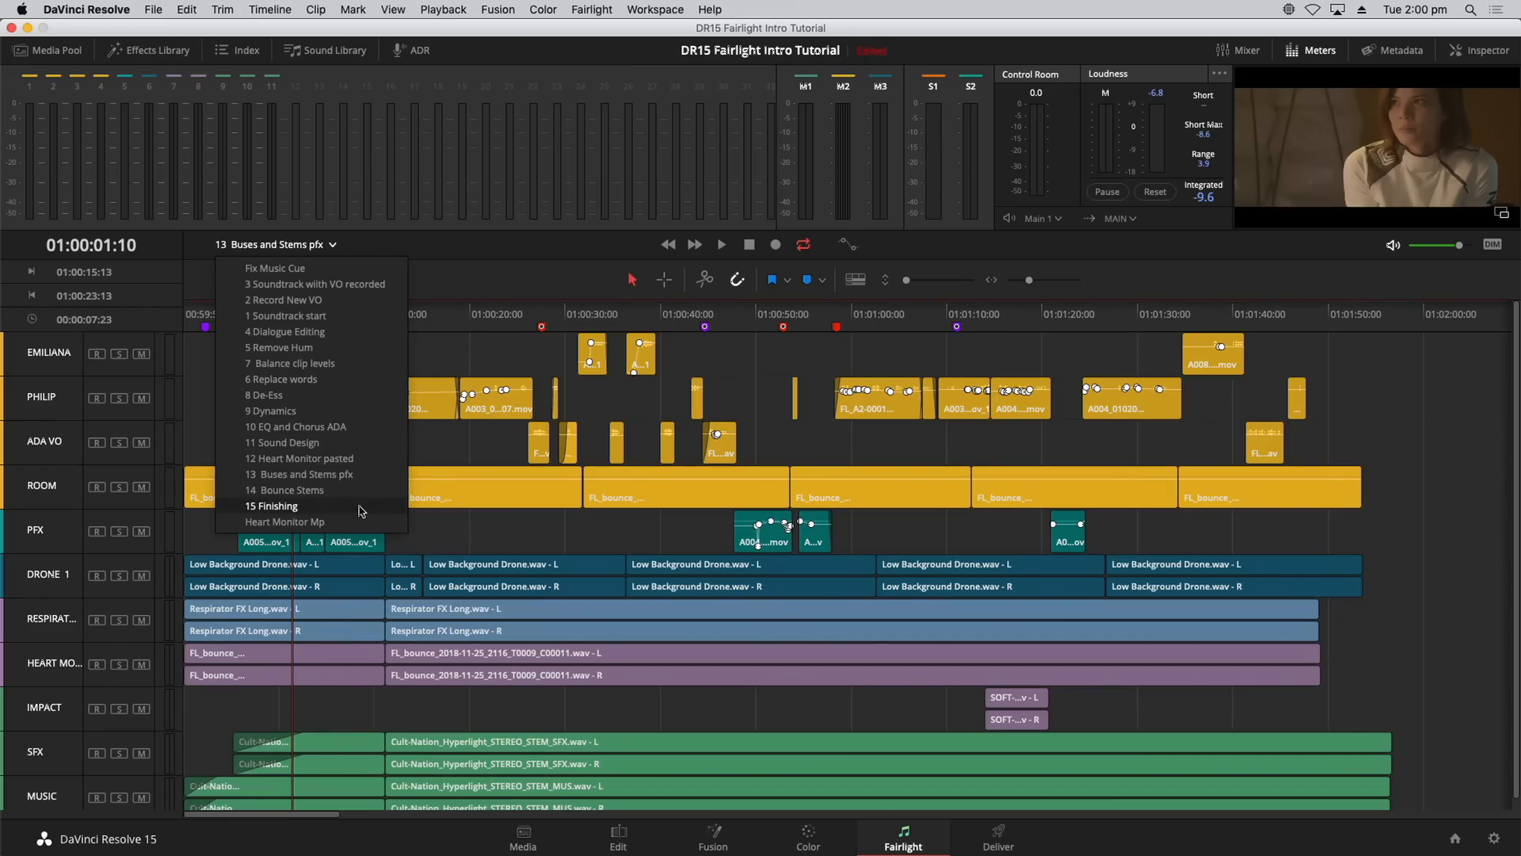
left_click(358, 493)
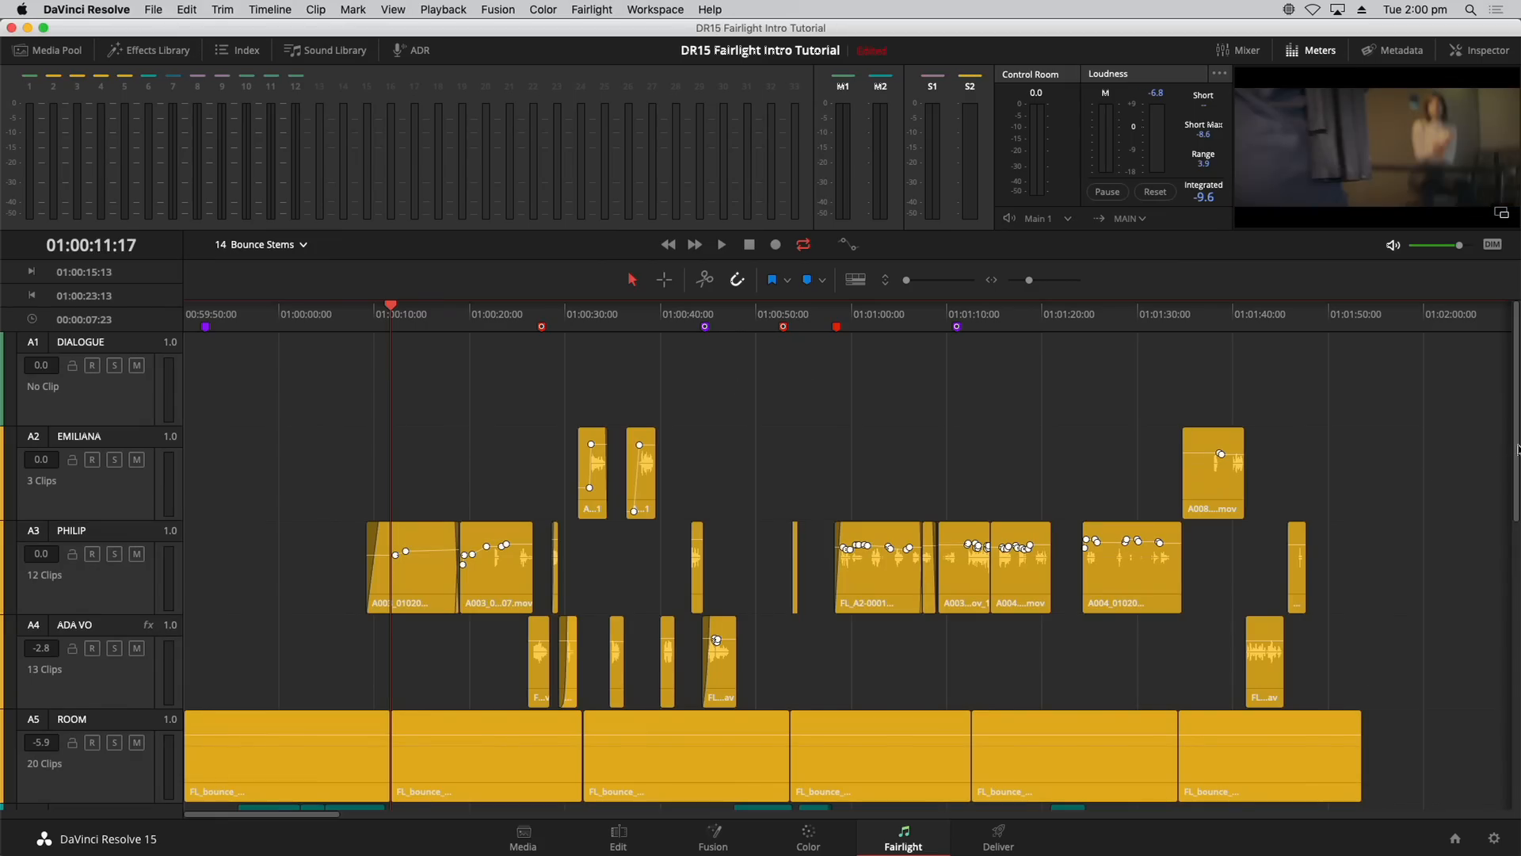
scroll(1515, 458, "down", 3)
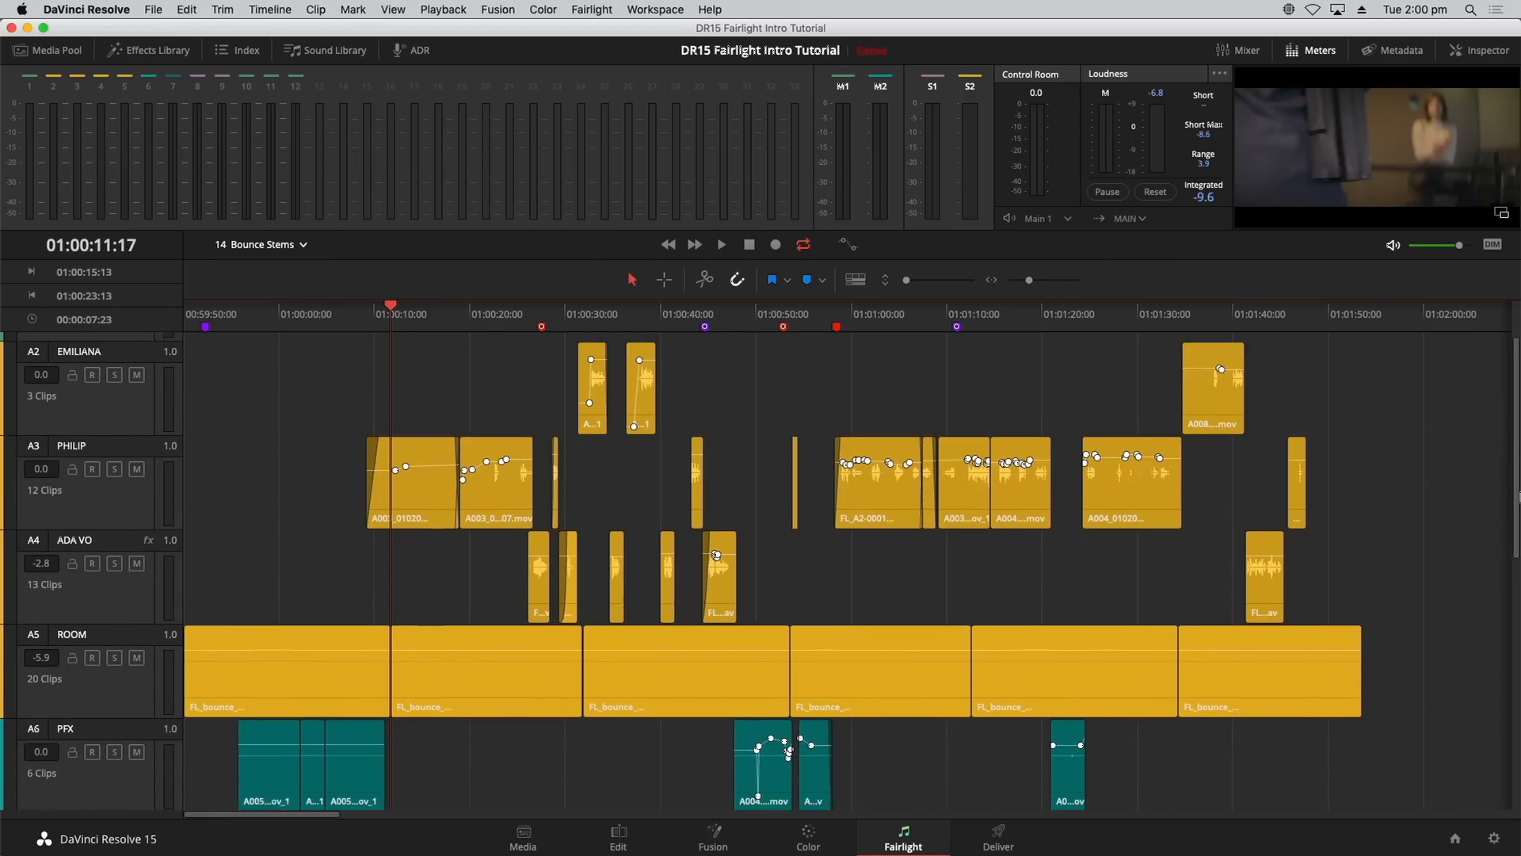
scroll(1505, 442, "up", 3)
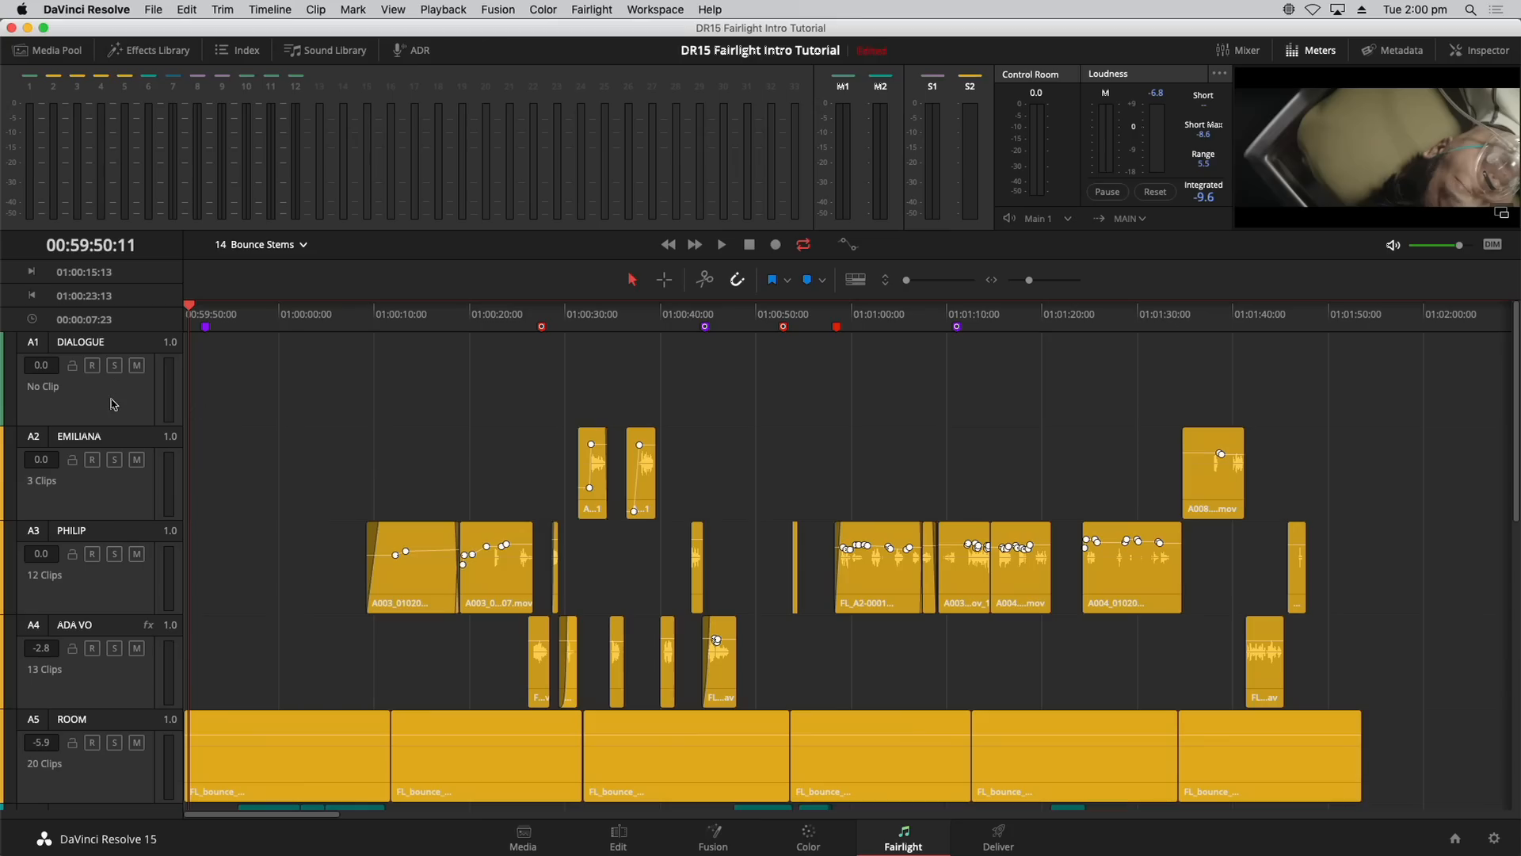
Step: Use Timeline > Bounce Mix to Track to render the DIAL submix onto DIALOGUE
left_click(268, 9)
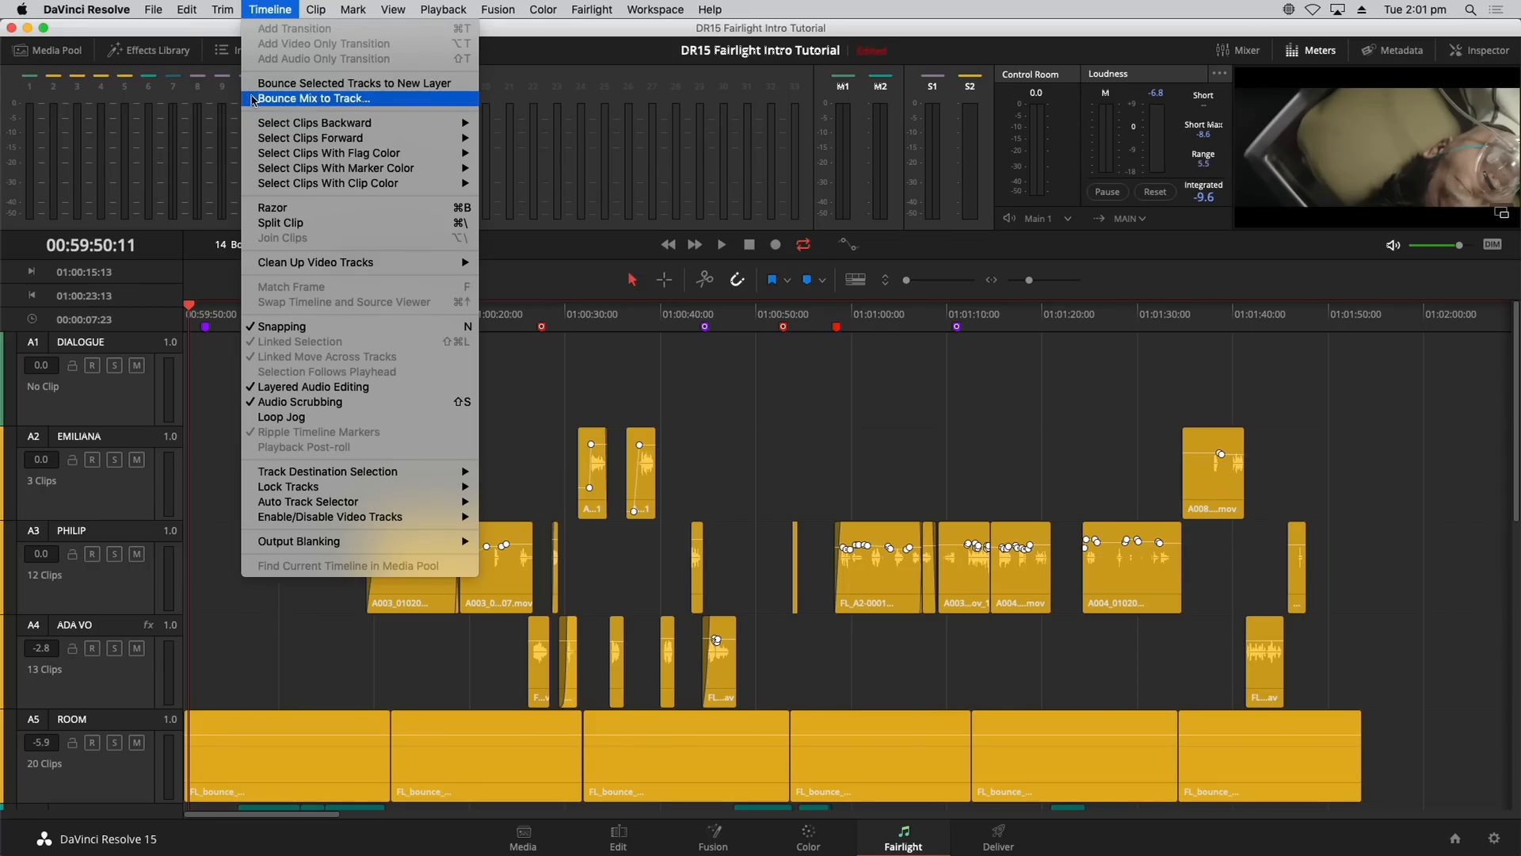
left_click(253, 99)
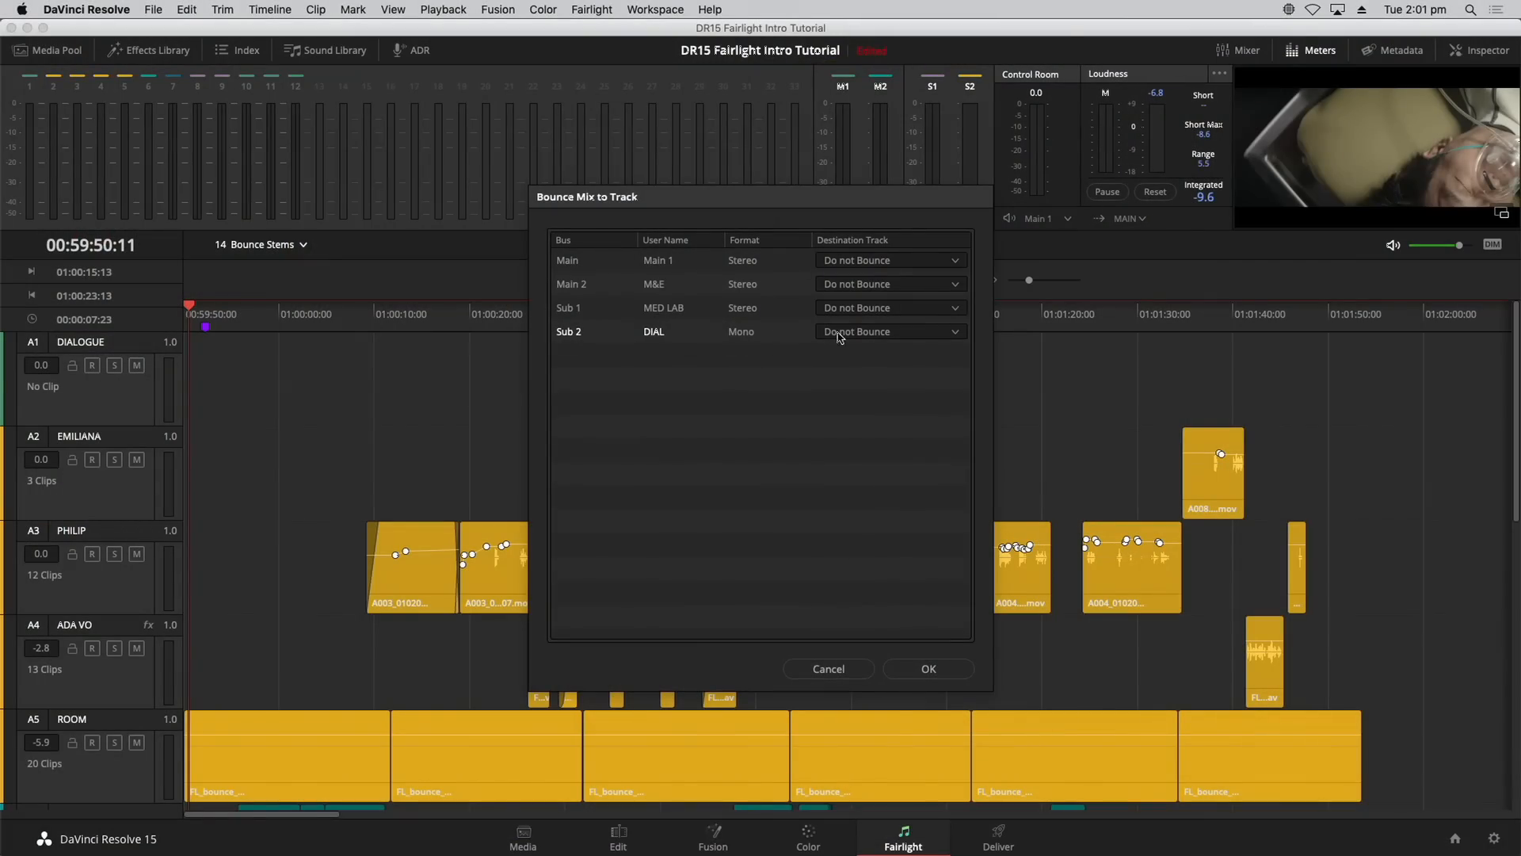
left_click(875, 335)
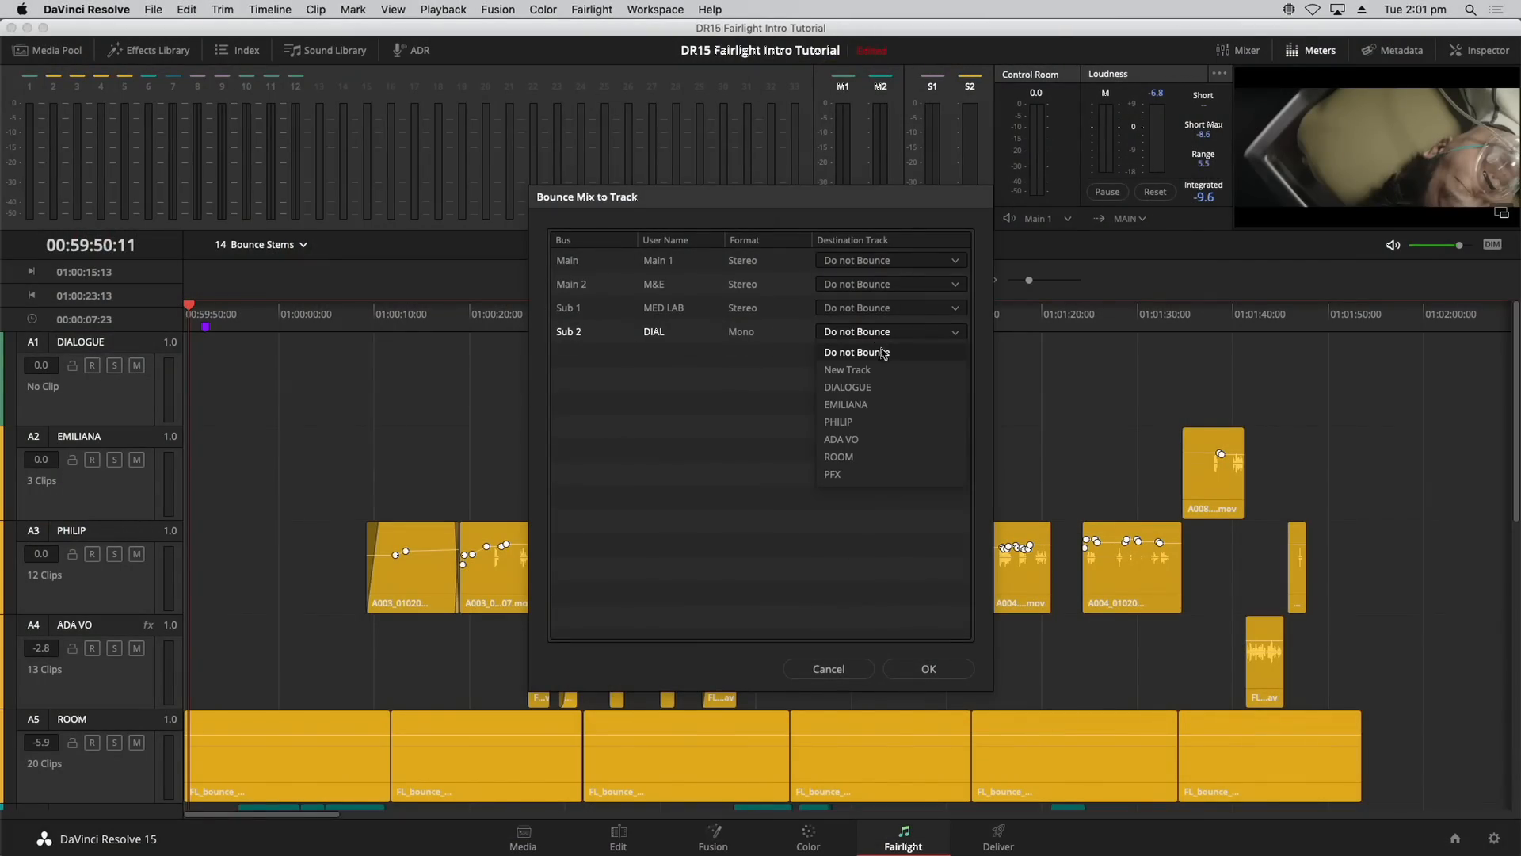
left_click(886, 385)
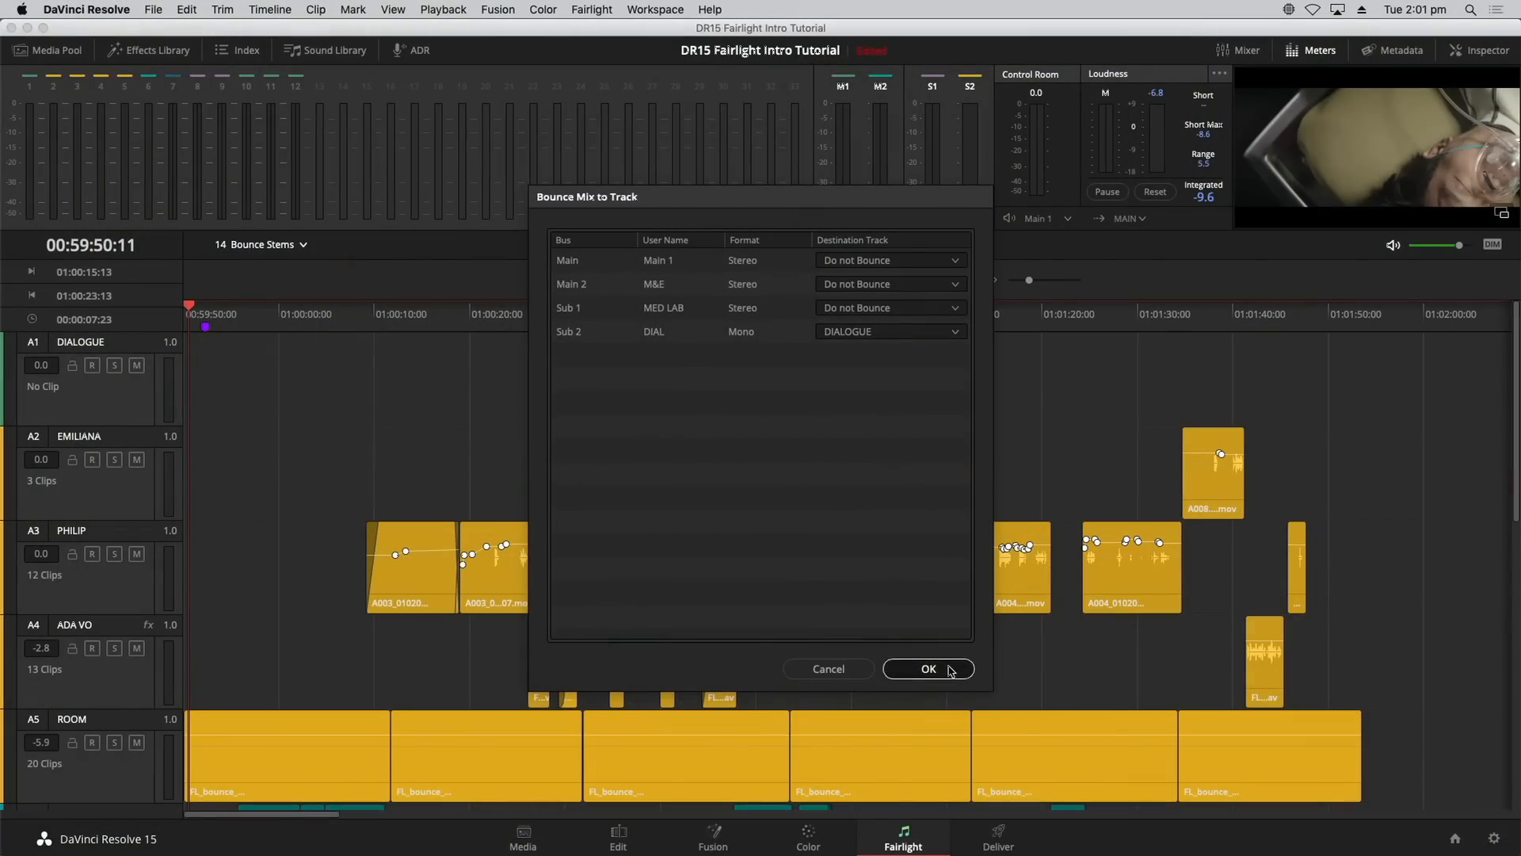
left_click(939, 669)
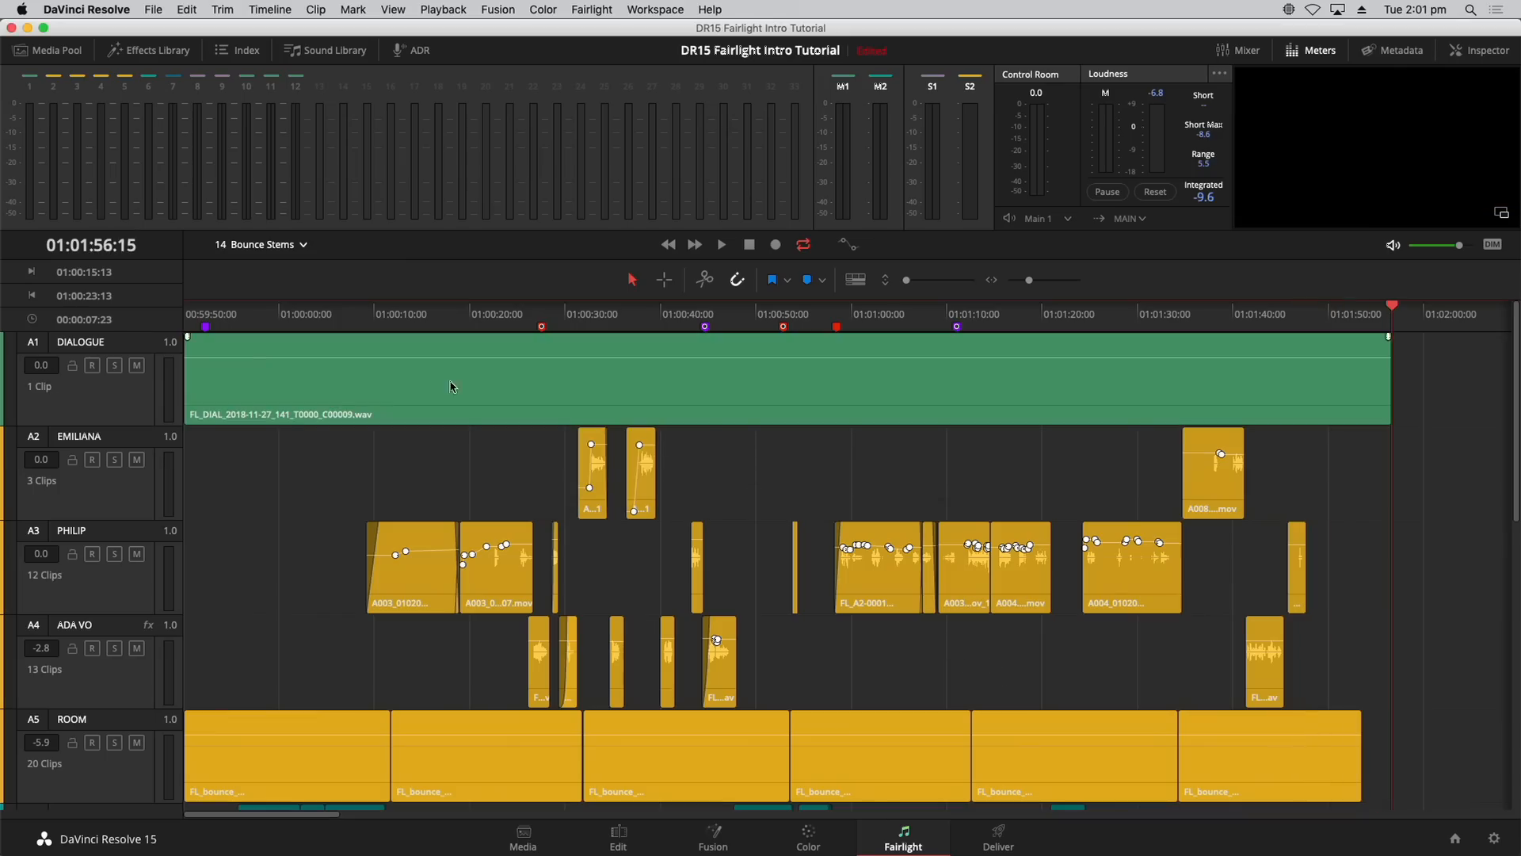
Step: Nudge the bounced DIAL clip's volume up, fit all tracks, and park the playhead near 01:00:11:17
left_click(332, 391)
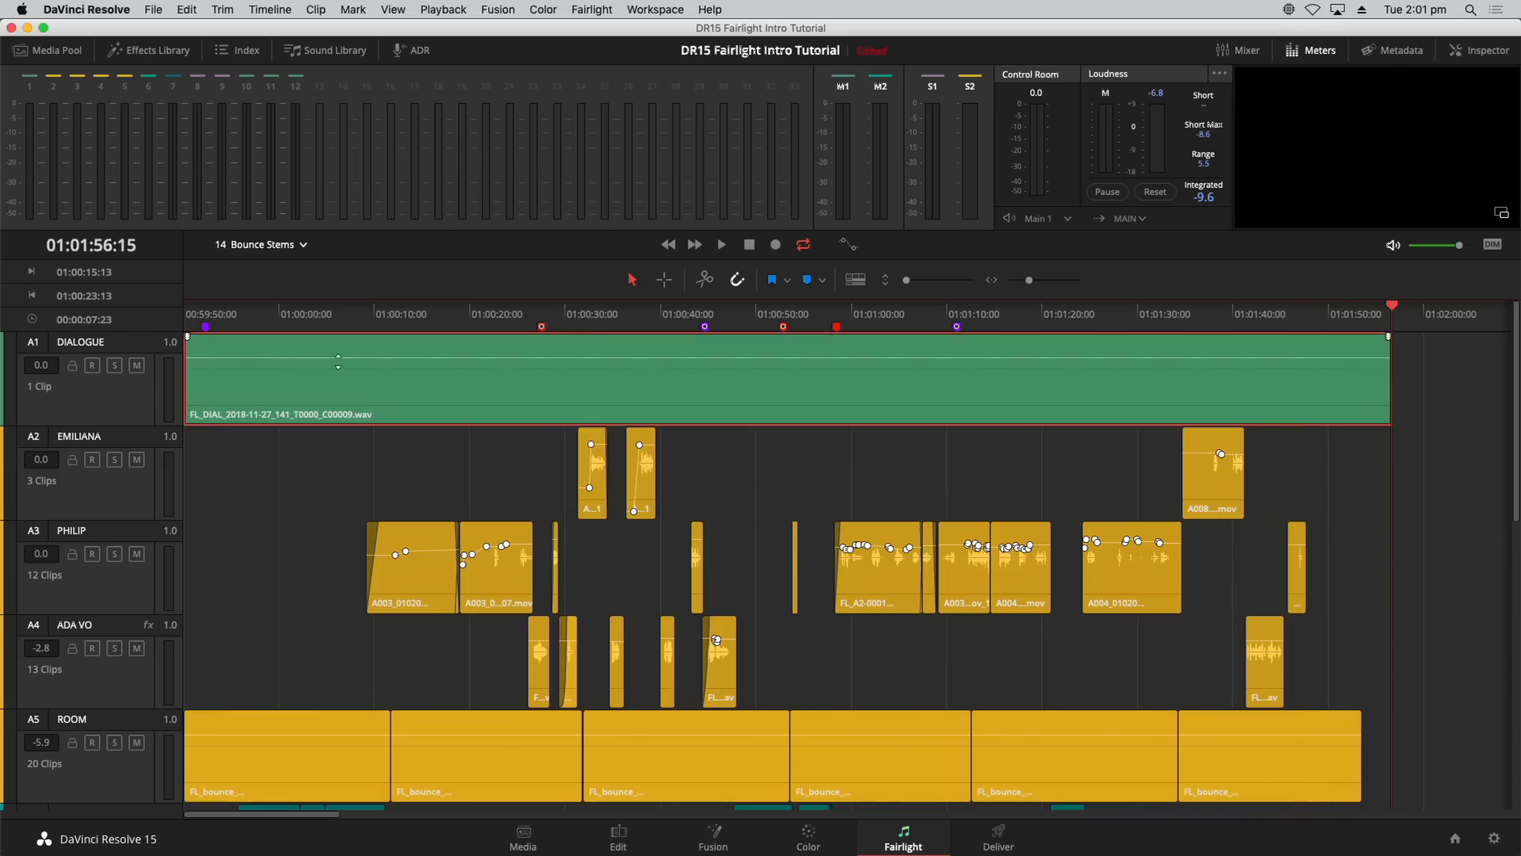
left_click_drag(337, 359, 339, 359)
left_click(909, 281)
left_click_drag(908, 283, 907, 283)
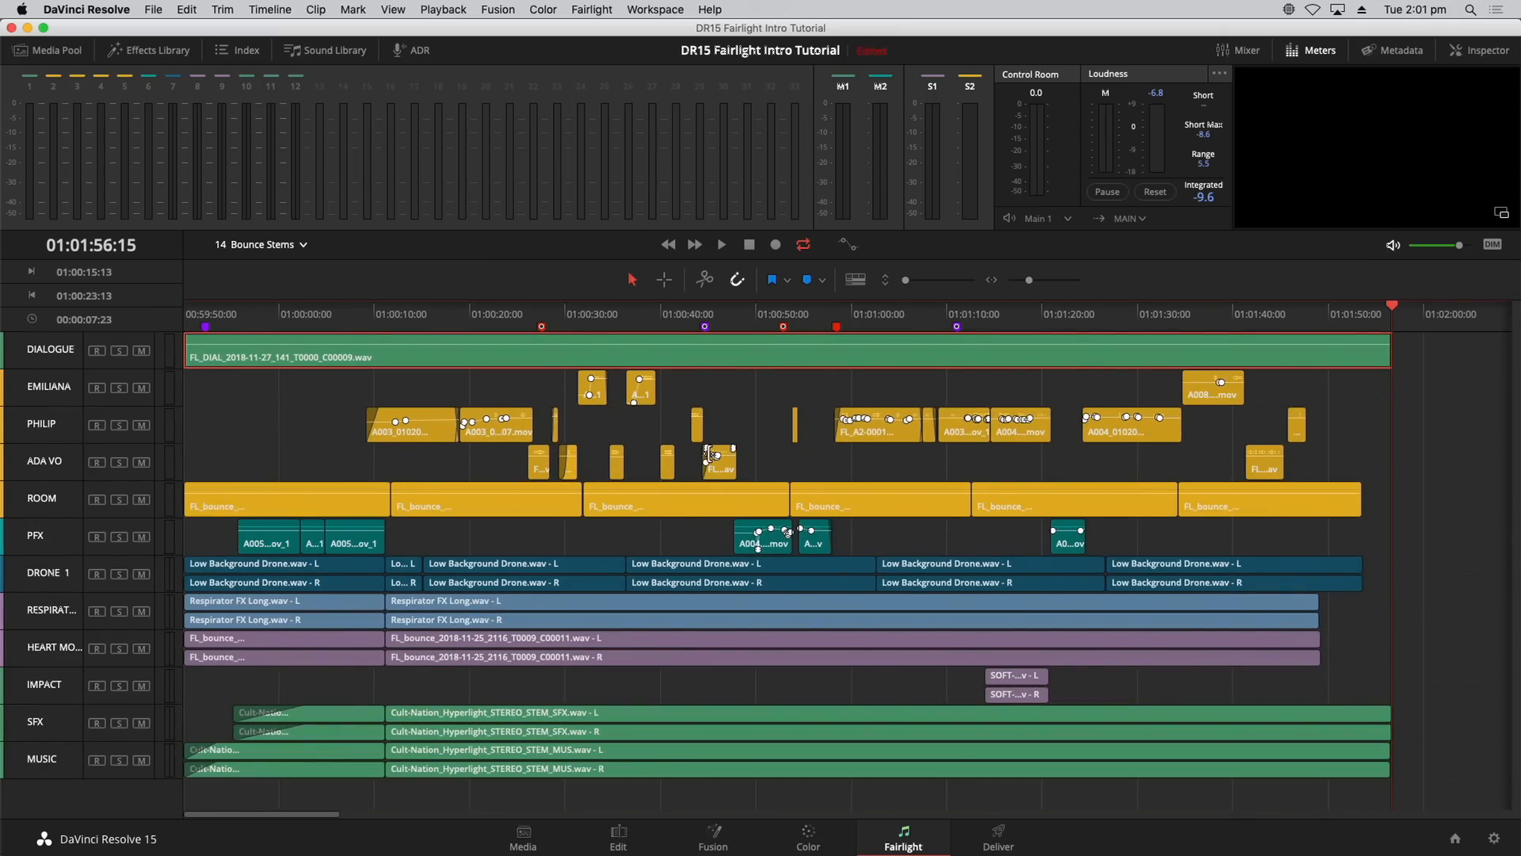
left_click(392, 316)
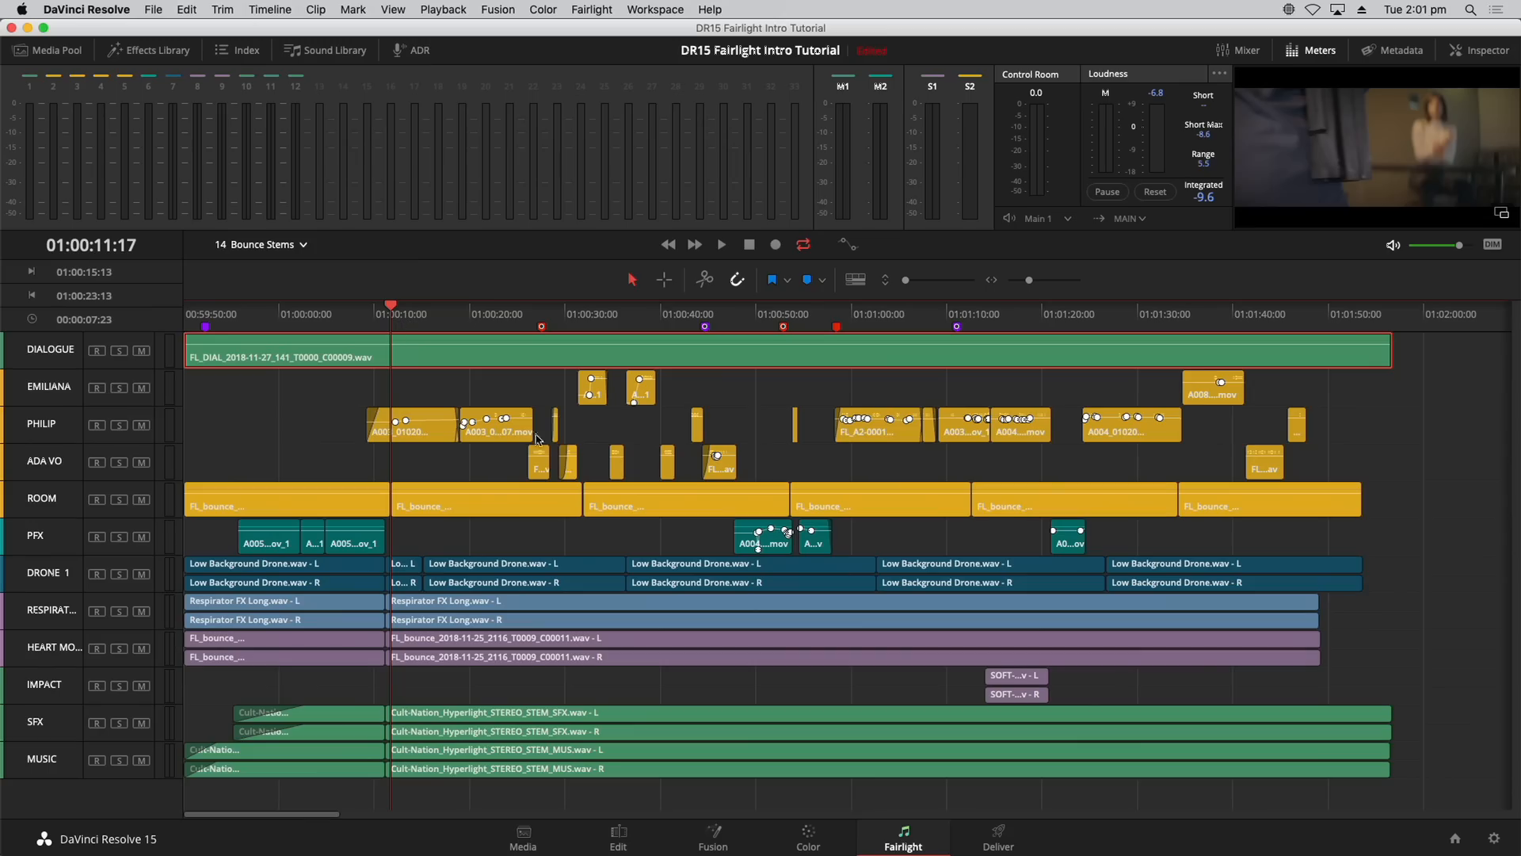
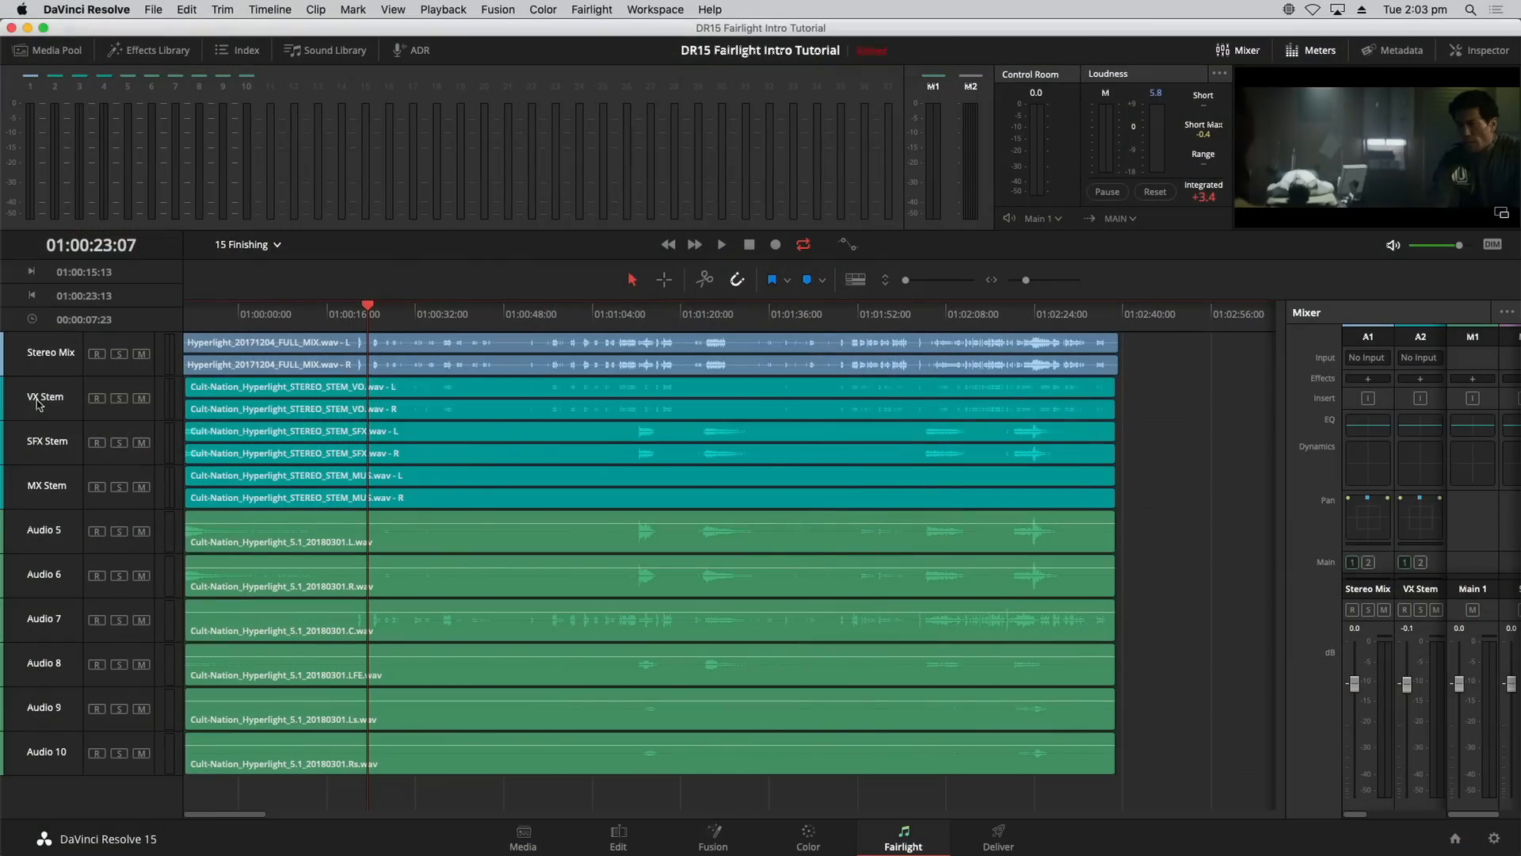
Step: Solo the SFX and MX stems instead of VX, play them back, then solo only VX Stem
left_click(45, 457)
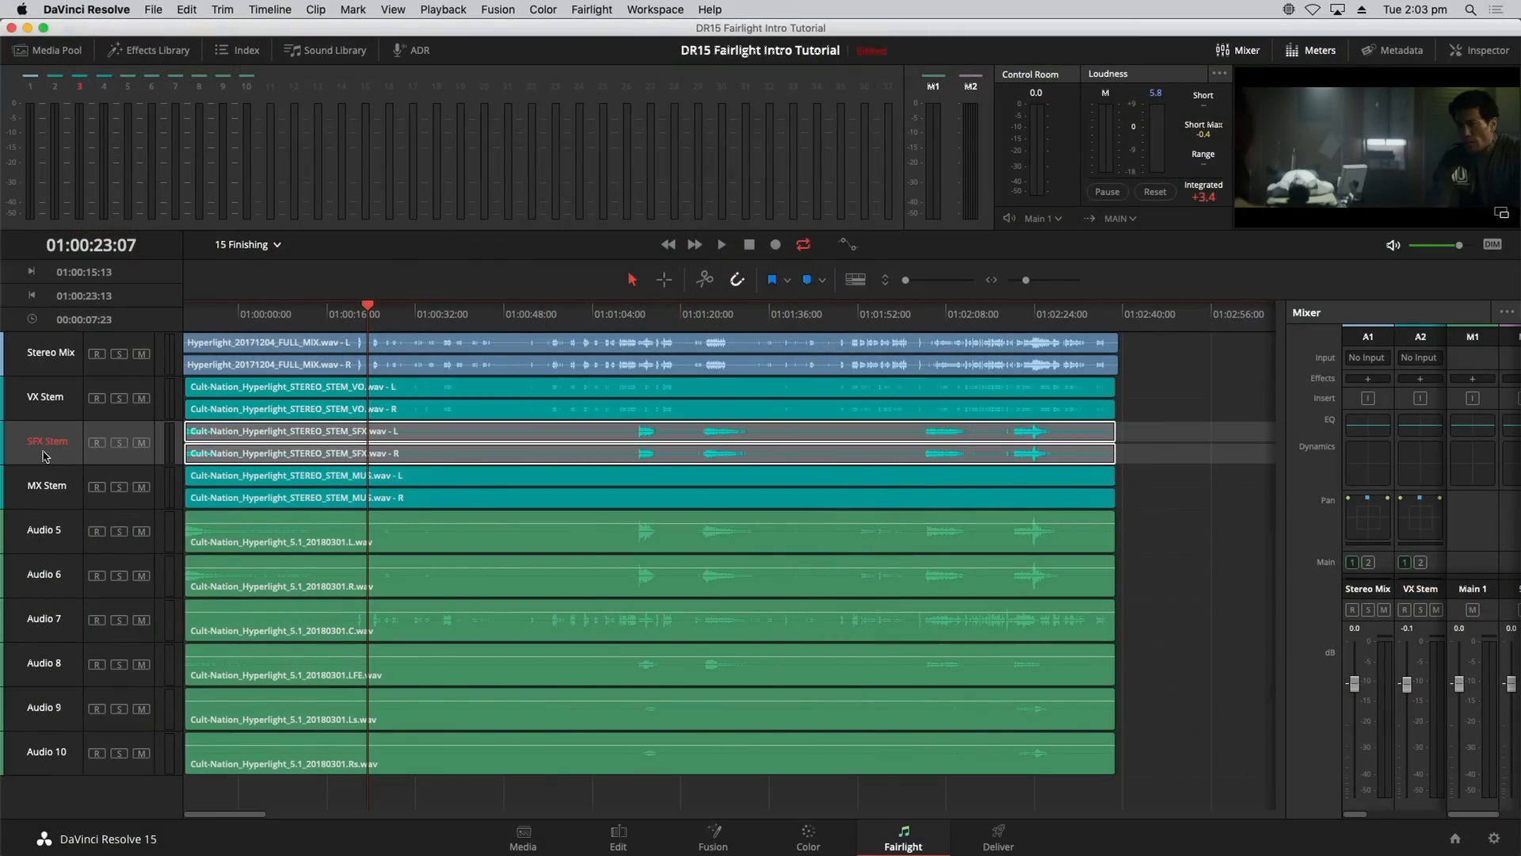
left_click(46, 491)
left_click(120, 400)
left_click(121, 443)
left_click(118, 486)
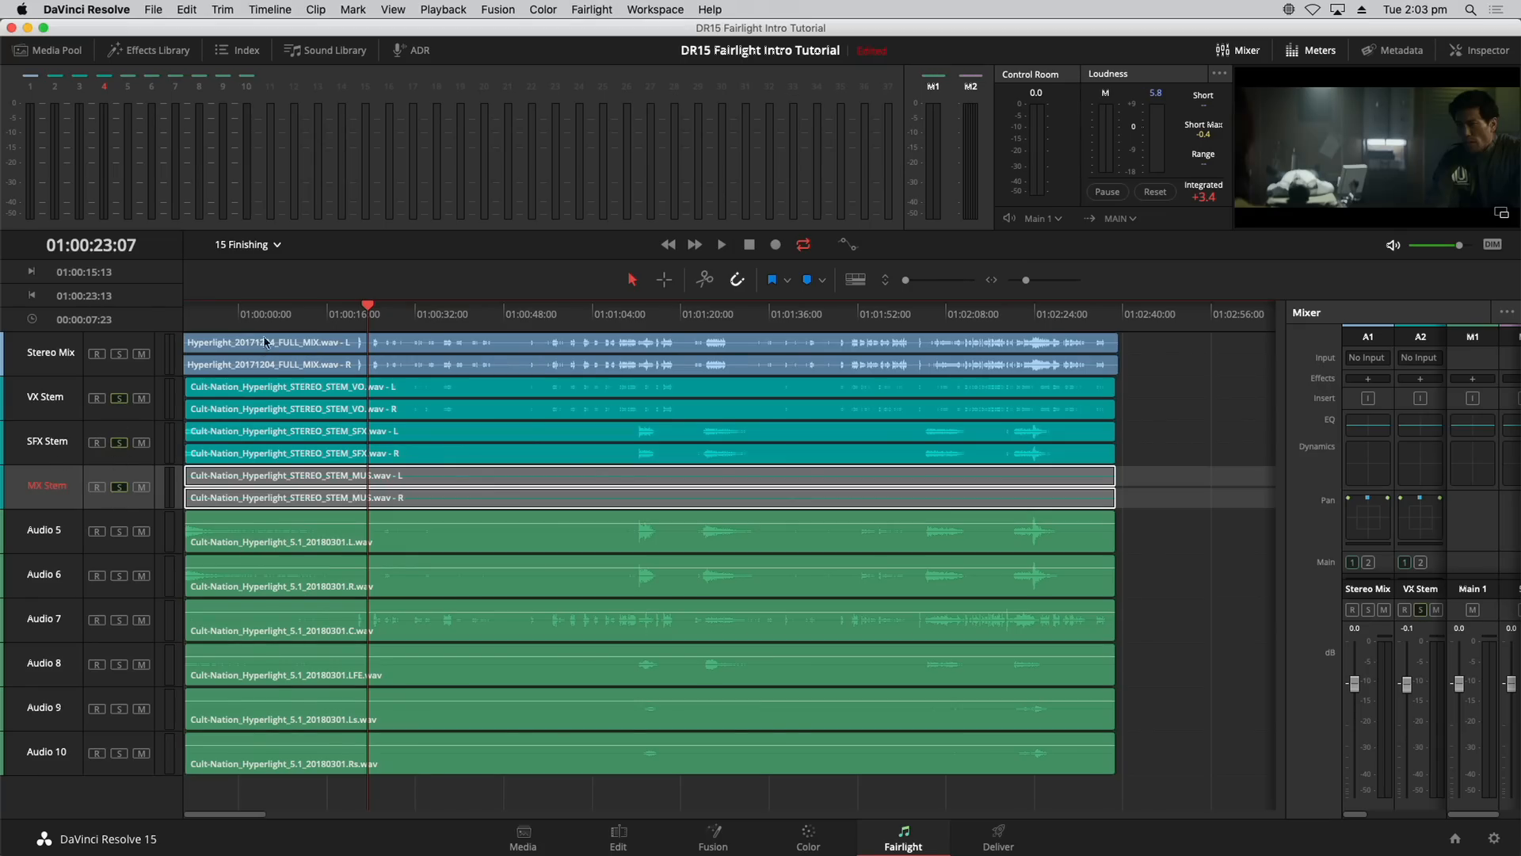
key("space")
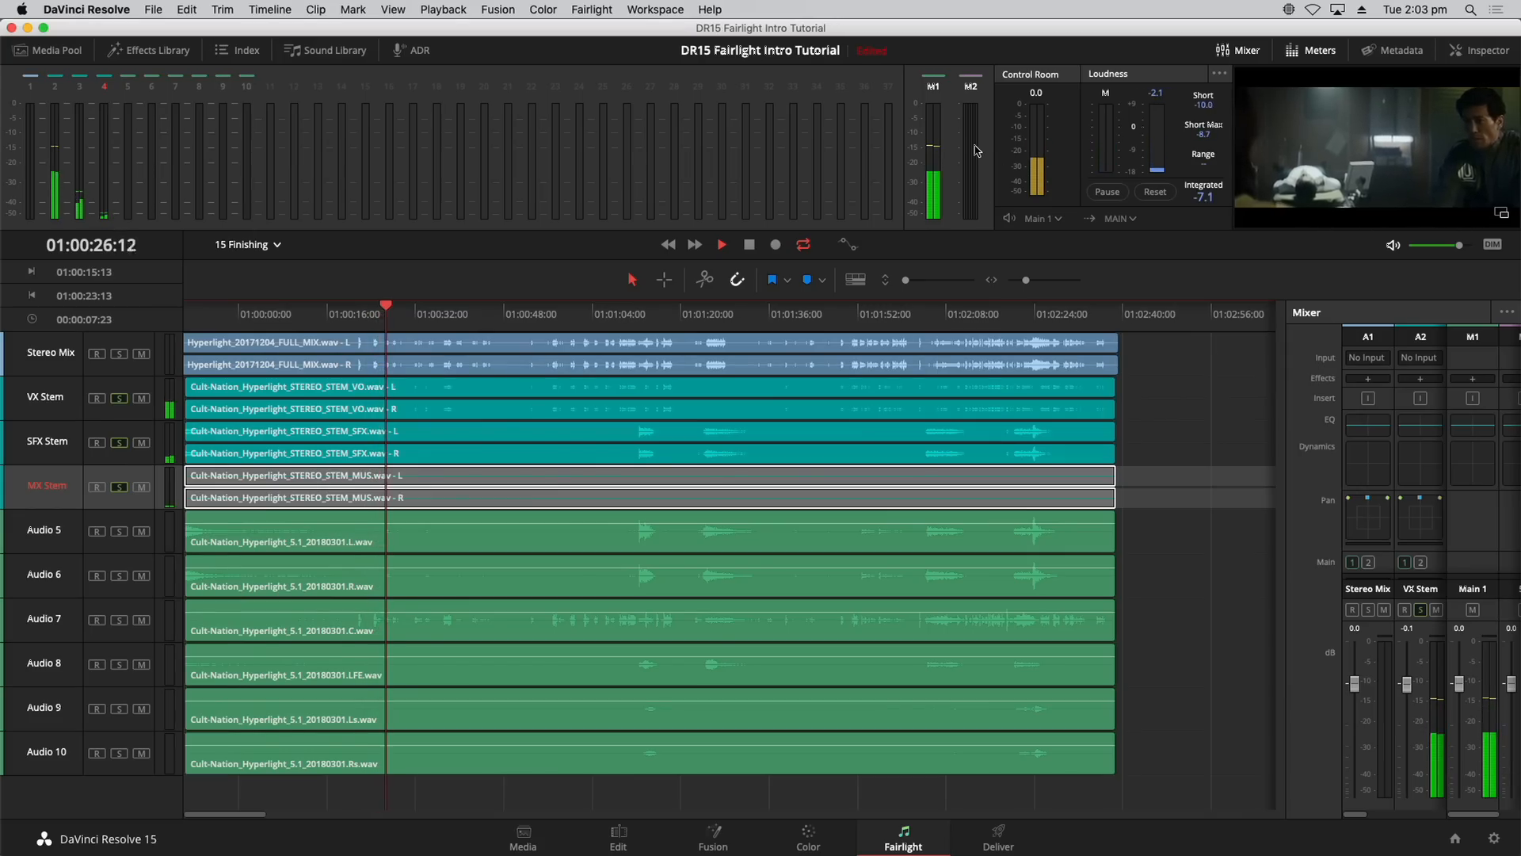
key("space")
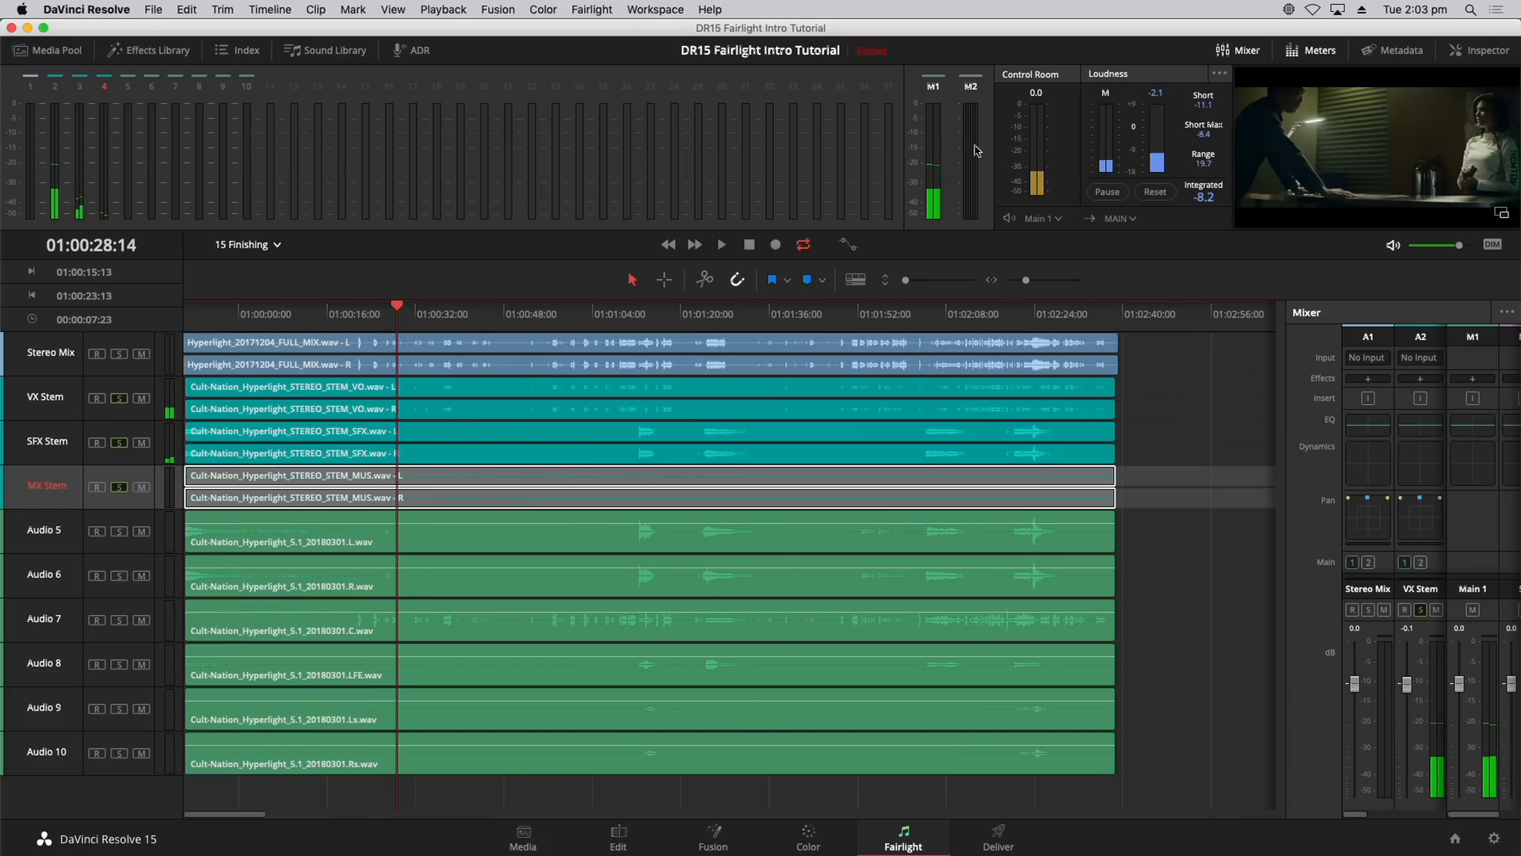
left_click(120, 399)
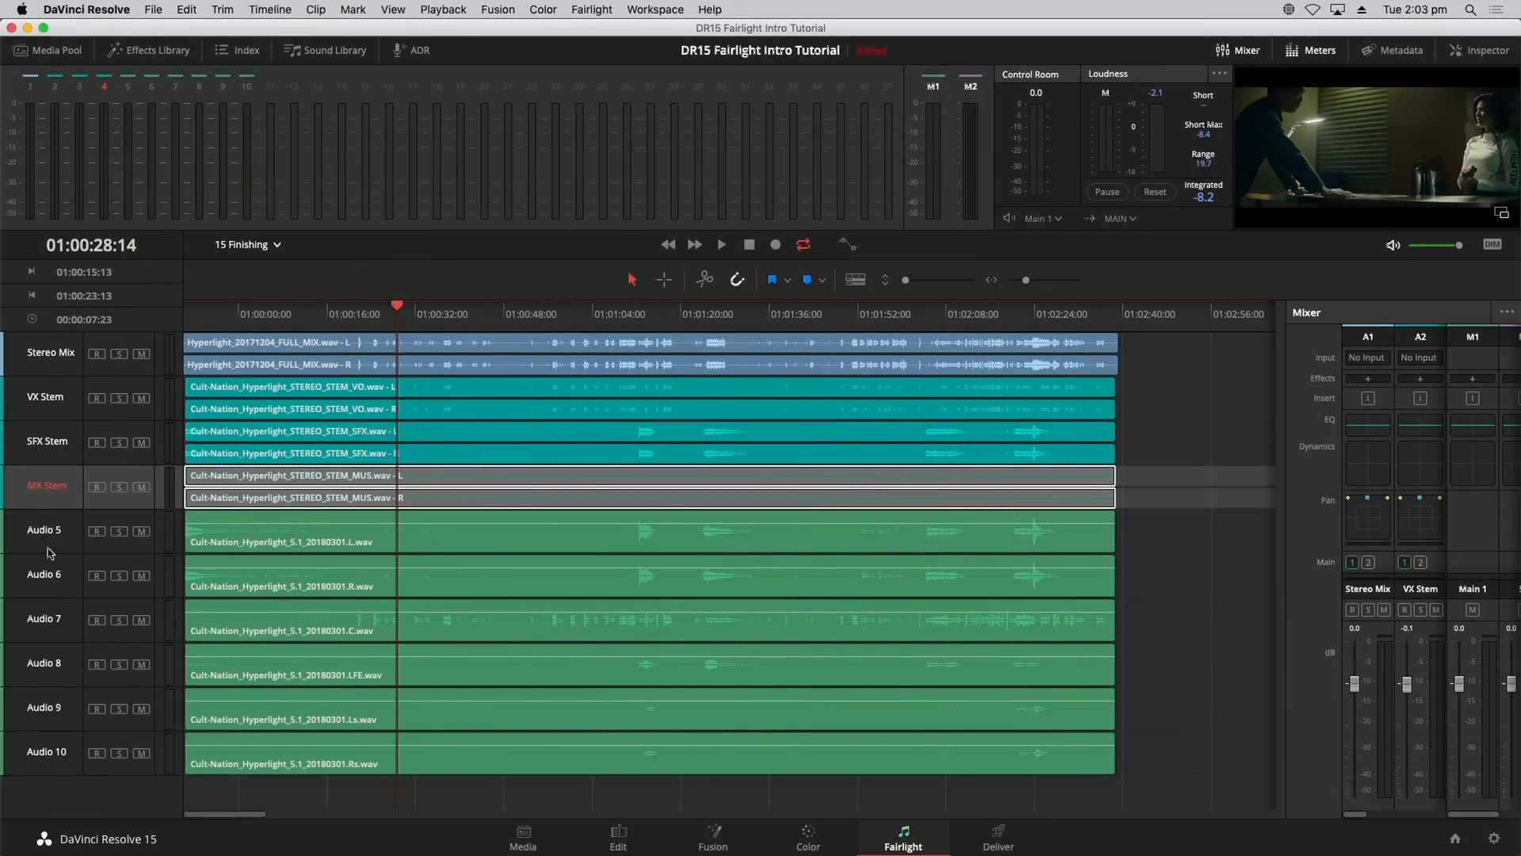
Step: Select and solo Audio 5, with the mixer widened to show every channel strip
left_click(48, 548)
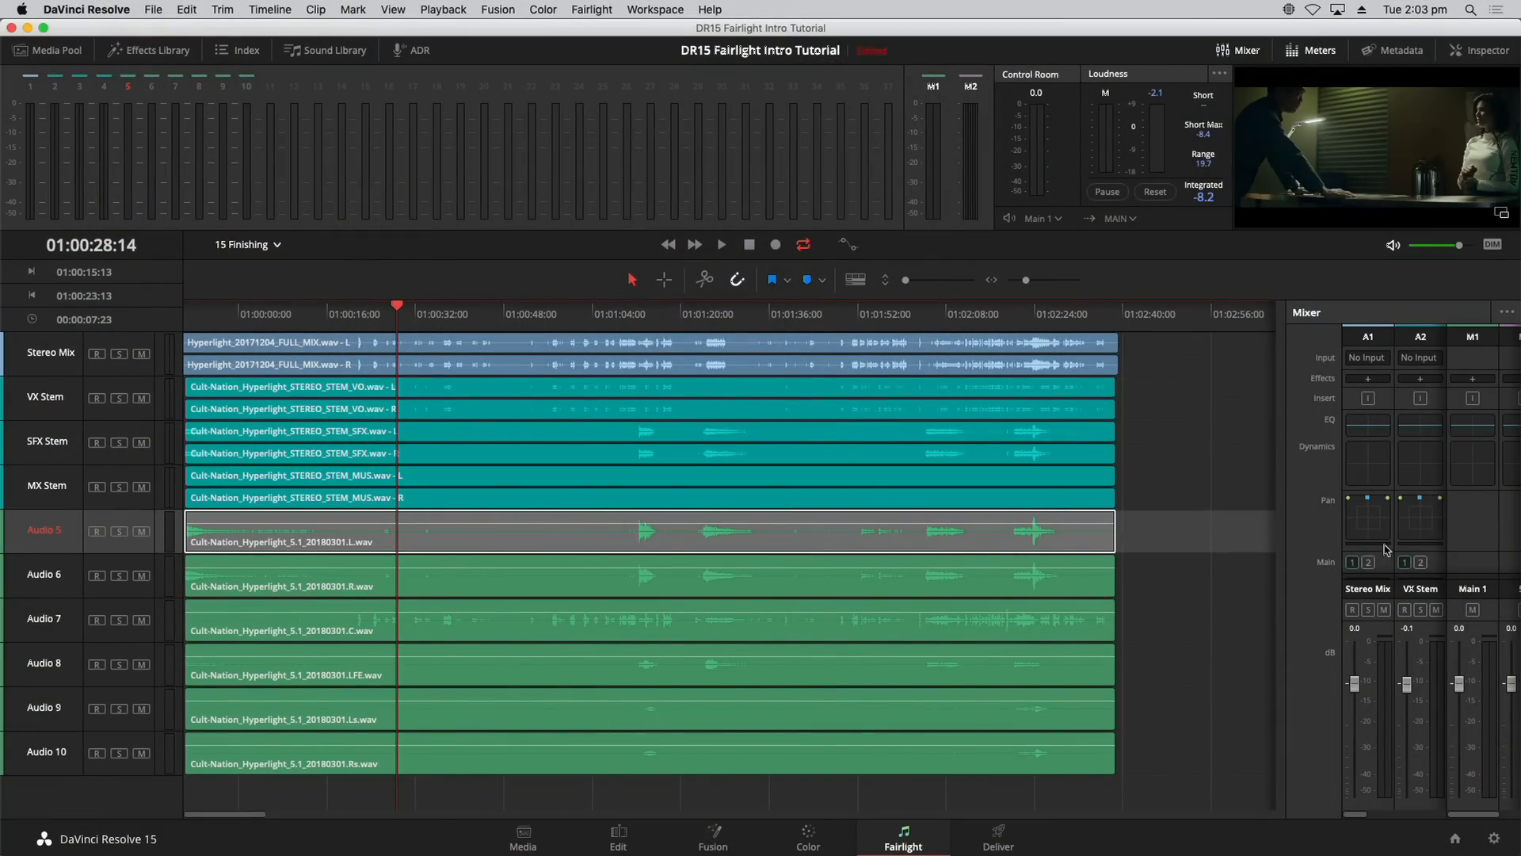
left_click_drag(1286, 557, 837, 557)
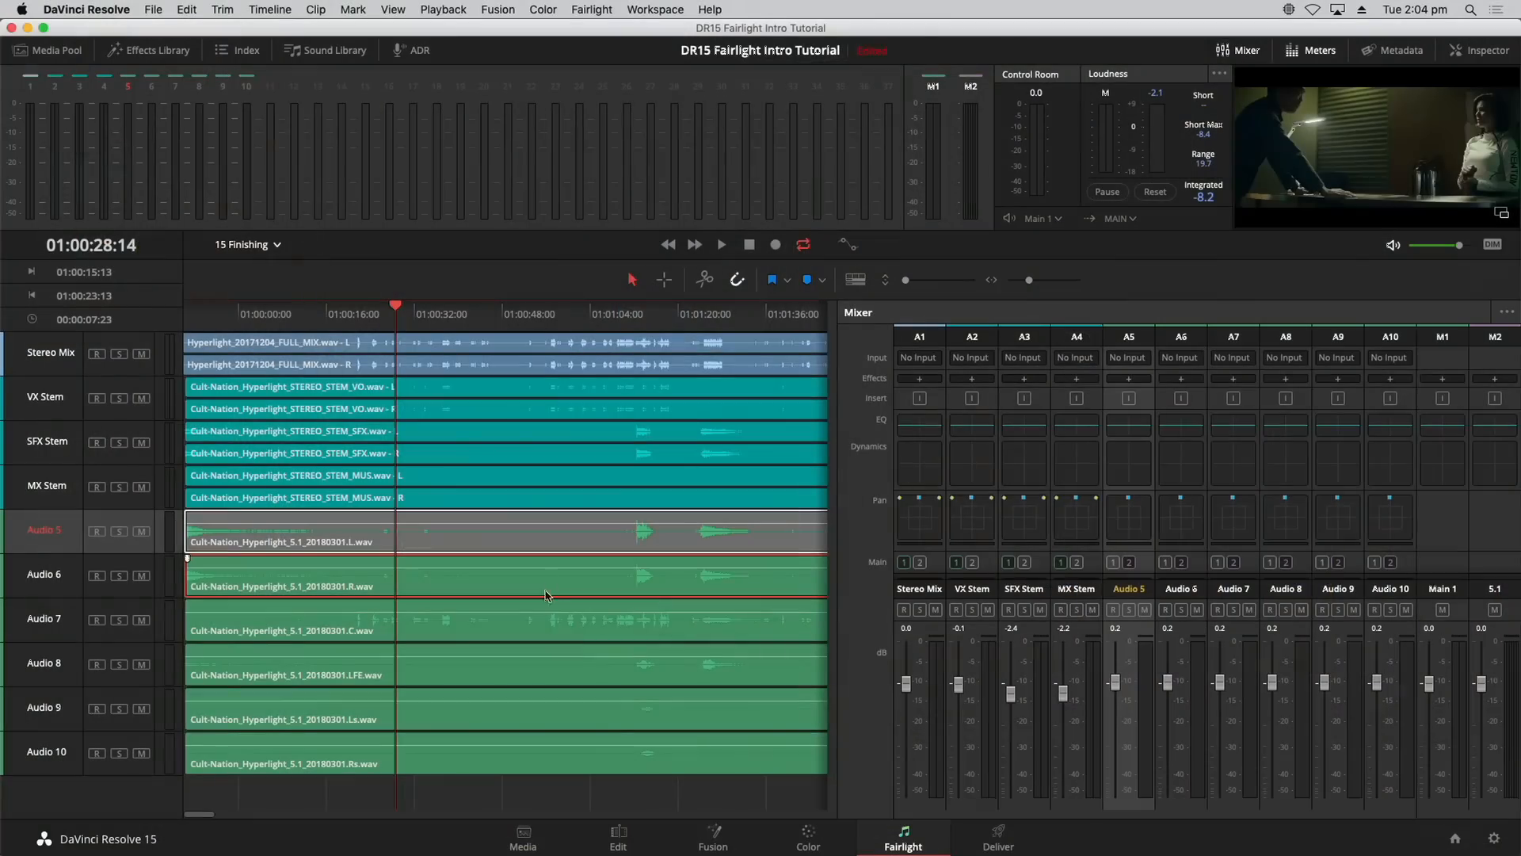
left_click(118, 531)
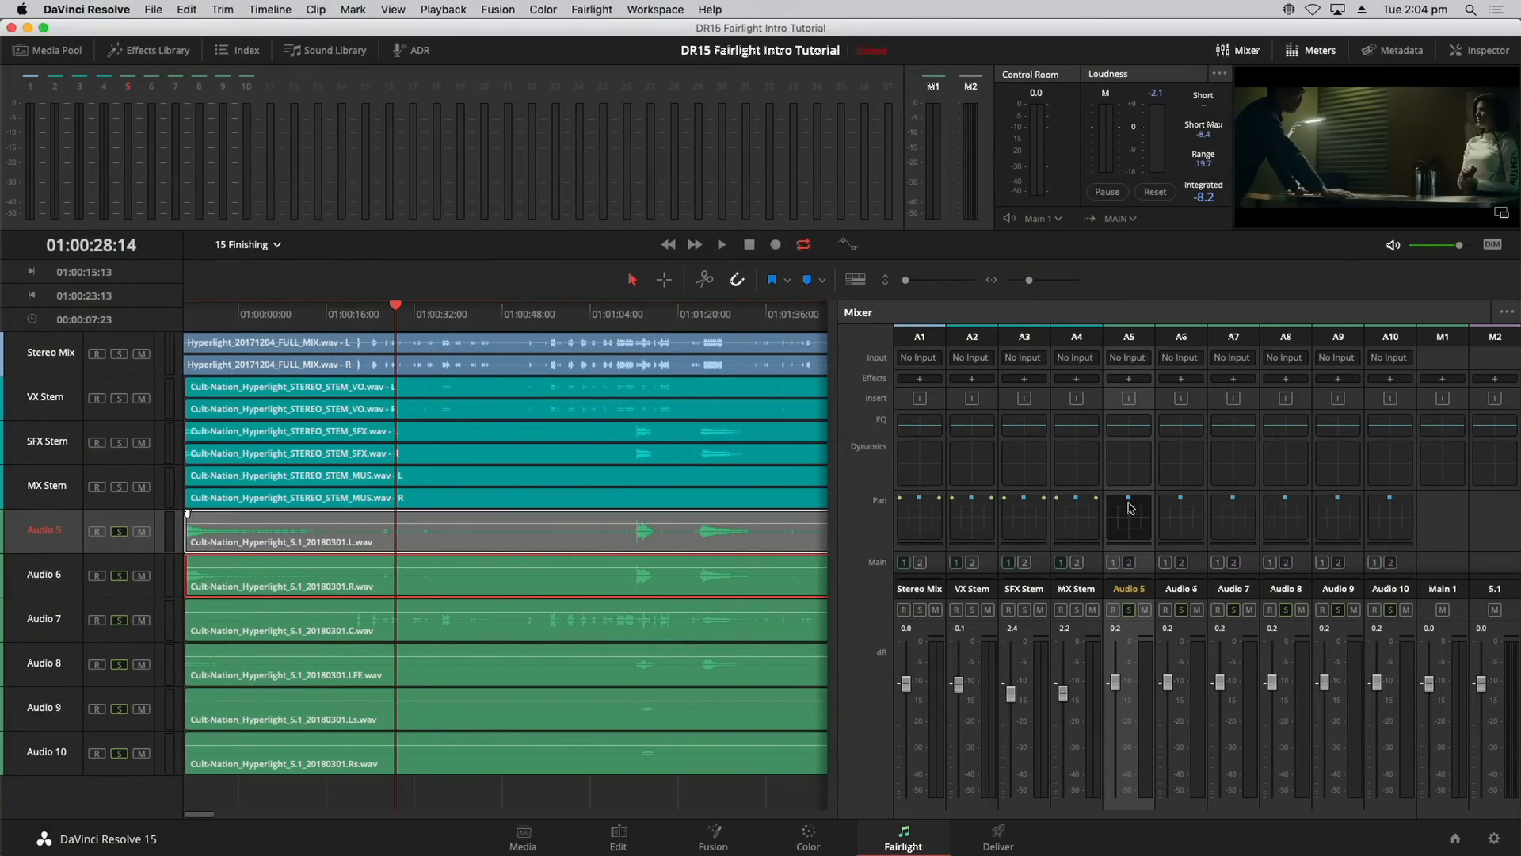
Step: Pan Audio 5 fully to the front-left so Left/Right reads 100L
double_click(1135, 515)
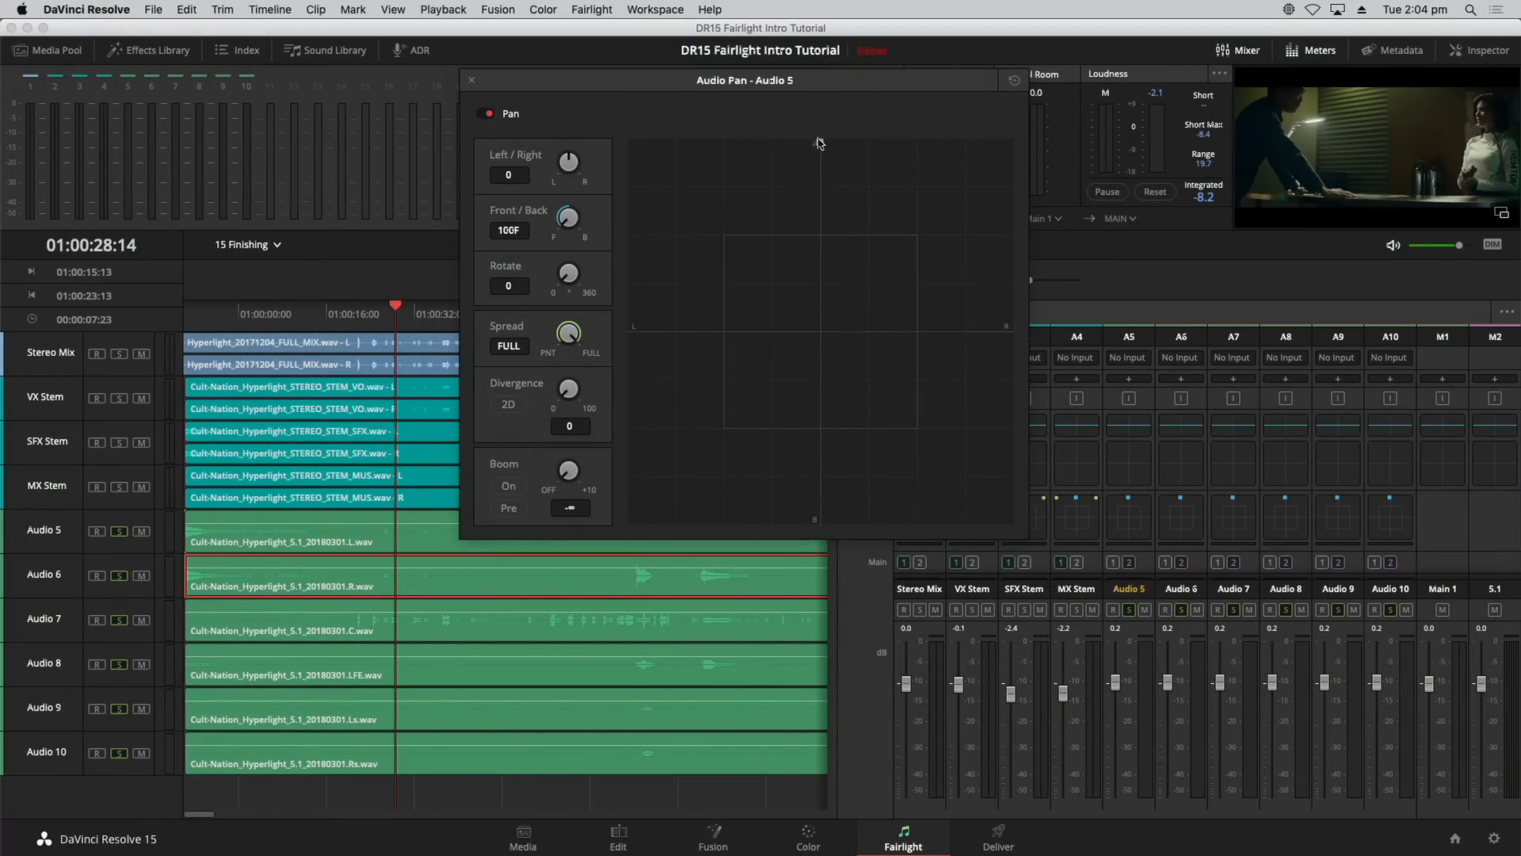
mouse_move(820, 142)
left_mouse_down()
mouse_move(614, 129)
mouse_move(824, 124)
left_mouse_up()
left_click(472, 80)
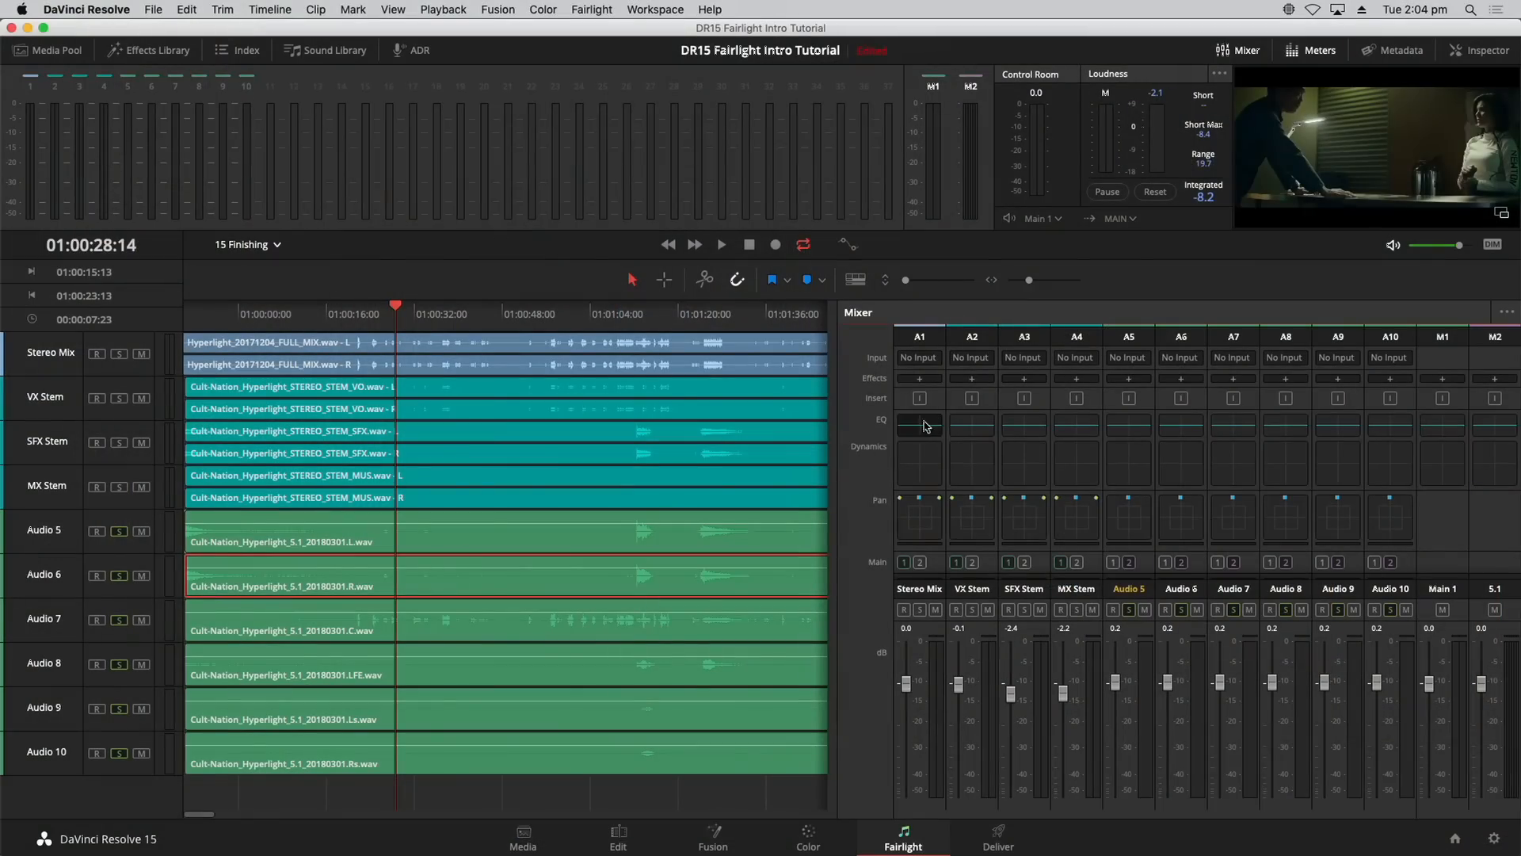
left_click(594, 9)
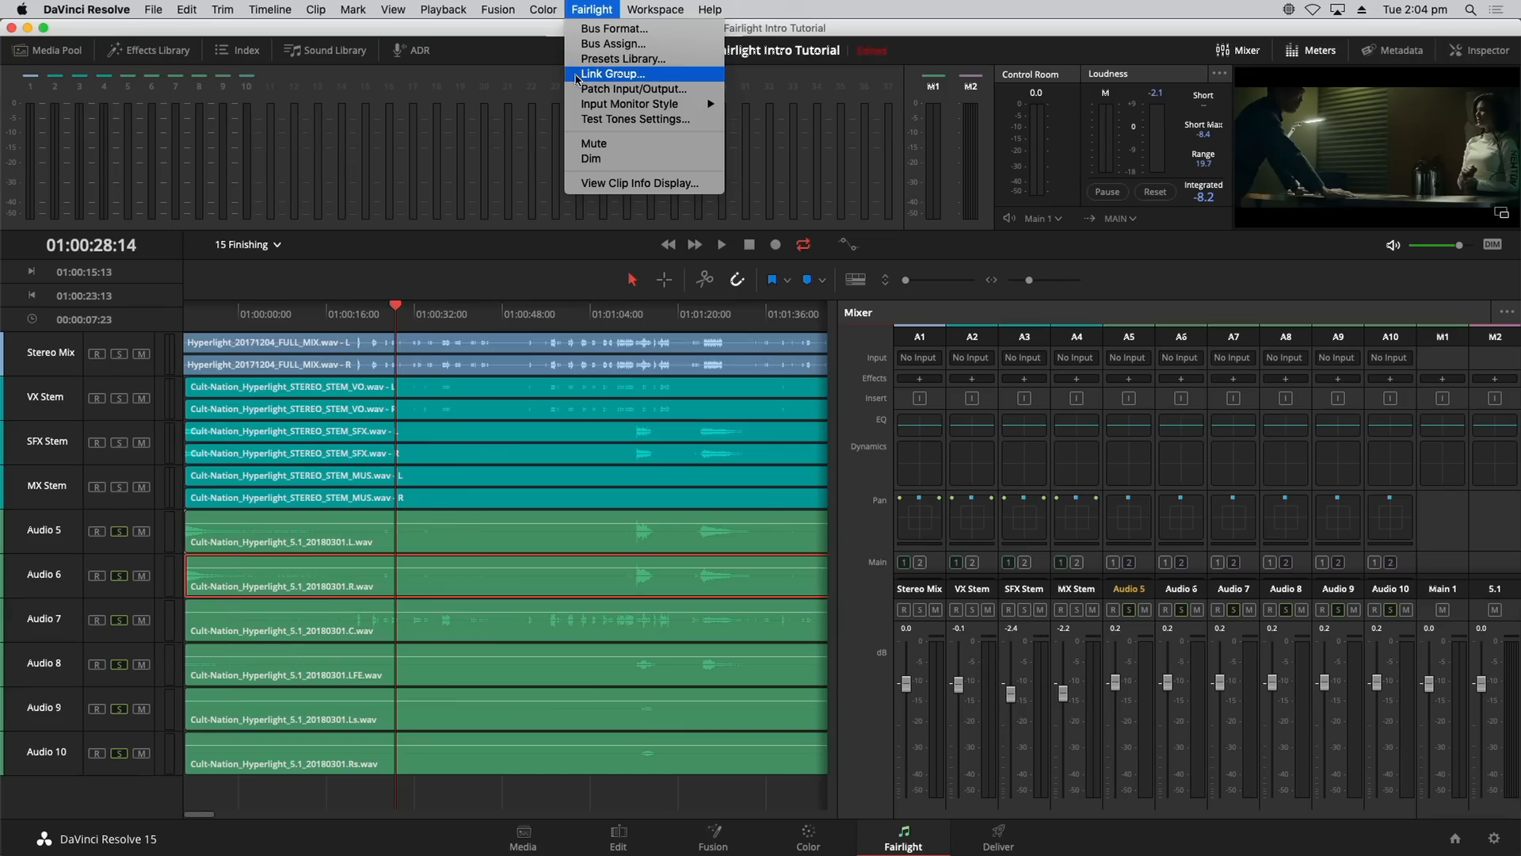
Step: Link Audio 5 through Audio 10 as a 5.1 group and make the timeline tracks taller
left_click(576, 74)
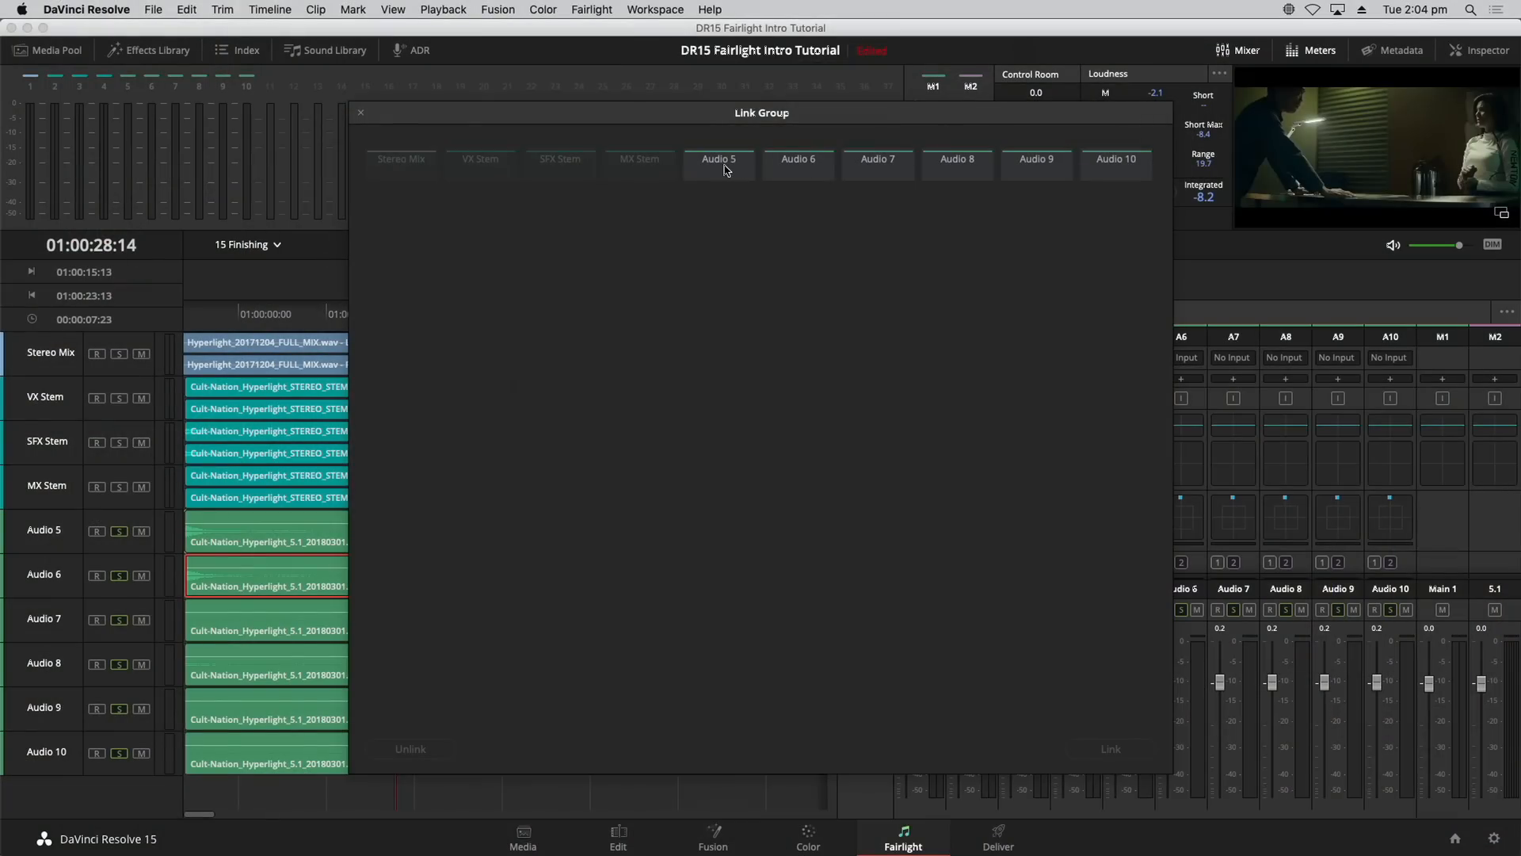
left_click(724, 170)
left_click(1116, 173, "shift")
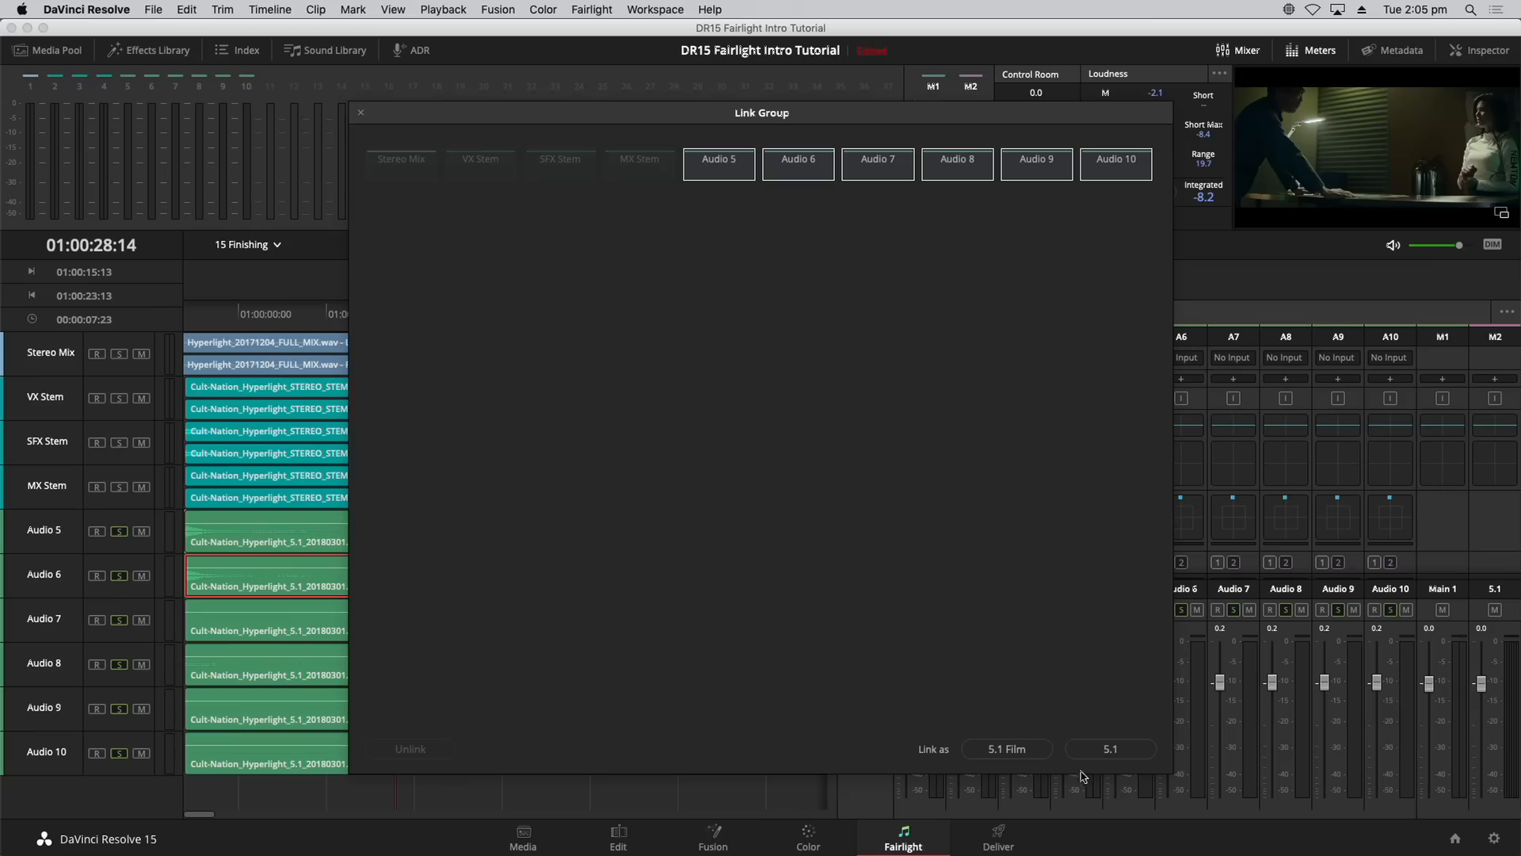
left_click(1131, 753)
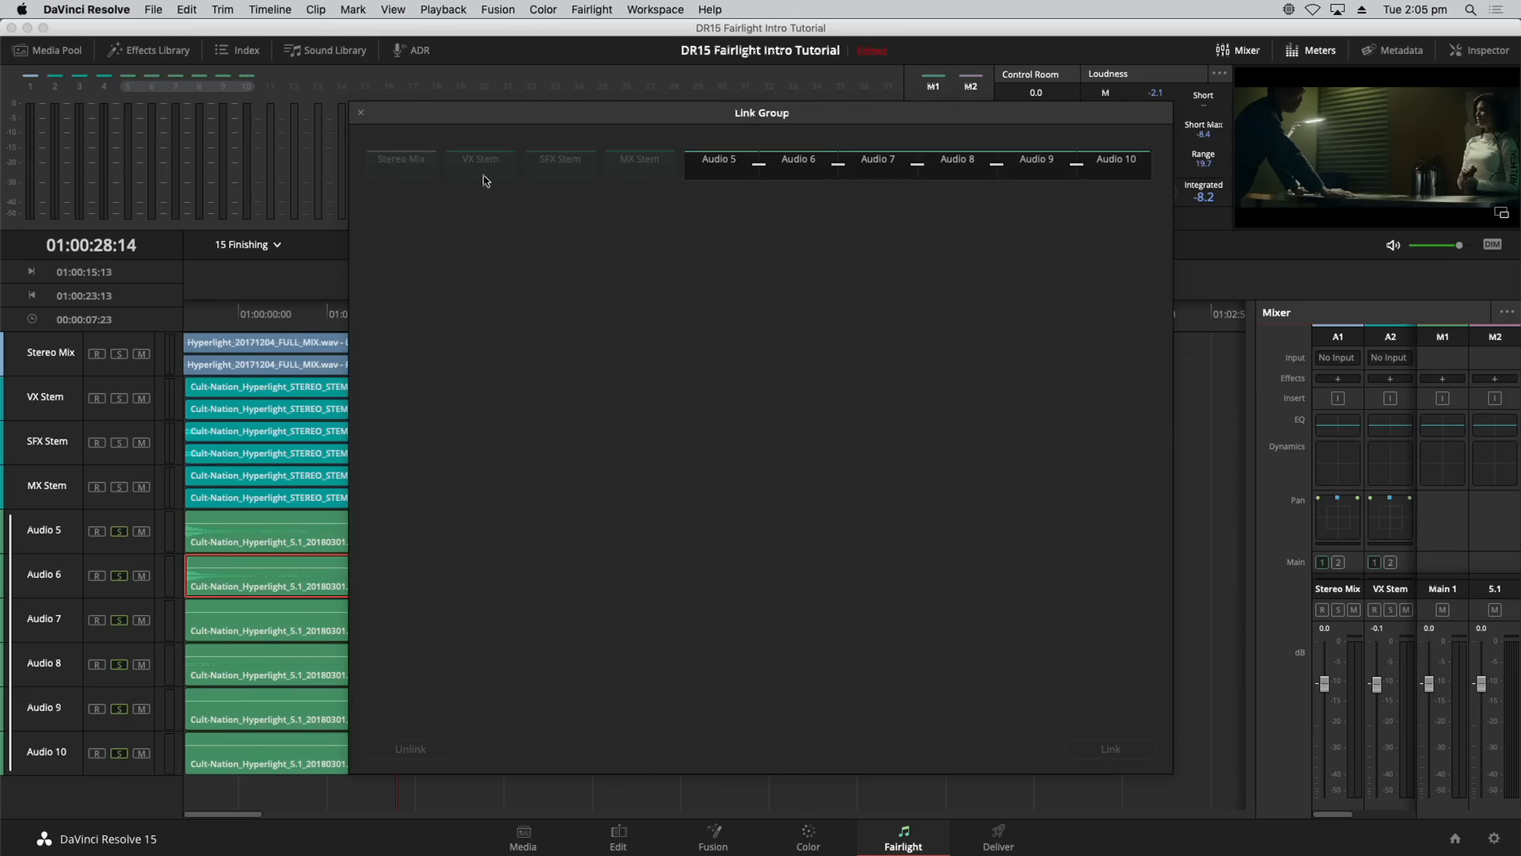
left_click(361, 116)
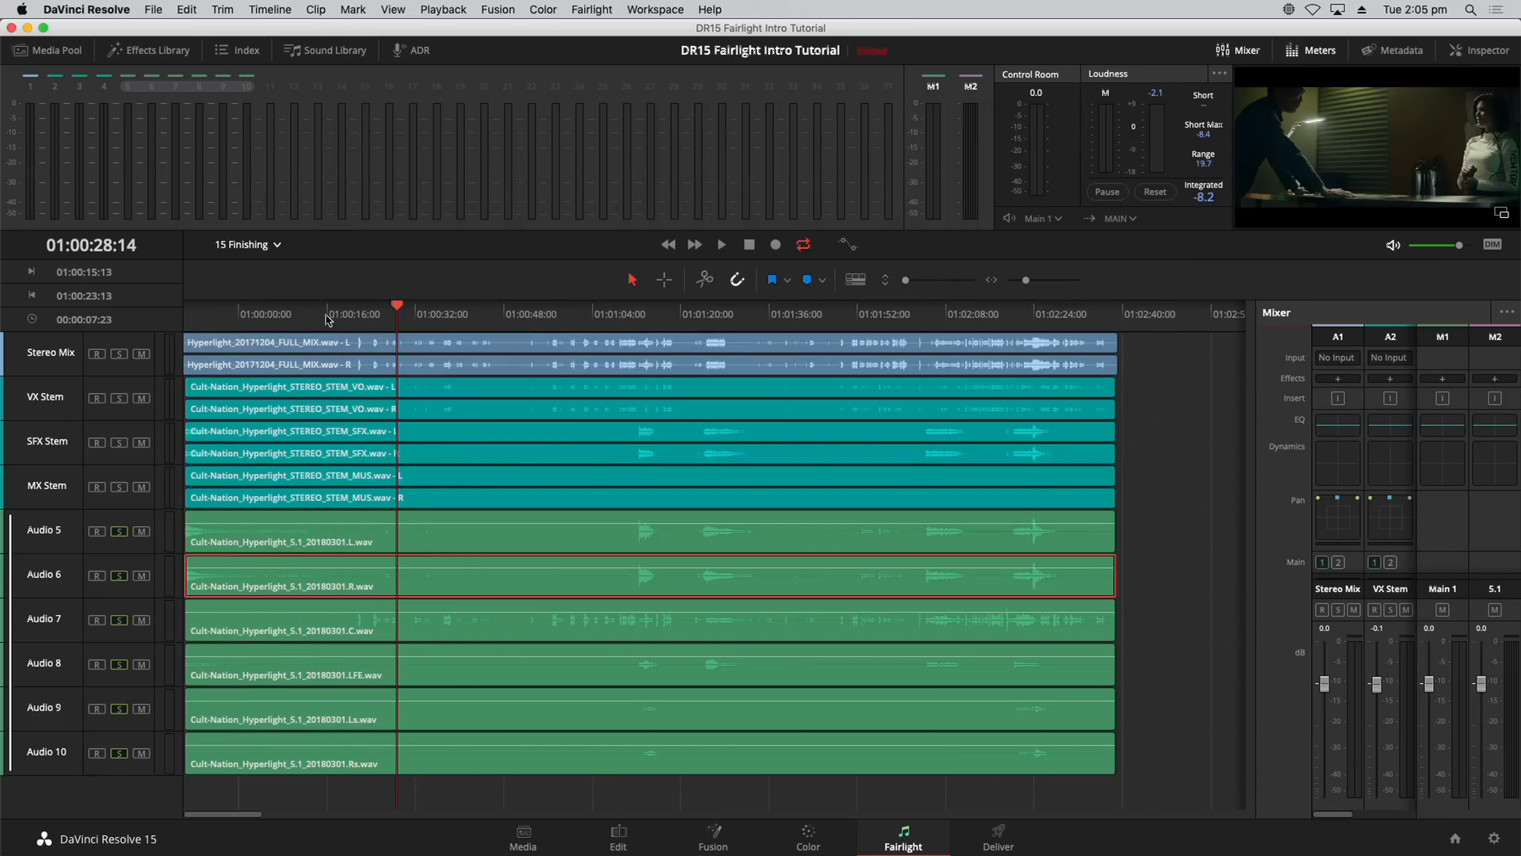
left_click(912, 281)
left_click_drag(1250, 492, 1255, 539)
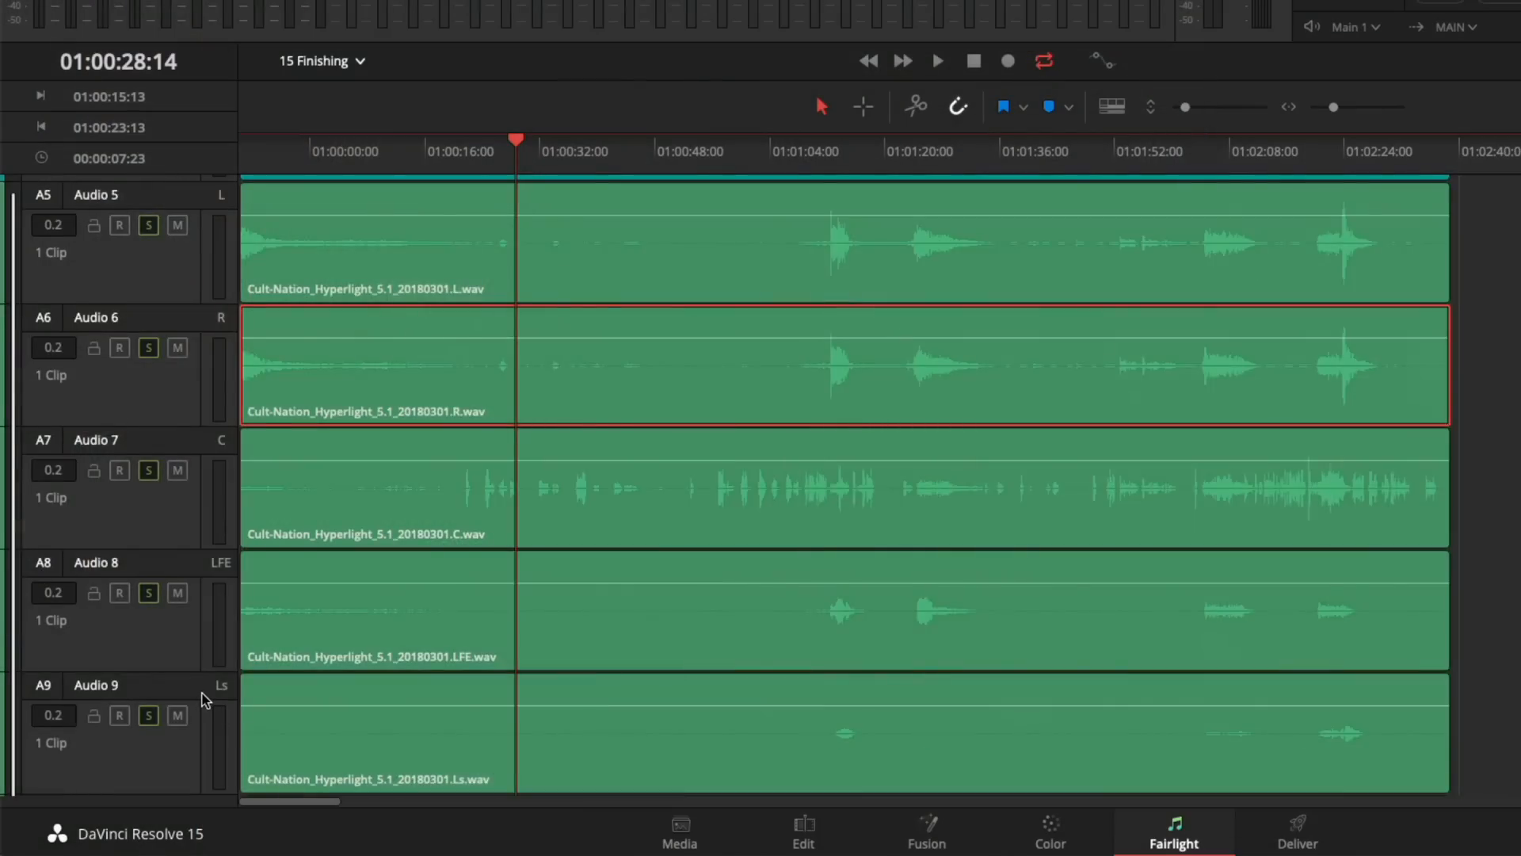
Step: Scroll the track list to Audio 5–8 and widen the mixer to reveal strips A1–A5
scroll(204, 697, "up", 5)
scroll(203, 697, "down", 4)
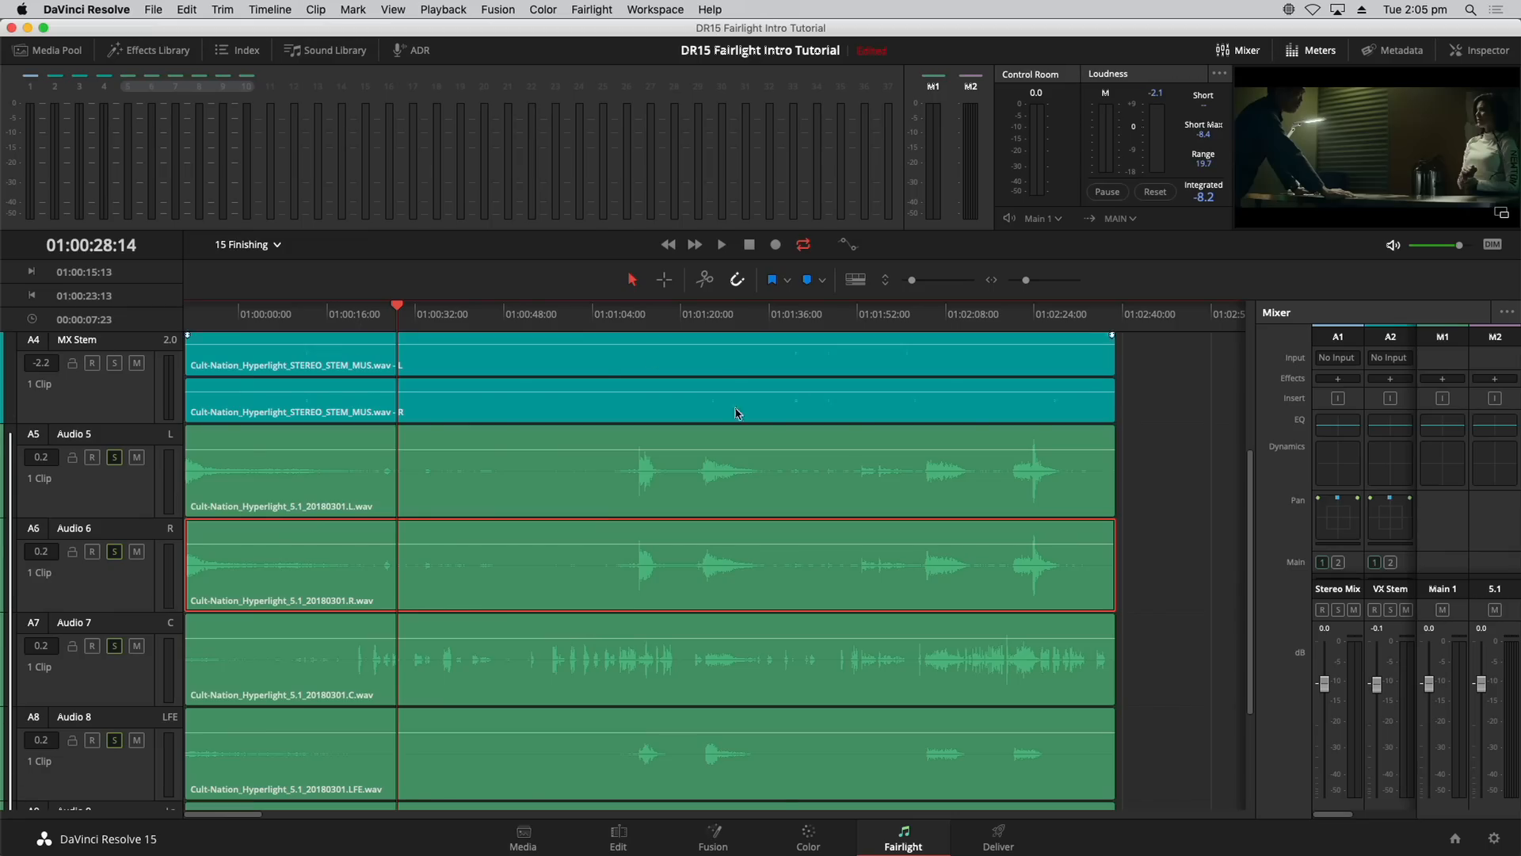
left_click_drag(1257, 435, 1097, 438)
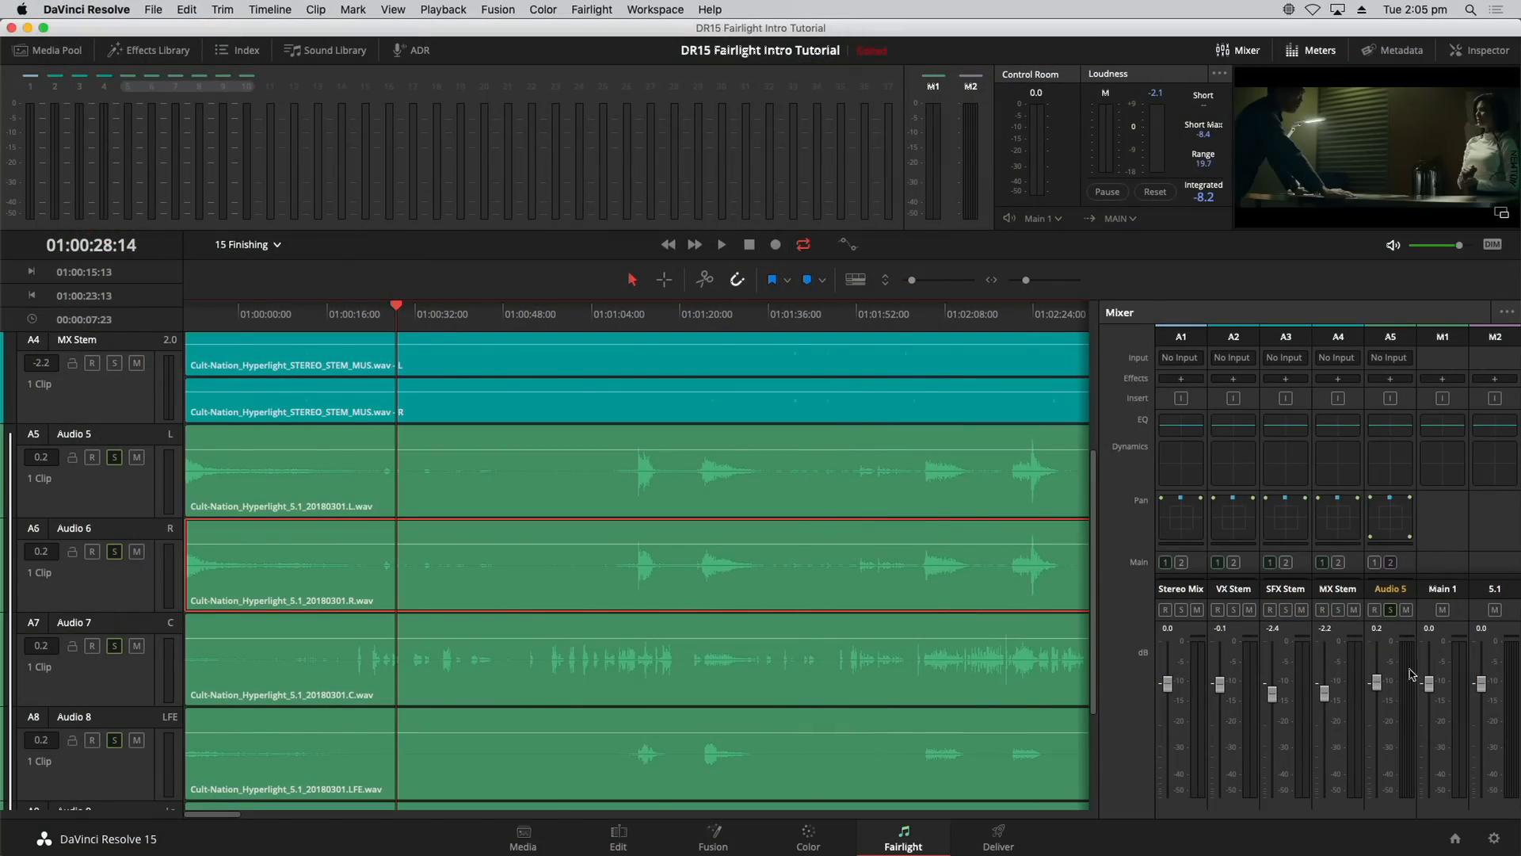
Step: Play the 5.1 tracks briefly, then switch on Audio 5's boom and raise it to about -37
key("space")
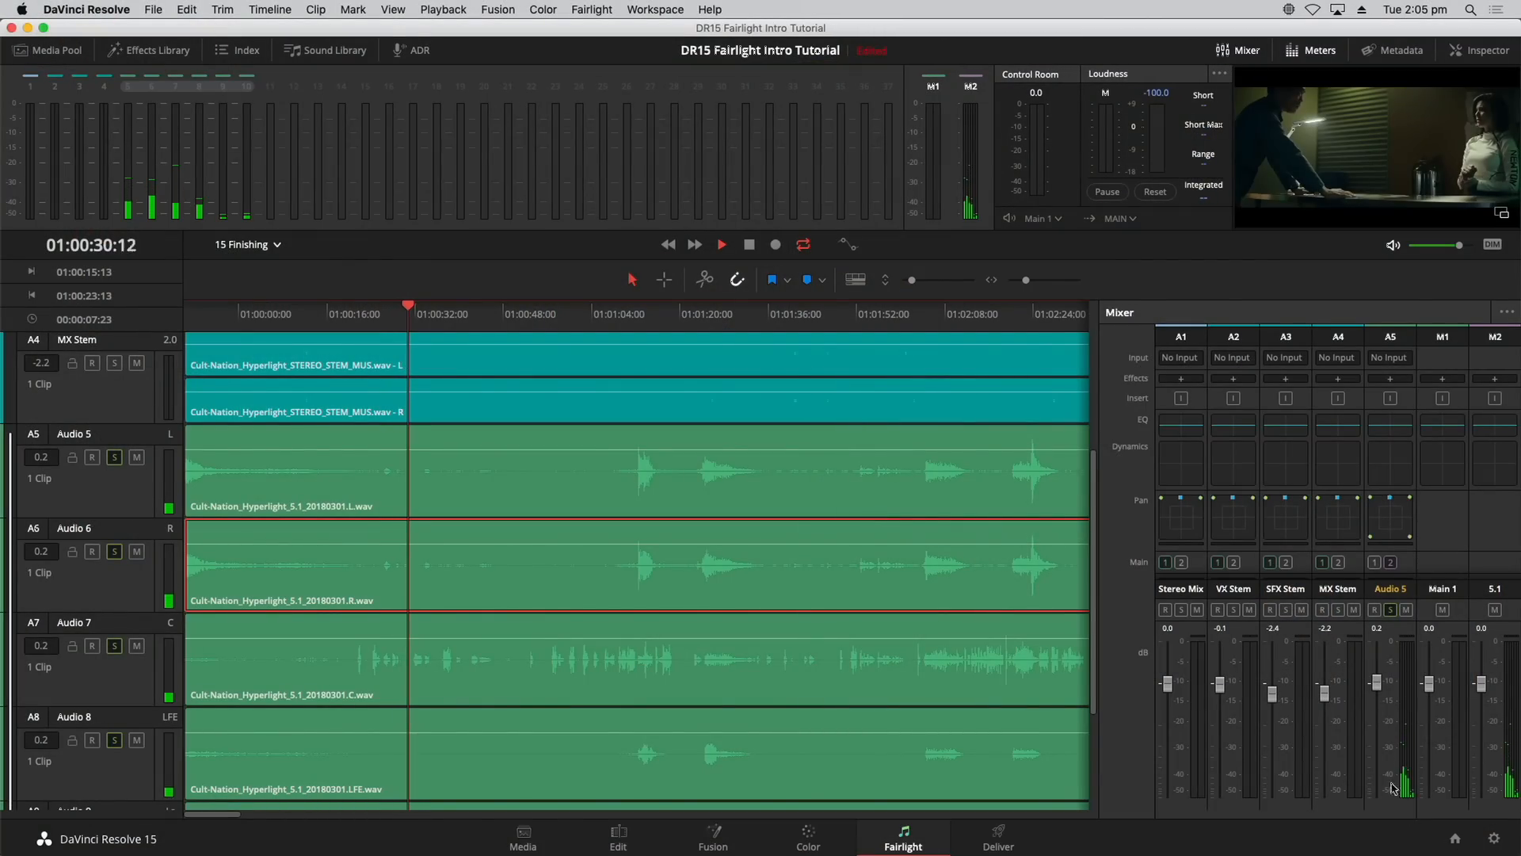
key("space")
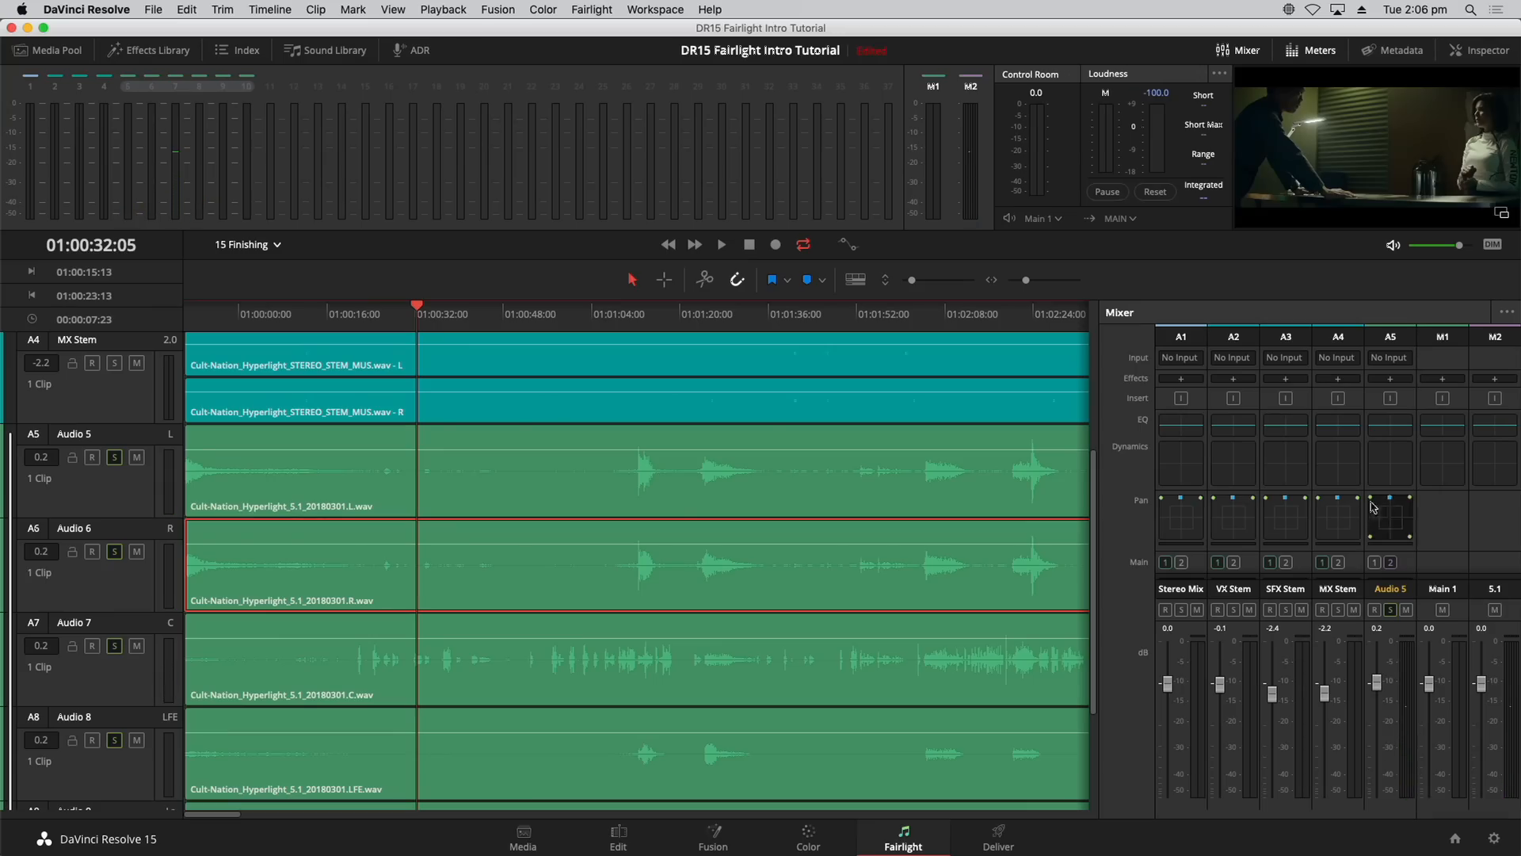
double_click(1391, 523)
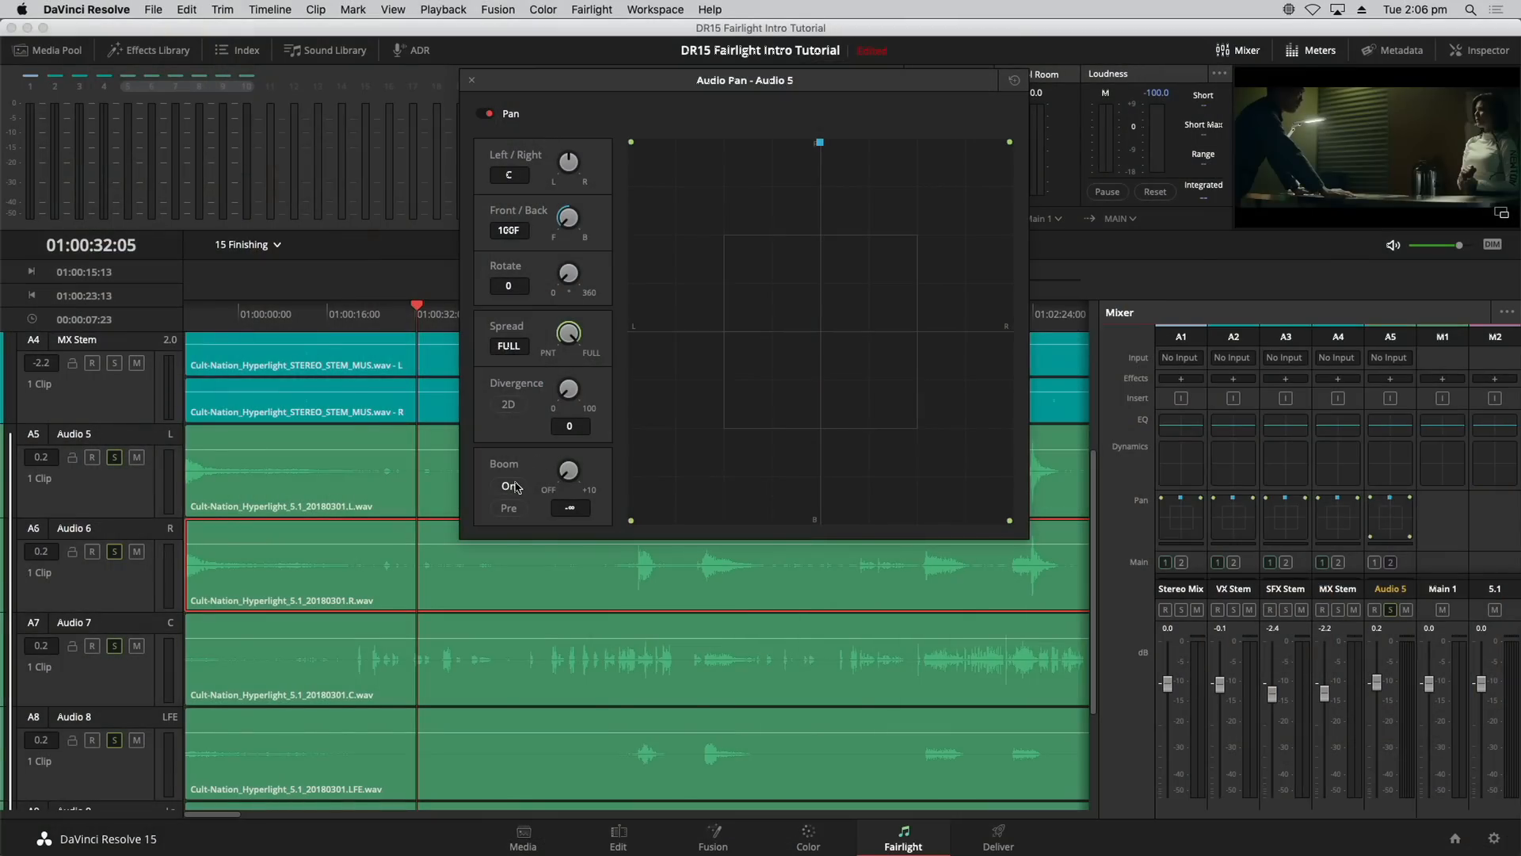
left_click(511, 487)
left_click_drag(569, 470, 664, 445)
left_click_drag(574, 473, 603, 464)
left_click(473, 80)
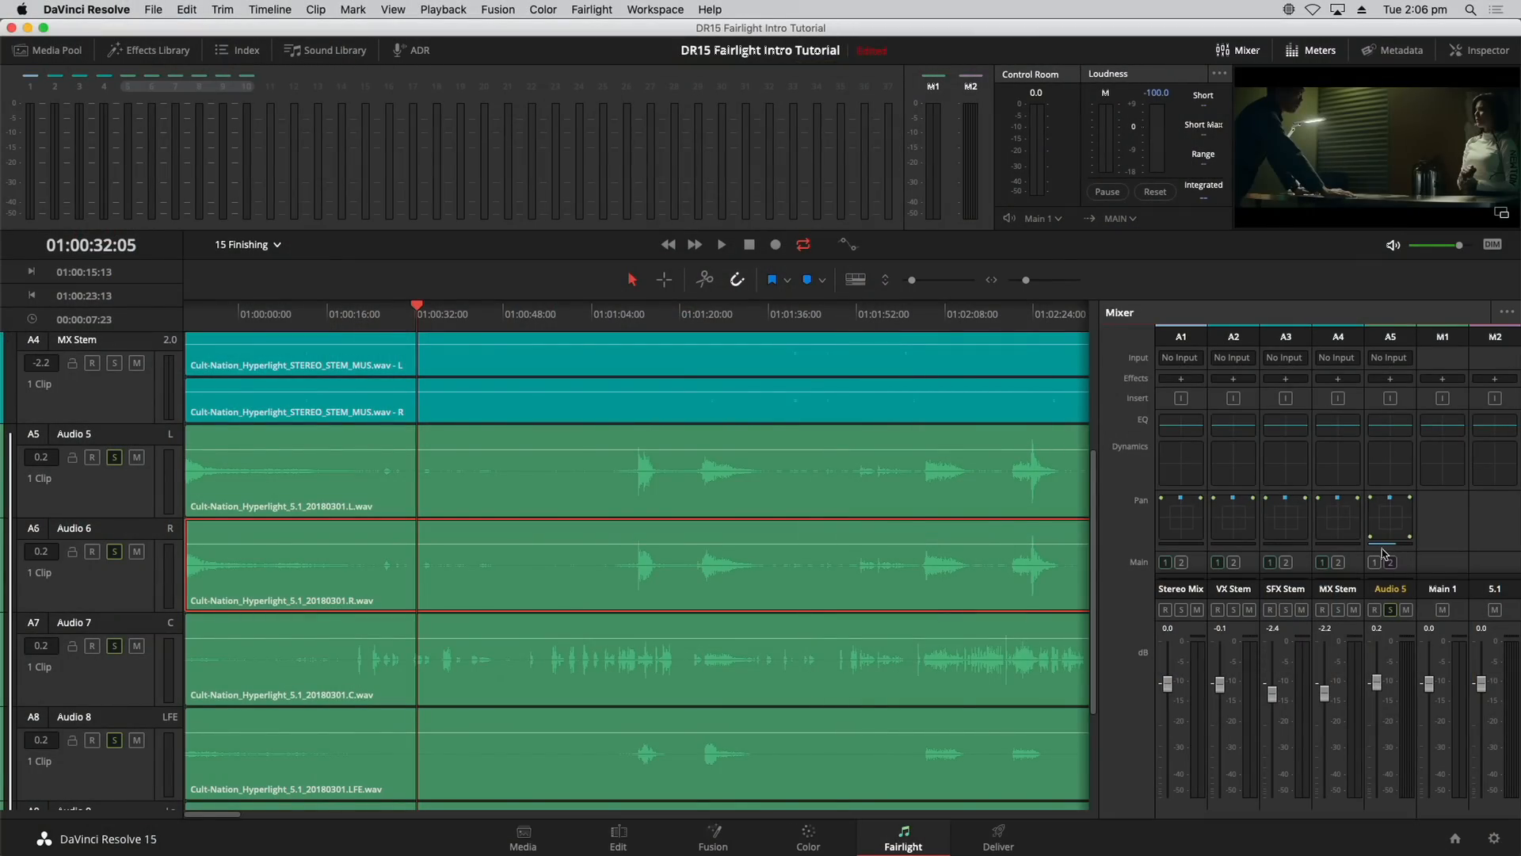
Step: Set Control Room monitoring to the 5.1 bus and play a section around 01:01:11
left_click(1057, 220)
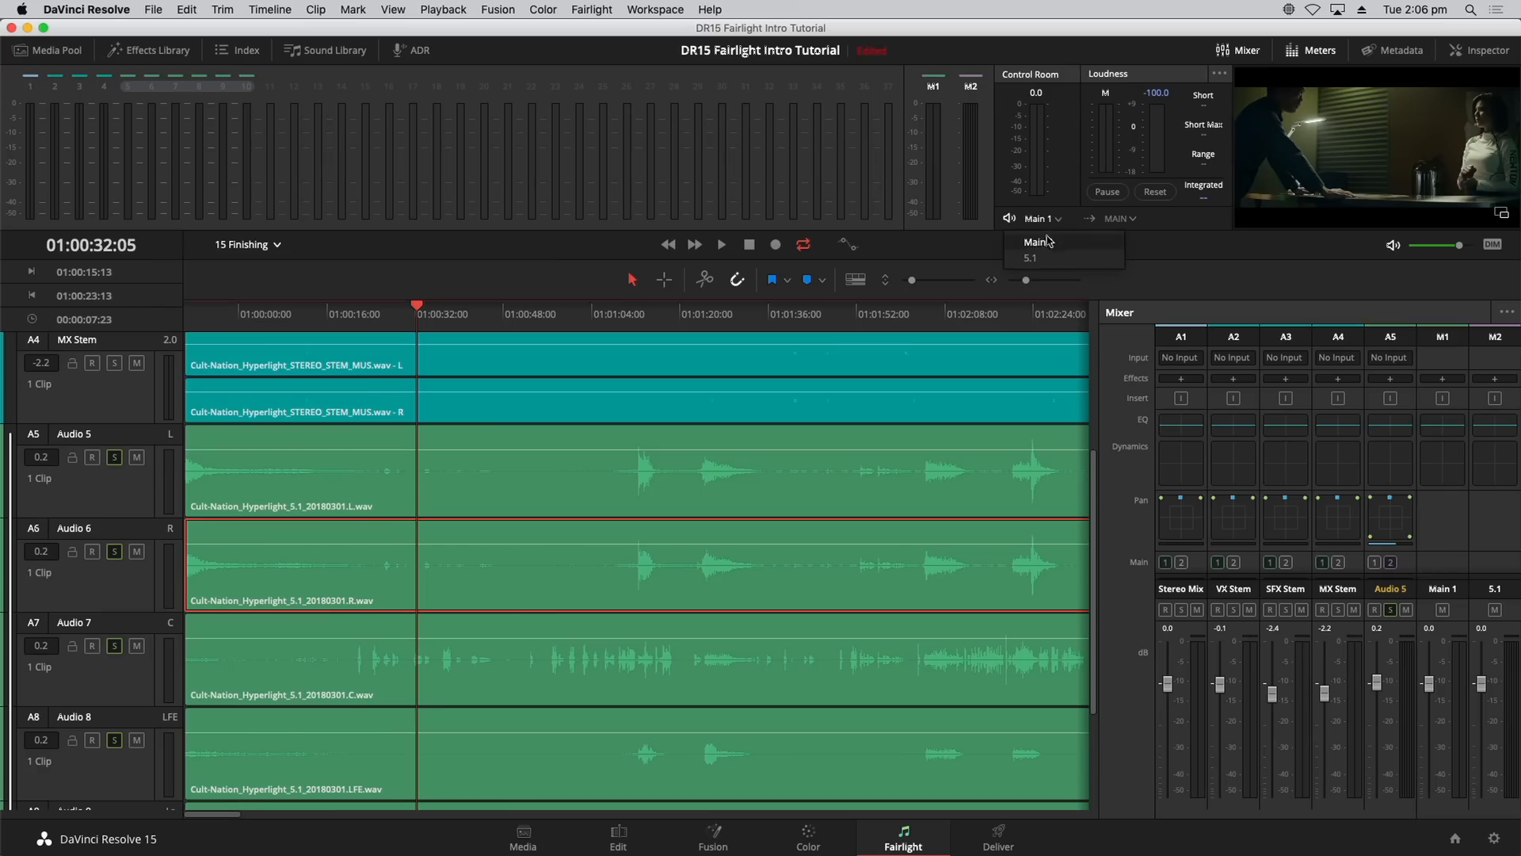
left_click(1024, 260)
key("space")
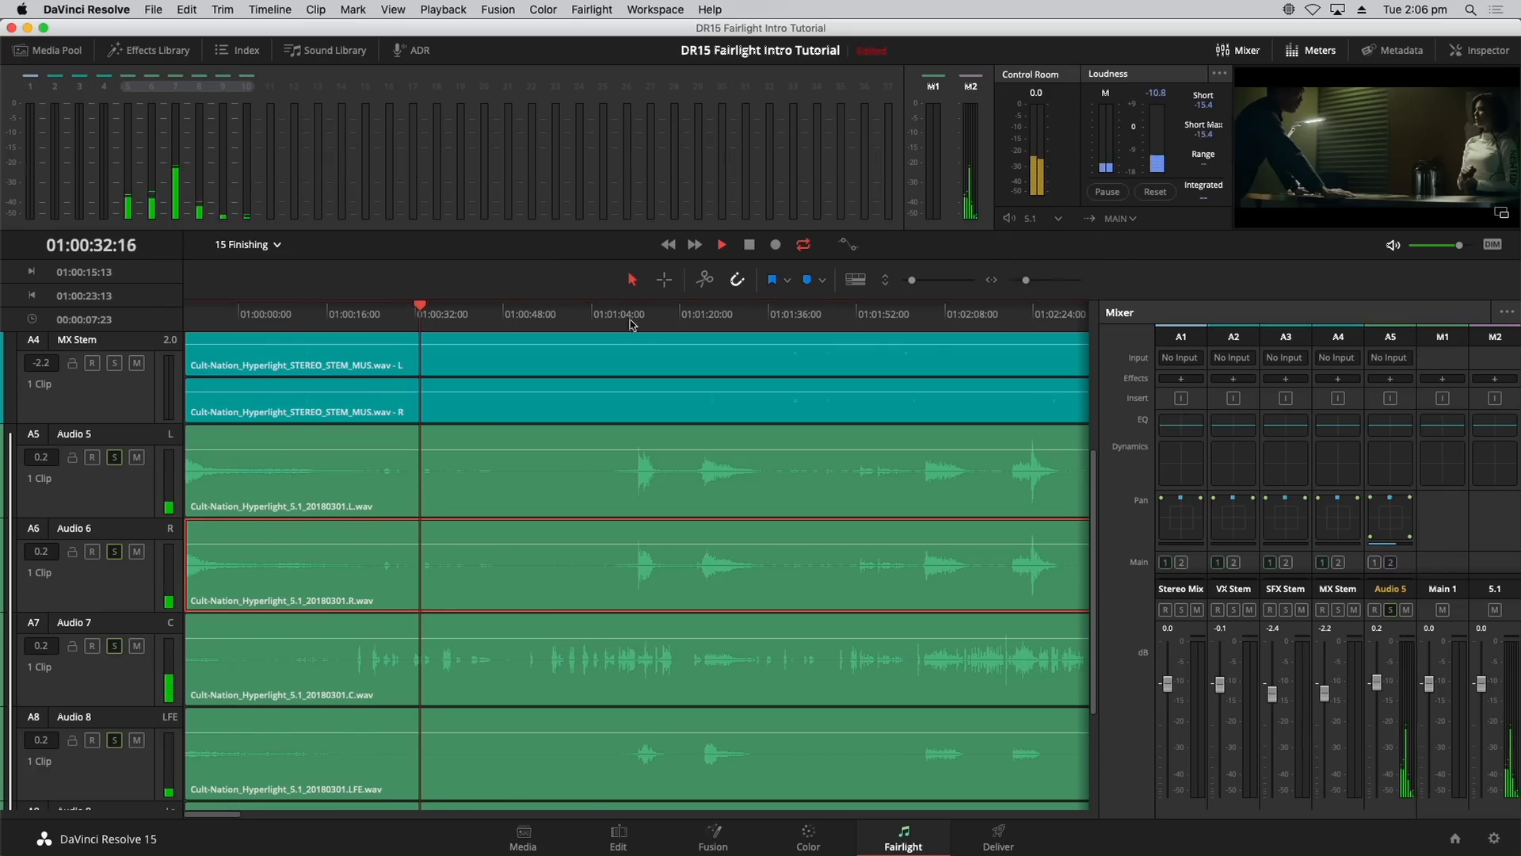
left_click(634, 315)
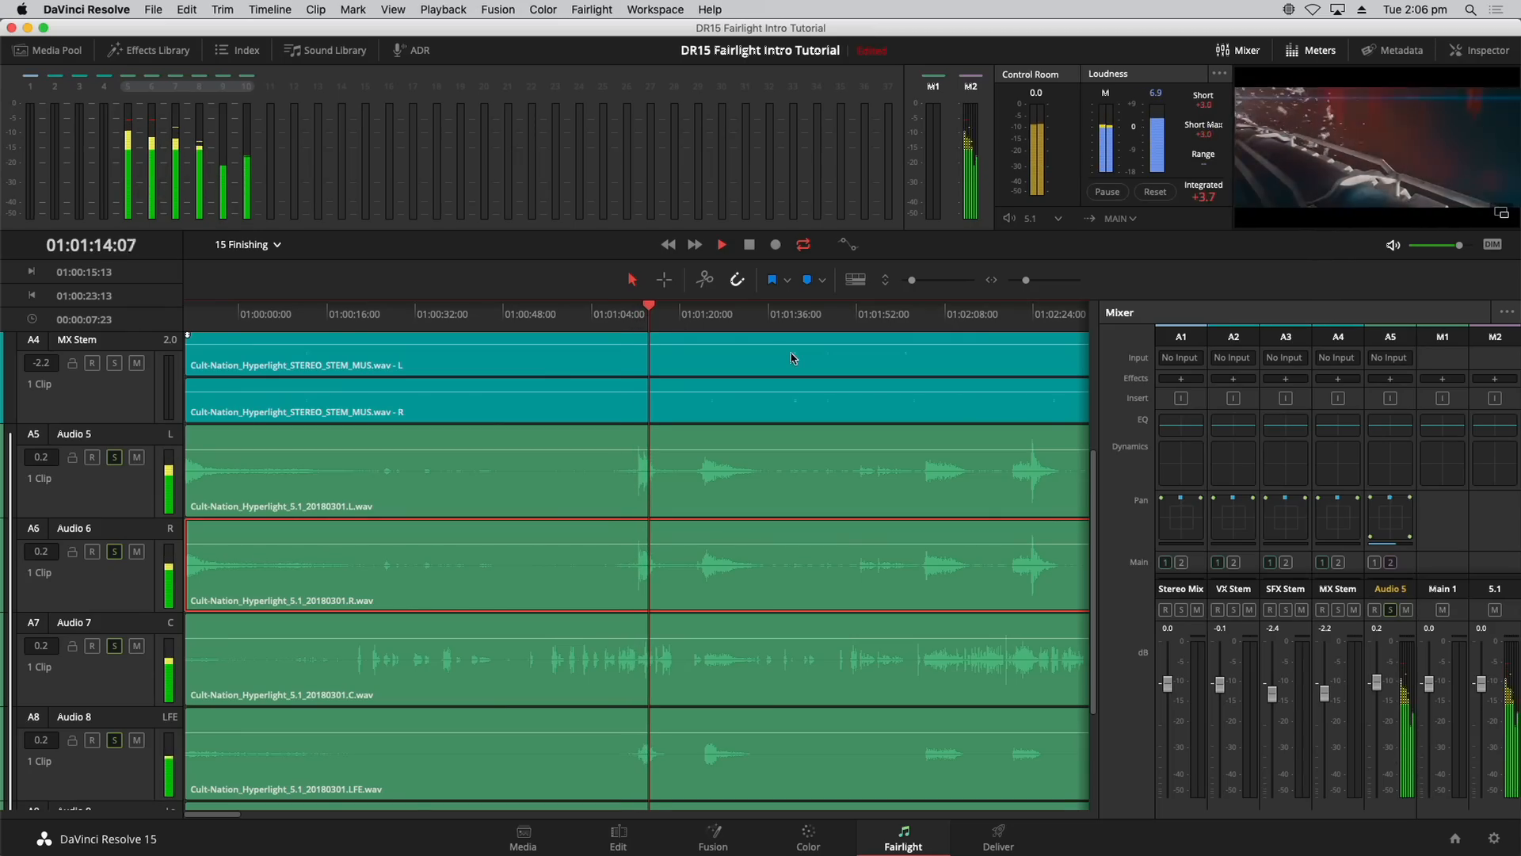
key("space")
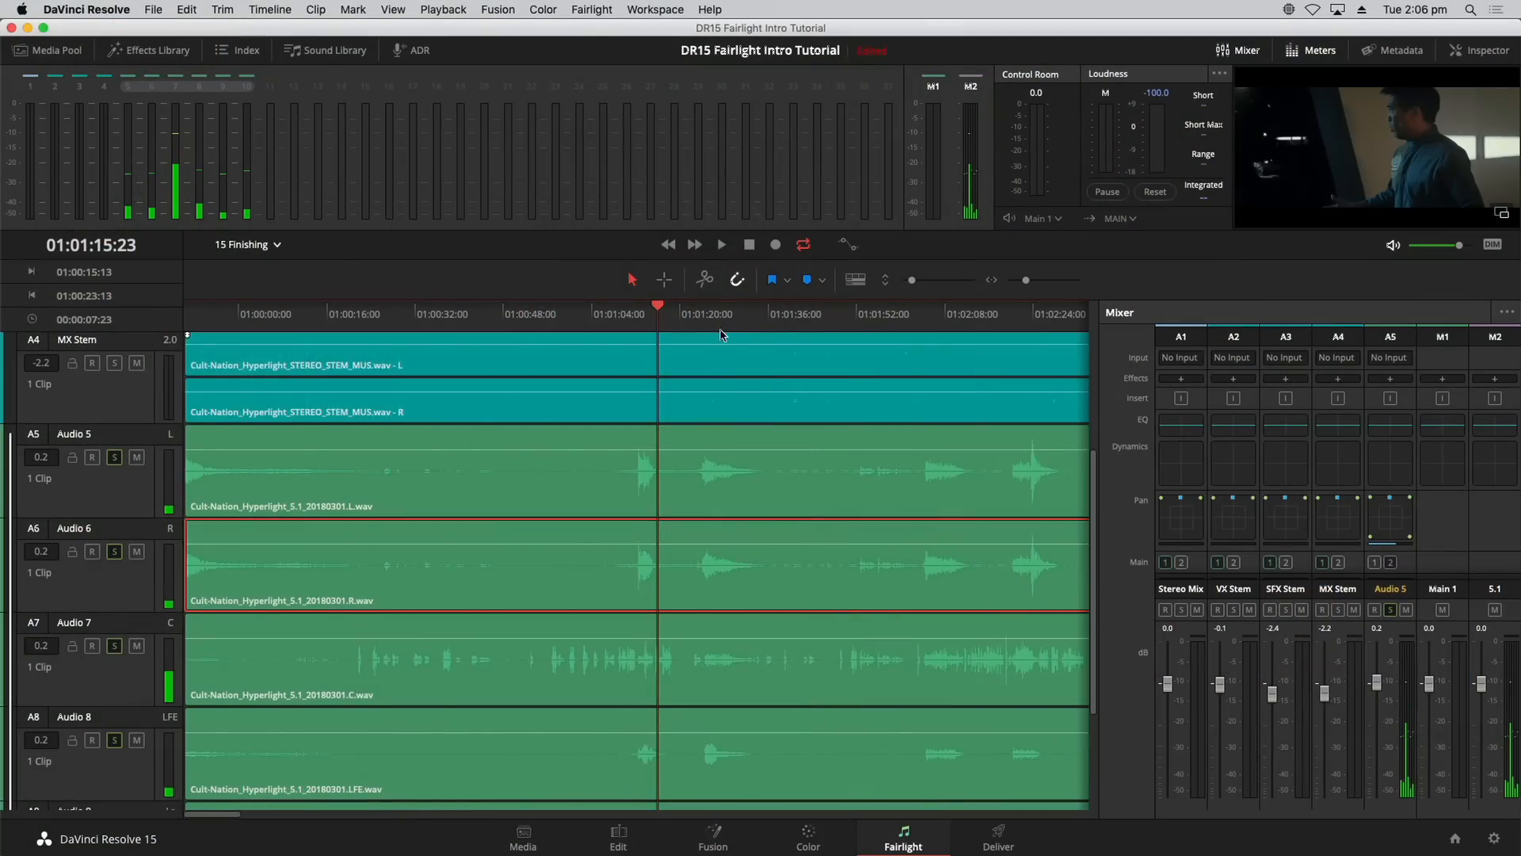
Step: Unsolo the 5.1 tracks, solo the VX, SFX and MX stems, and play them back
scroll(723, 334, "down", 3)
left_click(116, 371)
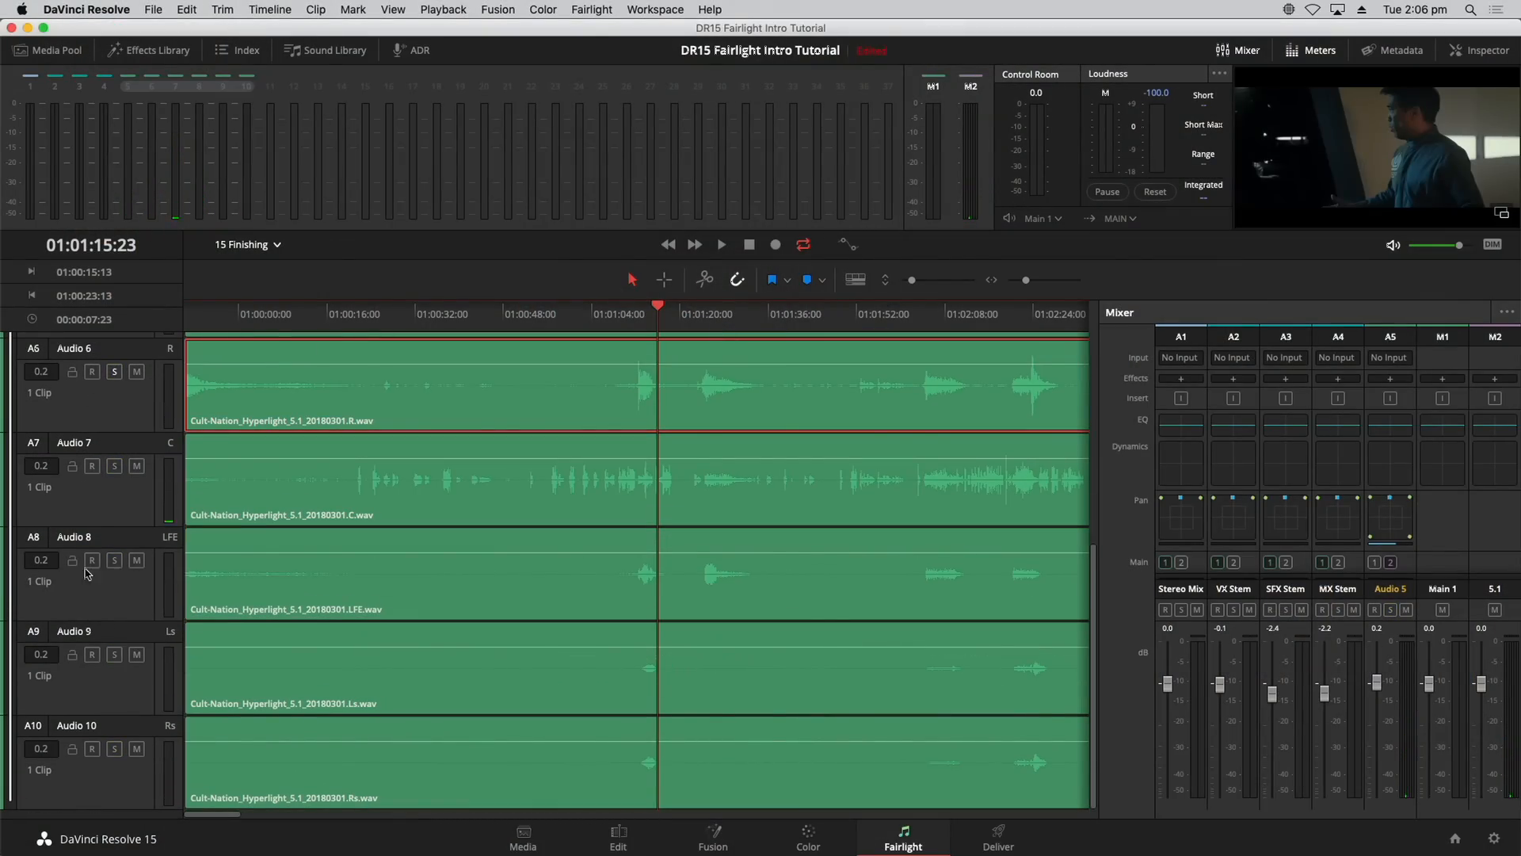
scroll(147, 579, "up", 5)
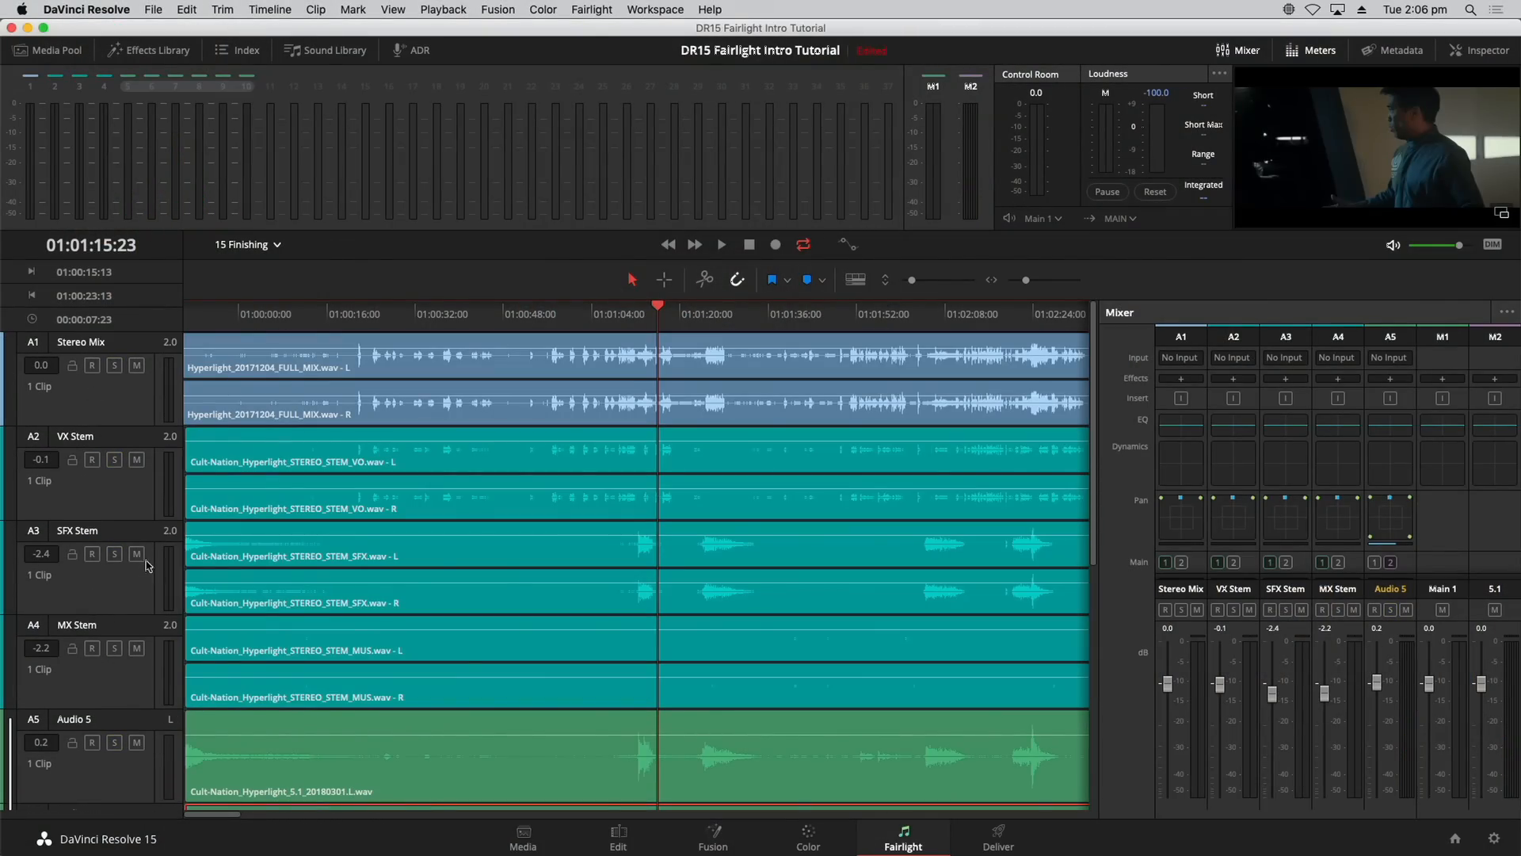
left_click_drag(114, 459, 114, 688)
key("space")
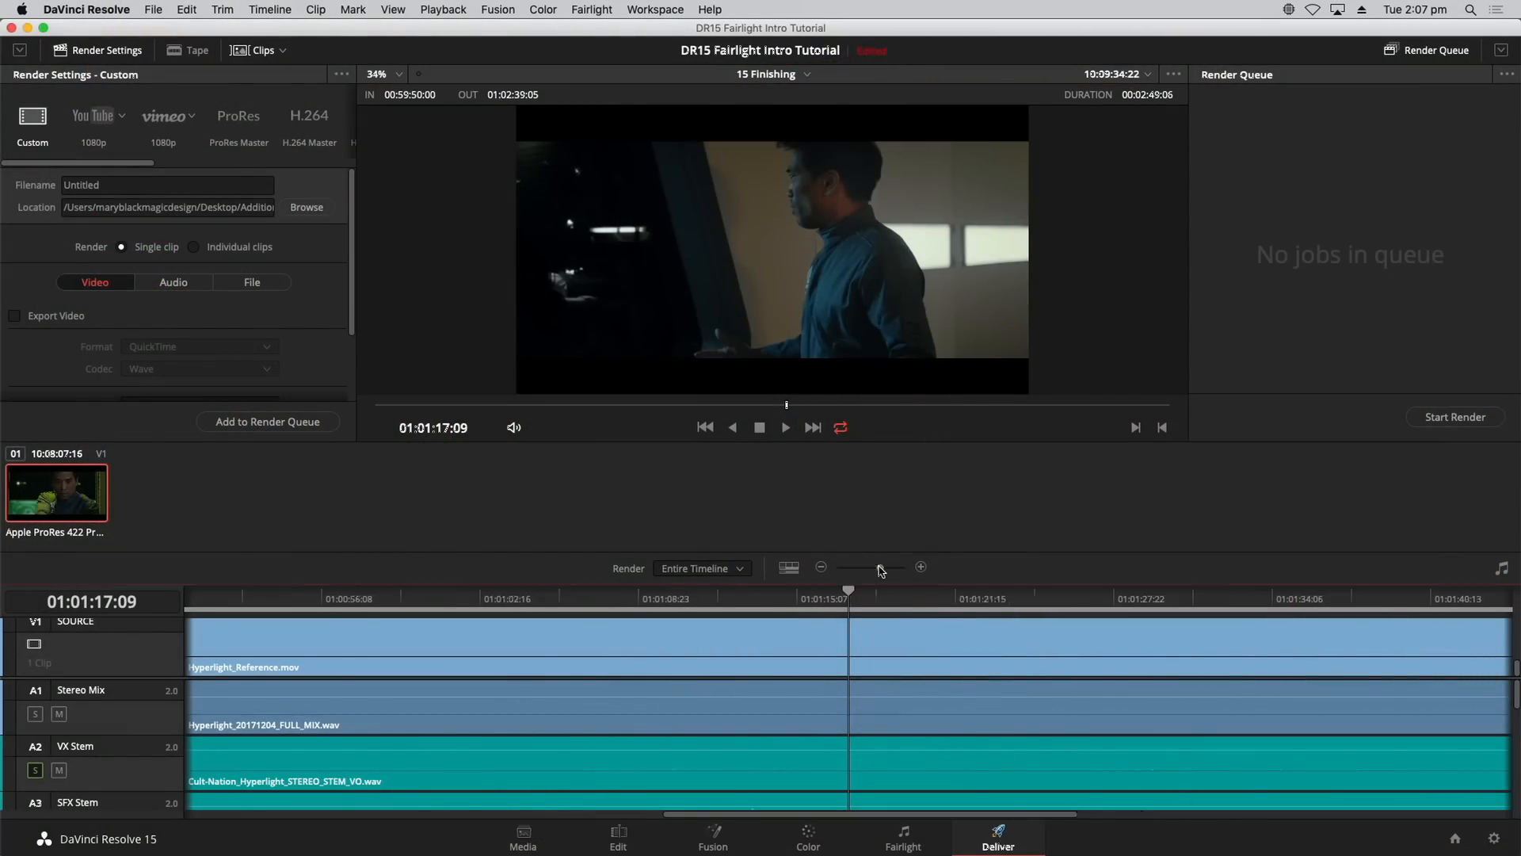
Step: Zoom the Deliver page timeline out to show the entire timeline
left_click_drag(879, 569, 870, 569)
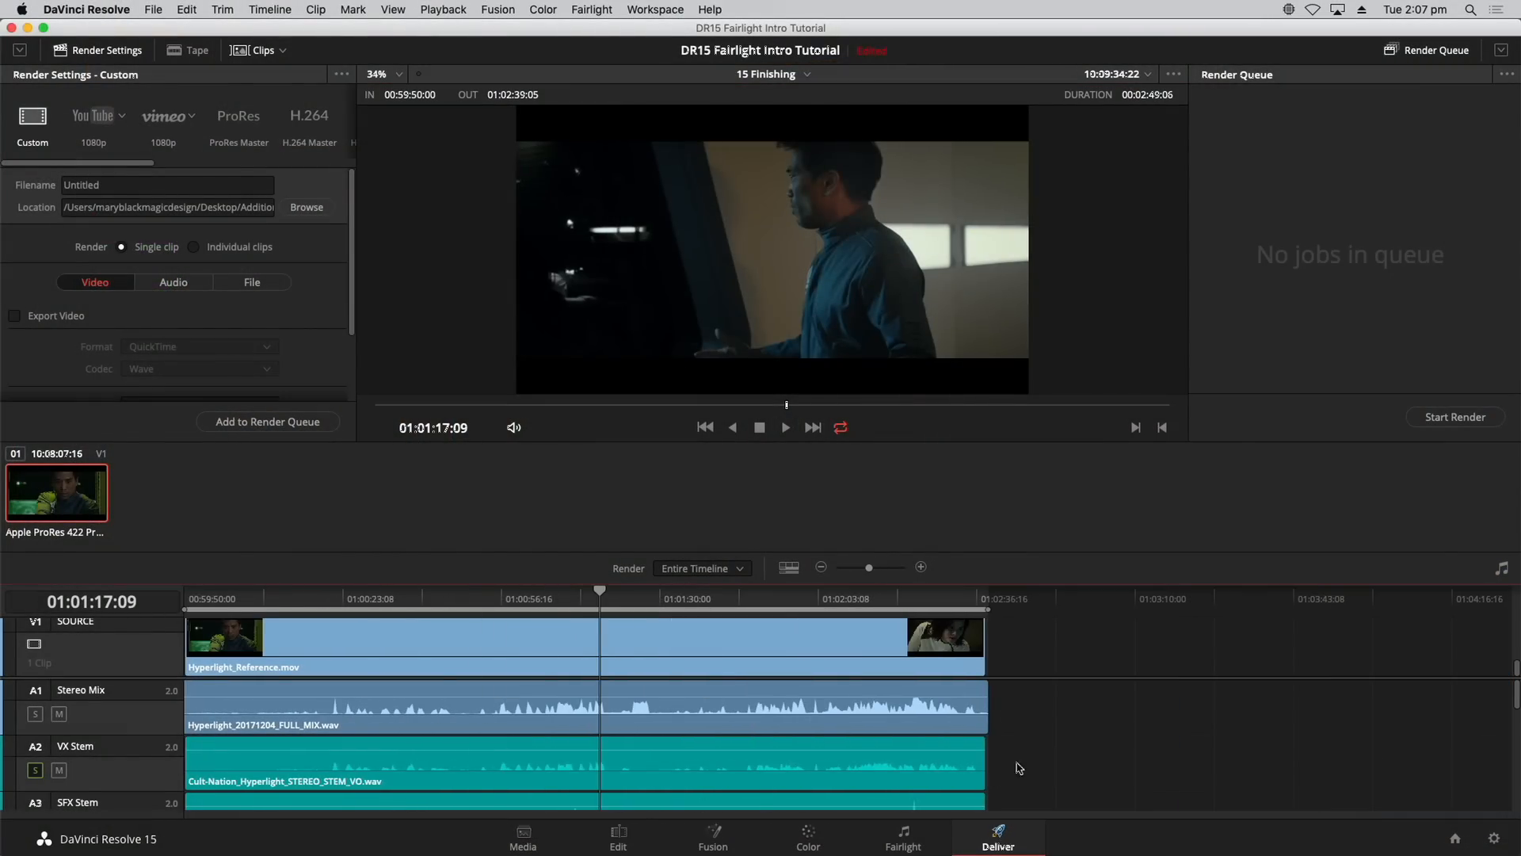
left_click_drag(1517, 695, 1499, 665)
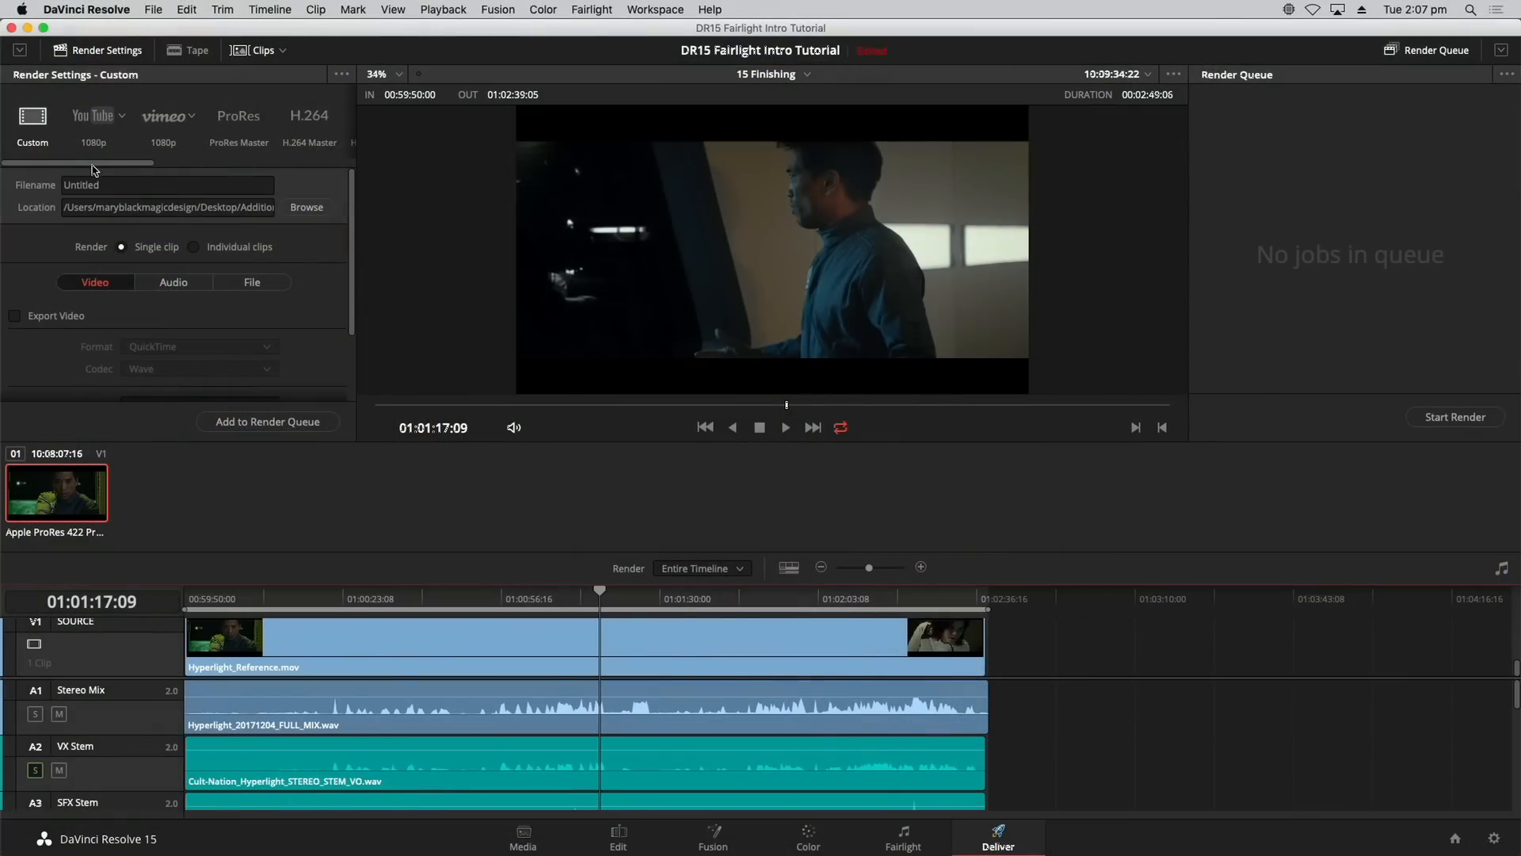
Step: Choose the Audio Only render preset and show its Audio export settings
scroll(134, 163, "right", 5)
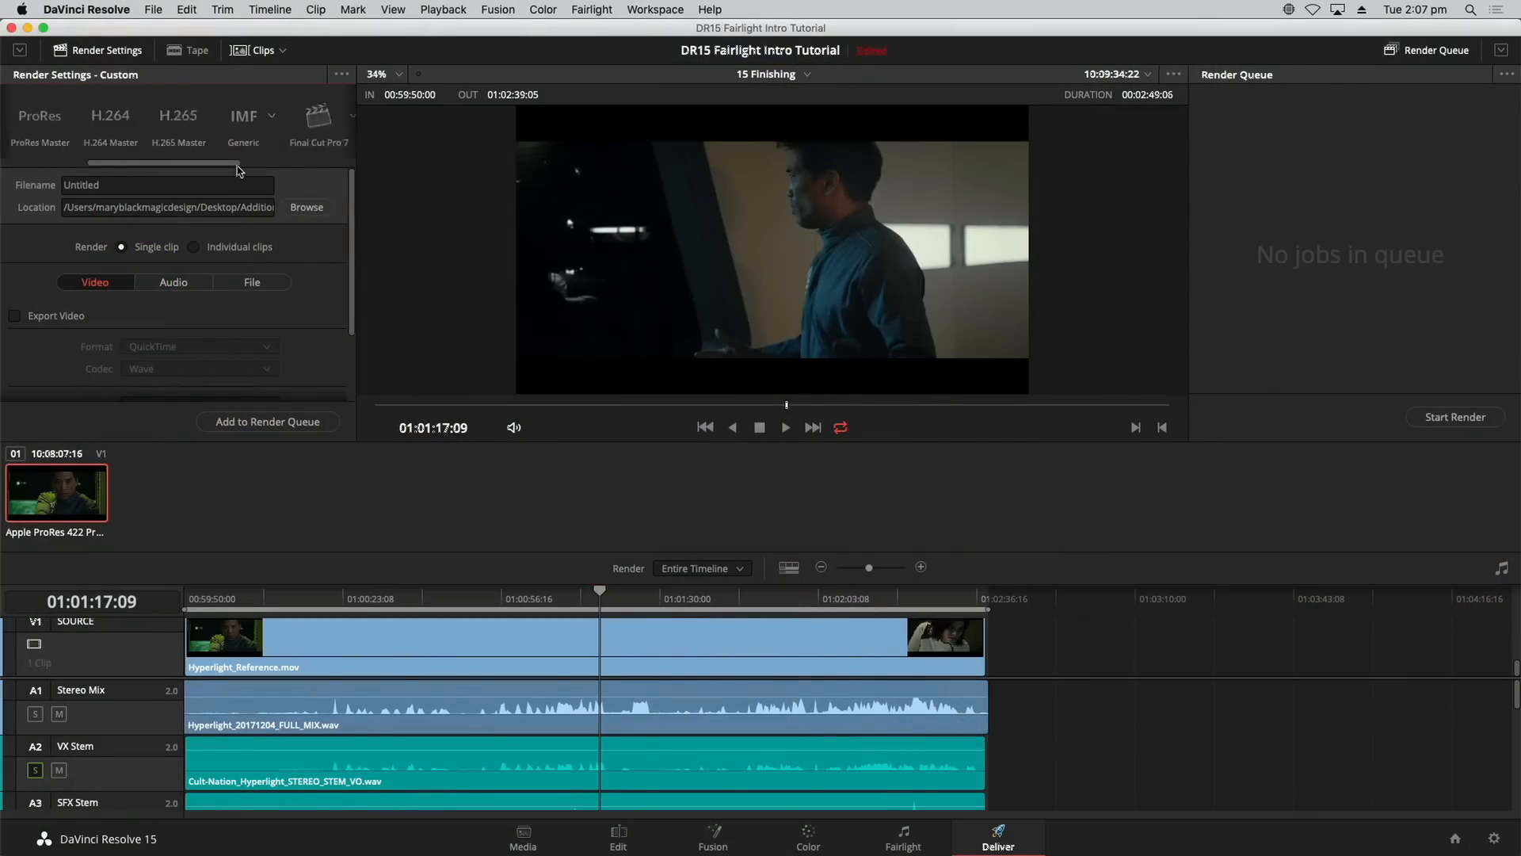
scroll(174, 156, "right", 5)
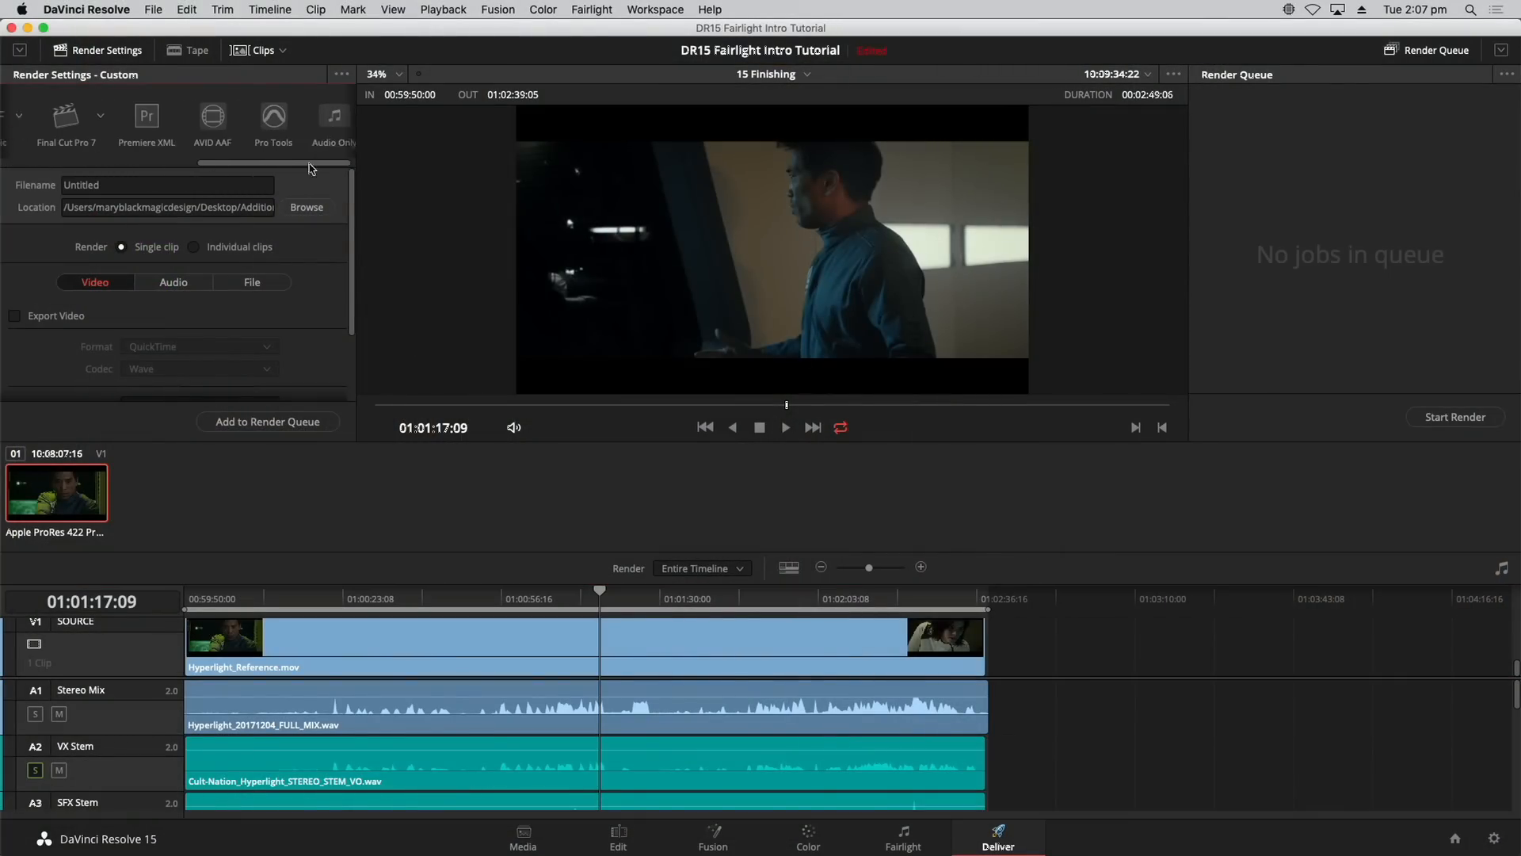
left_click(320, 123)
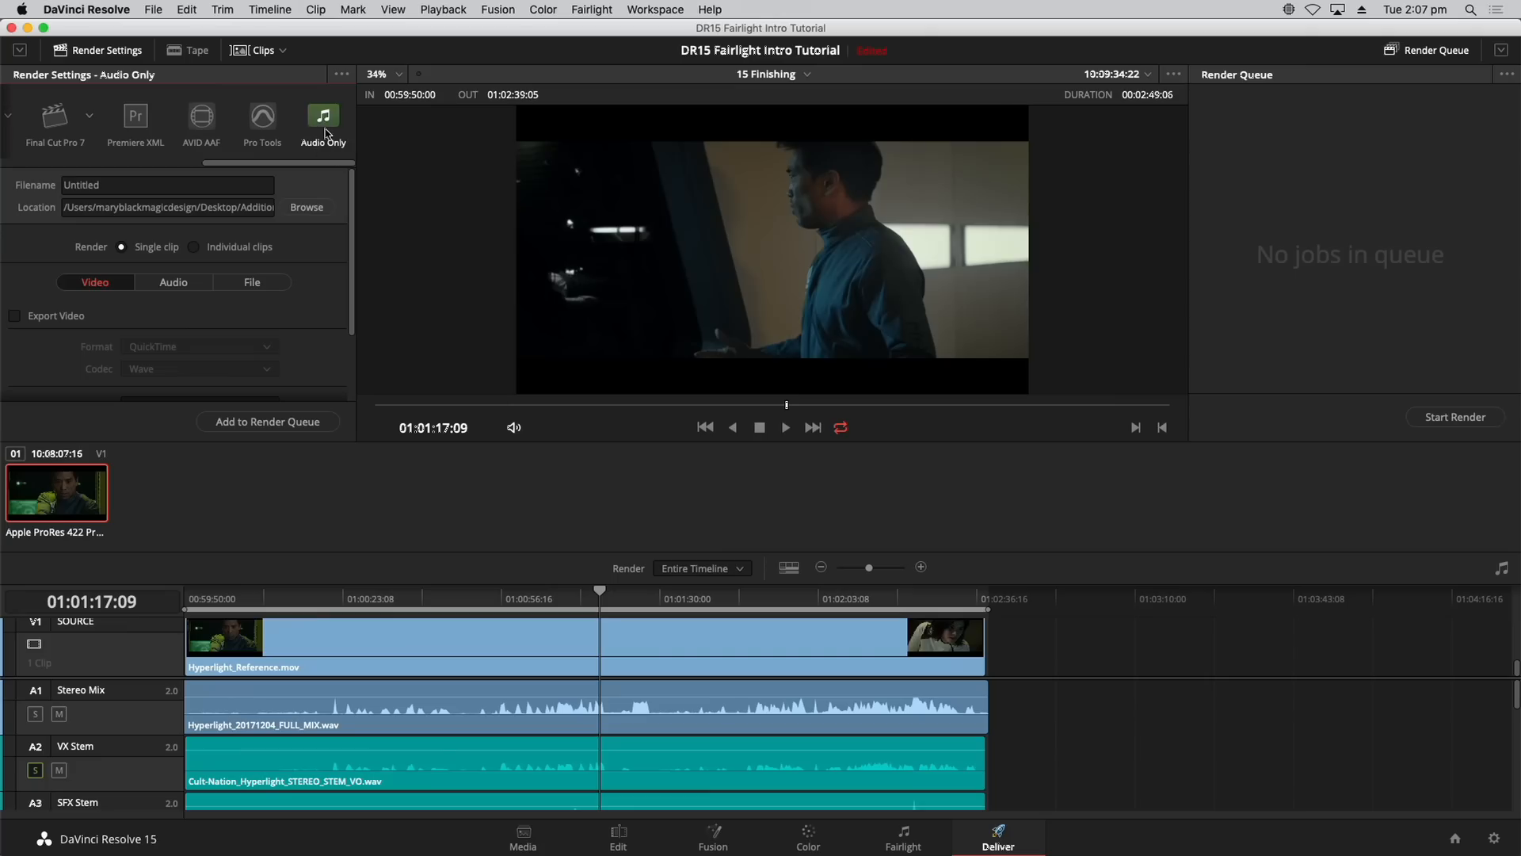
scroll(353, 203, "down", 1)
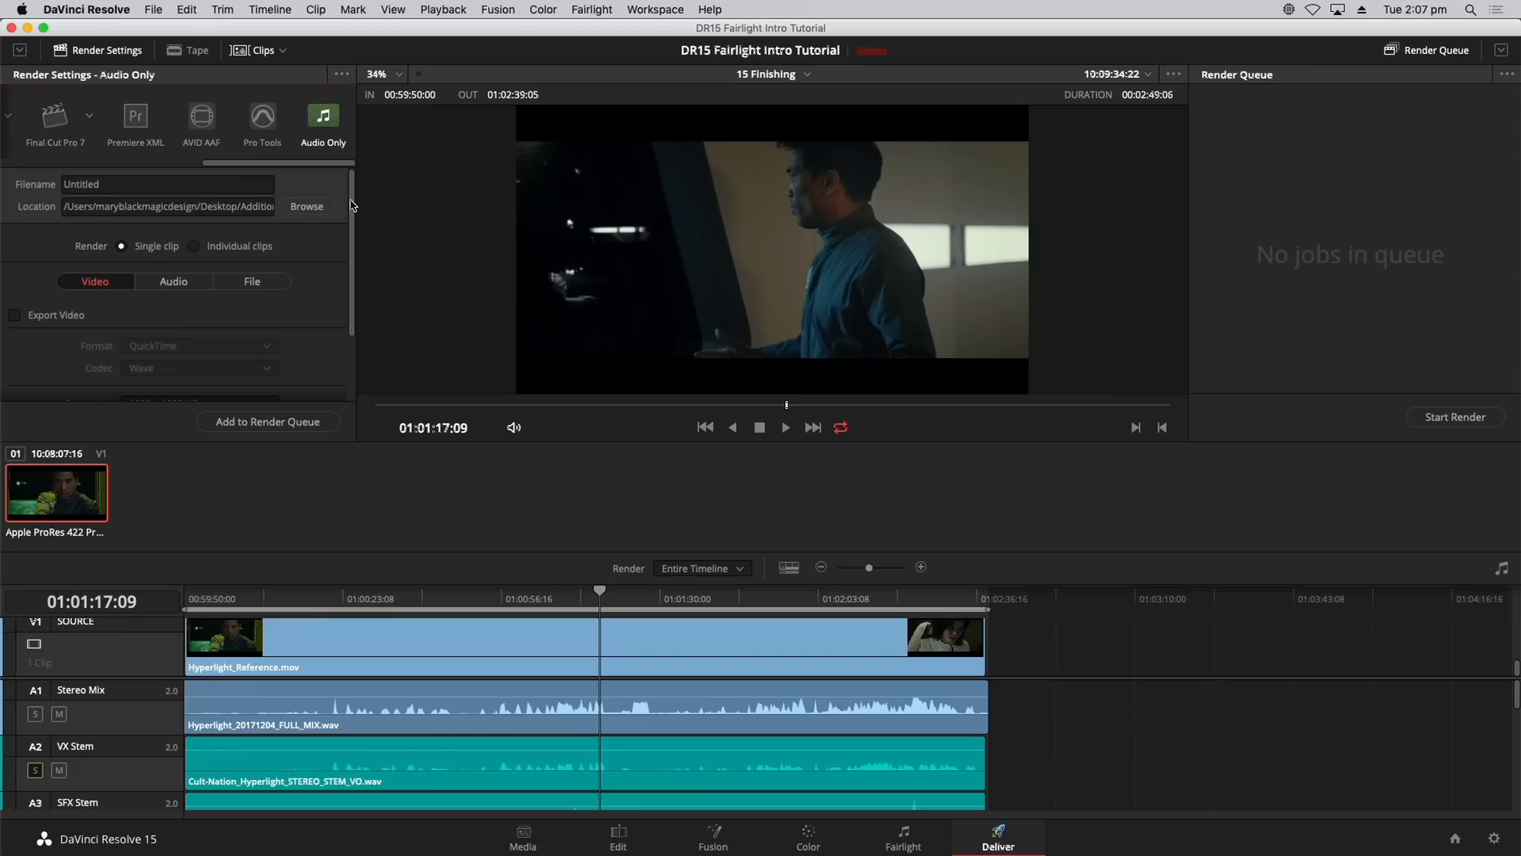
left_click(170, 274)
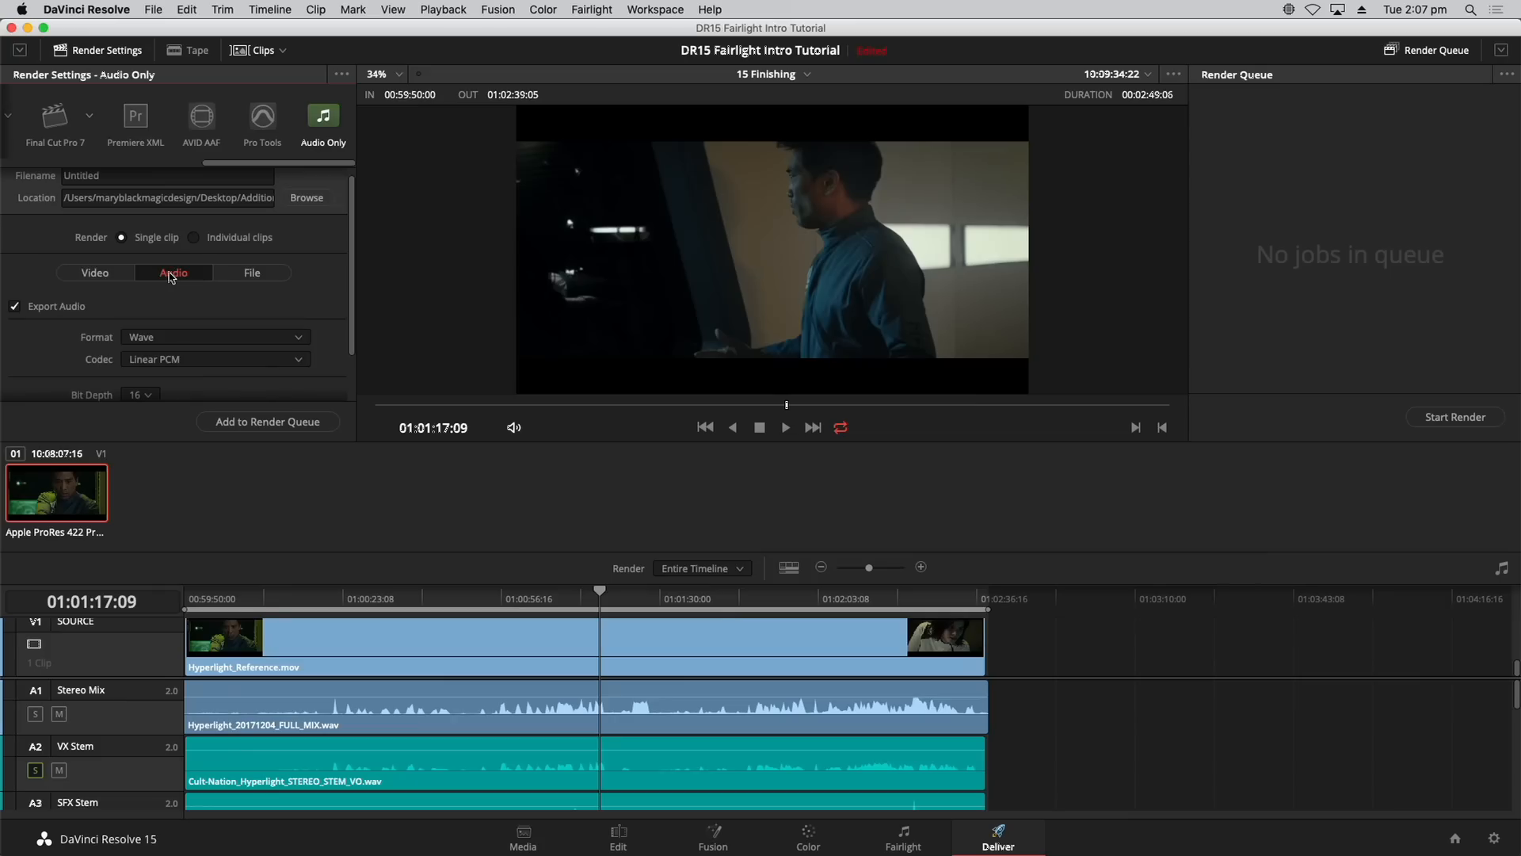
Step: Rename the render file to 'Hyperlight mix'
scroll(350, 225, "up", 1)
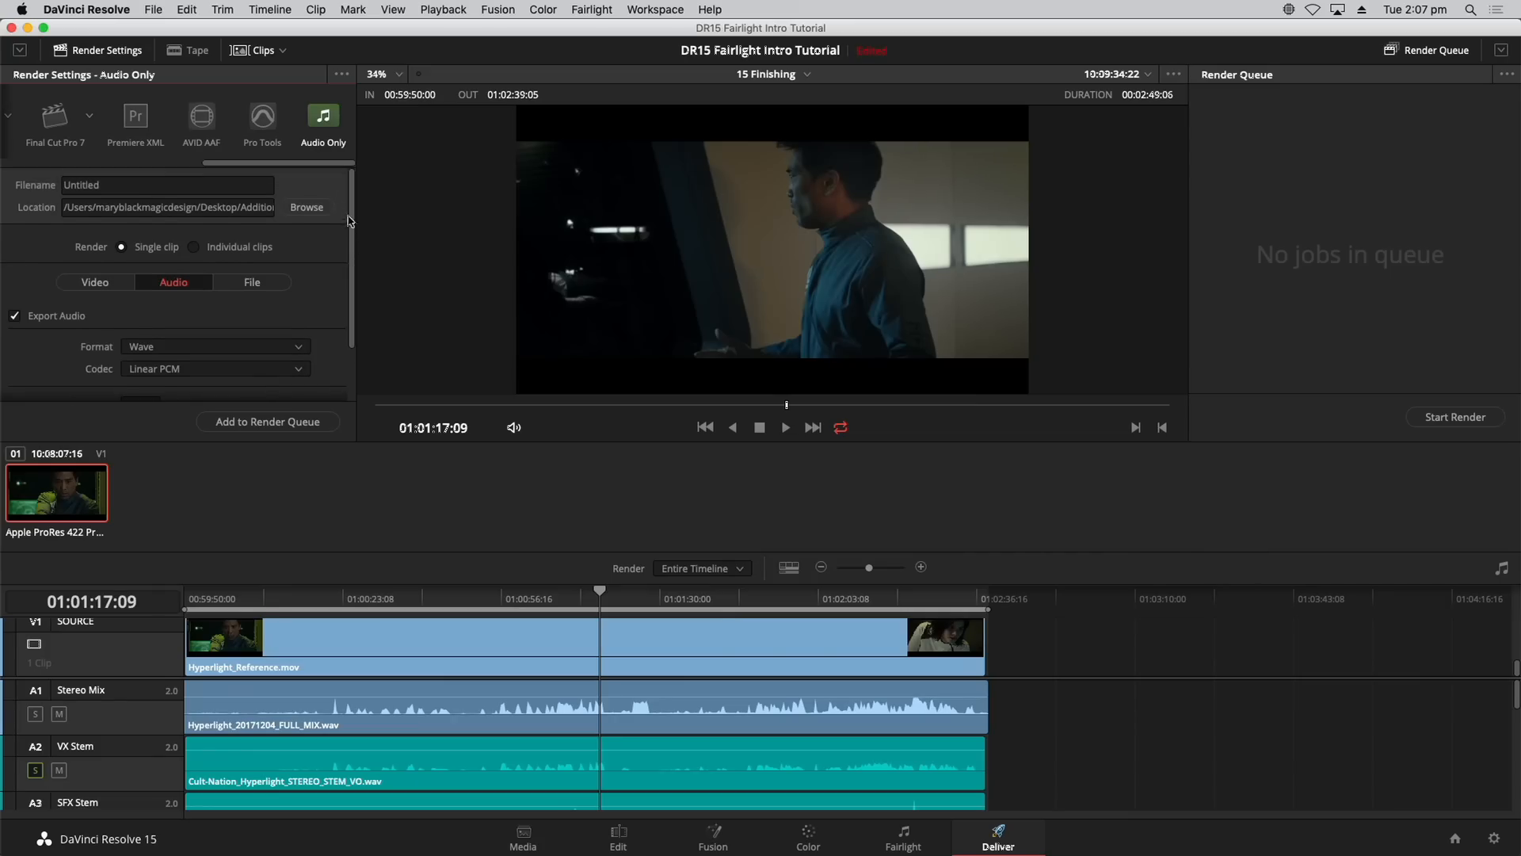
double_click(132, 191)
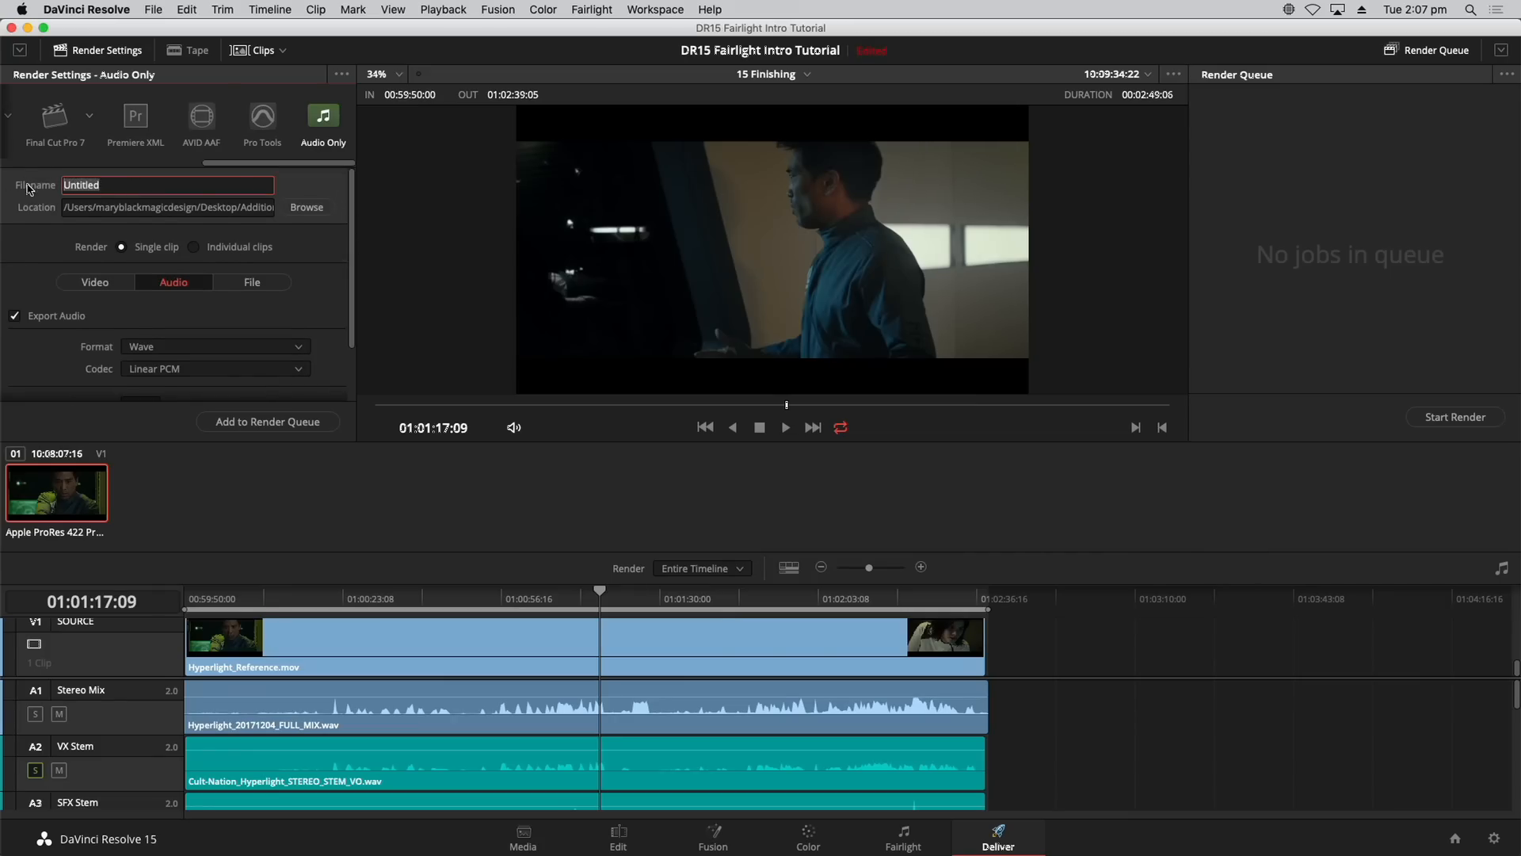
type("Hyperlight mix")
left_click(204, 209)
Step: Set the render location to the Documents folder
left_click(307, 208)
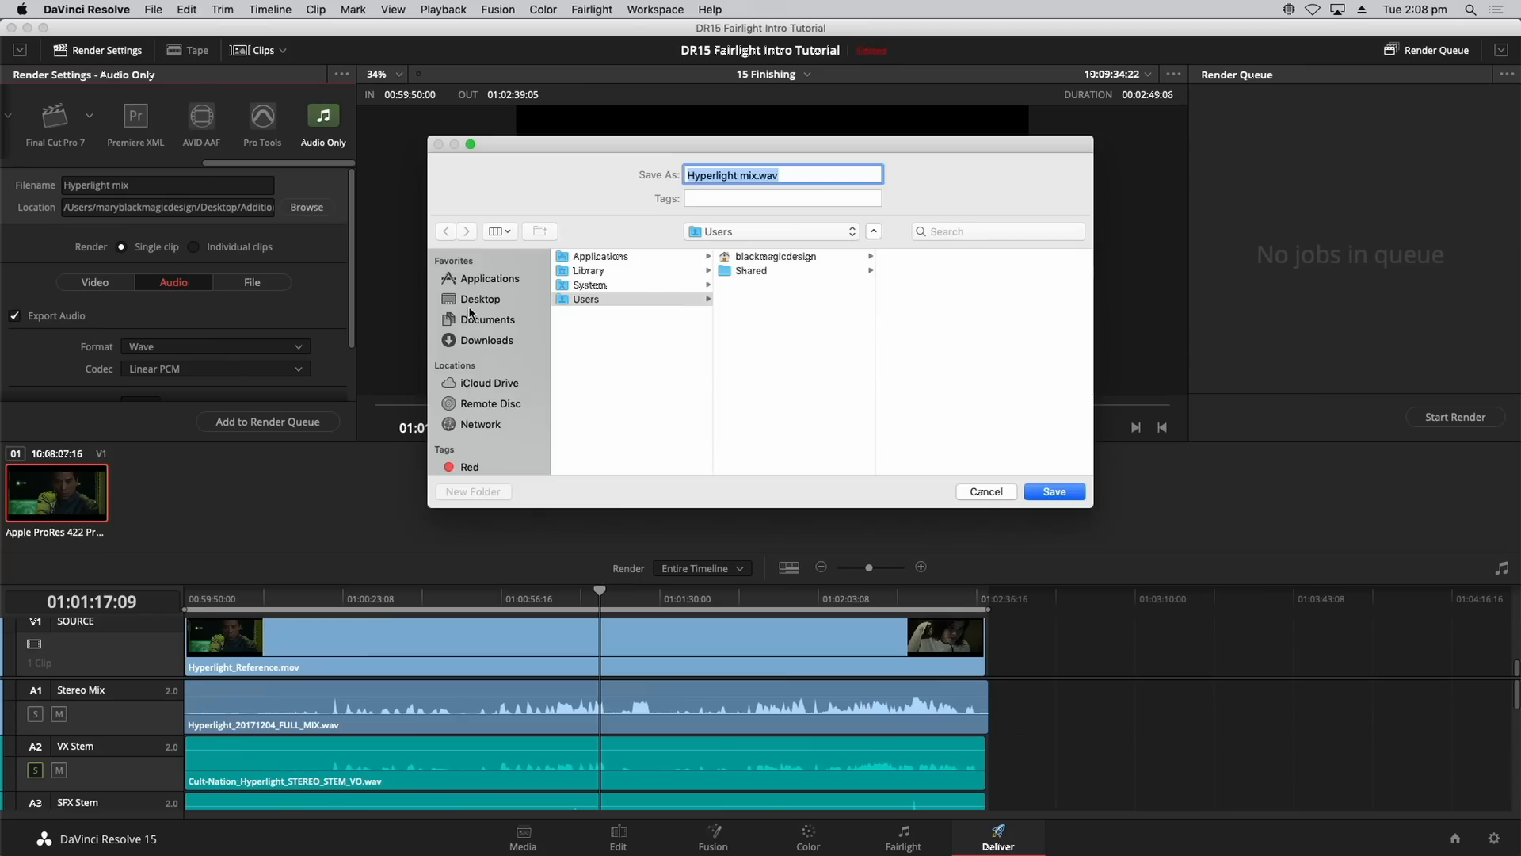
left_click(486, 322)
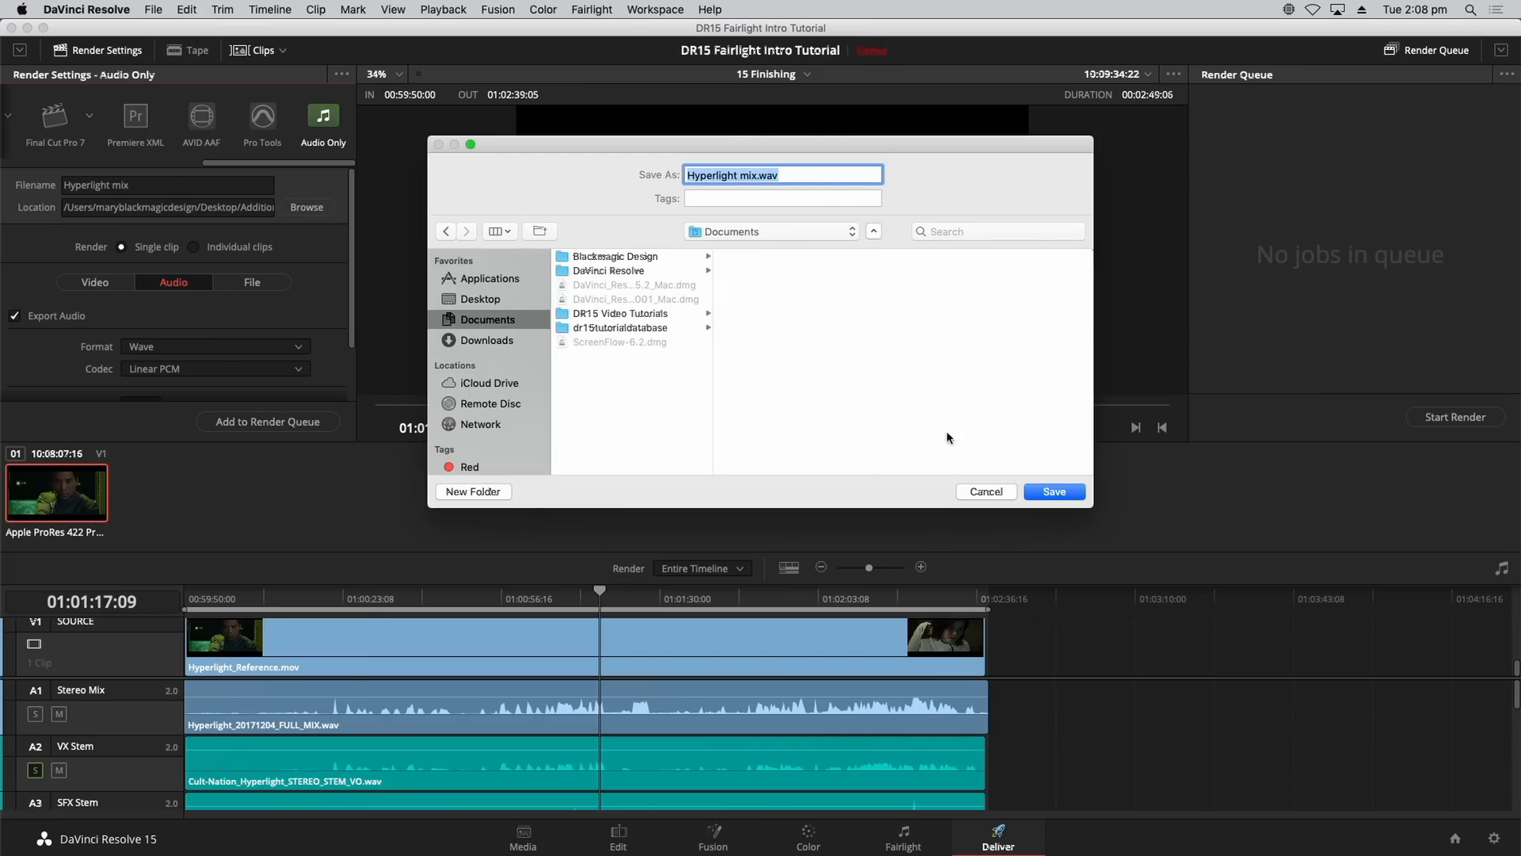
left_click(1059, 493)
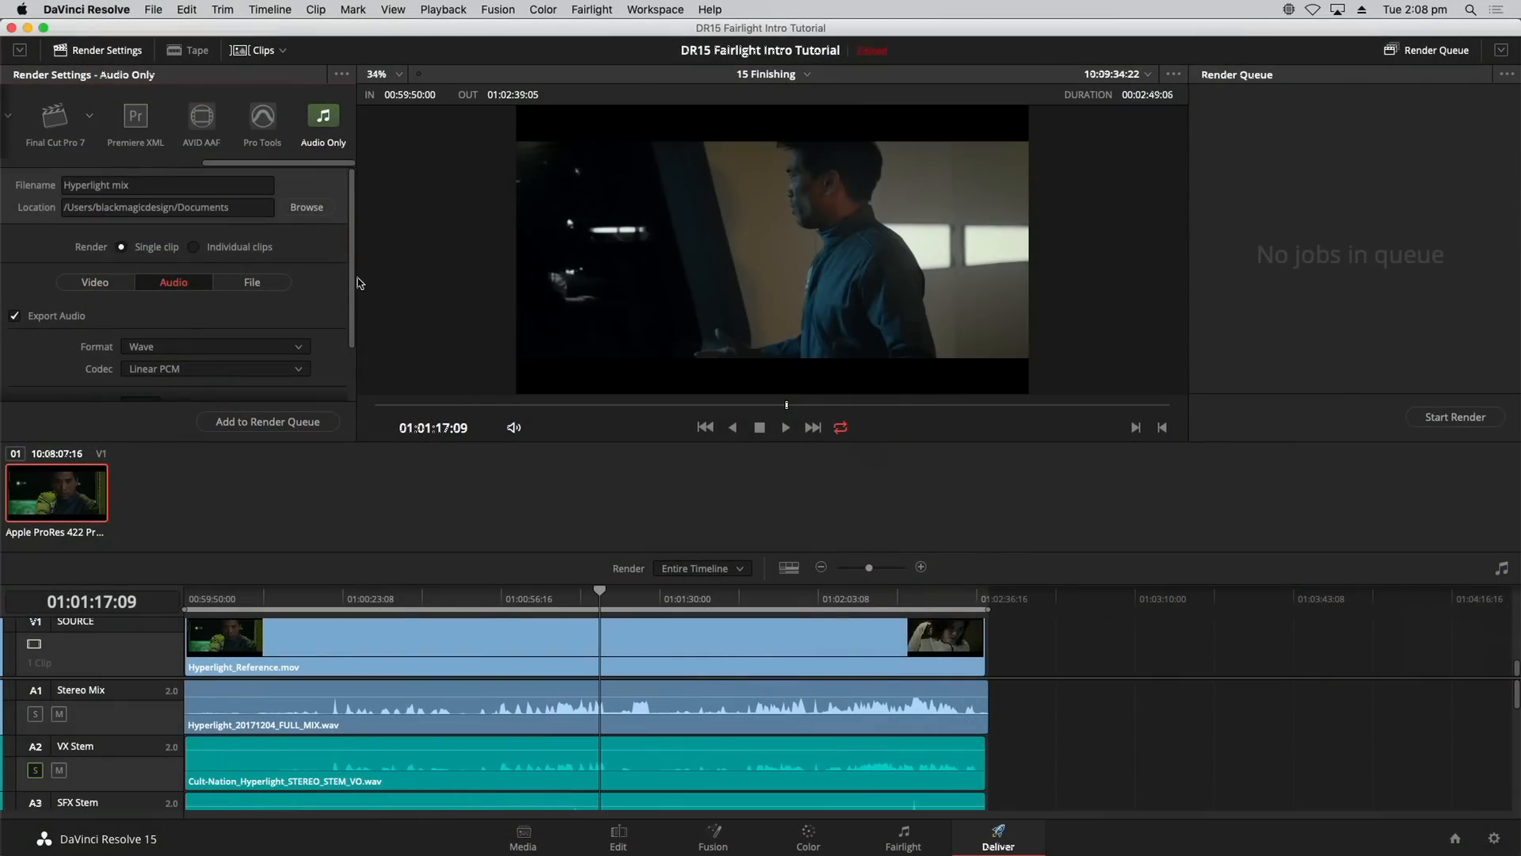
scroll(355, 288, "down", 3)
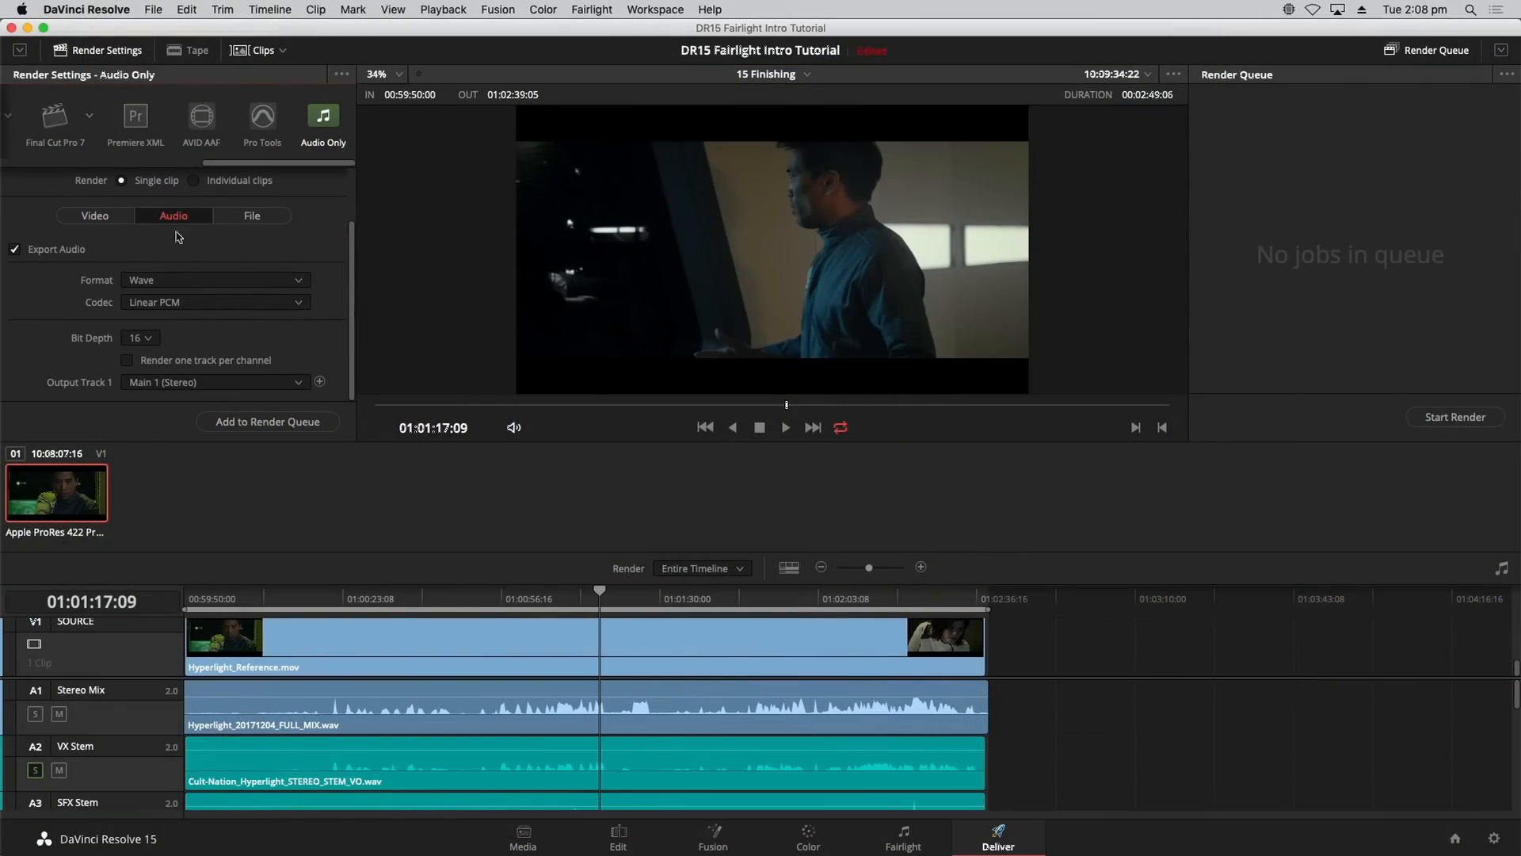